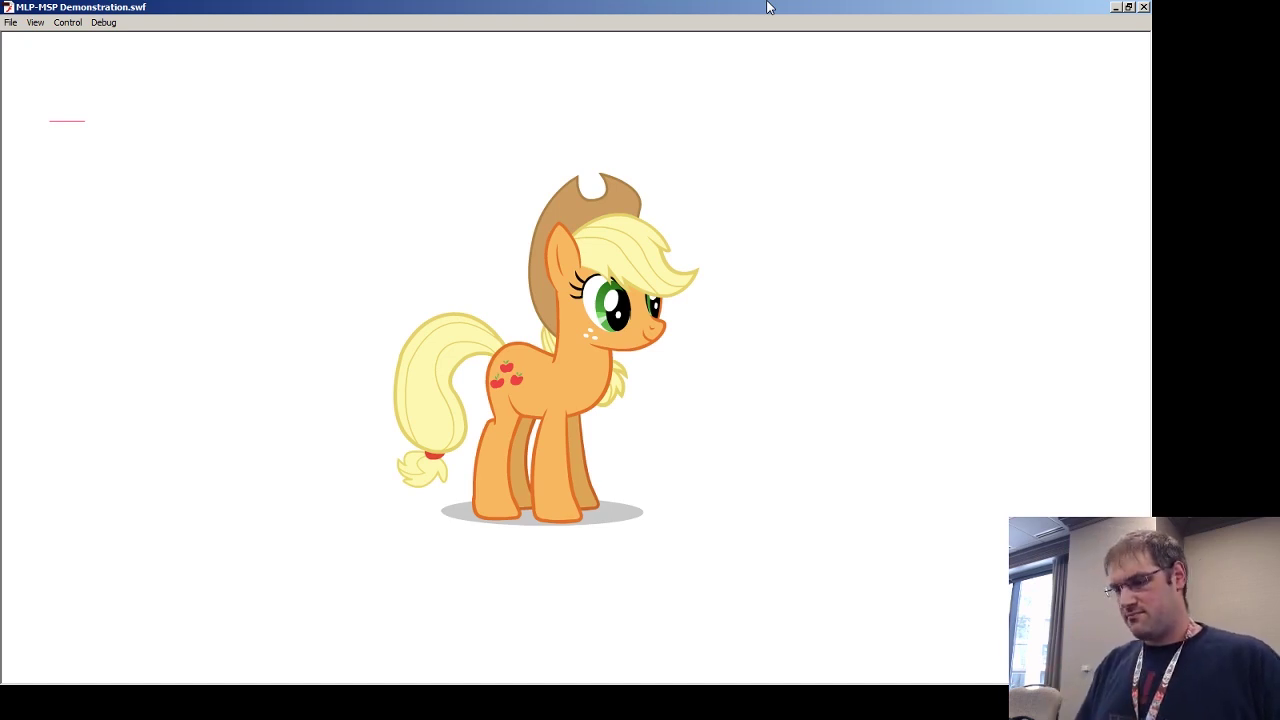
Advance the demonstration movie through the pony parts, Symbols and park scenes, trigger the black button on Symbols, and close the player
click(707, 168)
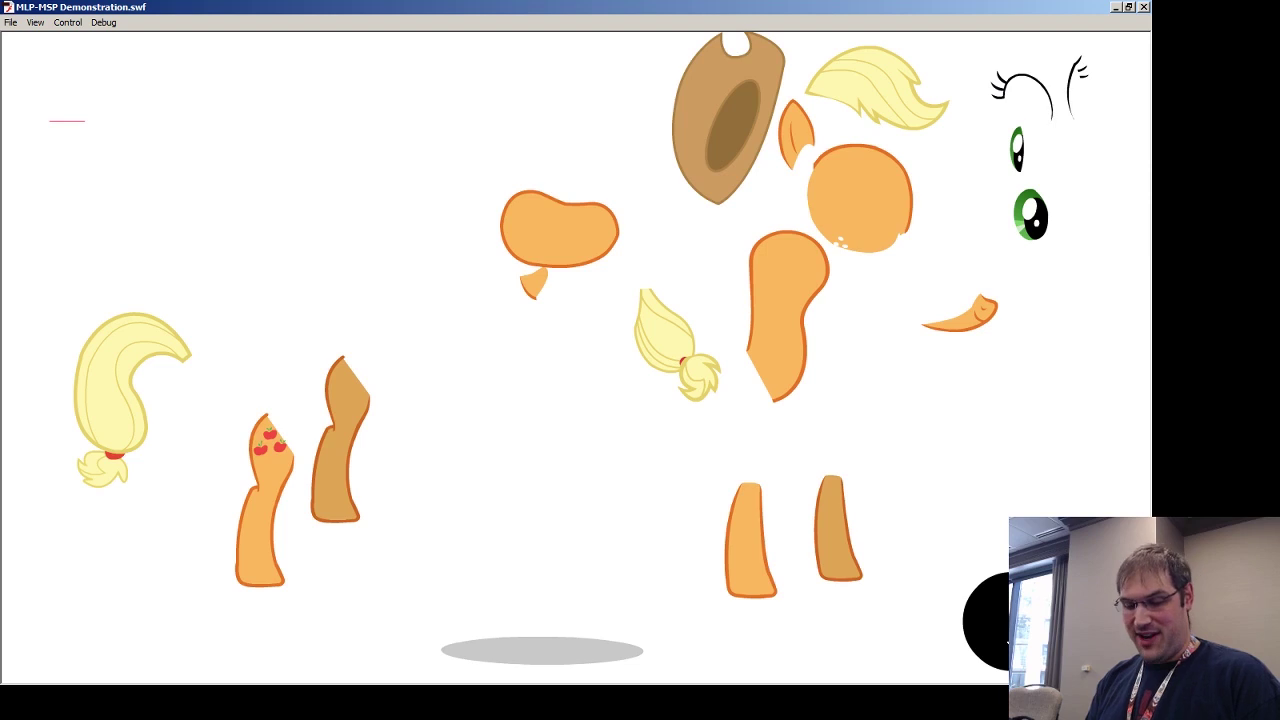
key(Right)
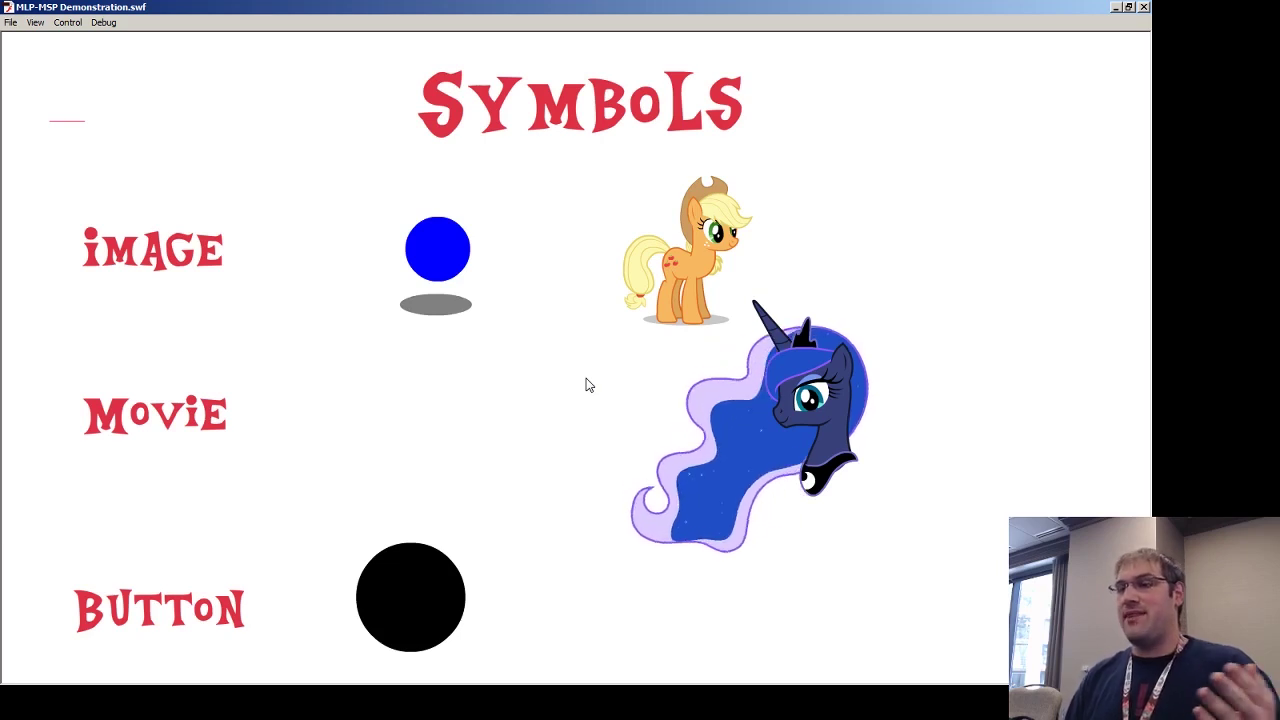
click(419, 612)
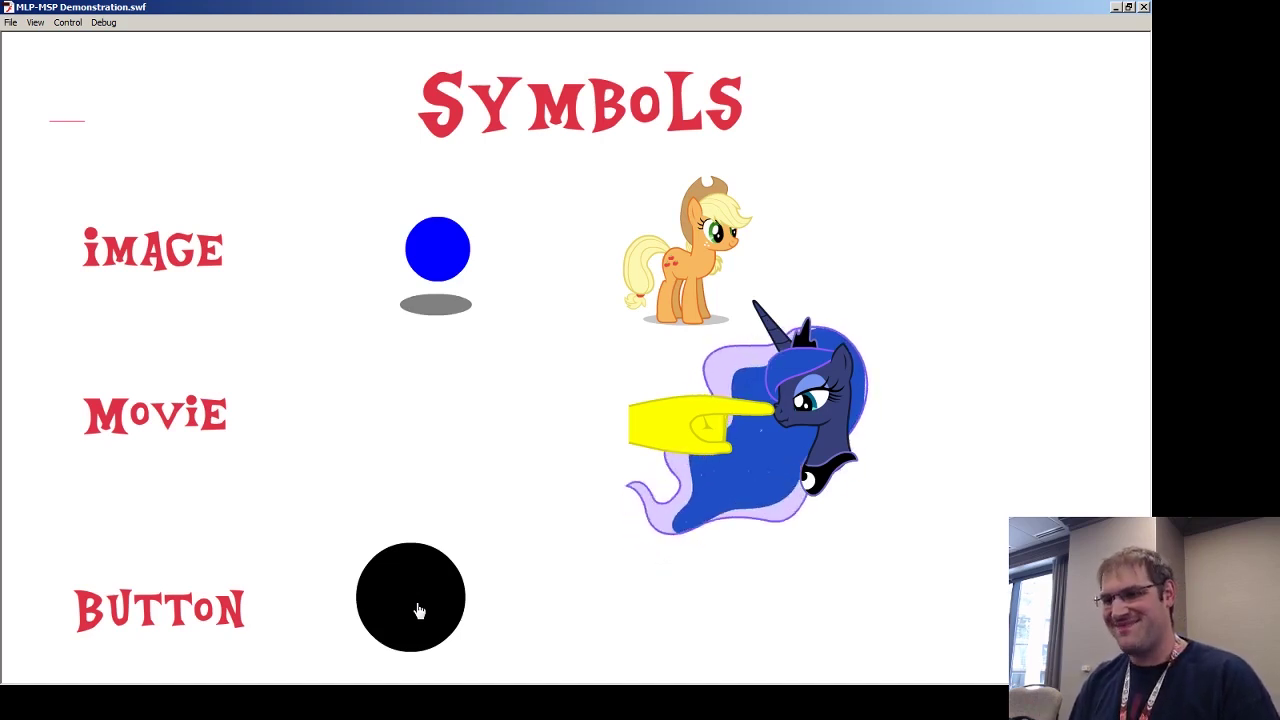
key(Right)
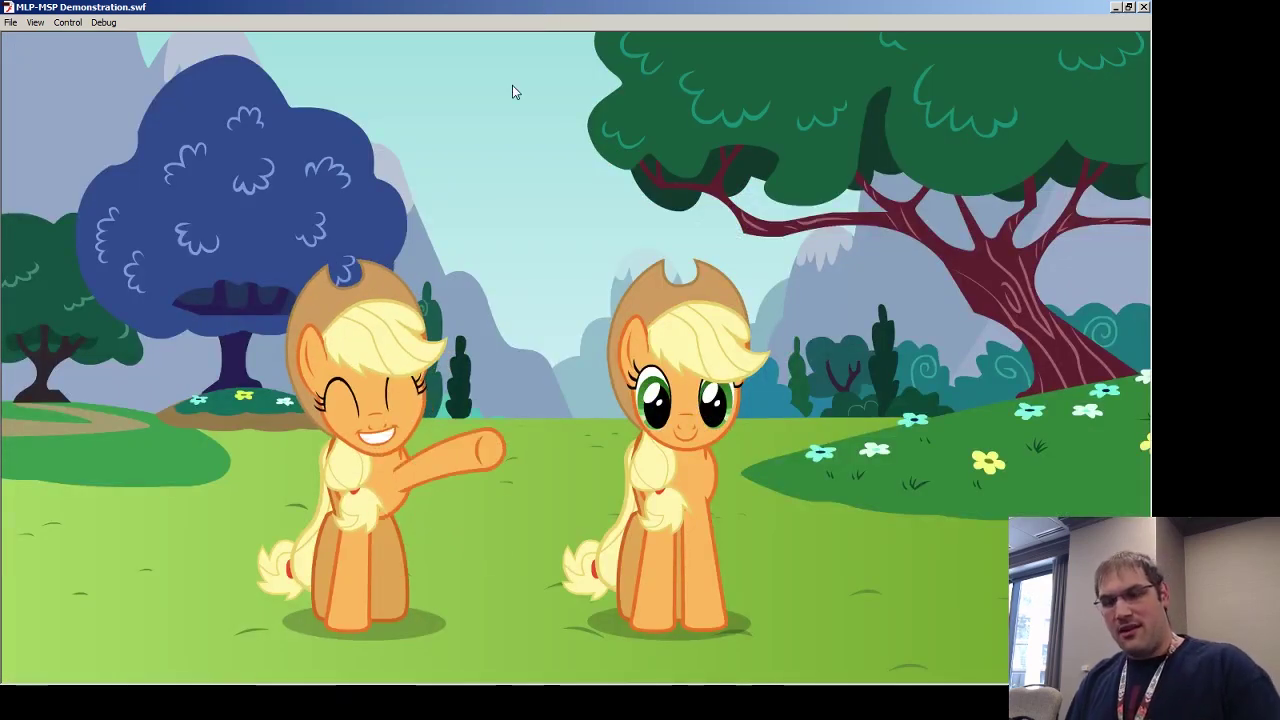
click(1144, 8)
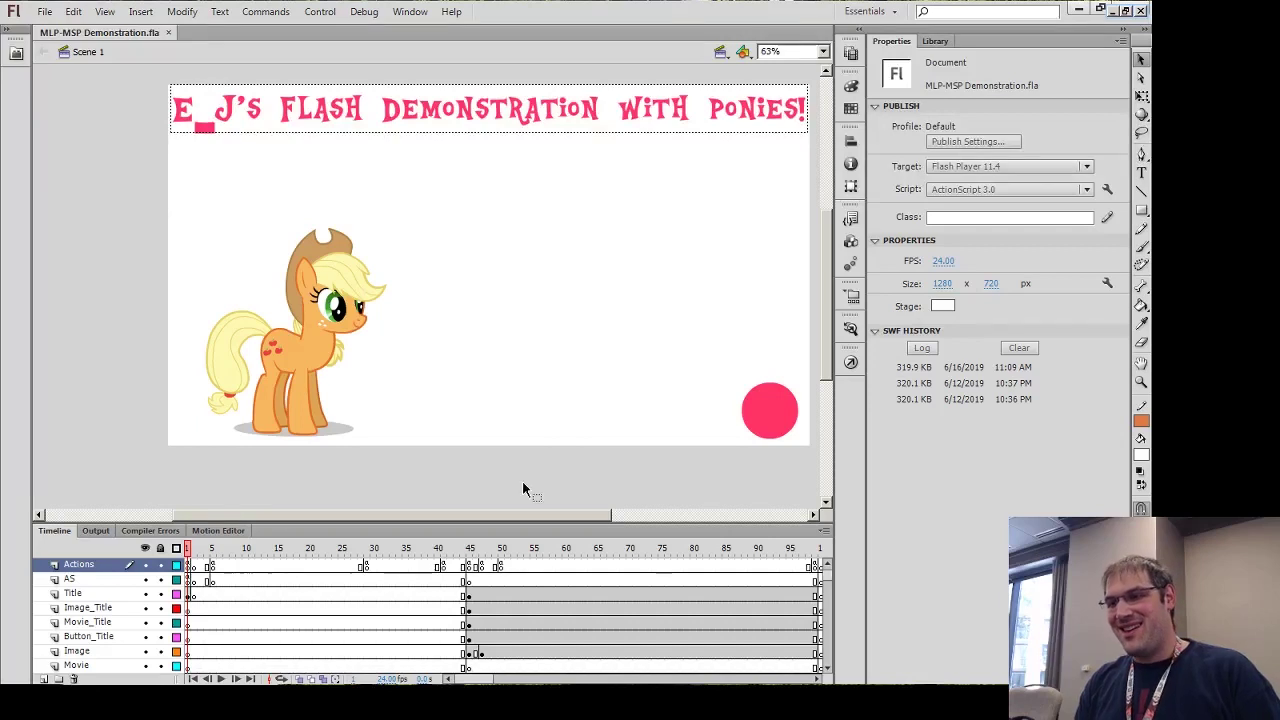
Look through the main timeline's layers and display the park scene at frame 100
drag(518, 512, 508, 521)
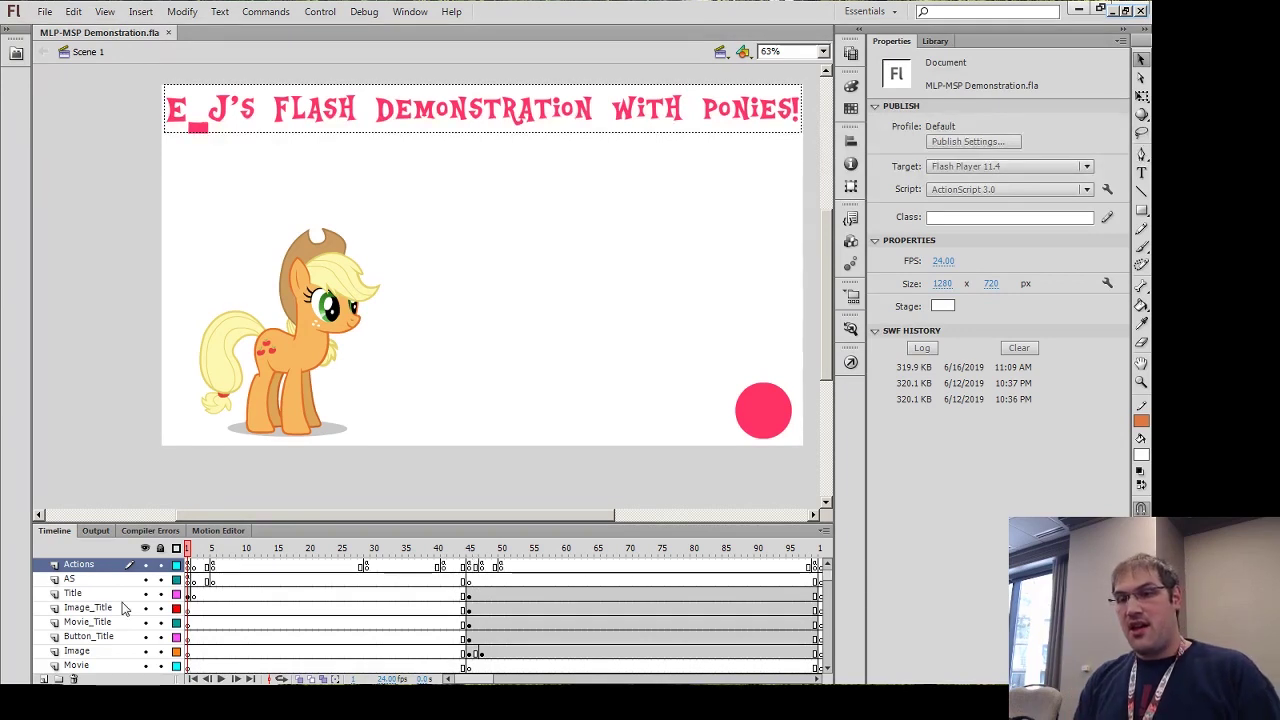
scroll(122, 612, down, 10)
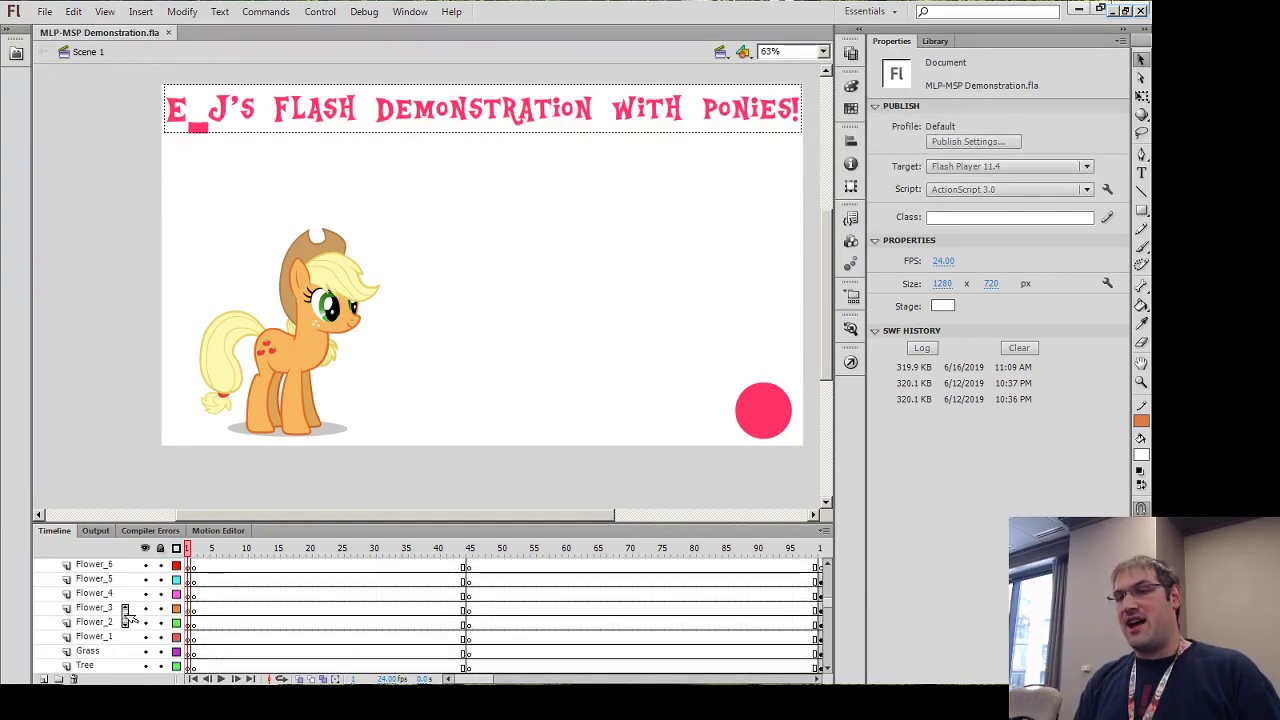
scroll(126, 614, down, 2)
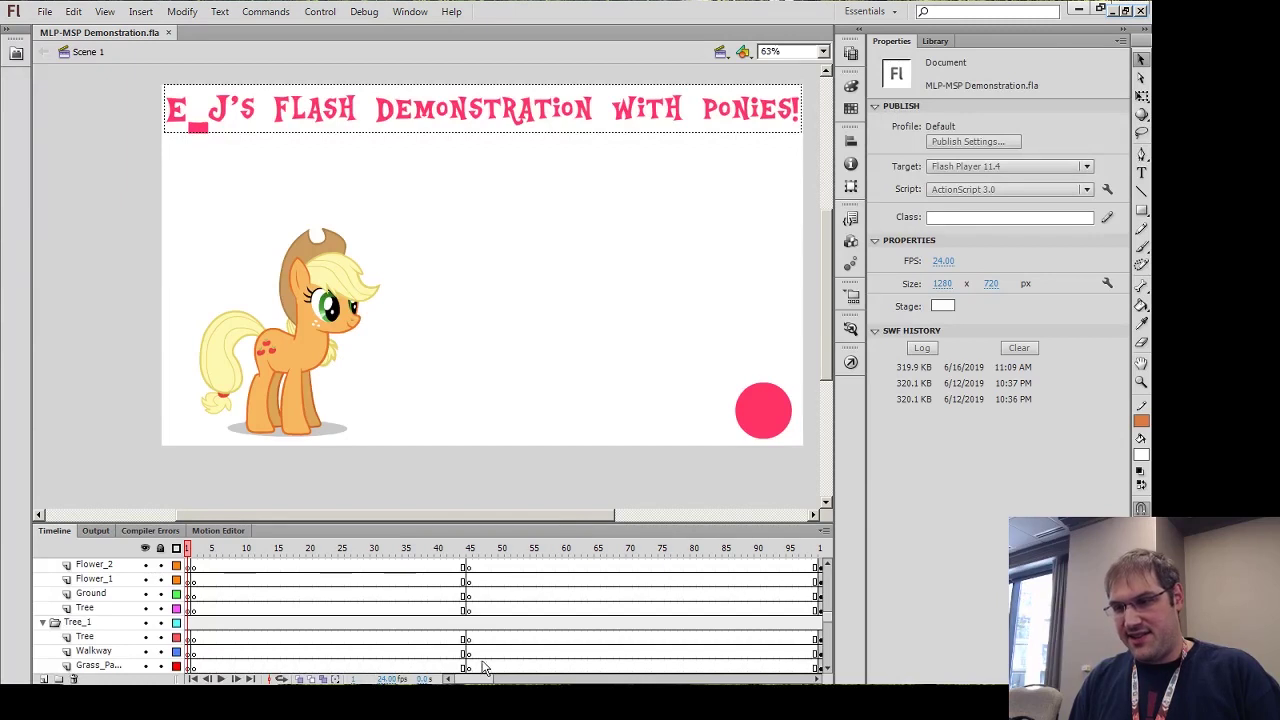
drag(472, 680, 505, 680)
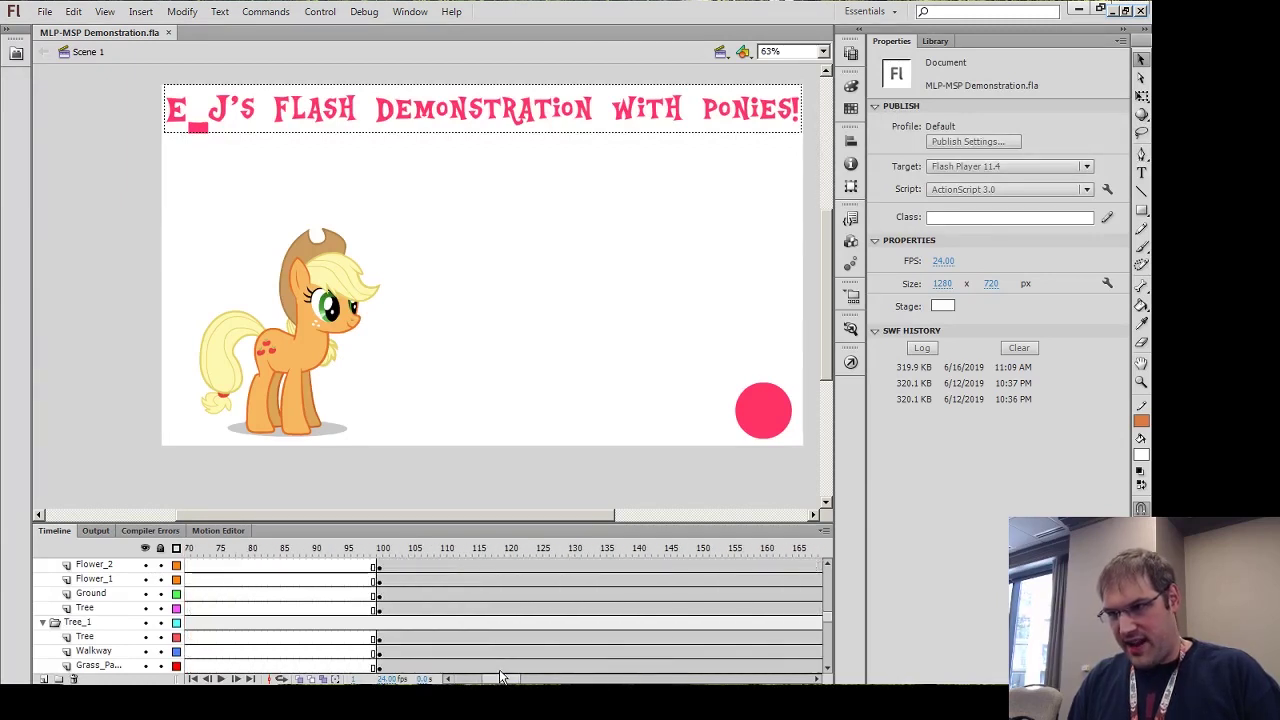
click(382, 550)
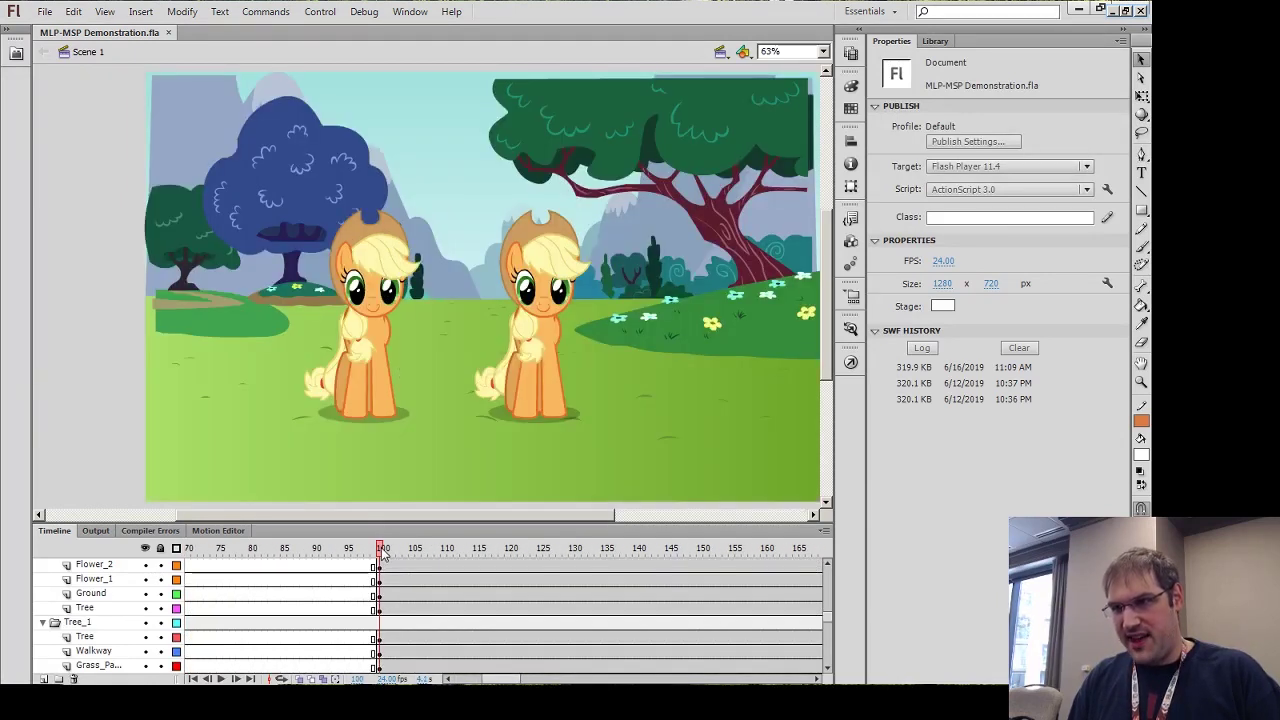
drag(446, 514, 456, 517)
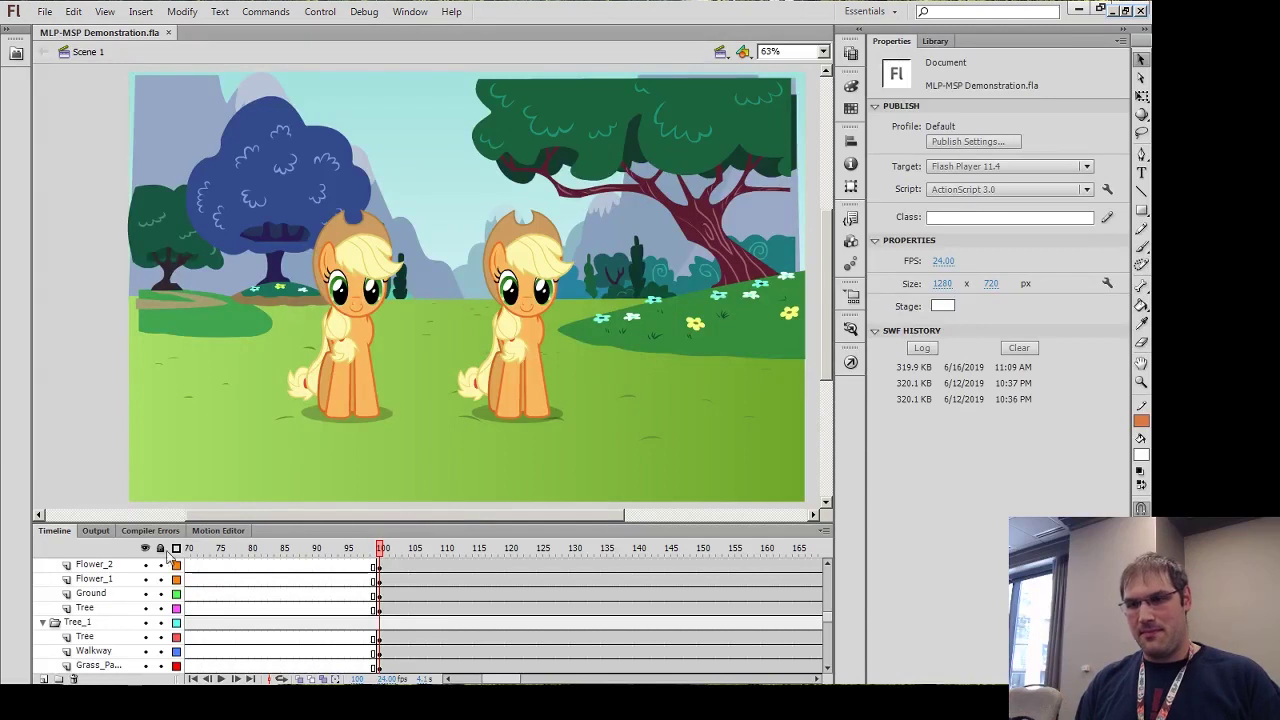
Hide the Tree_3 layer folder to show what it contains, and make it visible again
scroll(150, 581, up, 5)
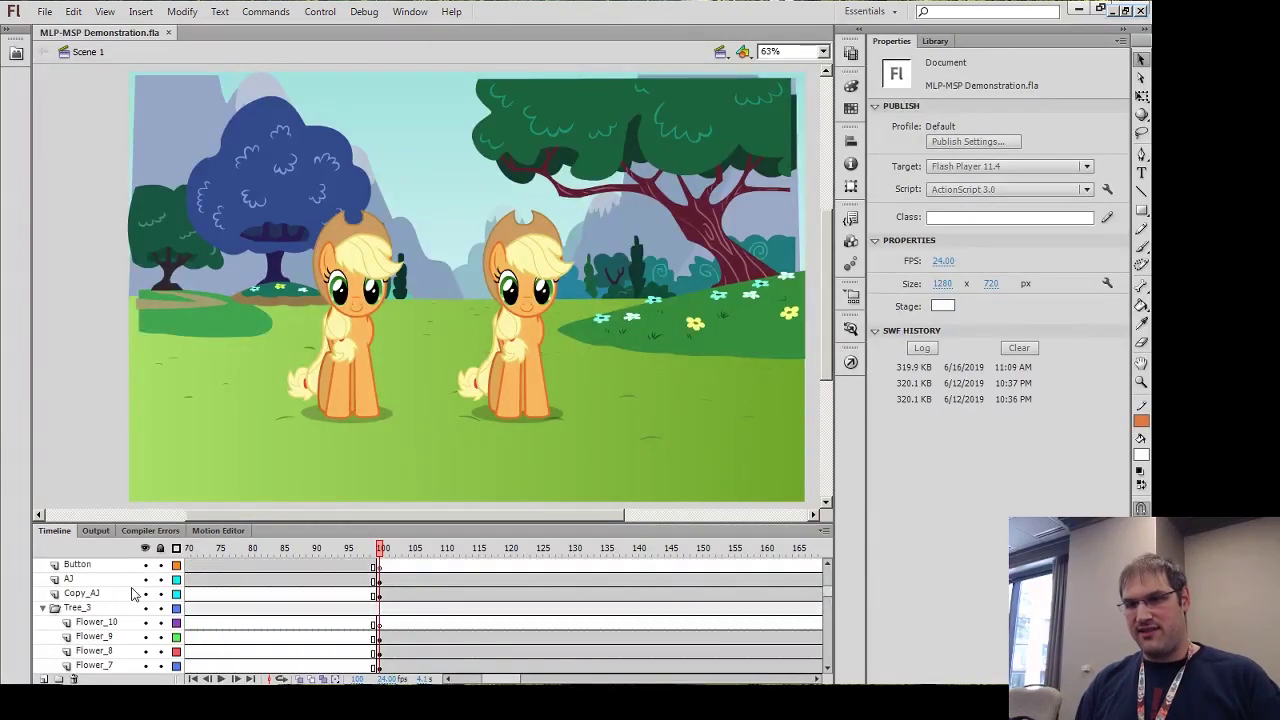
click(145, 608)
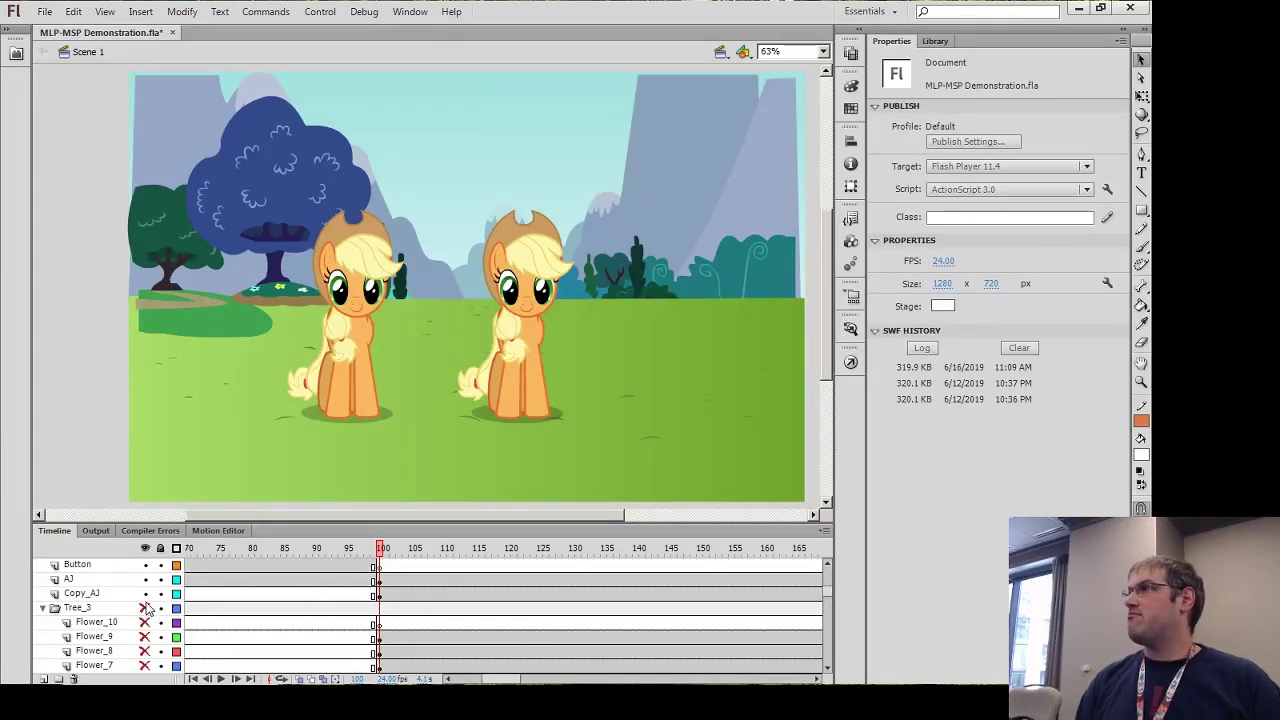
click(145, 608)
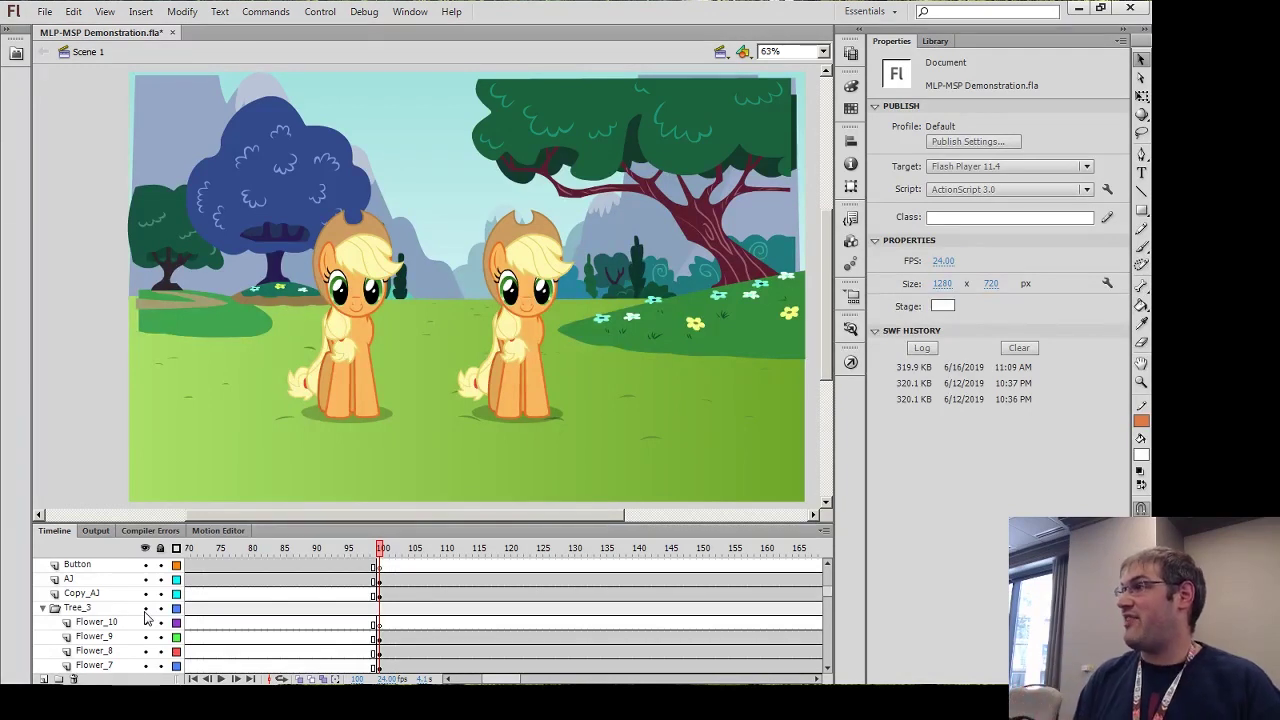
Open the symbol of the pony beneath the blue tree for editing in place
scroll(95, 598, up, 1)
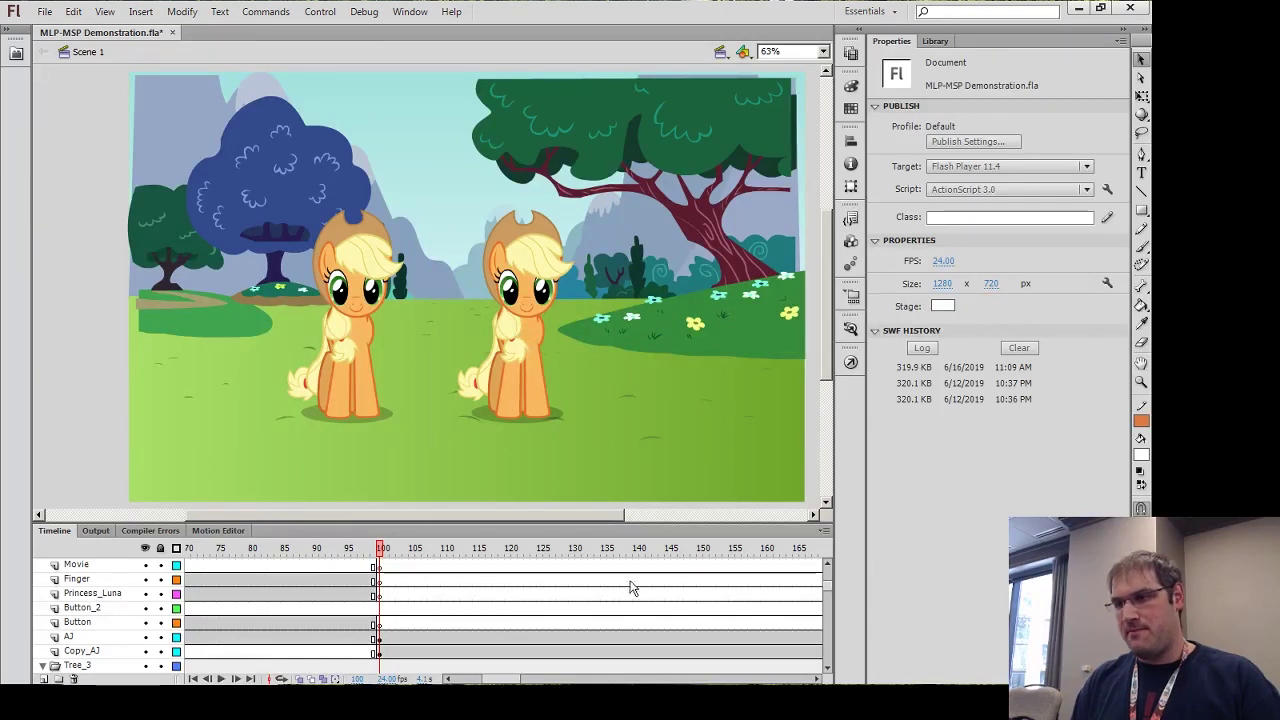
click(829, 670)
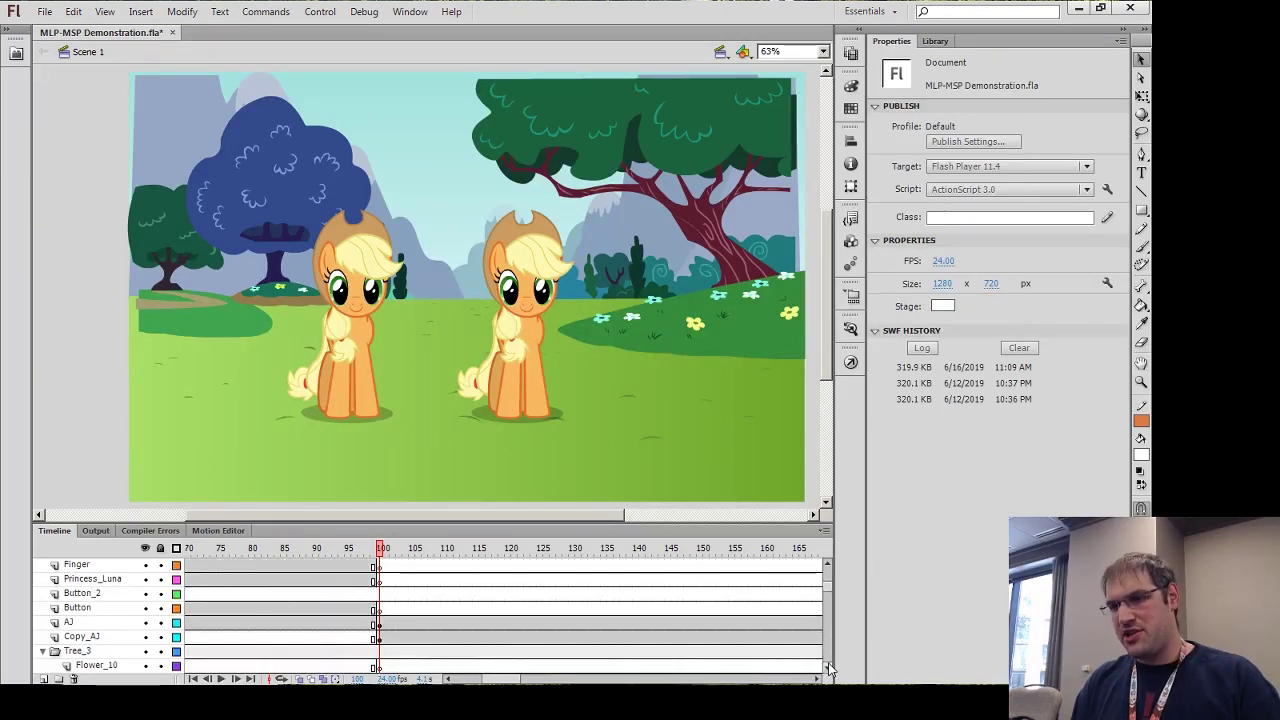
double_click(364, 358)
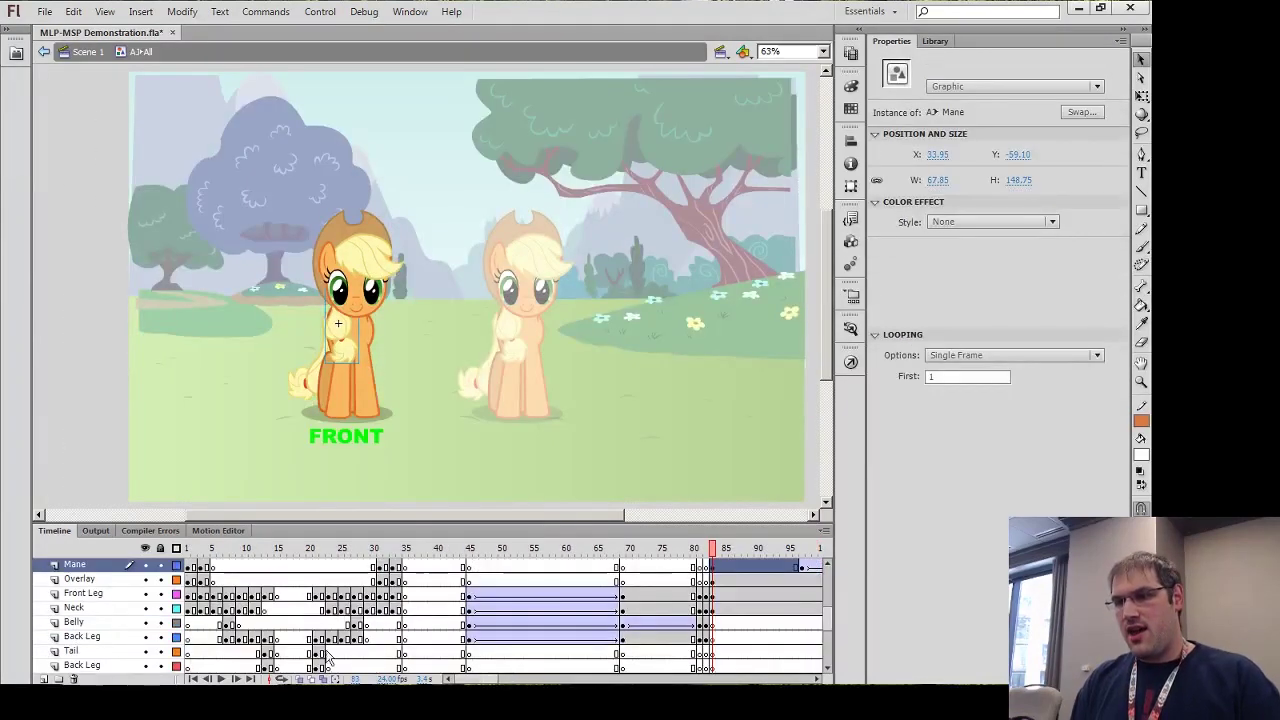
Play the pony symbol's animation from frame 83 and stop it after the waving pose
drag(478, 680, 512, 680)
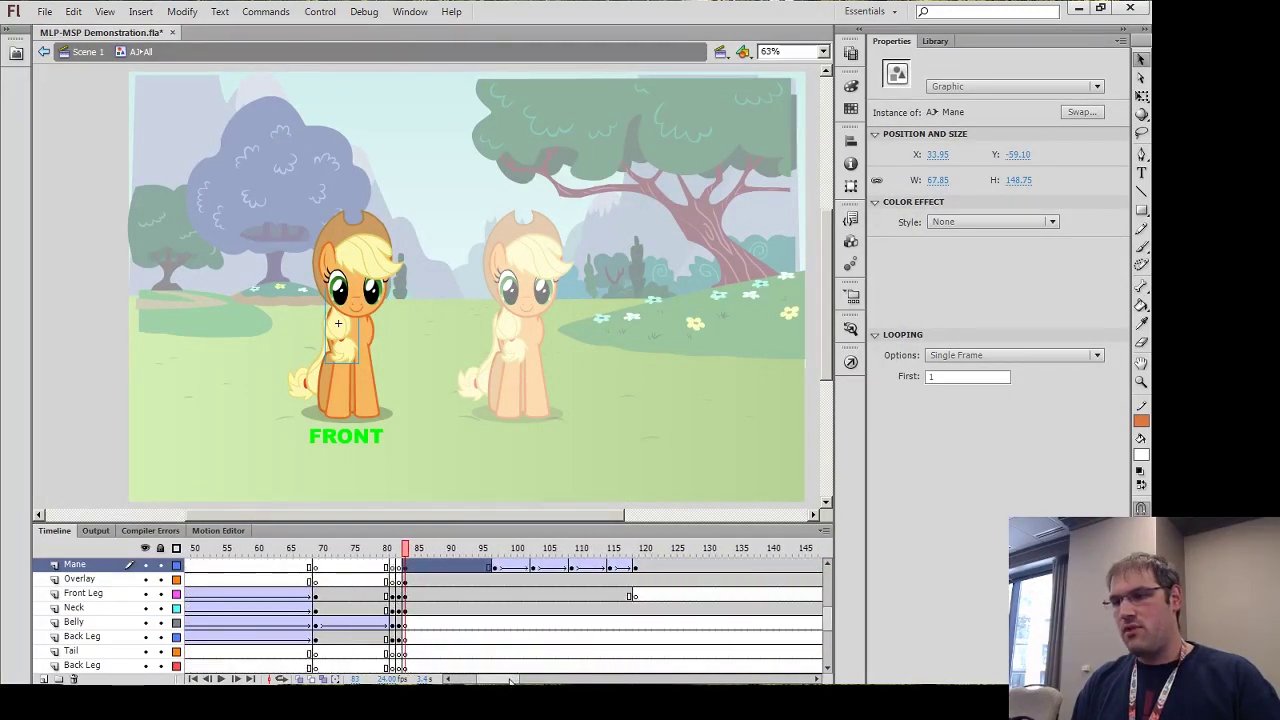
click(408, 556)
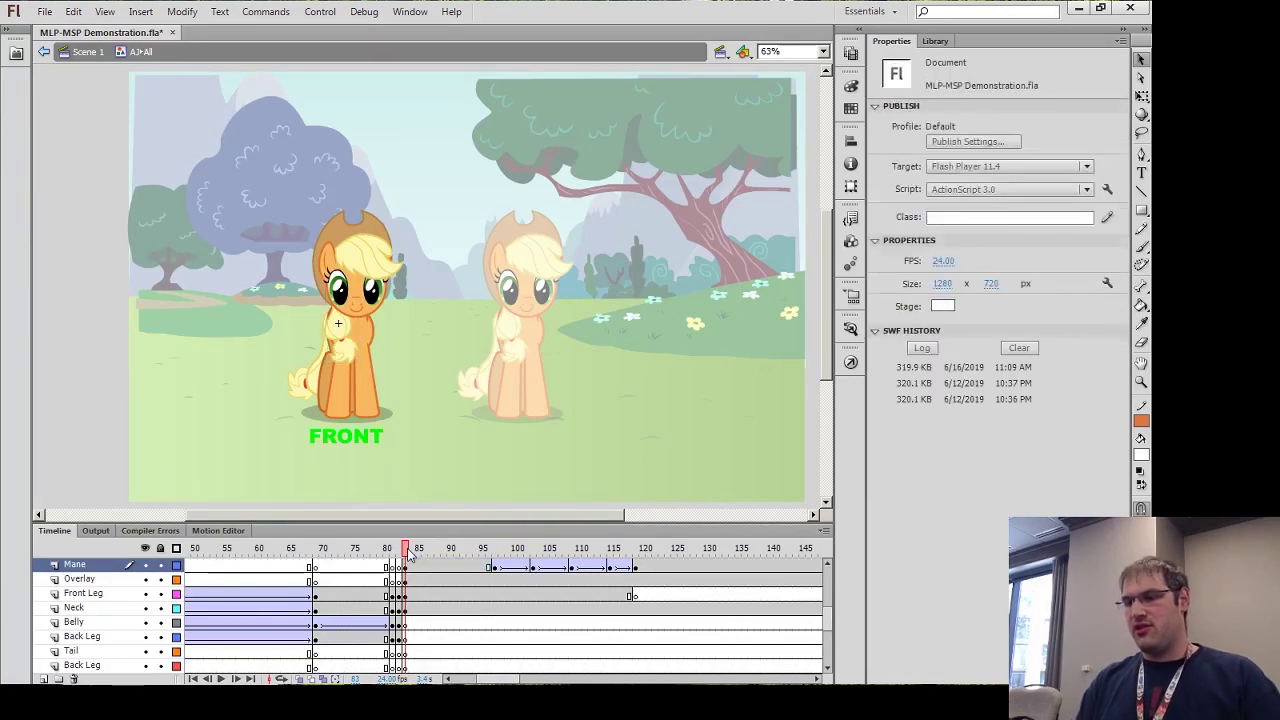
key(Return)
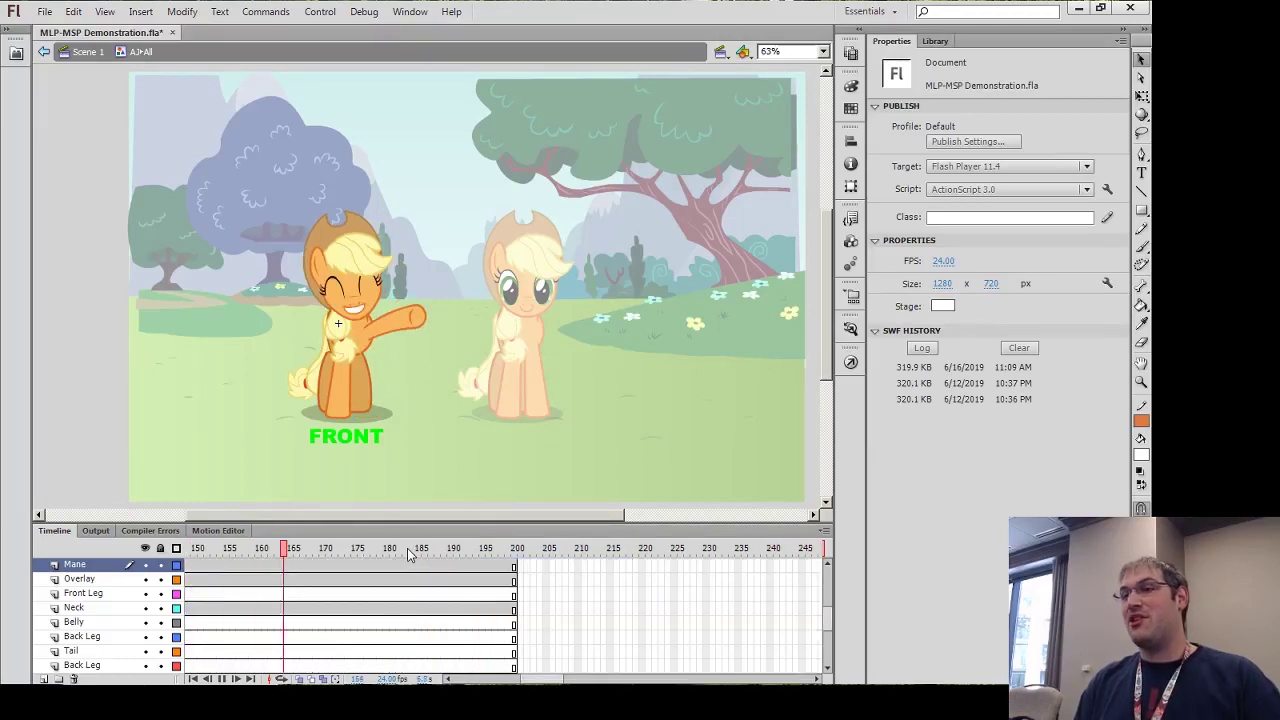
key(Return)
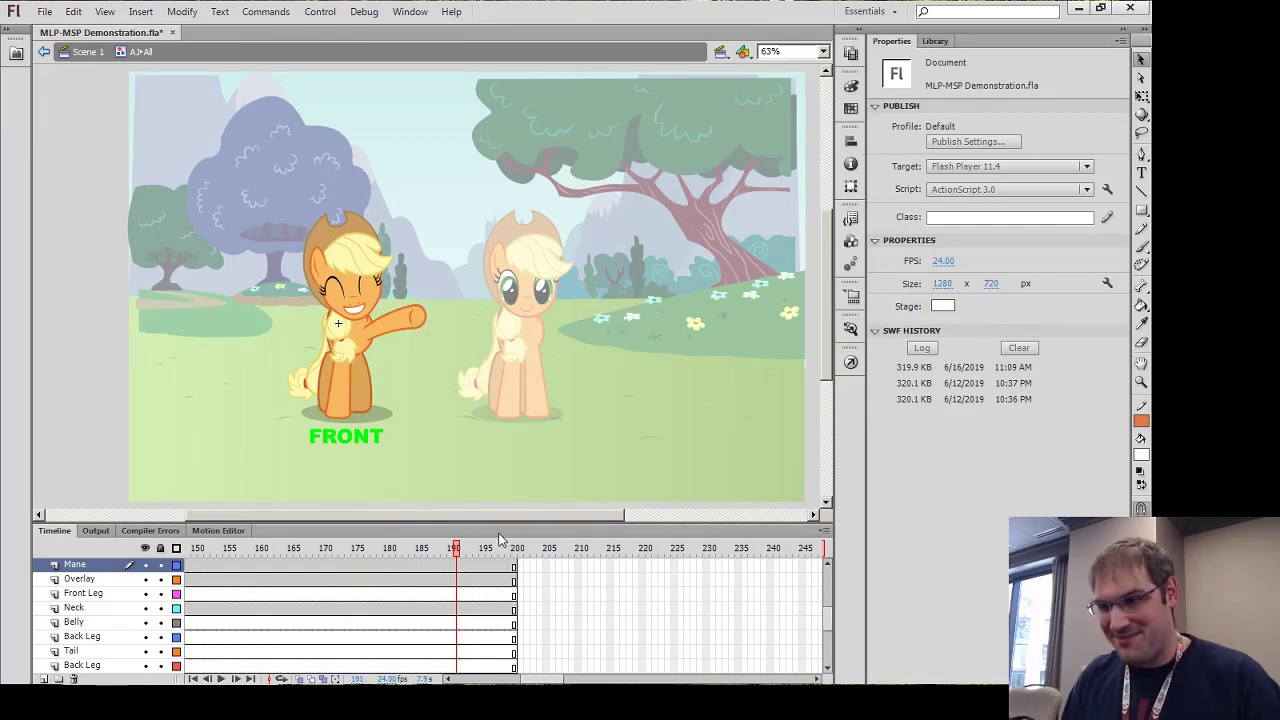
Return the playhead to frame 83 of the pony symbol
click(448, 560)
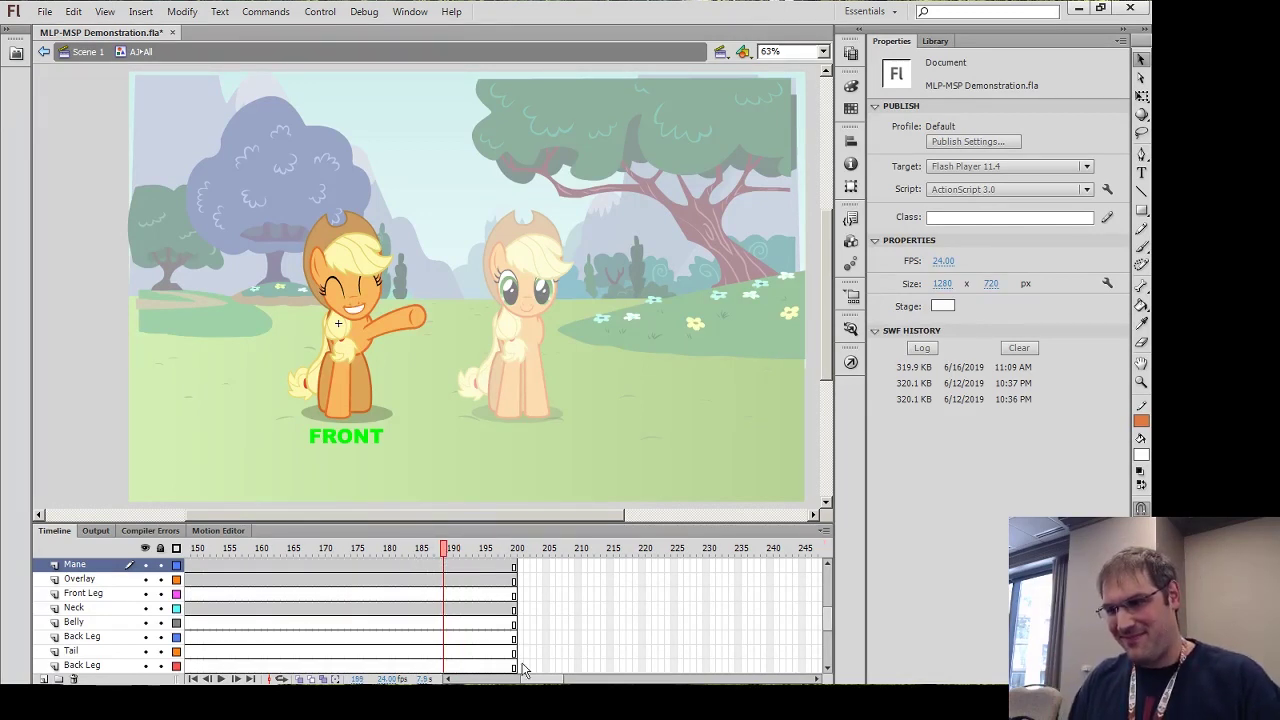
drag(530, 680, 489, 682)
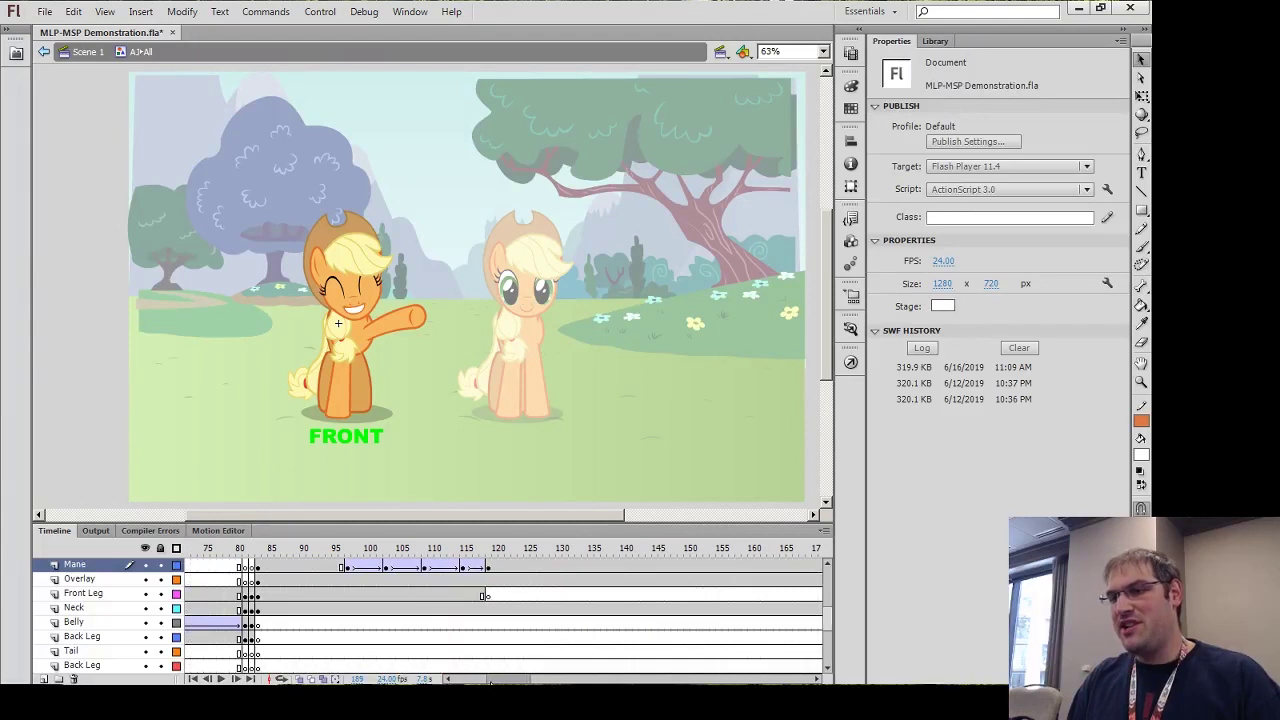
click(273, 557)
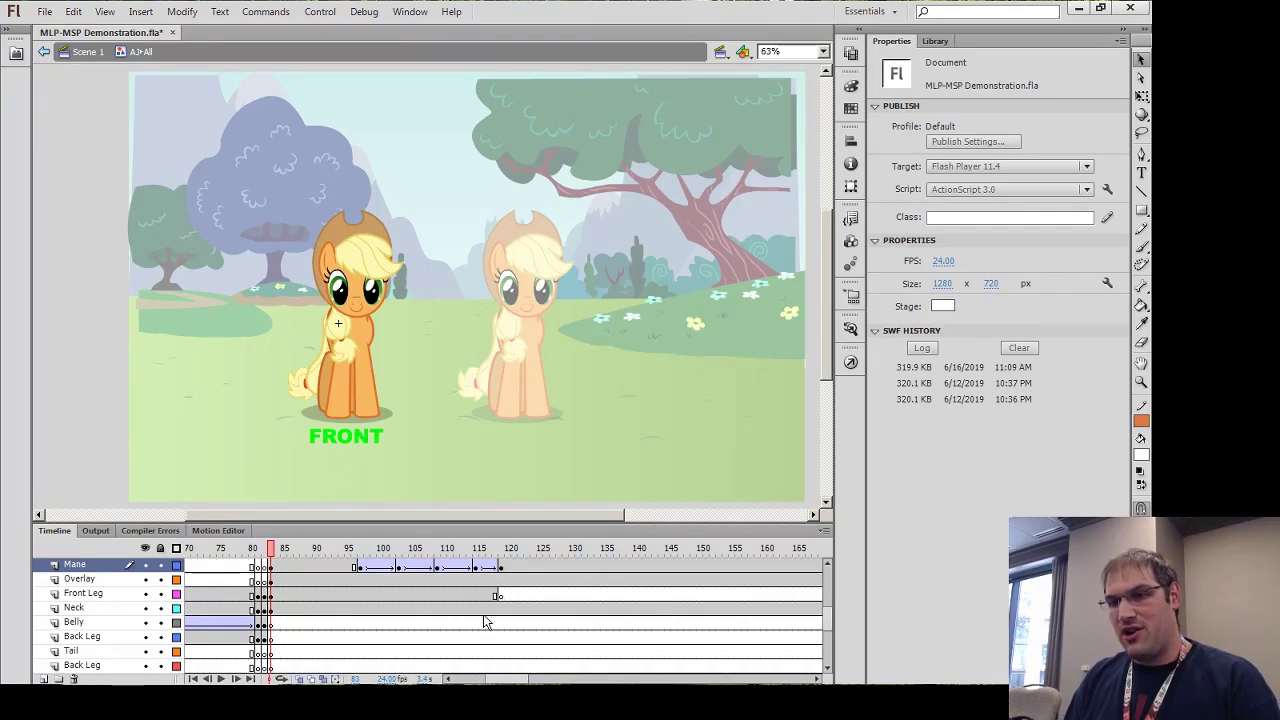
Bring the HEAD and Front_Leg layers into view, scrub the animation to frame 122, and go back to frame 120
scroll(829, 621, up, 1)
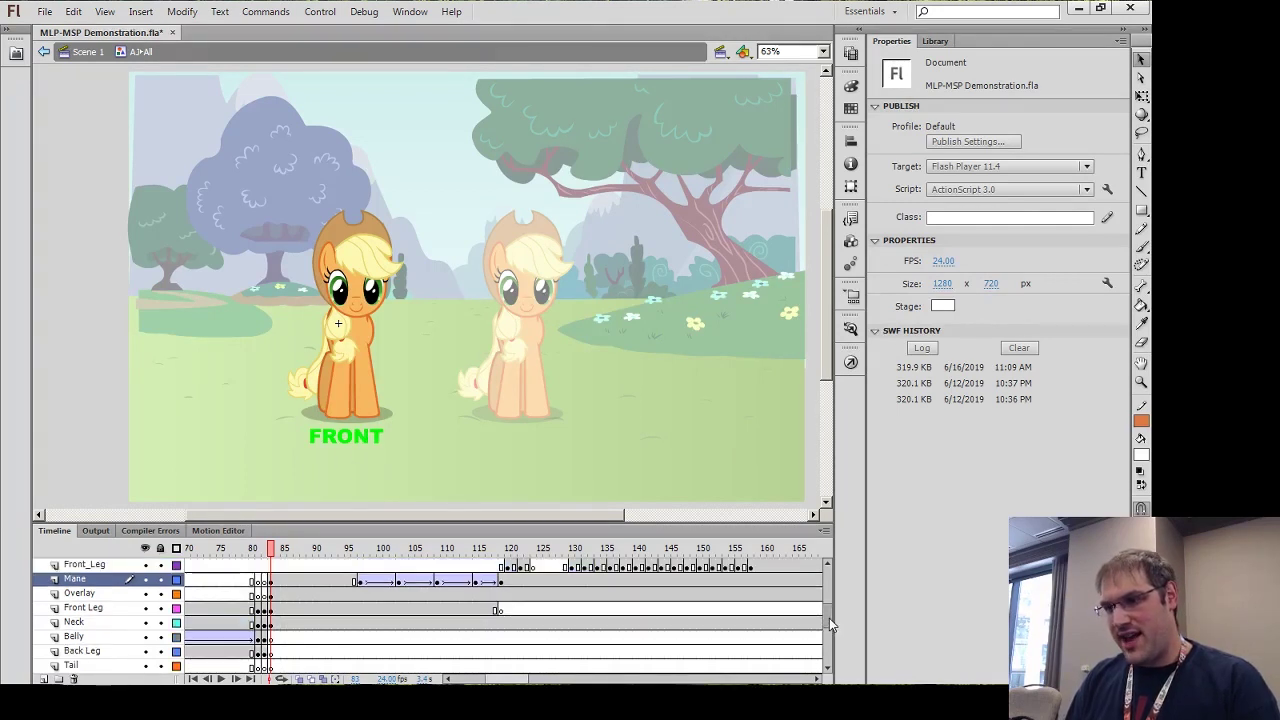
scroll(829, 614, up, 5)
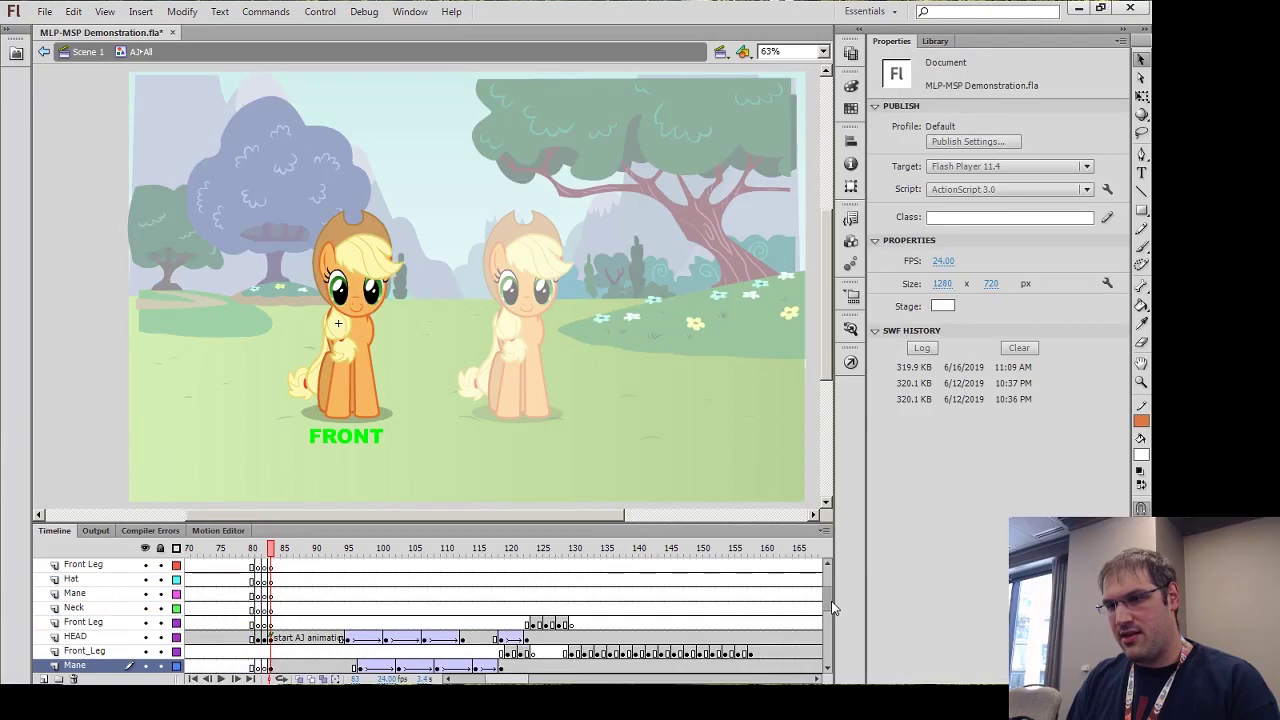
click(349, 549)
drag(349, 549, 522, 558)
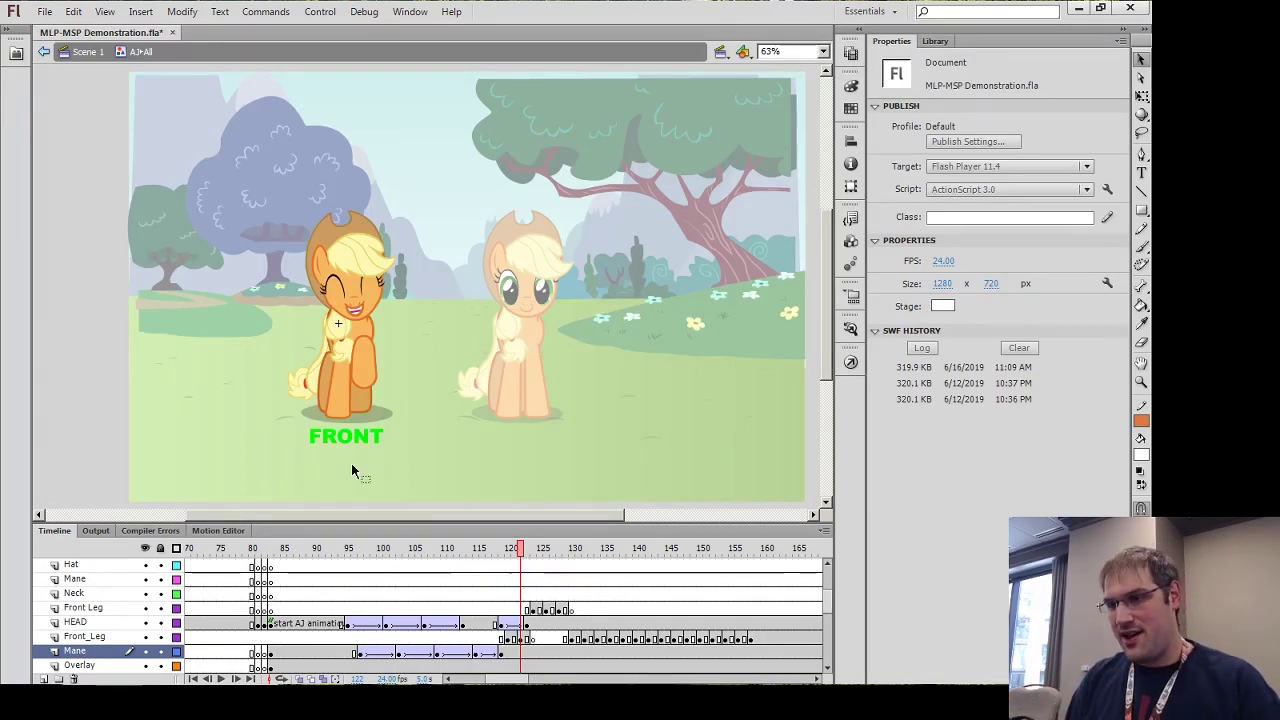
key(comma)
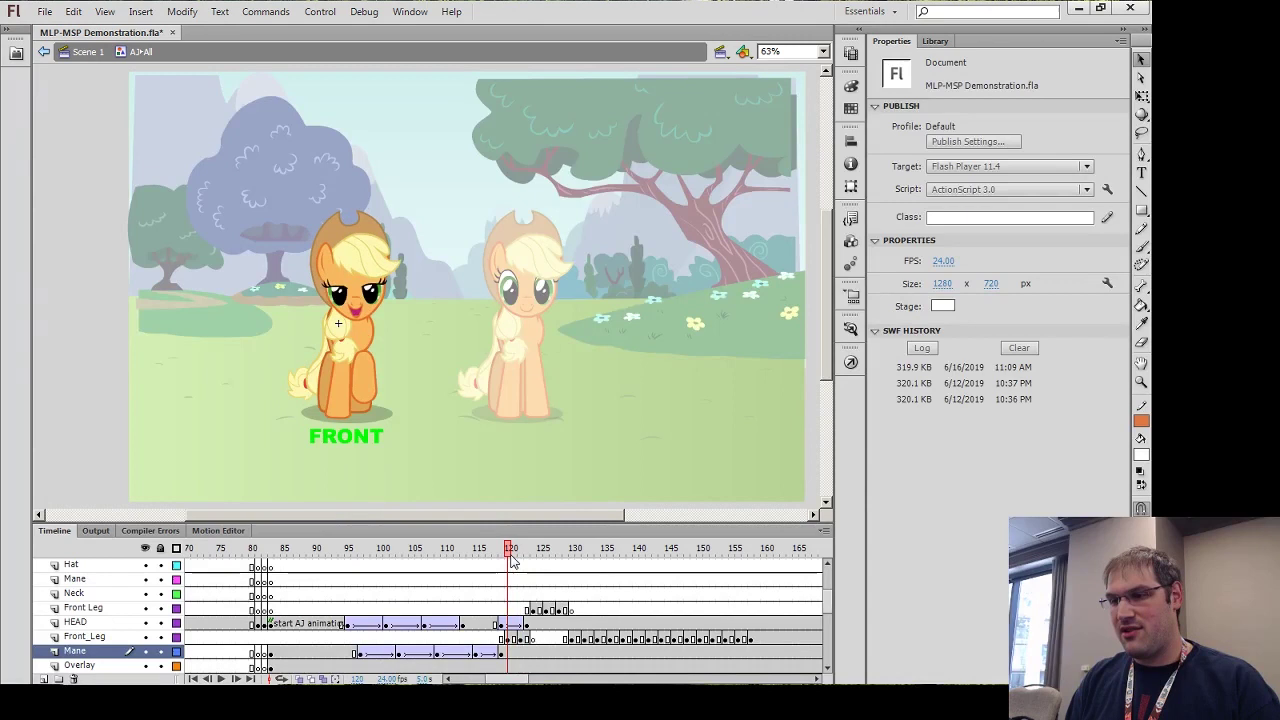
Inspect the raised front leg's instance properties, and the head's instance properties at frame 119
click(363, 382)
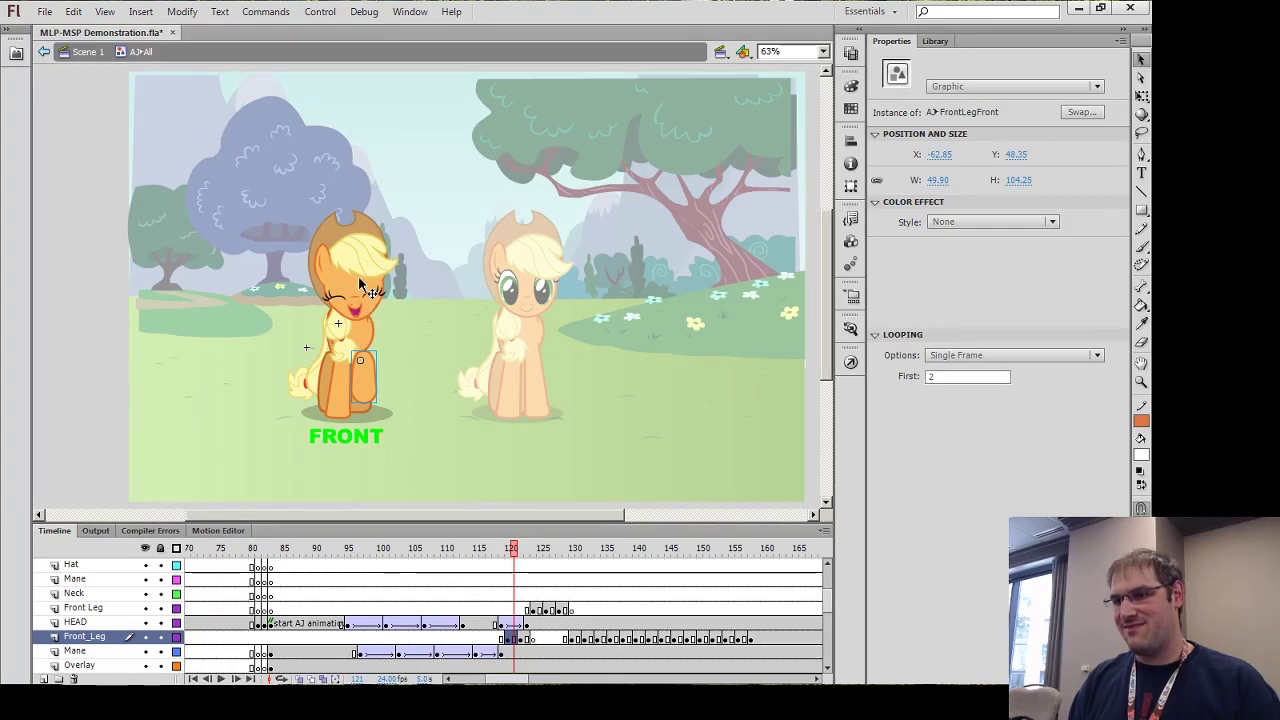
key(comma)
key(comma)
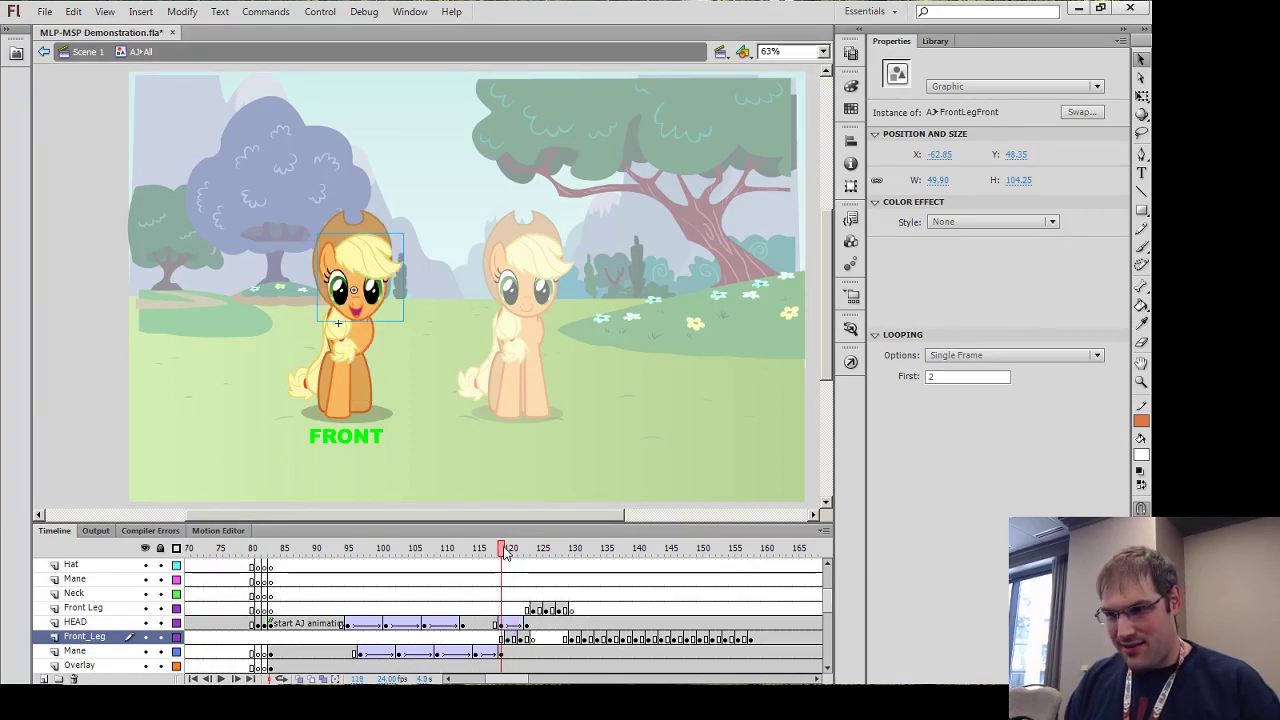
click(400, 417)
click(361, 311)
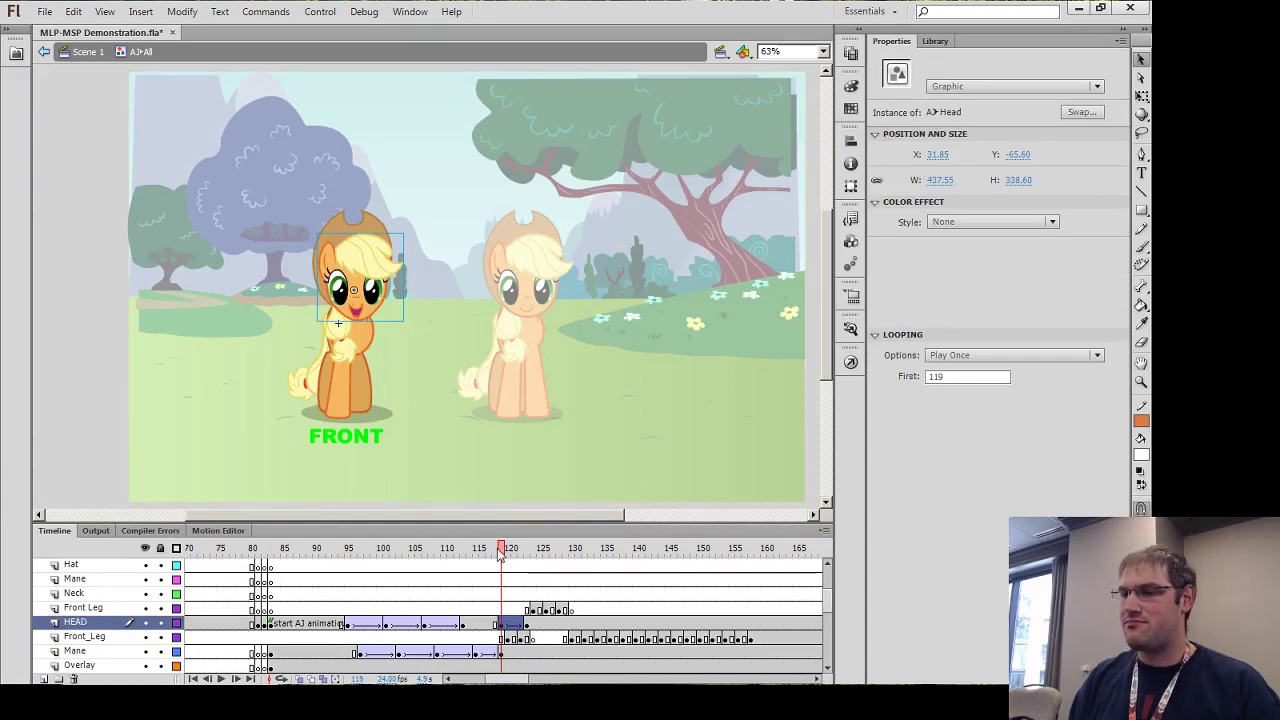
Inspect the straight front leg's instance at frame 117 and scrub the animation forward to frame 124
drag(502, 552, 487, 555)
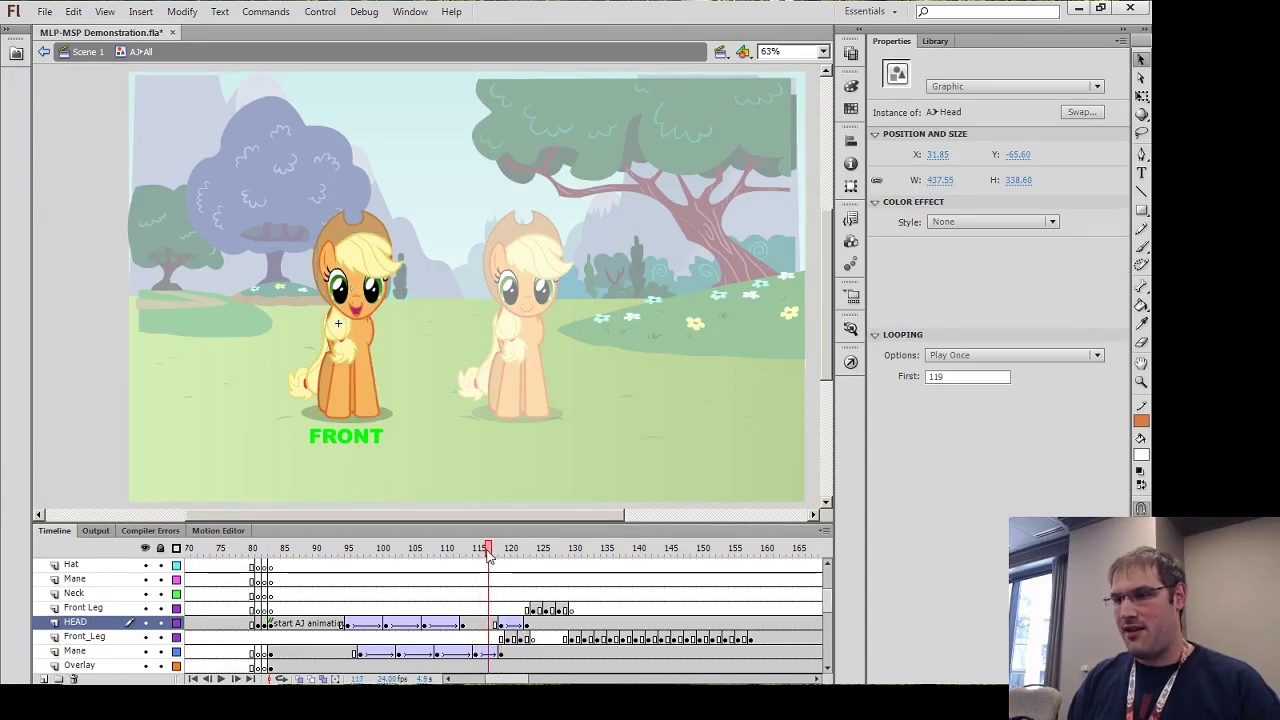
click(403, 420)
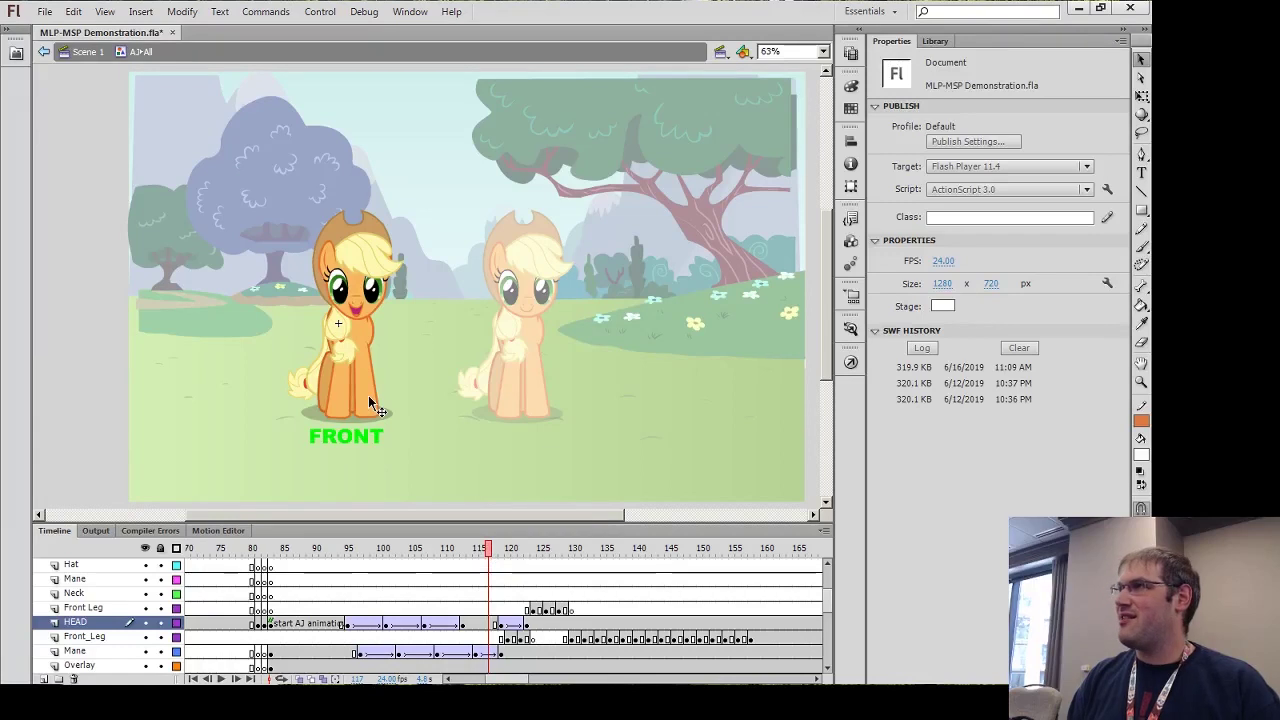
click(369, 398)
scroll(500, 598, up, 3)
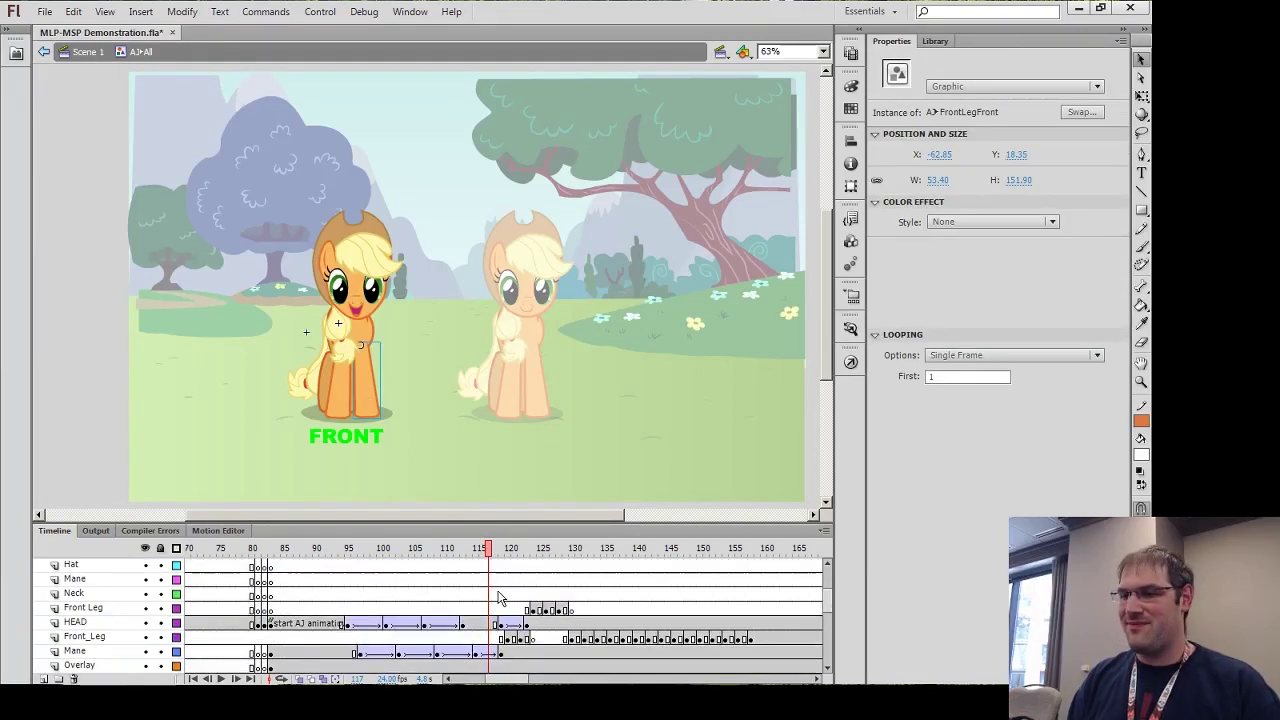
drag(490, 551, 533, 553)
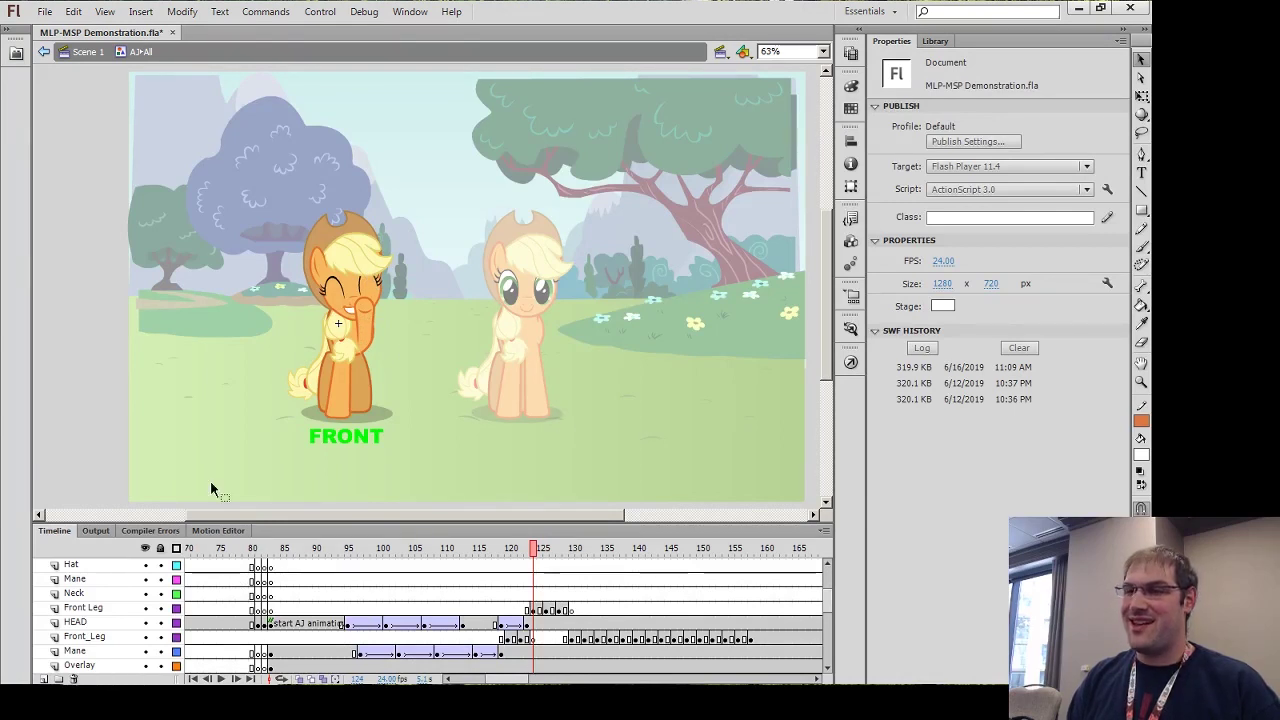
Move the HEAD layer above the Front Leg layer to test the stacking order, and put it back below
click(79, 624)
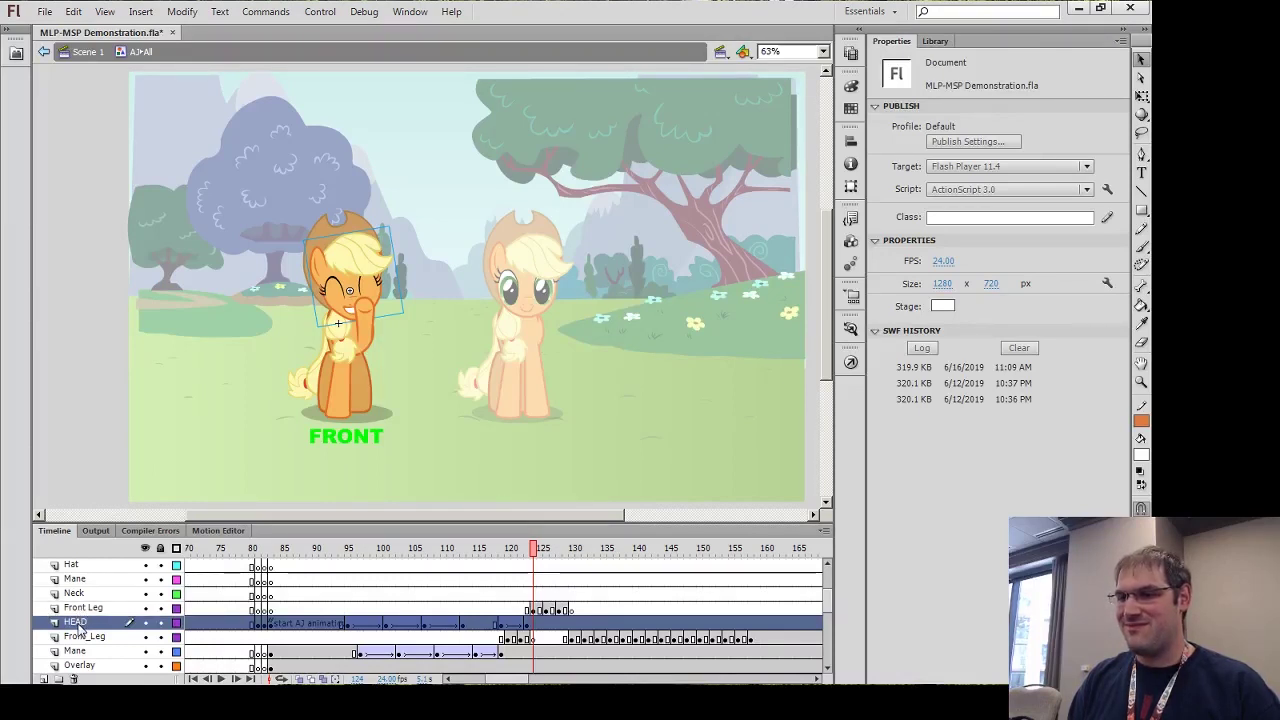
drag(80, 624, 80, 615)
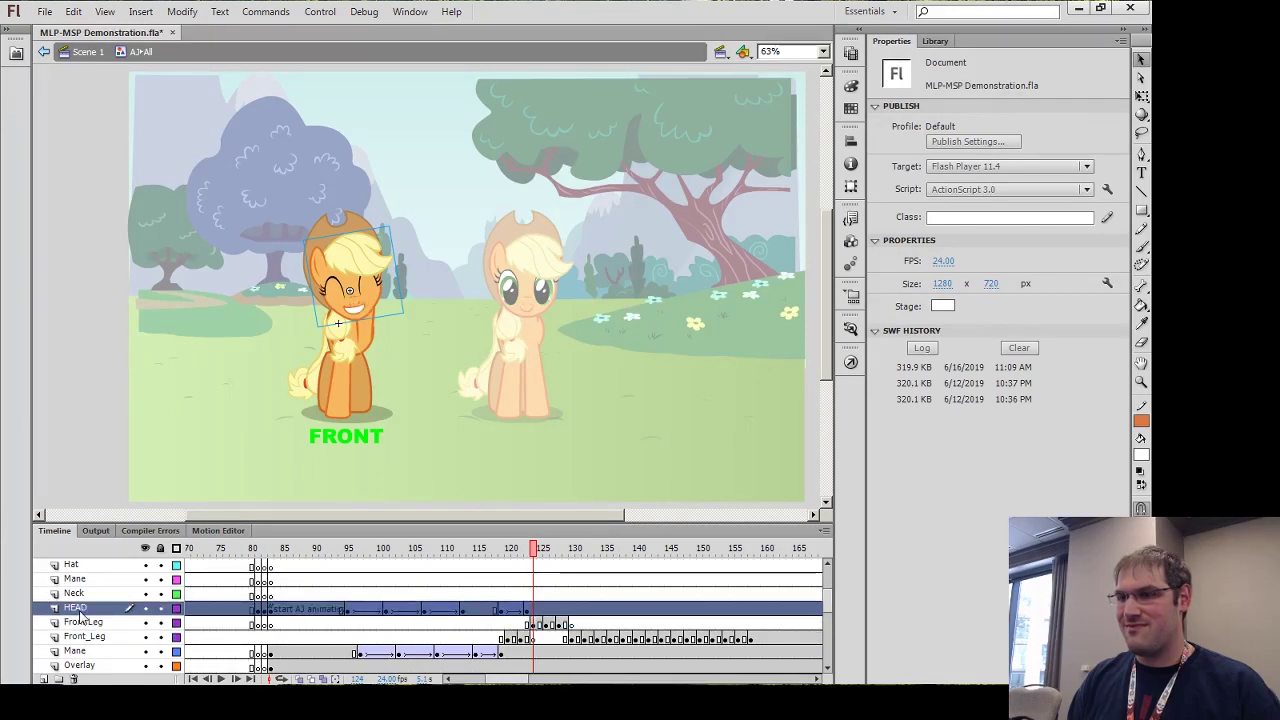
click(448, 420)
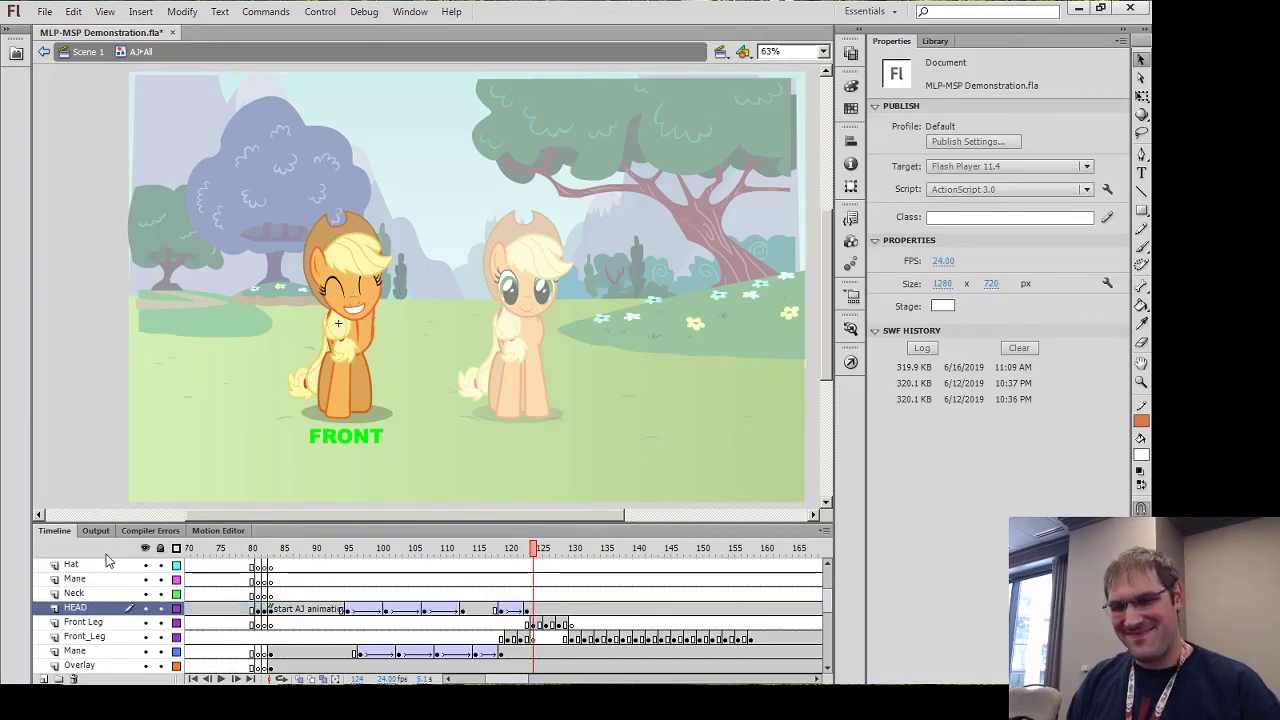
drag(78, 609, 86, 630)
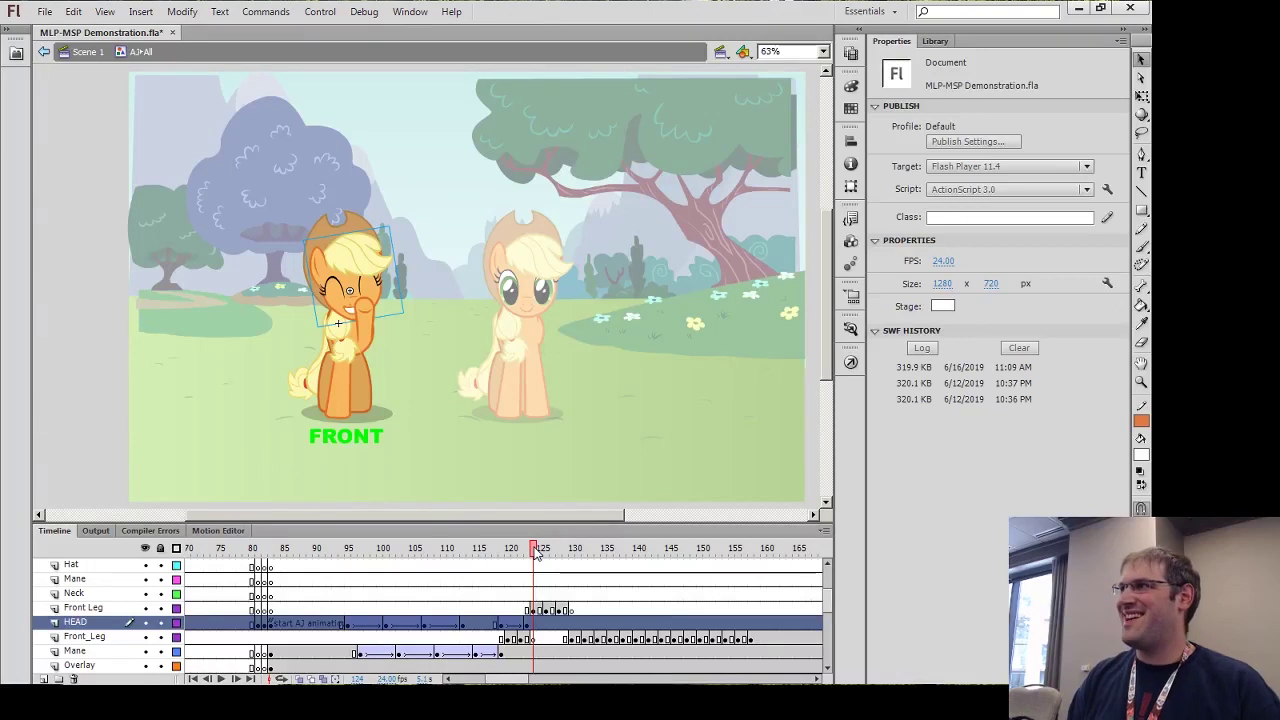
Scrub the pony symbol's animation to frame 158, and scrub Scene 1's timeline to frame 150
drag(534, 553, 752, 553)
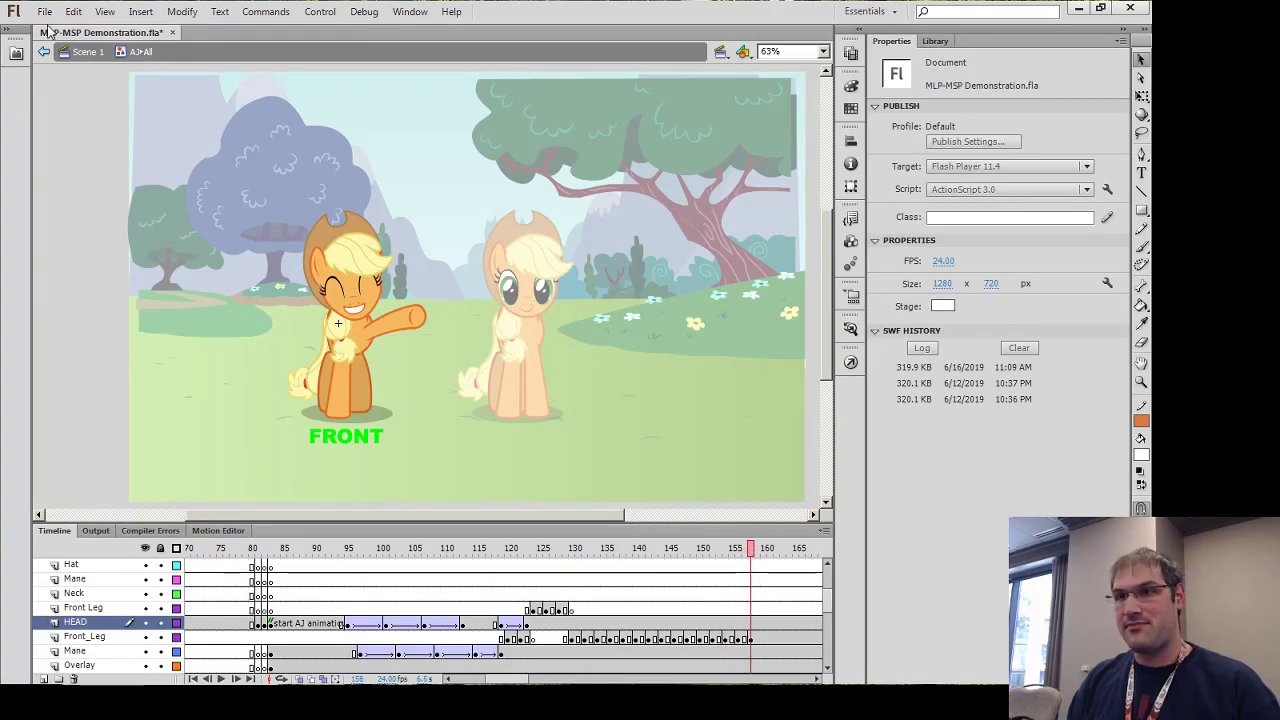
click(72, 54)
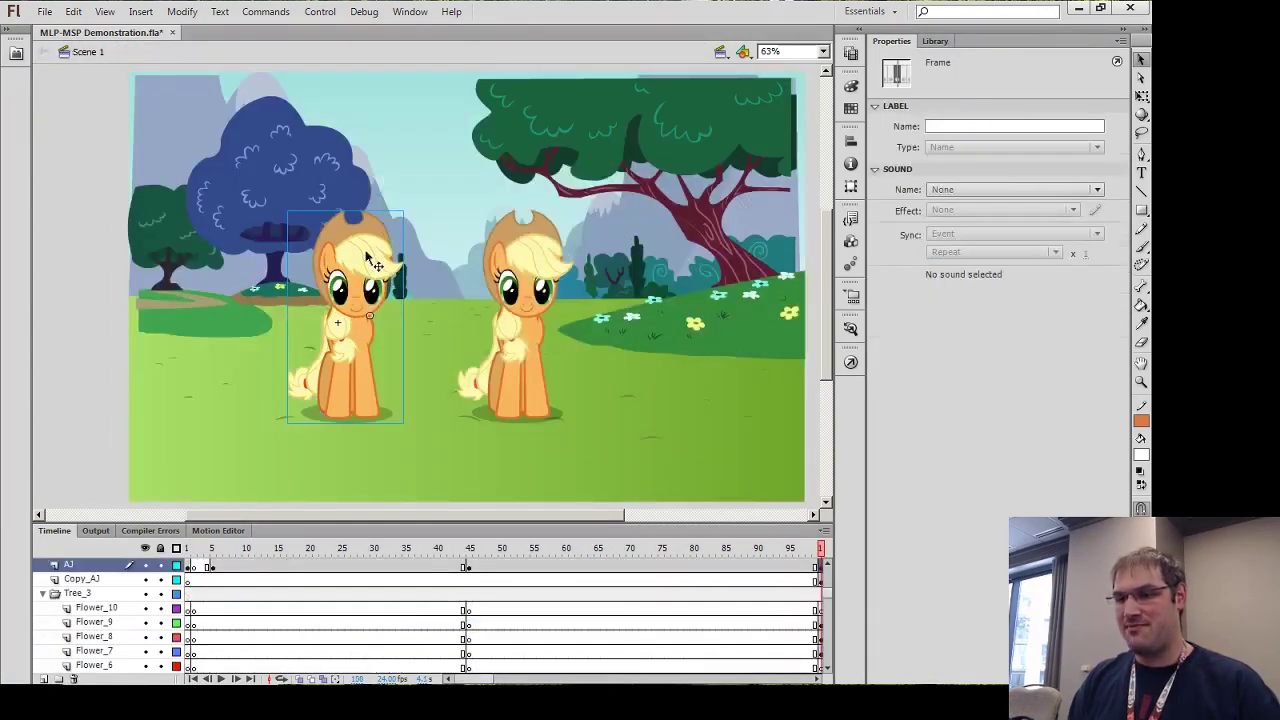
drag(478, 679, 505, 679)
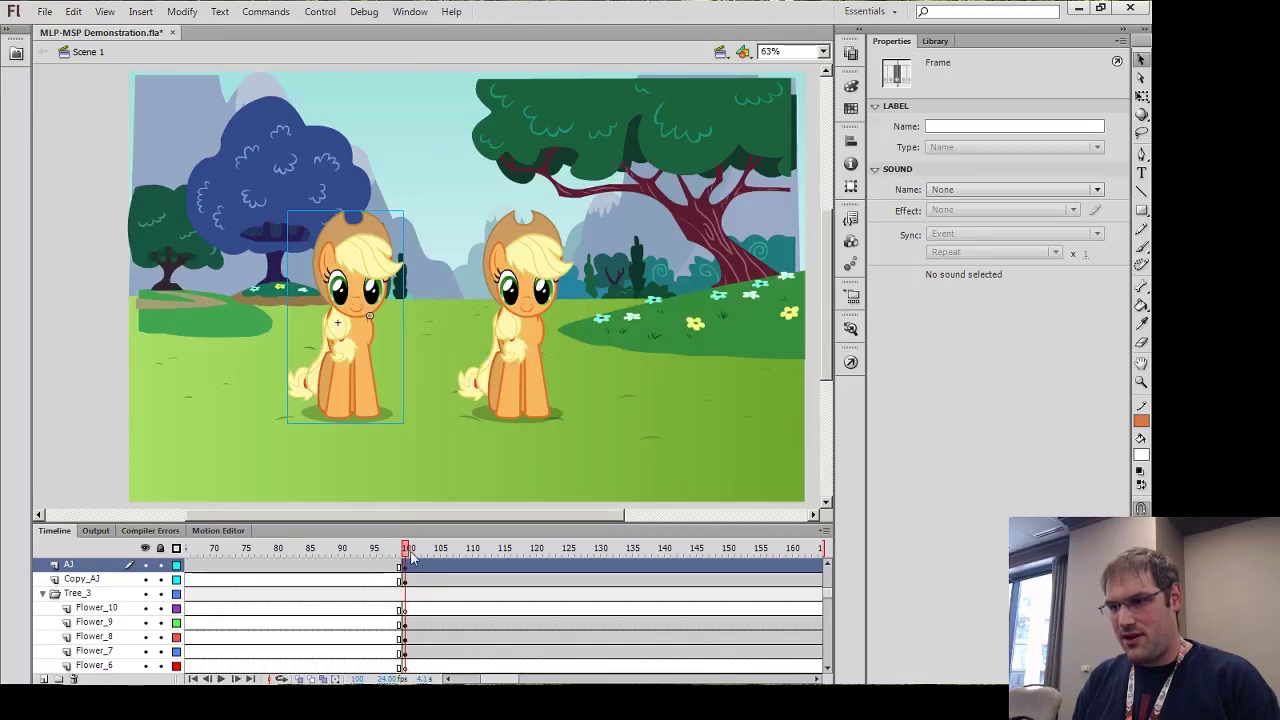
drag(408, 553, 726, 555)
drag(502, 680, 521, 680)
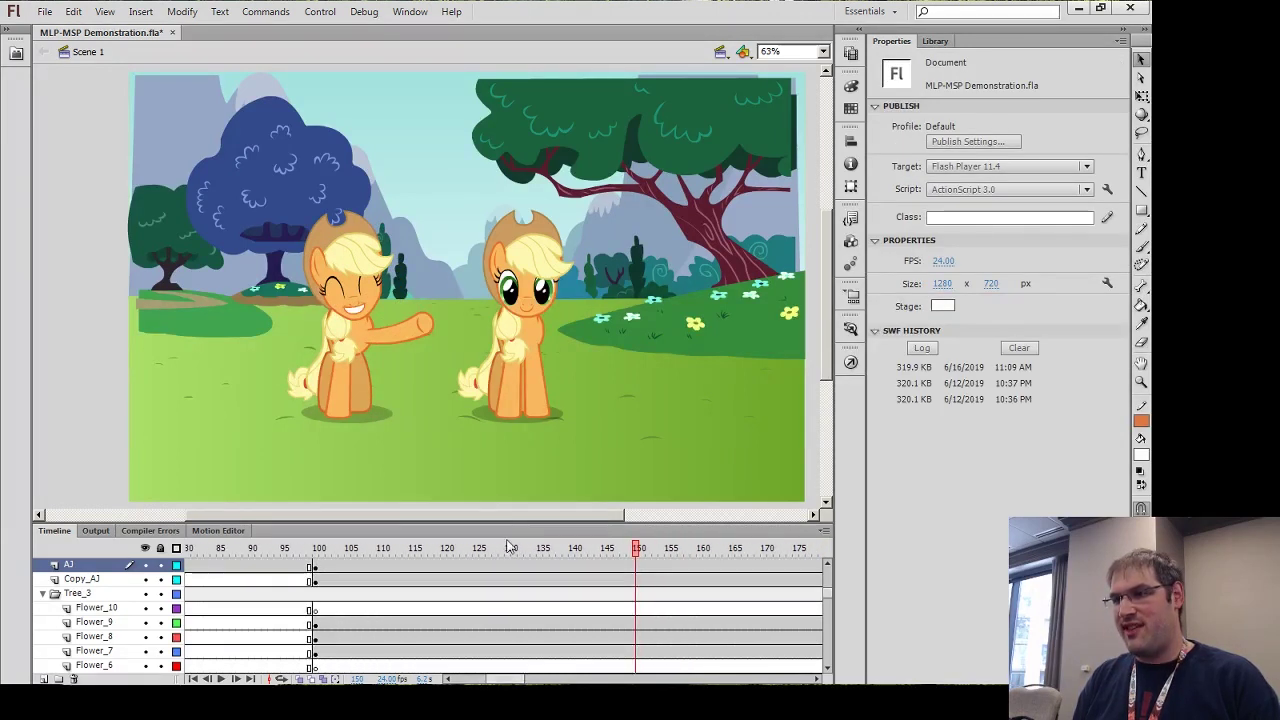
Open the second pony's working-copy symbol from the stage and scrub its animation to frame 140
double_click(536, 365)
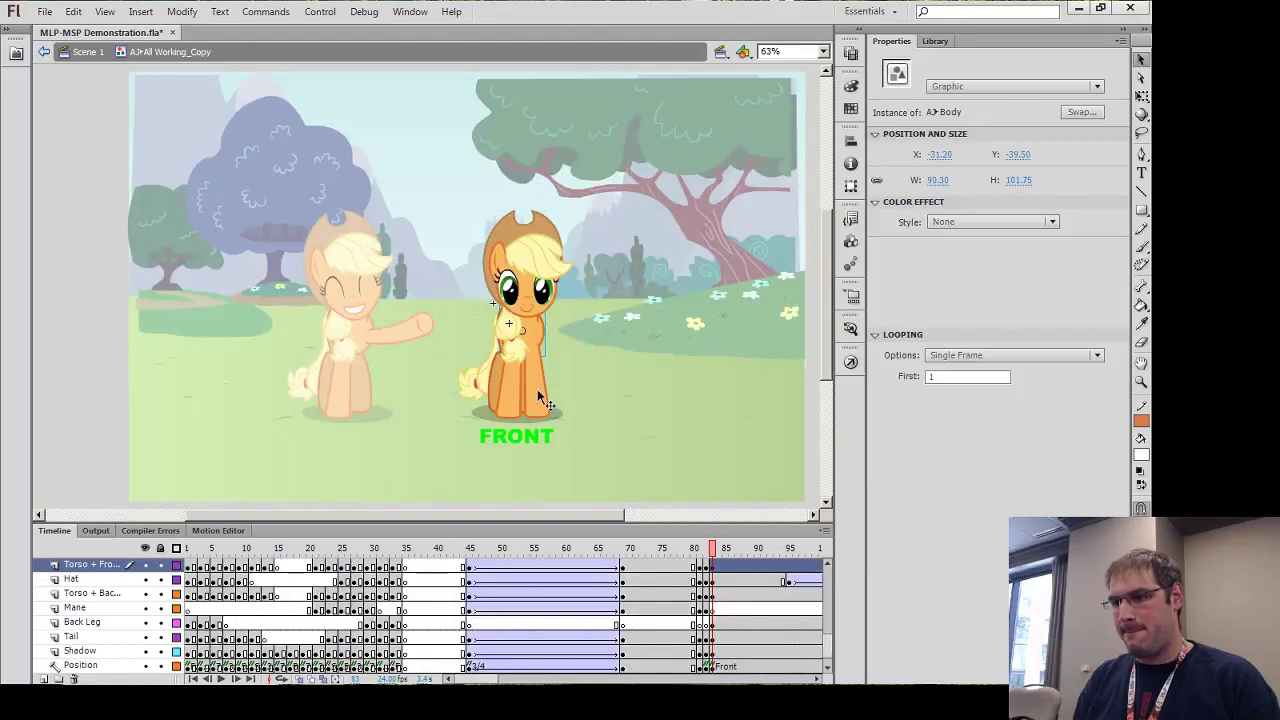
drag(482, 680, 520, 680)
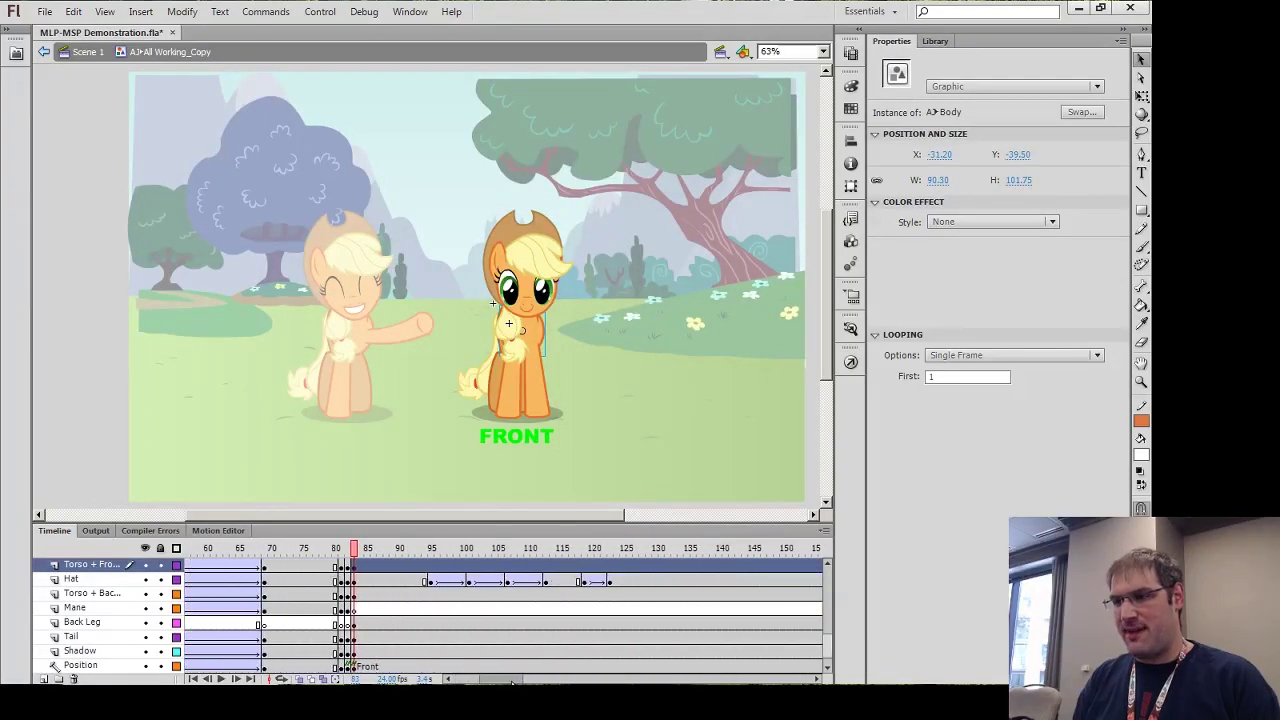
drag(430, 558, 724, 575)
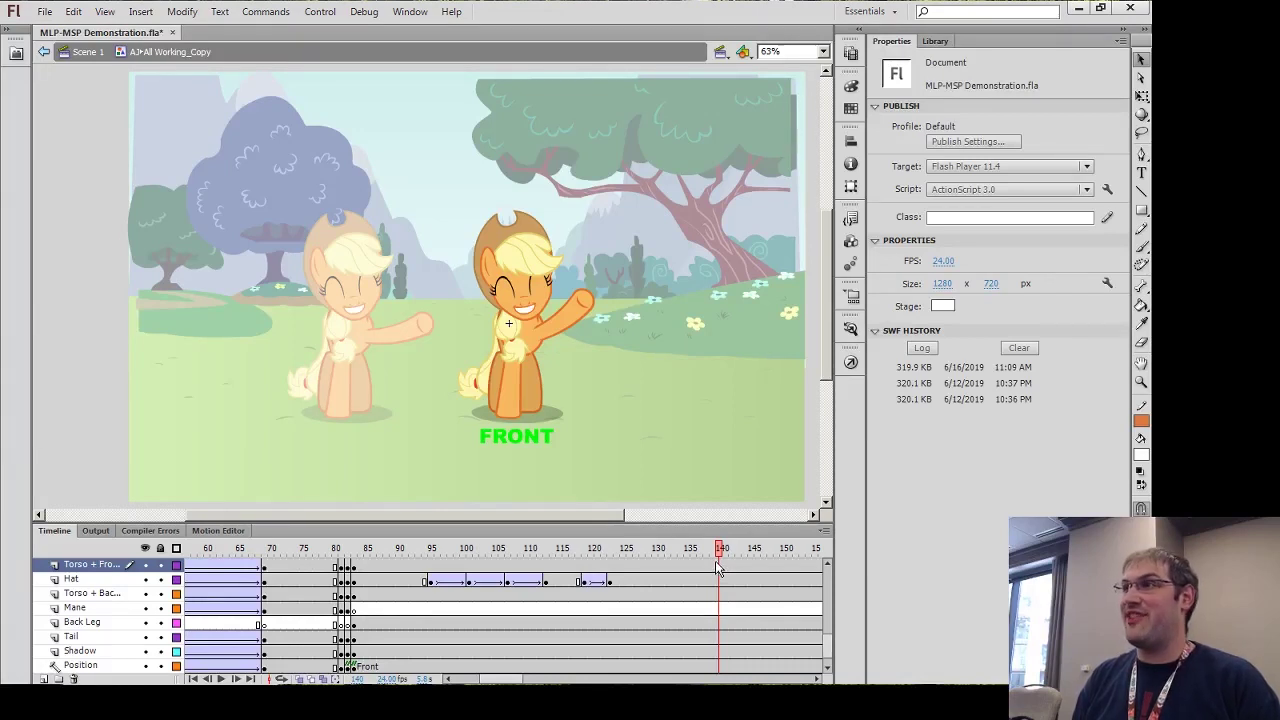
Open the second pony's raised front leg symbol and examine its timeline at frame 29
double_click(572, 316)
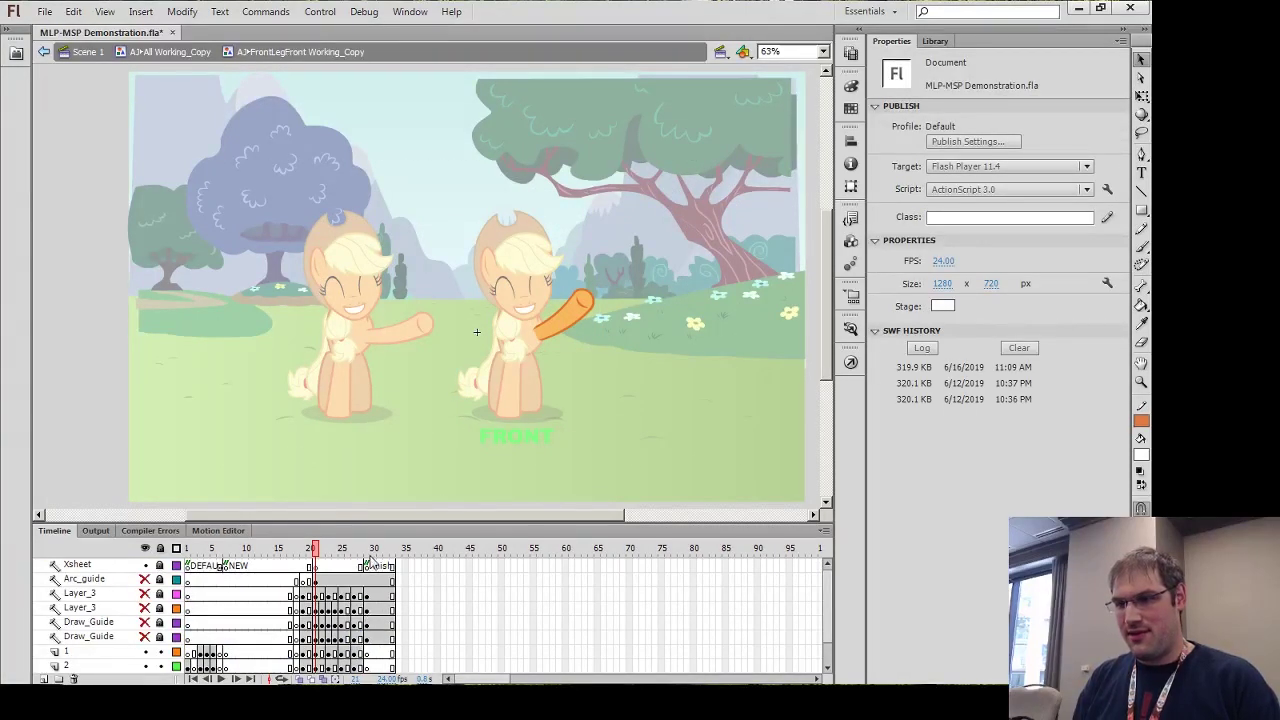
click(368, 549)
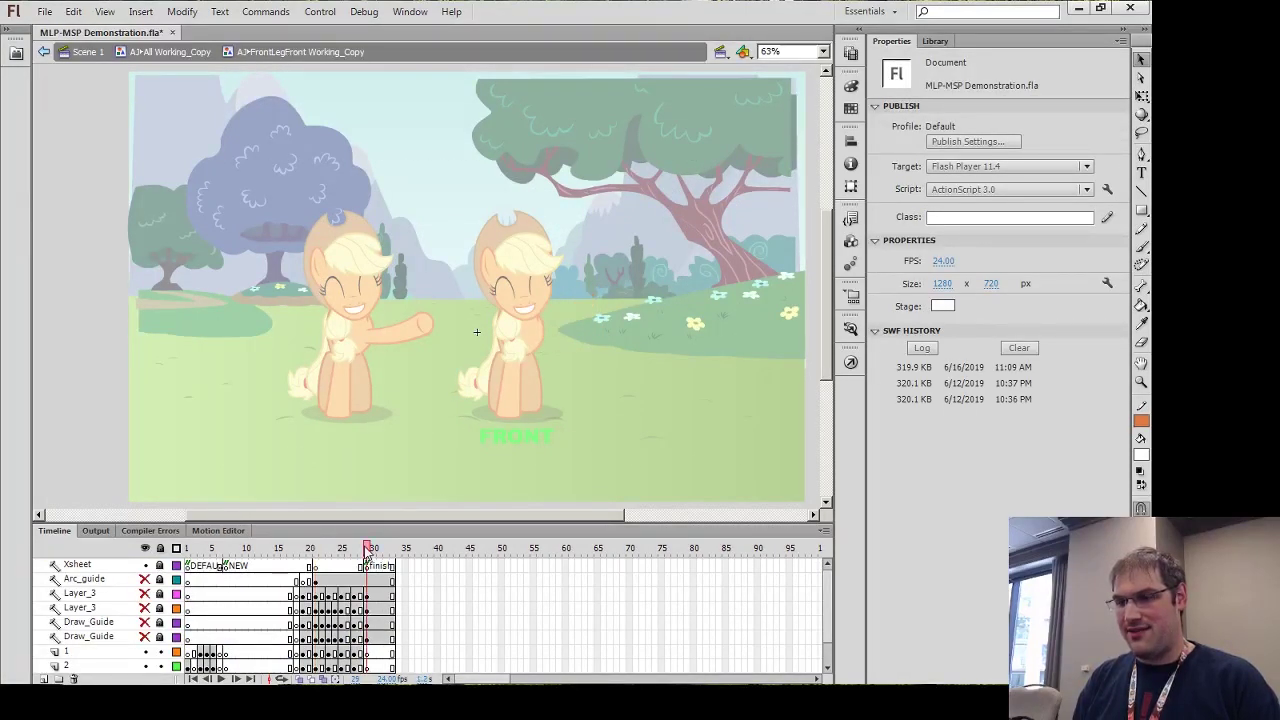
mouse_move(368, 552)
mouse_down()
mouse_move(330, 553)
mouse_move(368, 560)
mouse_up()
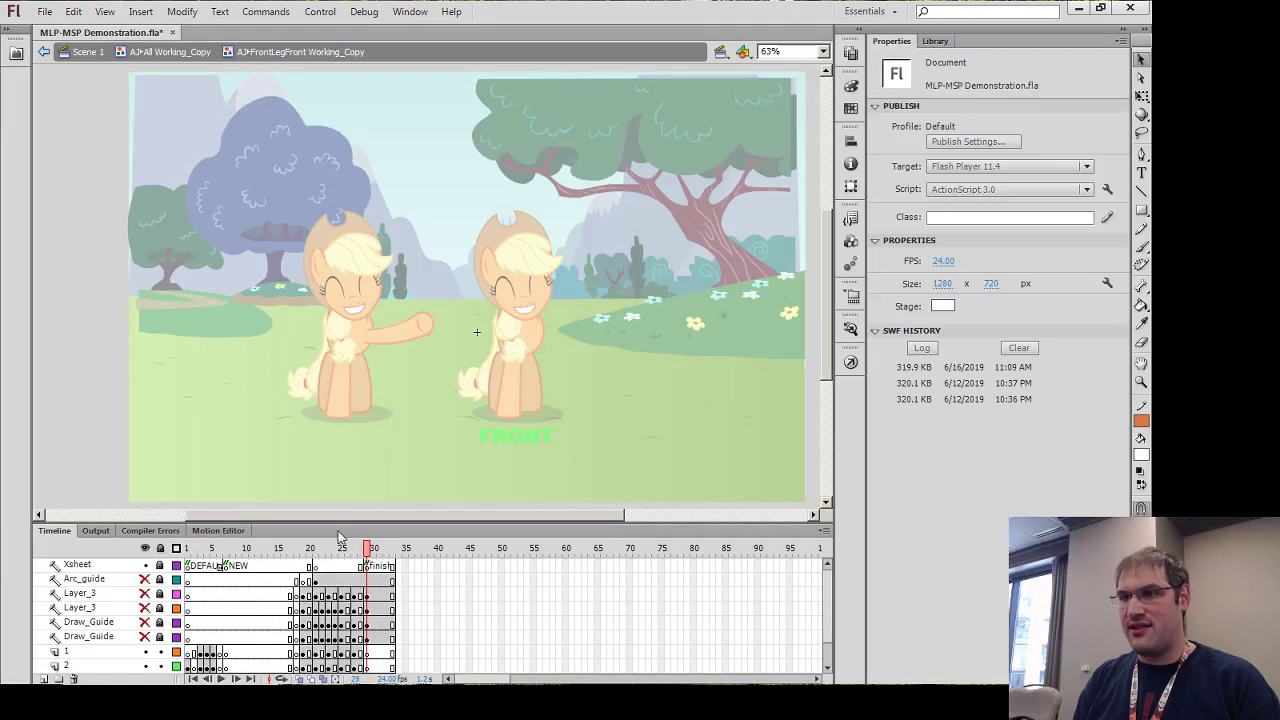
Return to Scene 1 and scrub the main timeline back to frame 166
click(170, 52)
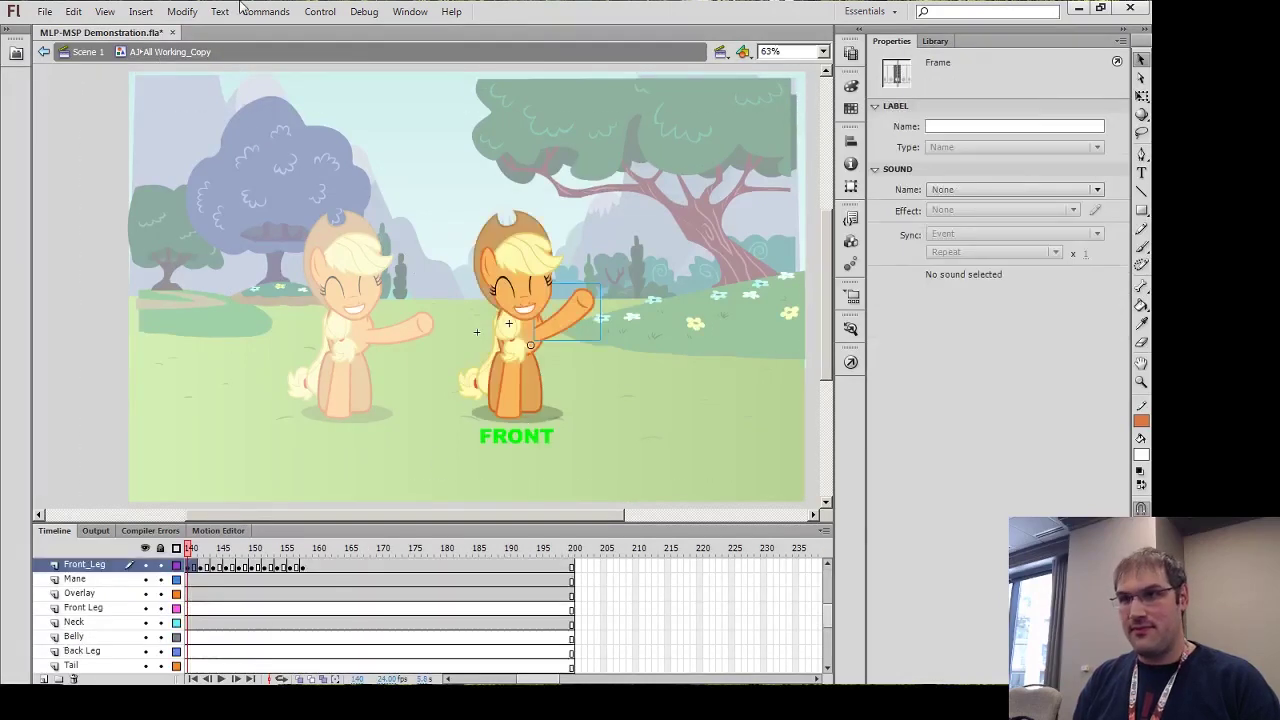
click(86, 56)
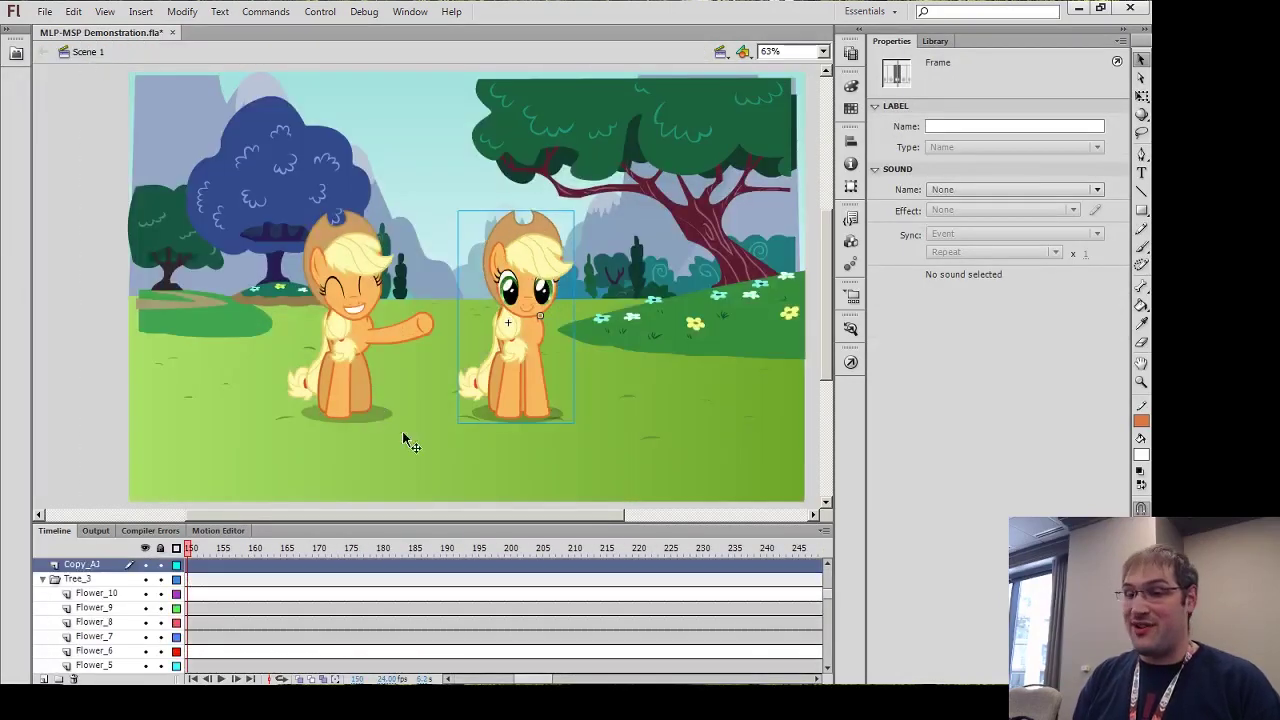
click(531, 667)
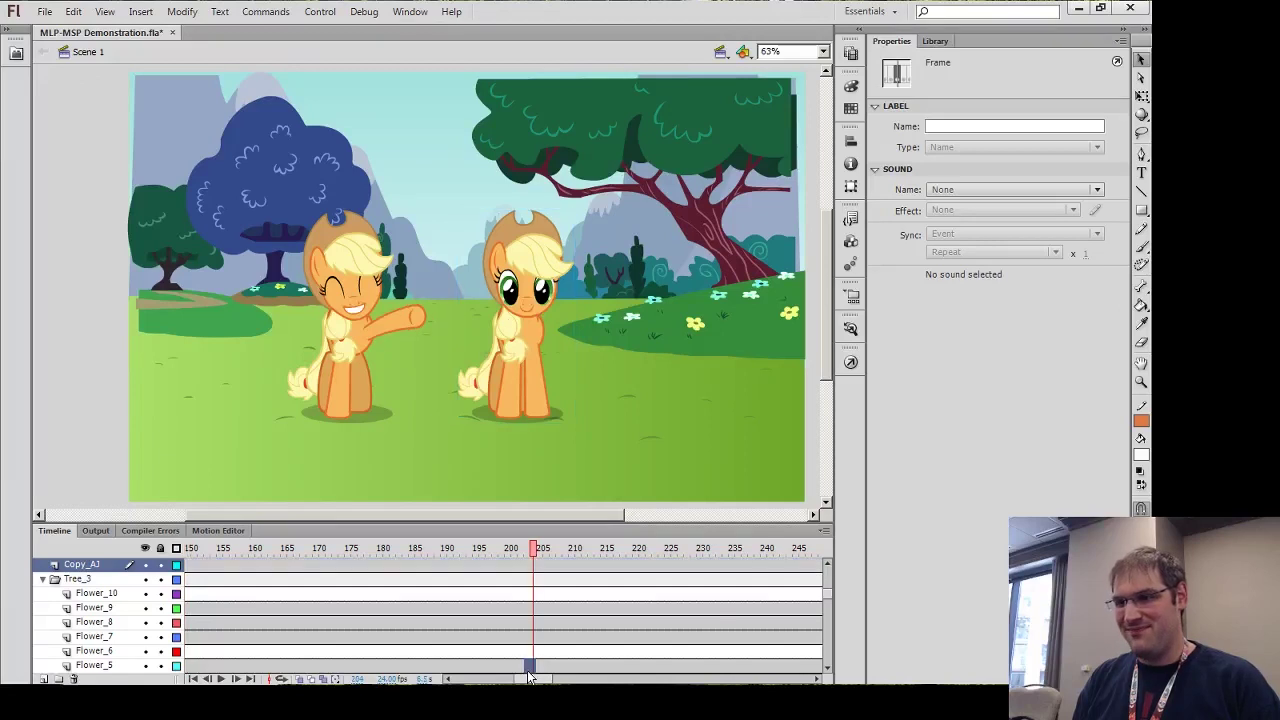
click(531, 666)
click(529, 556)
drag(531, 558, 488, 558)
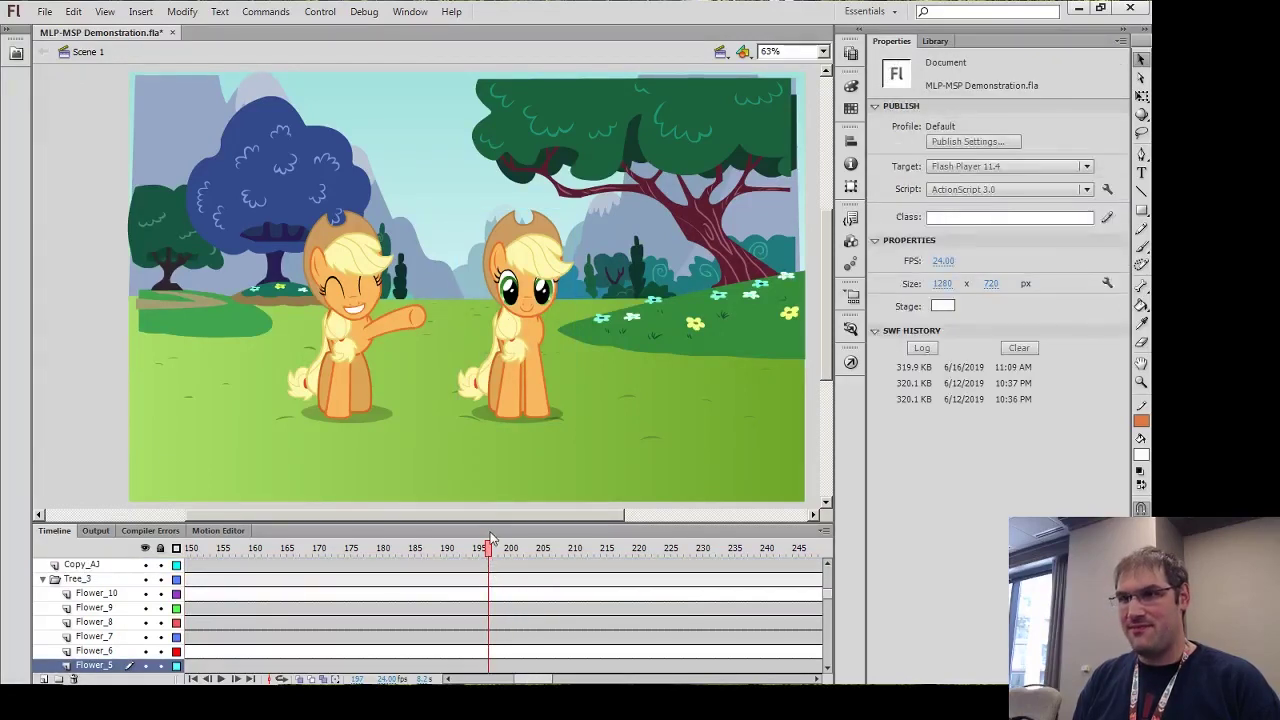
click(534, 556)
drag(536, 556, 293, 648)
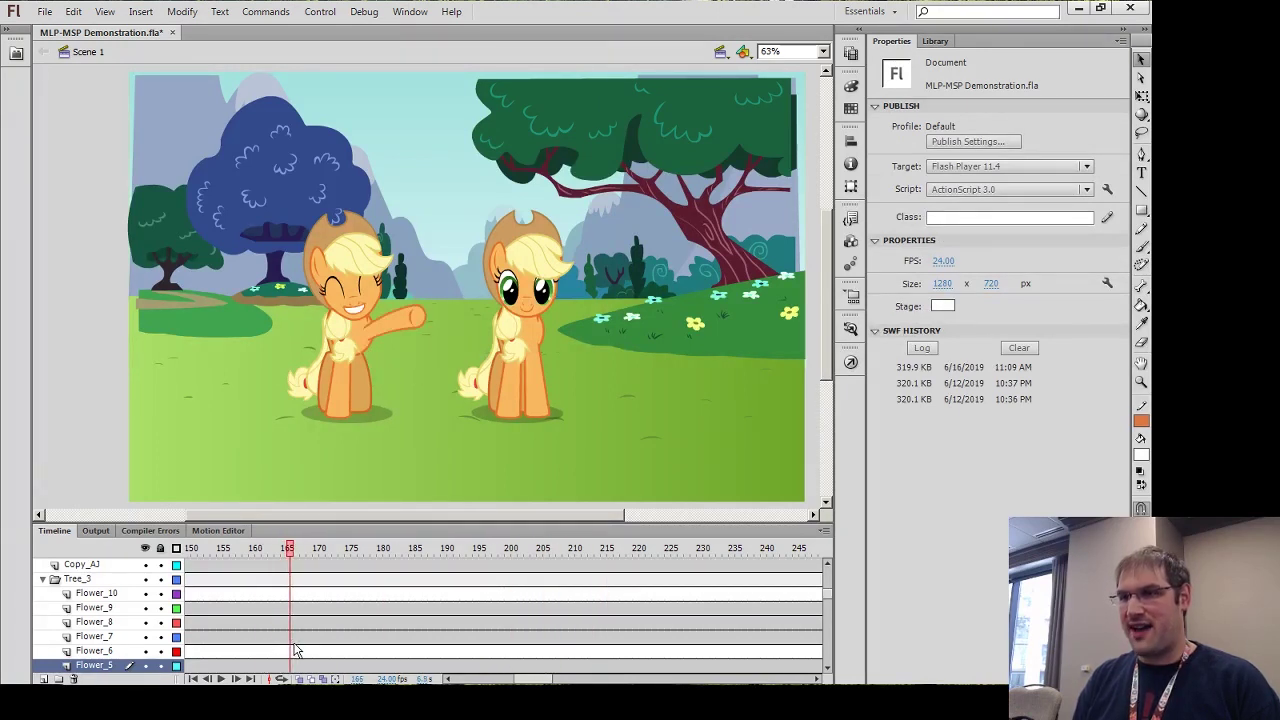
Open the second pony's straight front leg symbol and inspect the finished leg drawing and layers at frame 29
double_click(533, 379)
click(535, 382)
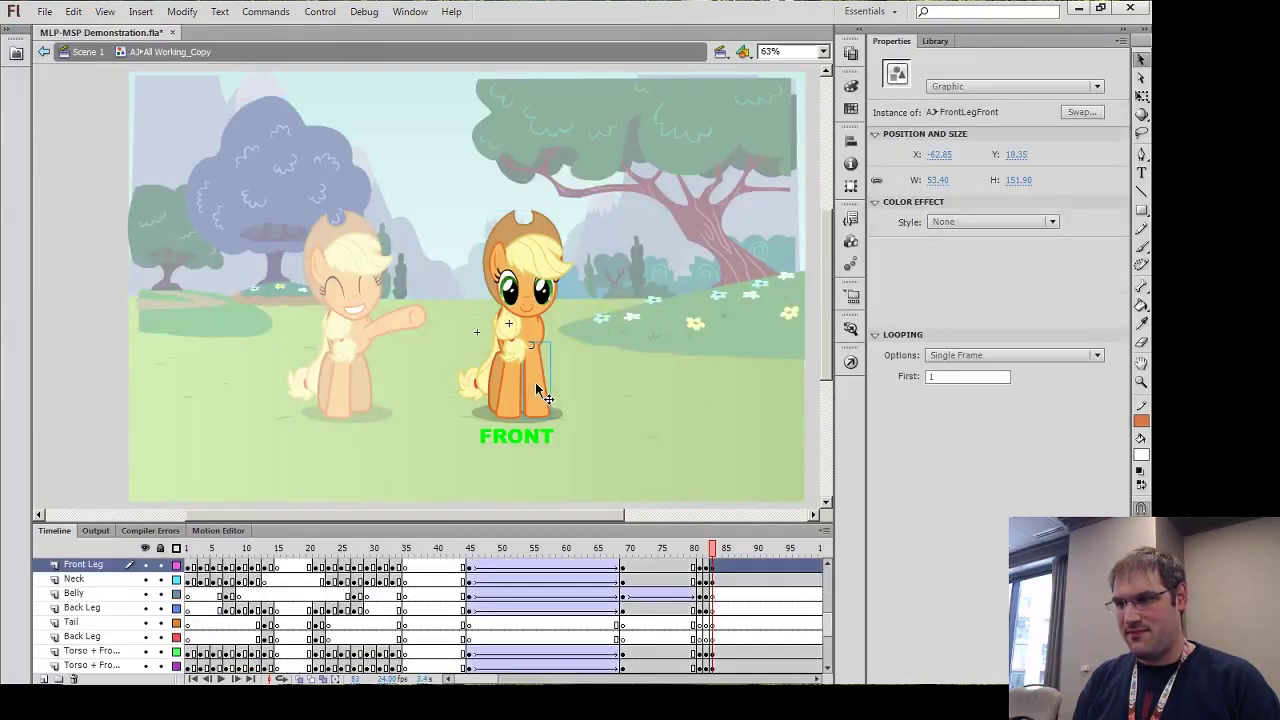
double_click(535, 383)
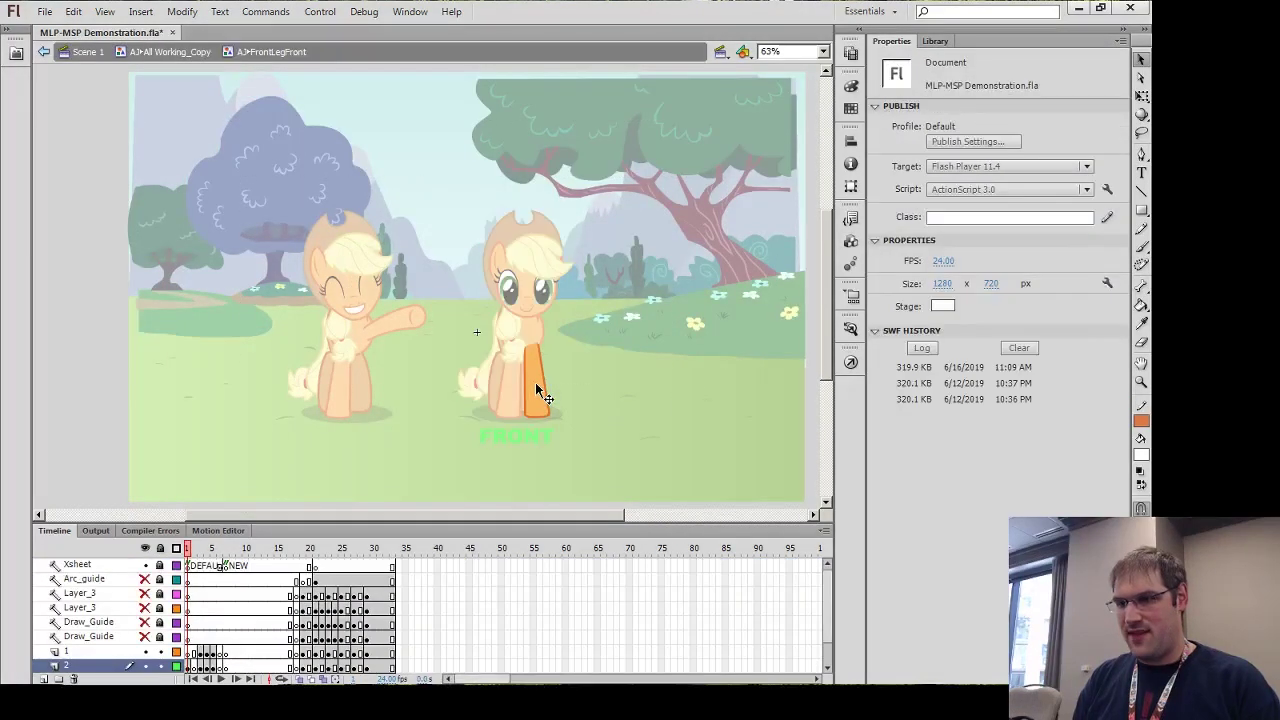
click(371, 548)
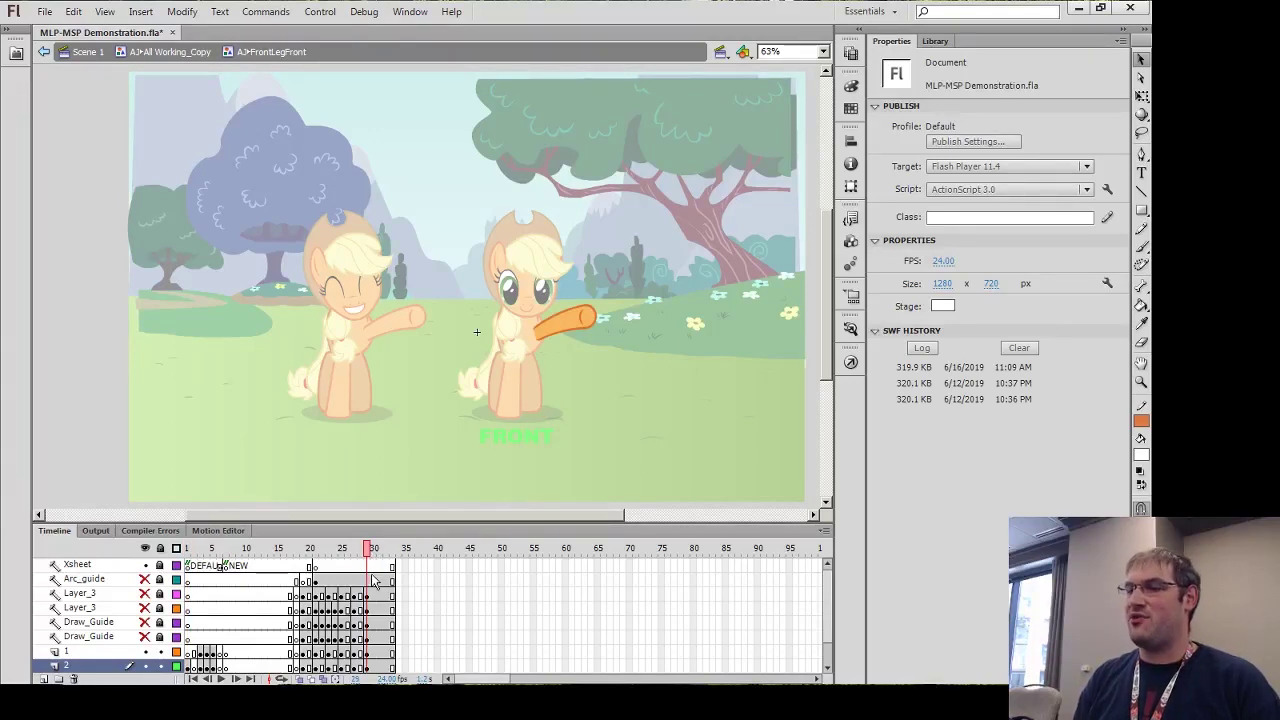
scroll(376, 590, down, 1)
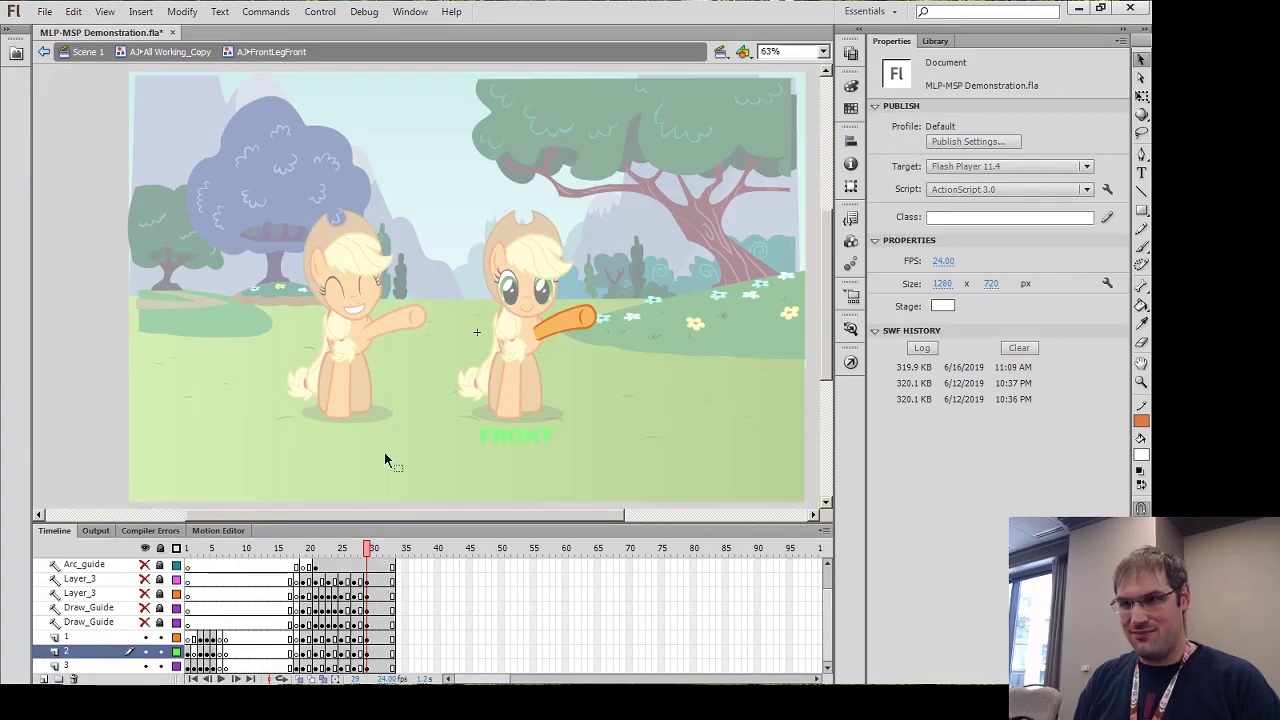
Return to the second pony's working-copy symbol and scrub its animation to frame 130
click(190, 55)
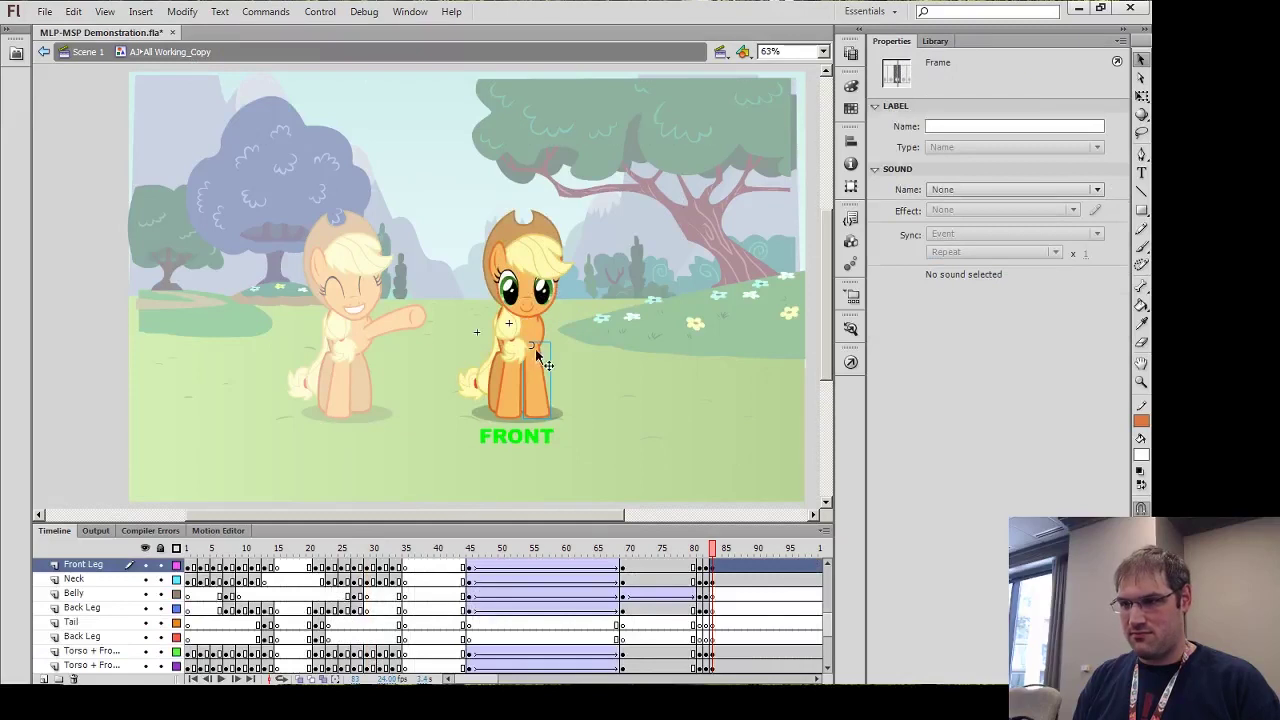
drag(473, 683, 505, 683)
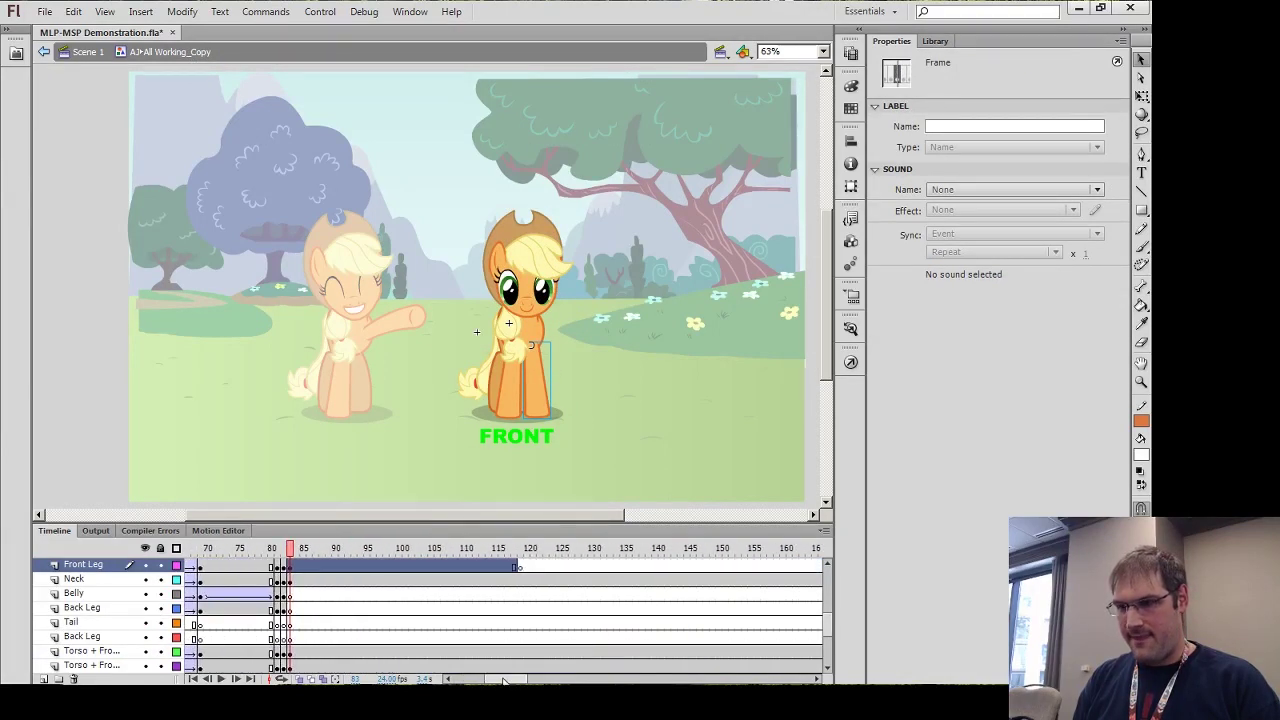
click(497, 547)
drag(497, 545, 591, 543)
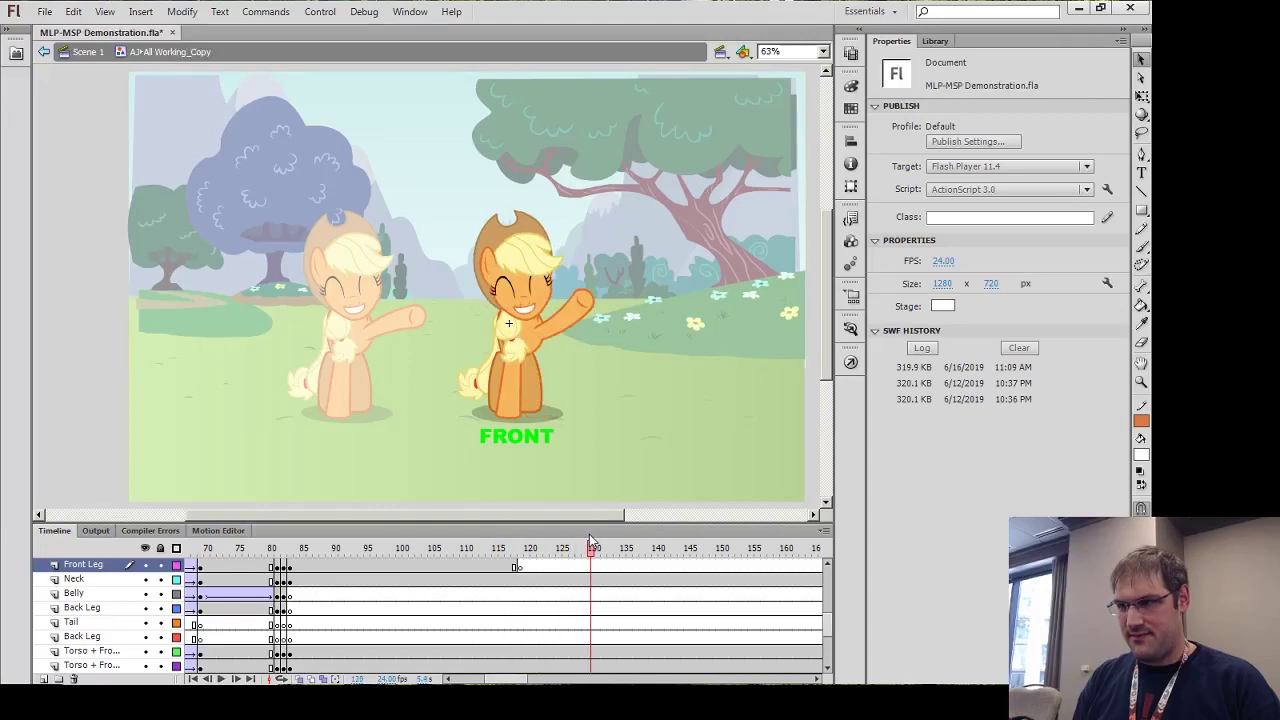
Select the raised front leg at frame 130, open its working-copy symbol, and go to frame 29
click(577, 318)
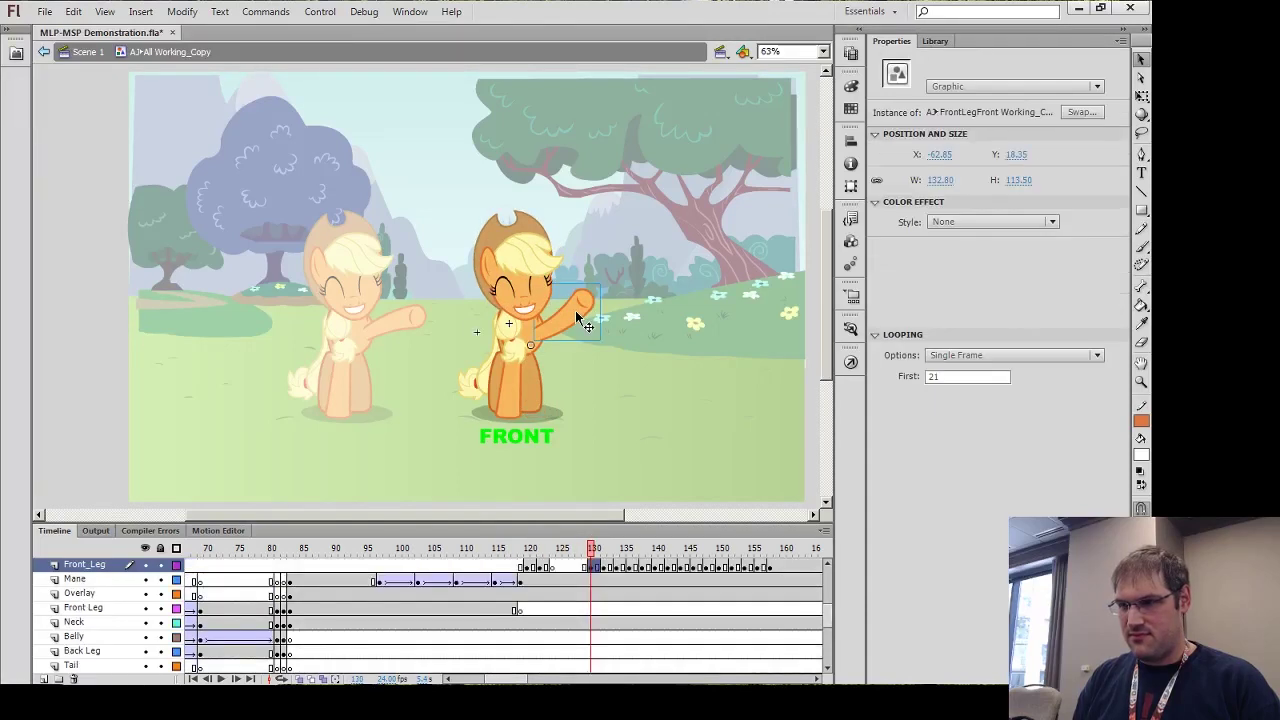
double_click(577, 318)
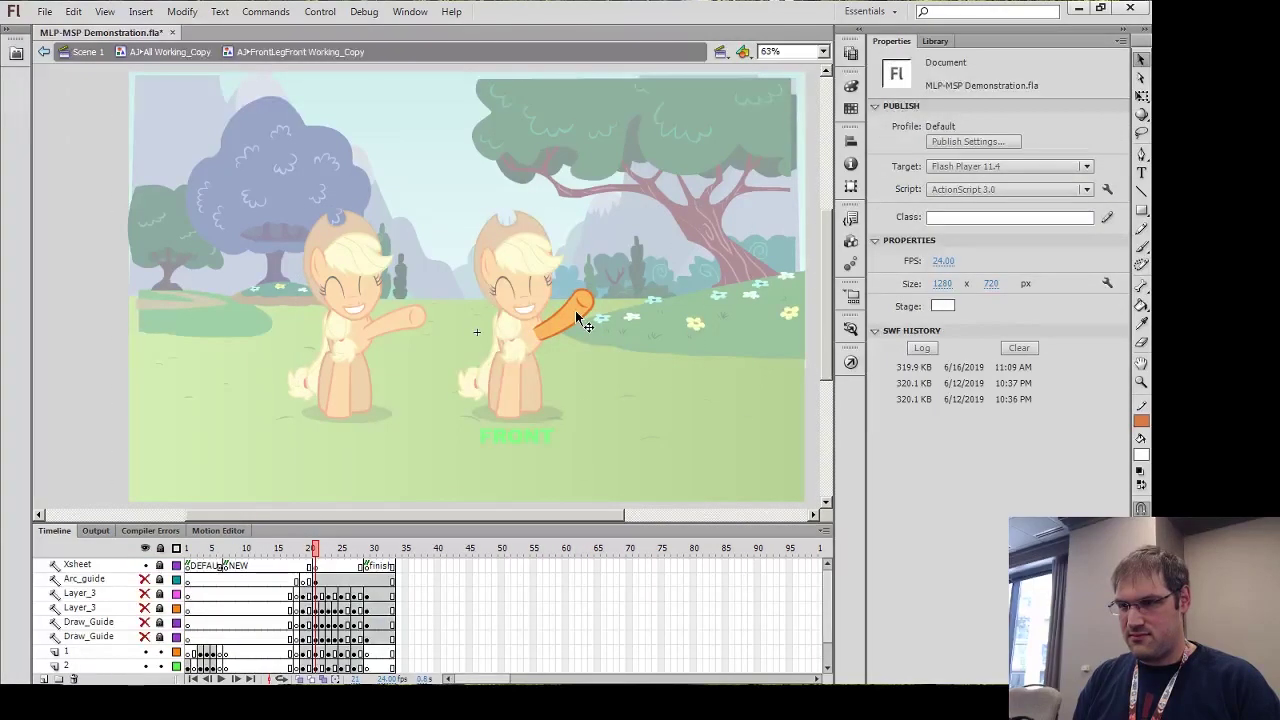
click(369, 550)
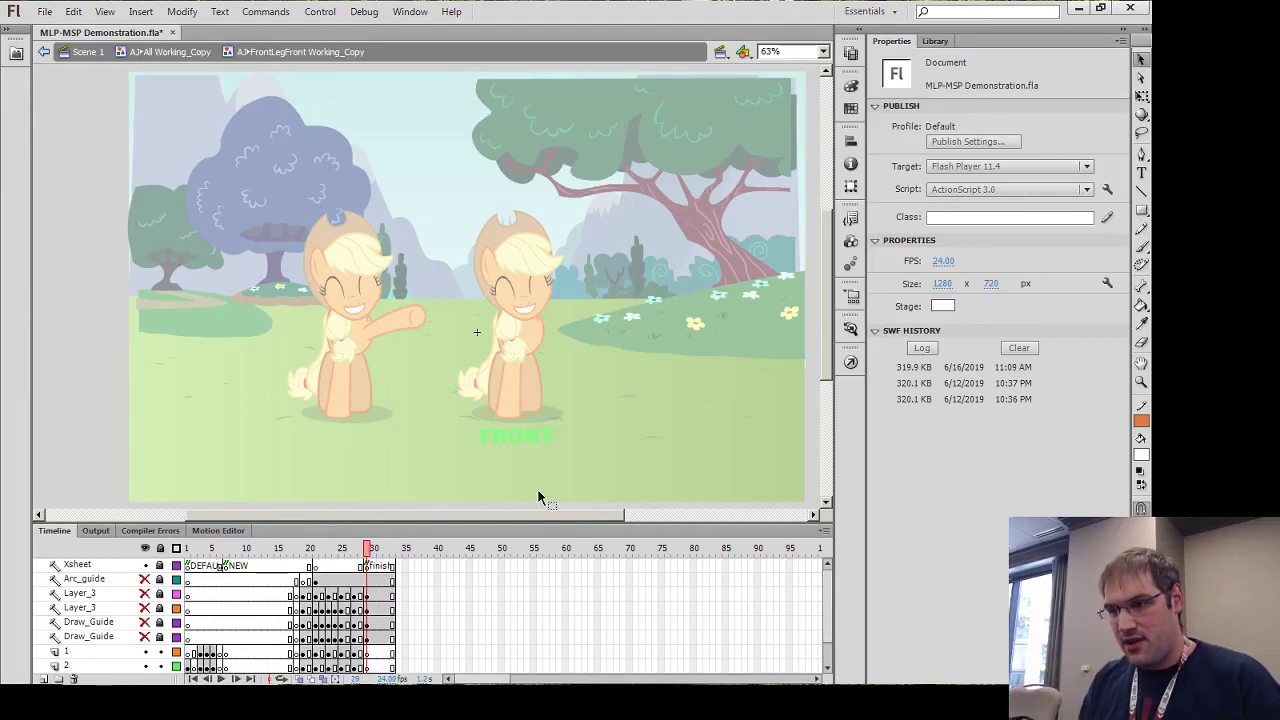
Show the Arc_guide, both Layer_3 and both Draw_Guide layers, and zoom in on the red leg sketch to 125%
scroll(430, 610, down, 1)
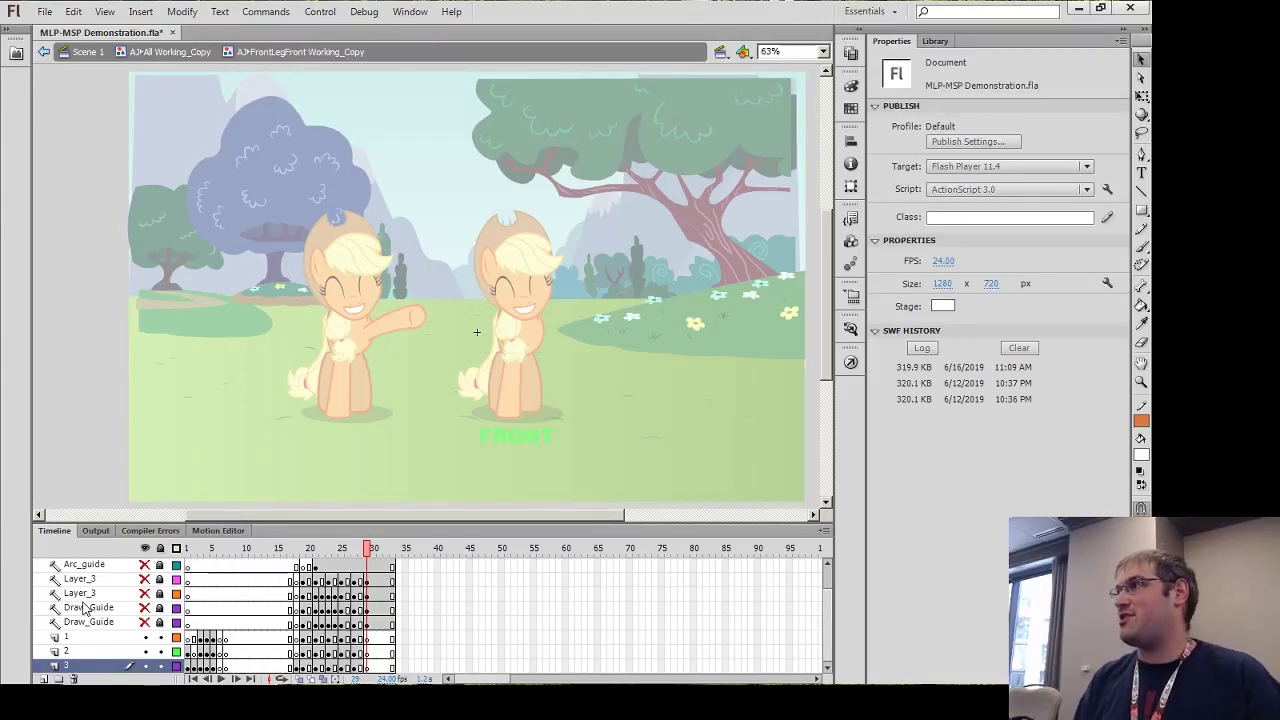
scroll(112, 602, up, 1)
drag(143, 582, 146, 645)
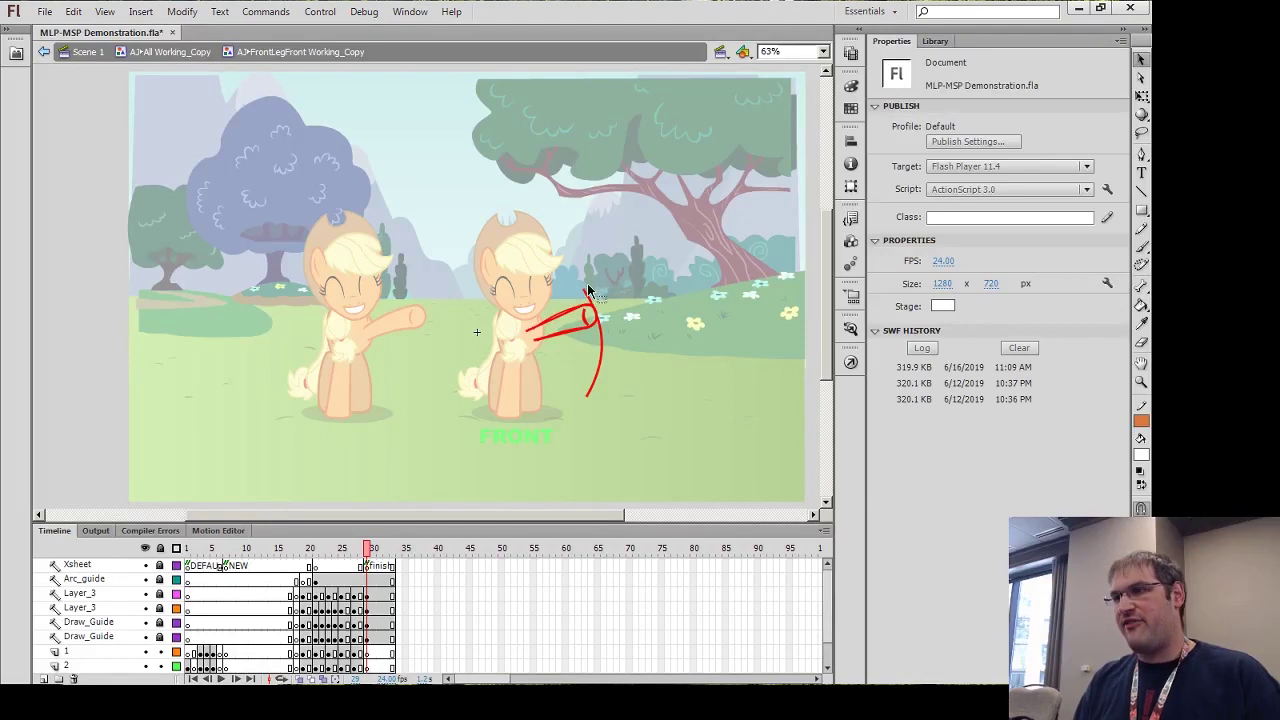
key(z)
click(600, 346)
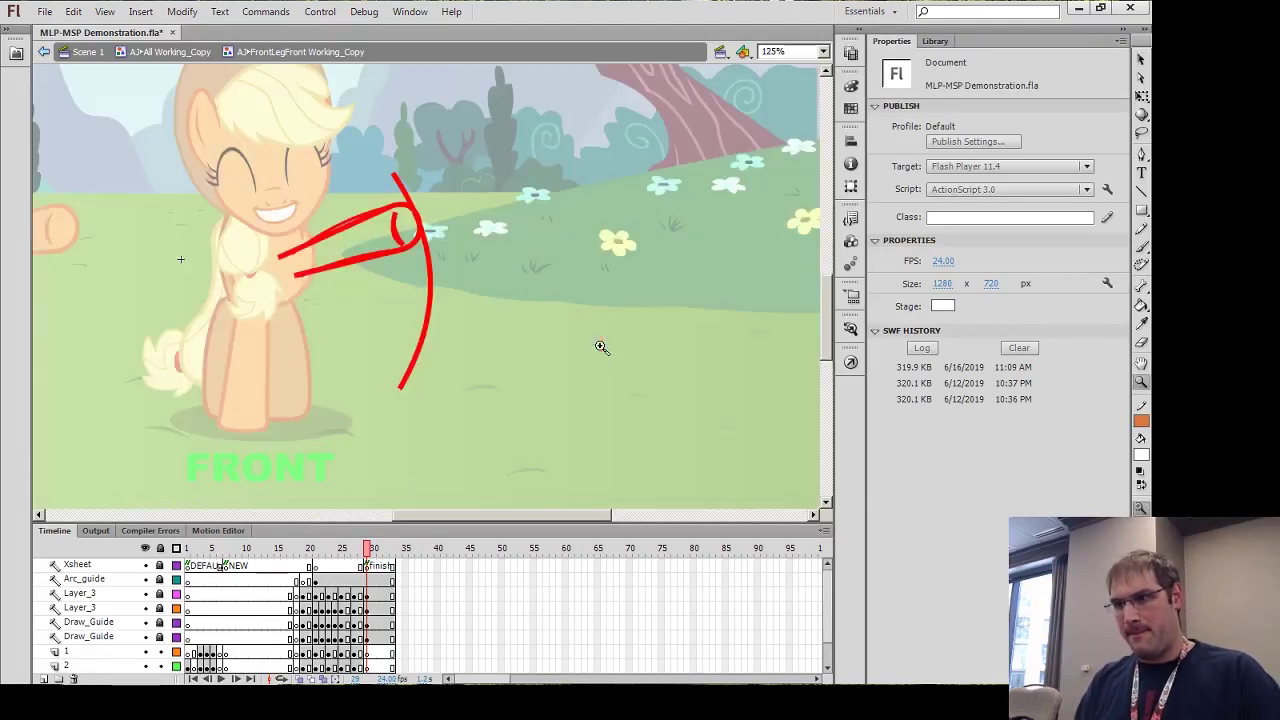
key(v)
drag(468, 515, 440, 517)
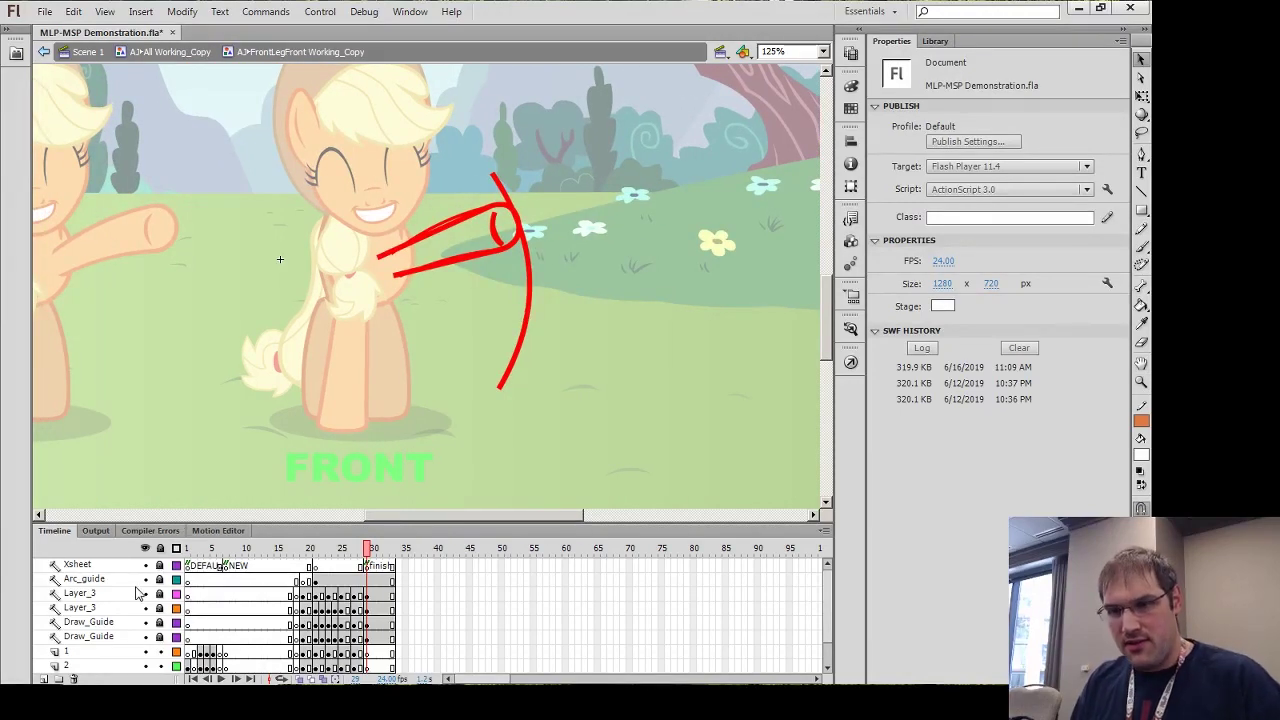
Display the Arc_guide layer as outlines and hide the upper Layer_3 guide layer
click(176, 579)
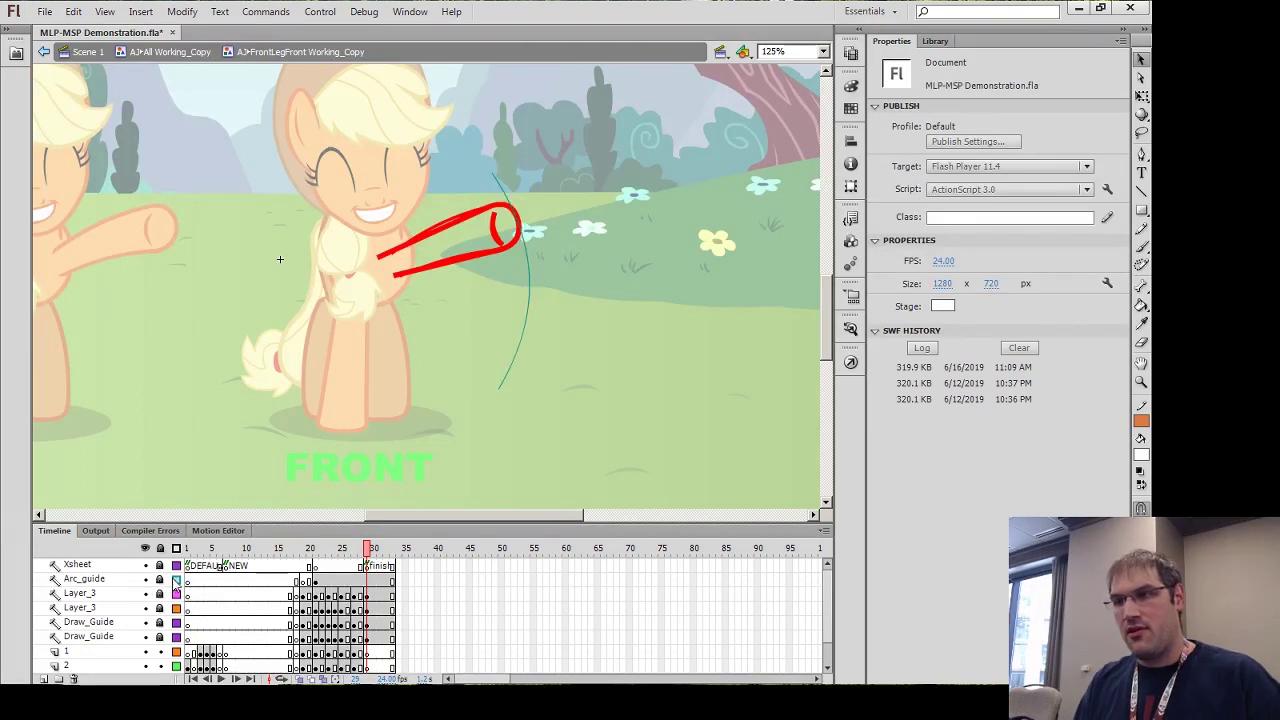
click(145, 594)
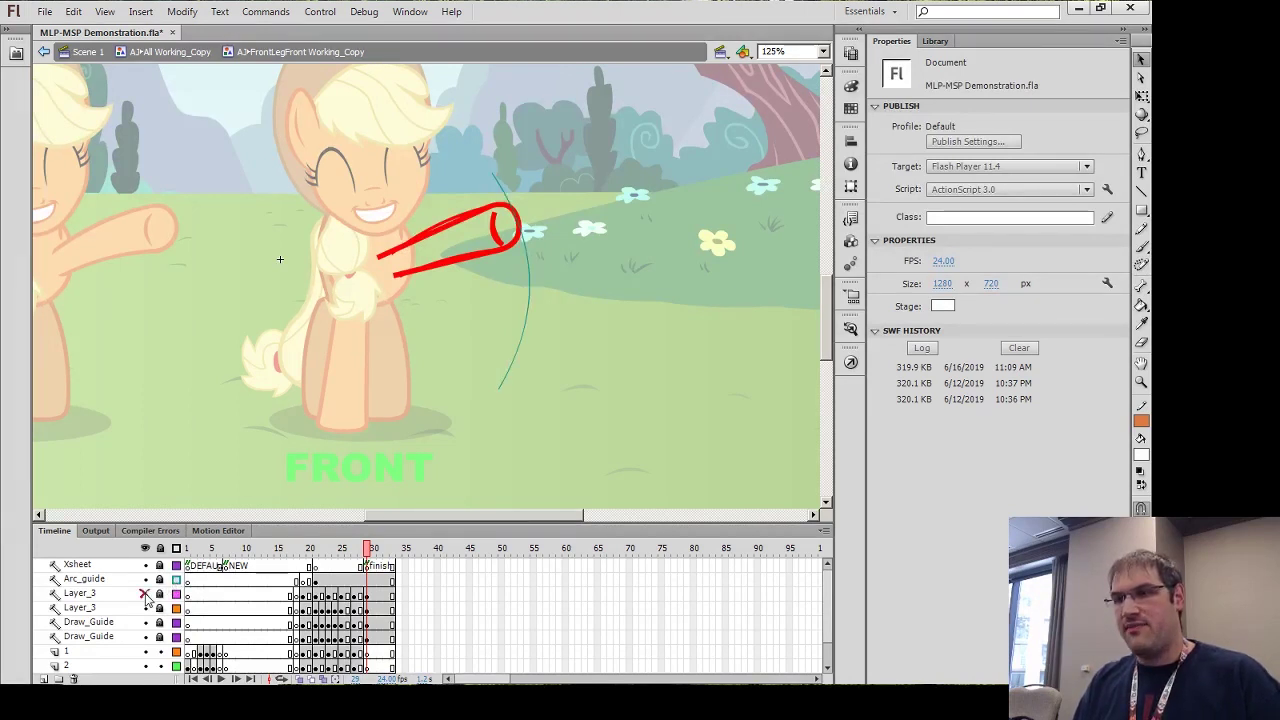
Toggle the two Layer_3 guides and the upper Draw_Guide to compare the leg sketches, leaving only the upper Layer_3 hidden
click(145, 594)
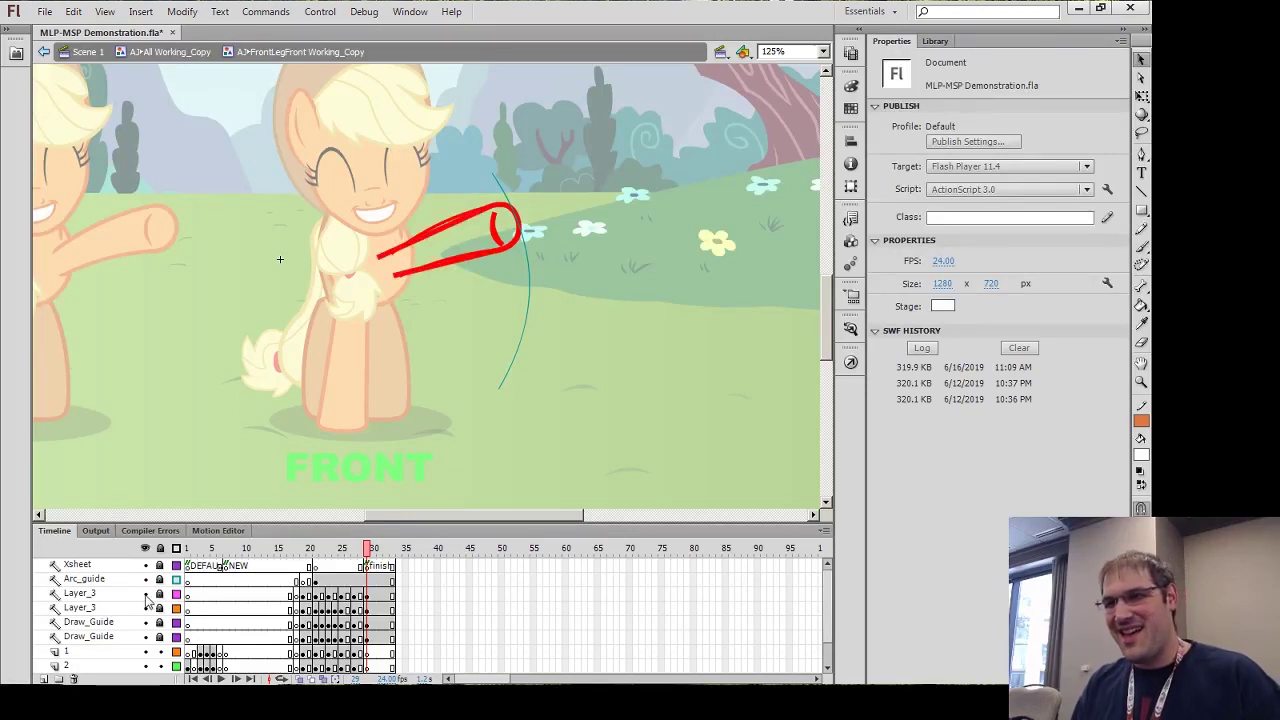
drag(145, 607, 147, 614)
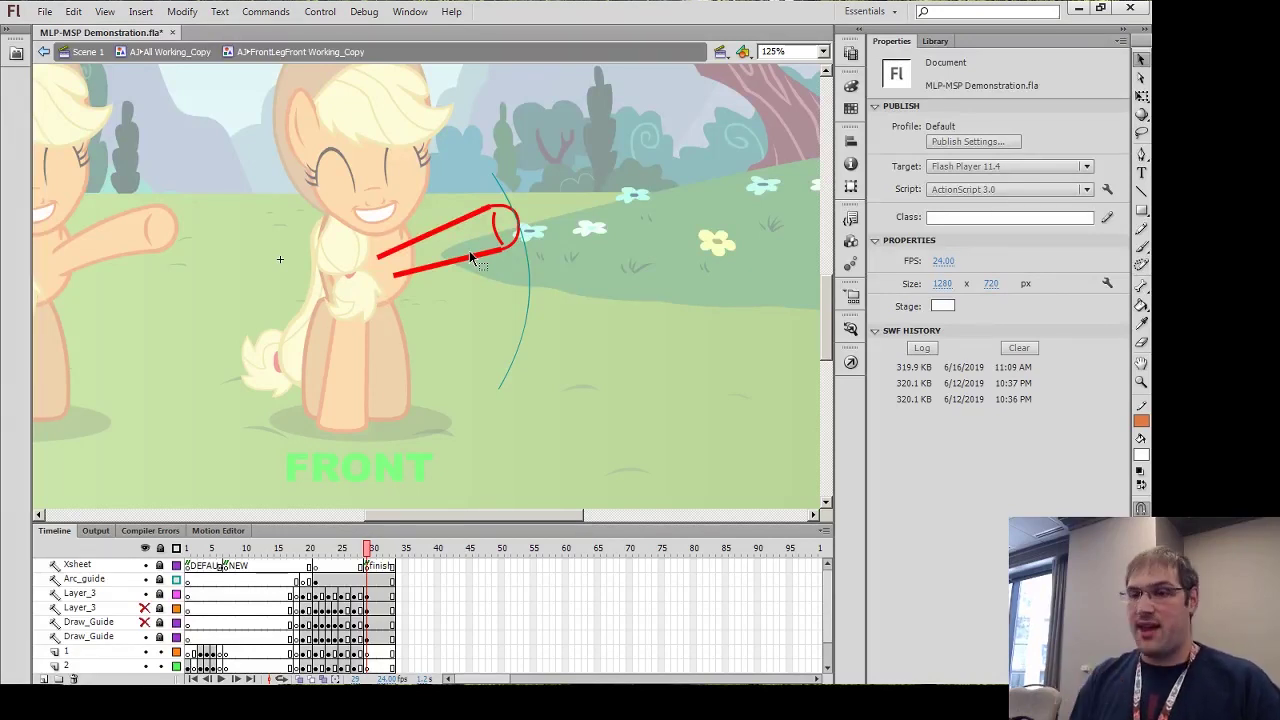
click(145, 594)
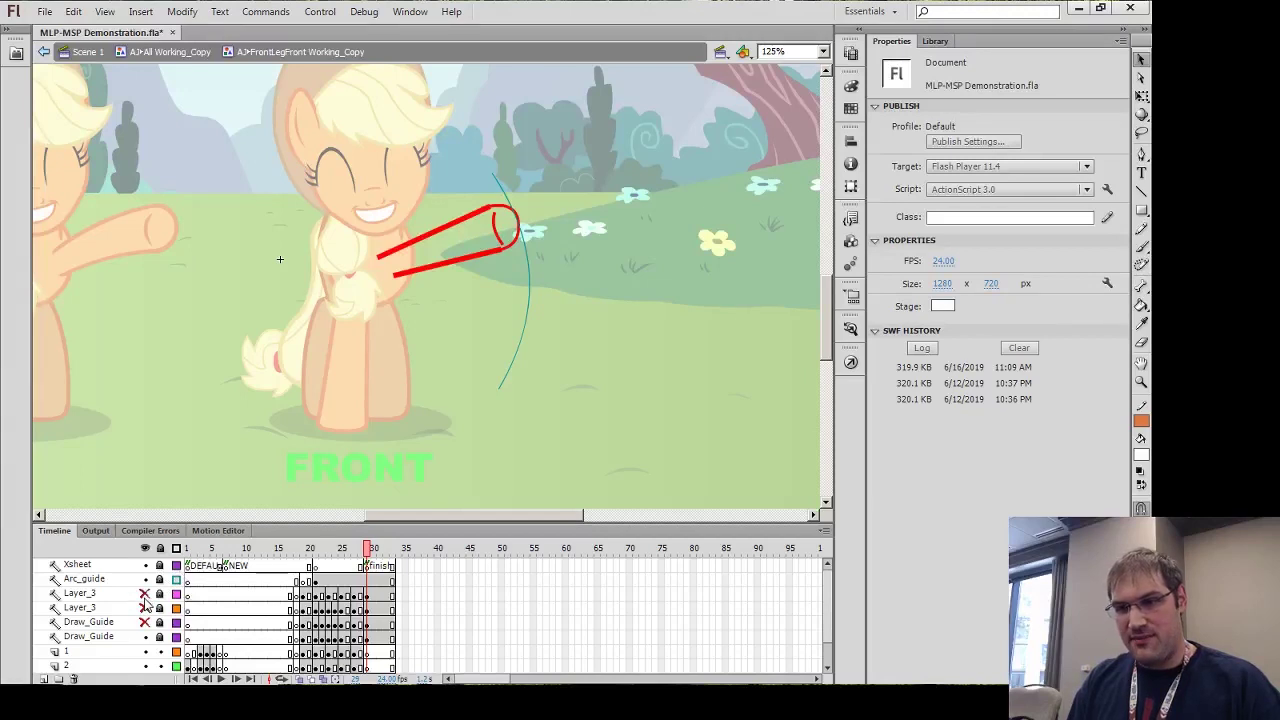
click(145, 607)
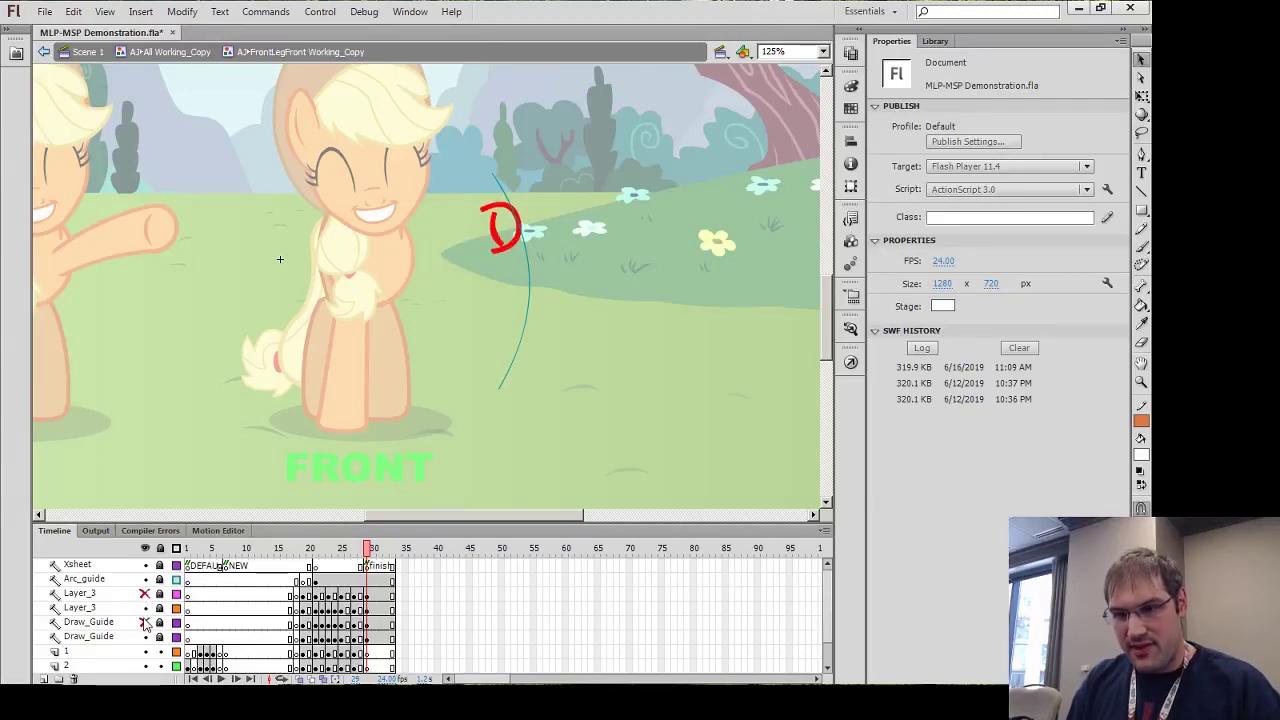
click(145, 607)
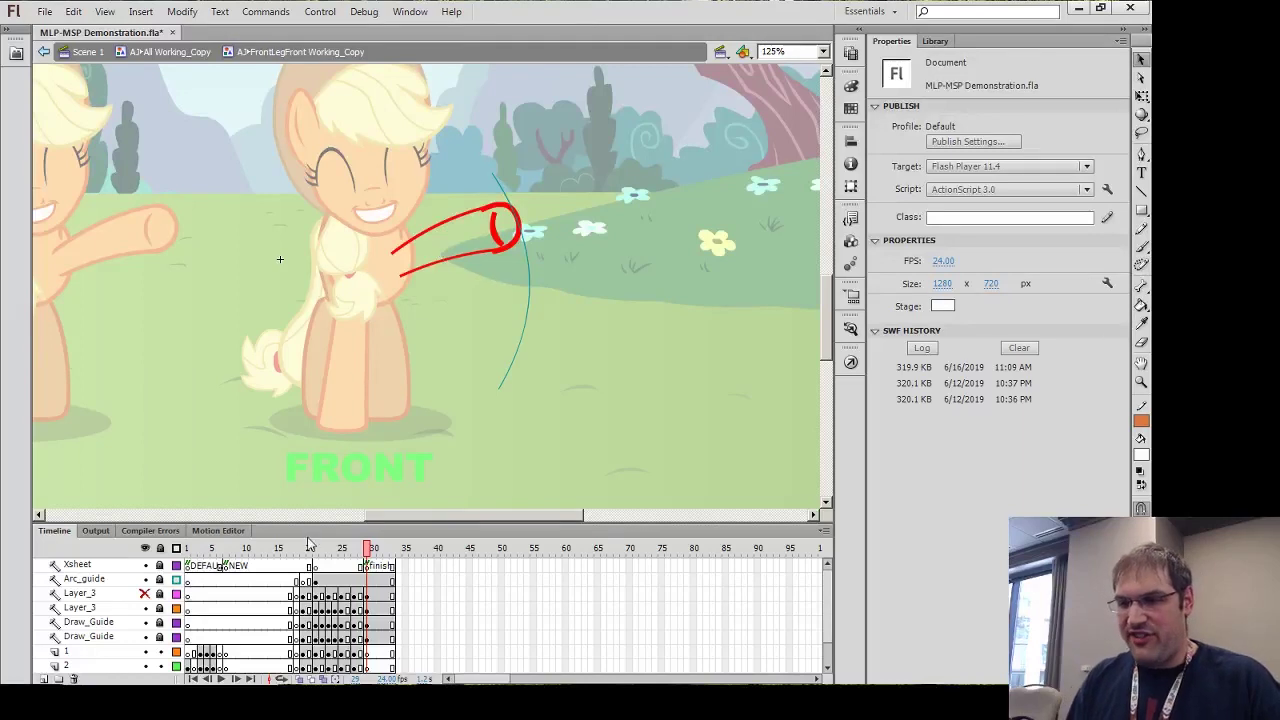
Identify the hoof's layer from the lowered leg pose and copy the layer 3 hoof keyframe from frame 27 to frame 29
scroll(361, 606, down, 1)
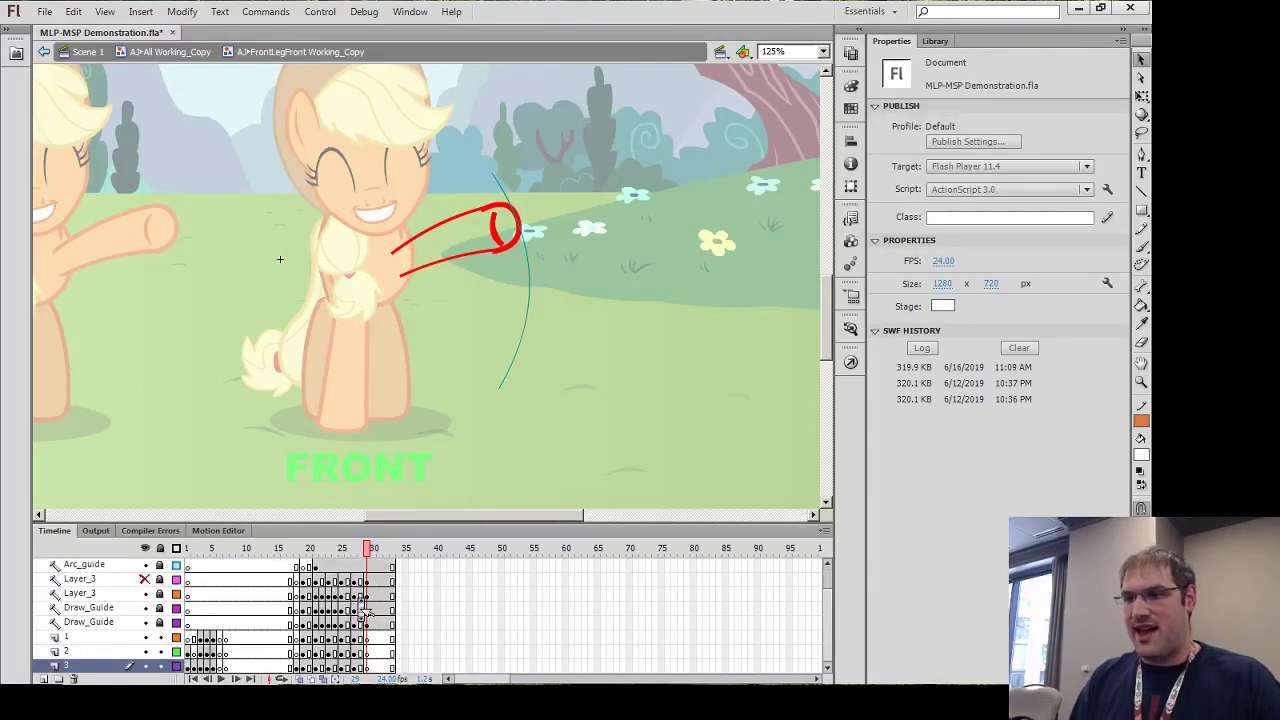
click(362, 552)
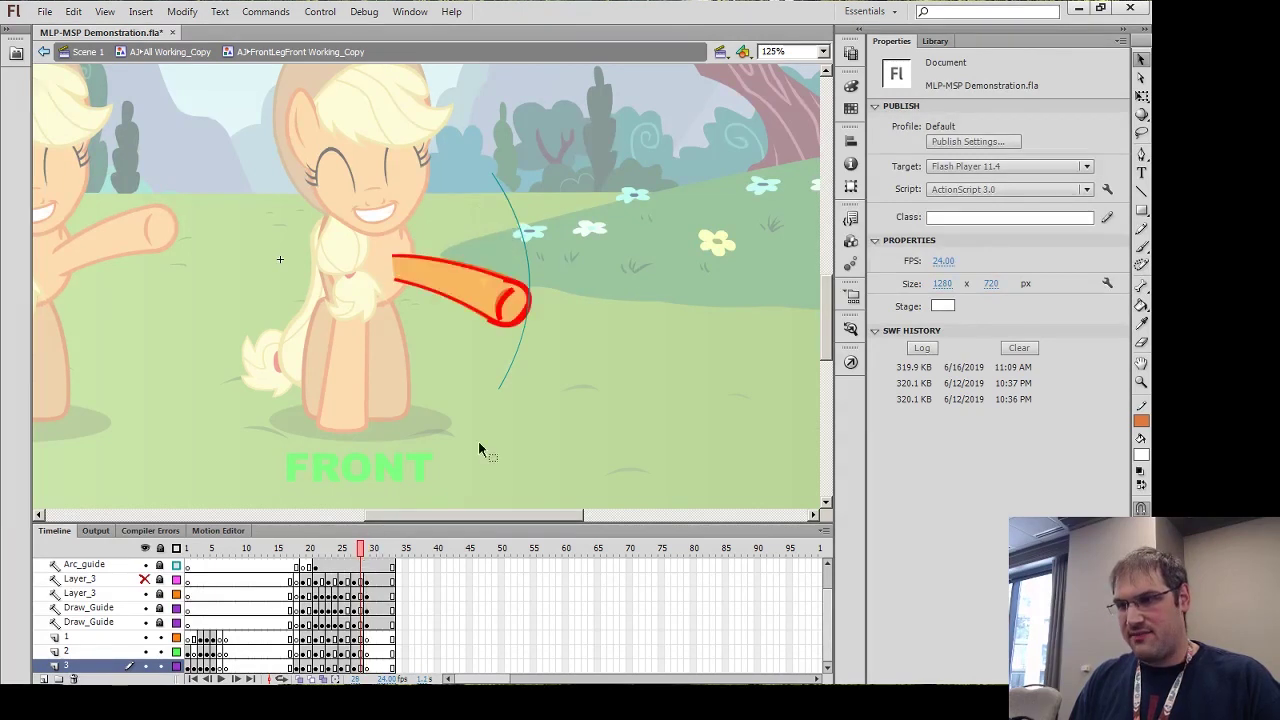
click(516, 306)
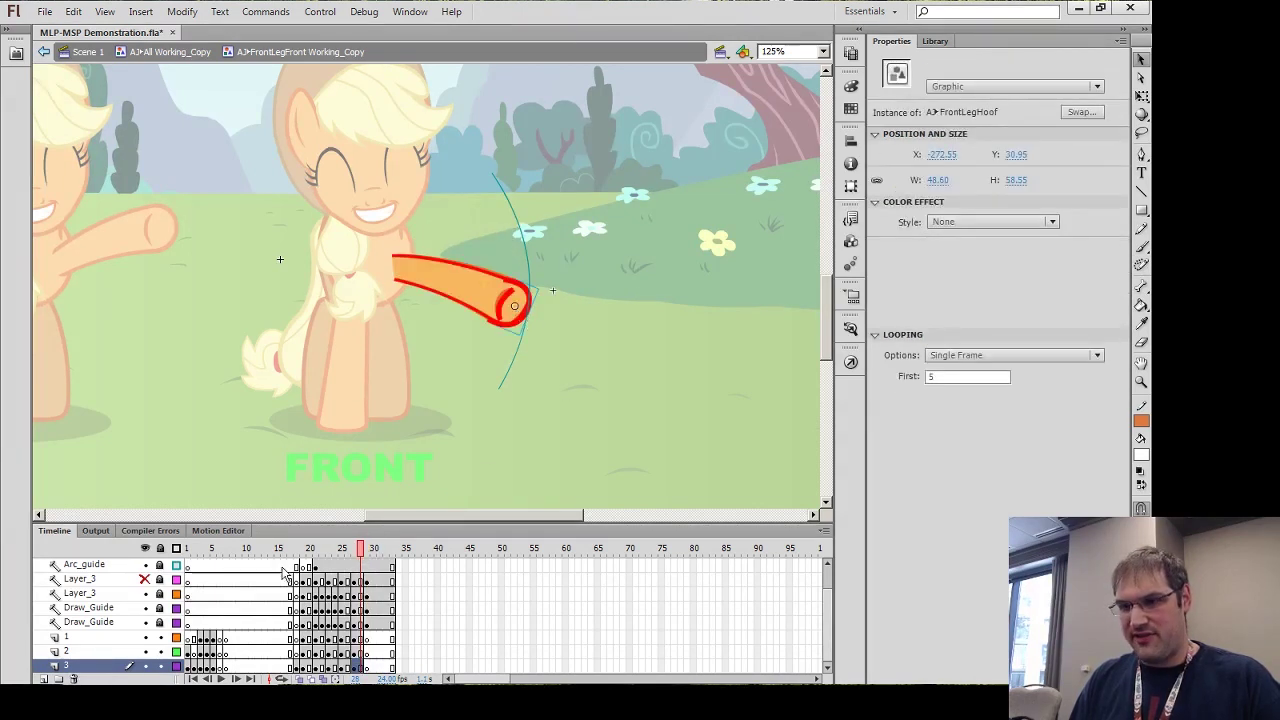
click(147, 664)
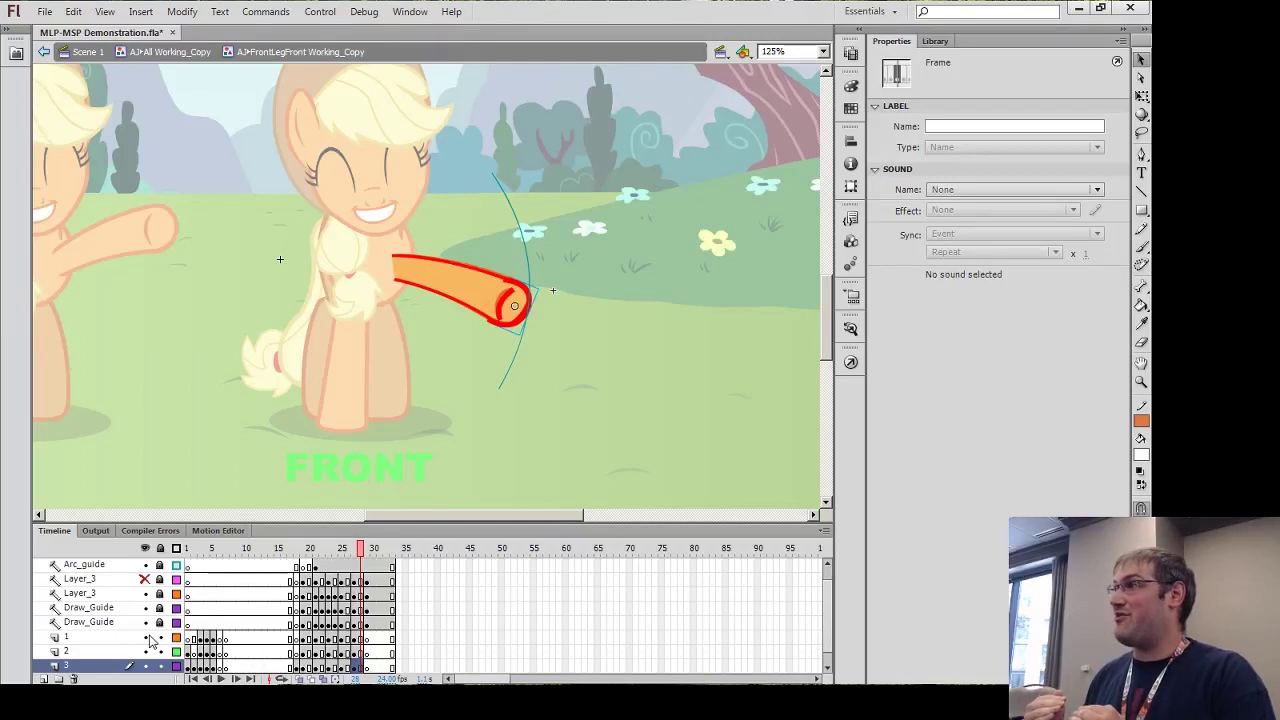
click(354, 666)
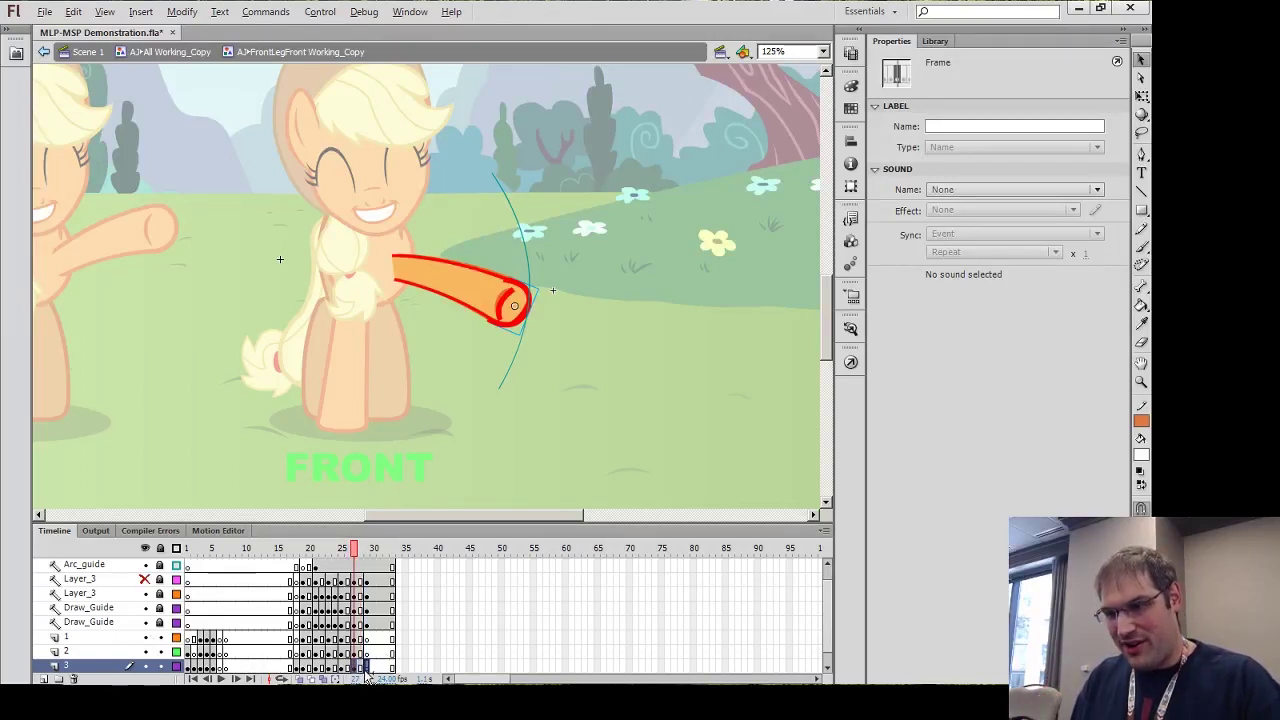
click(368, 667)
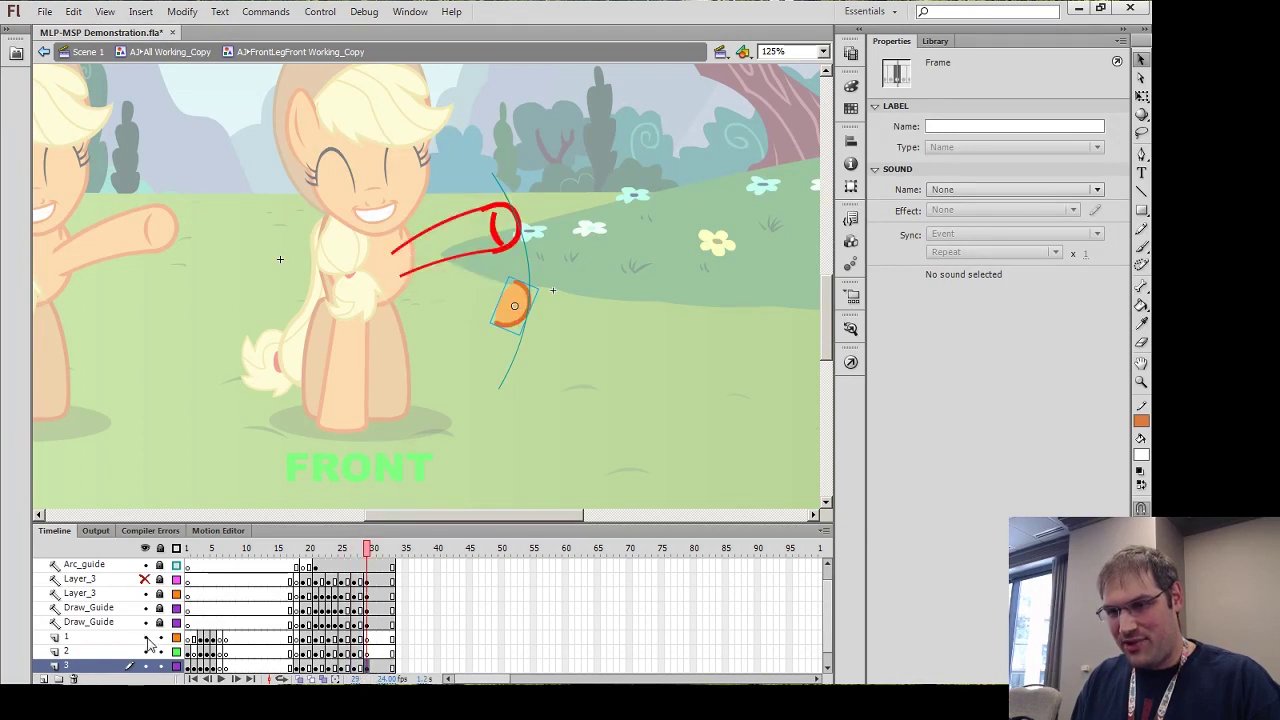
Bring layer 1's hoof-wrinkle keyframe from frame 27 to frame 29, and rotate and move hoof and wrinkle onto the raised leg sketch
click(355, 639)
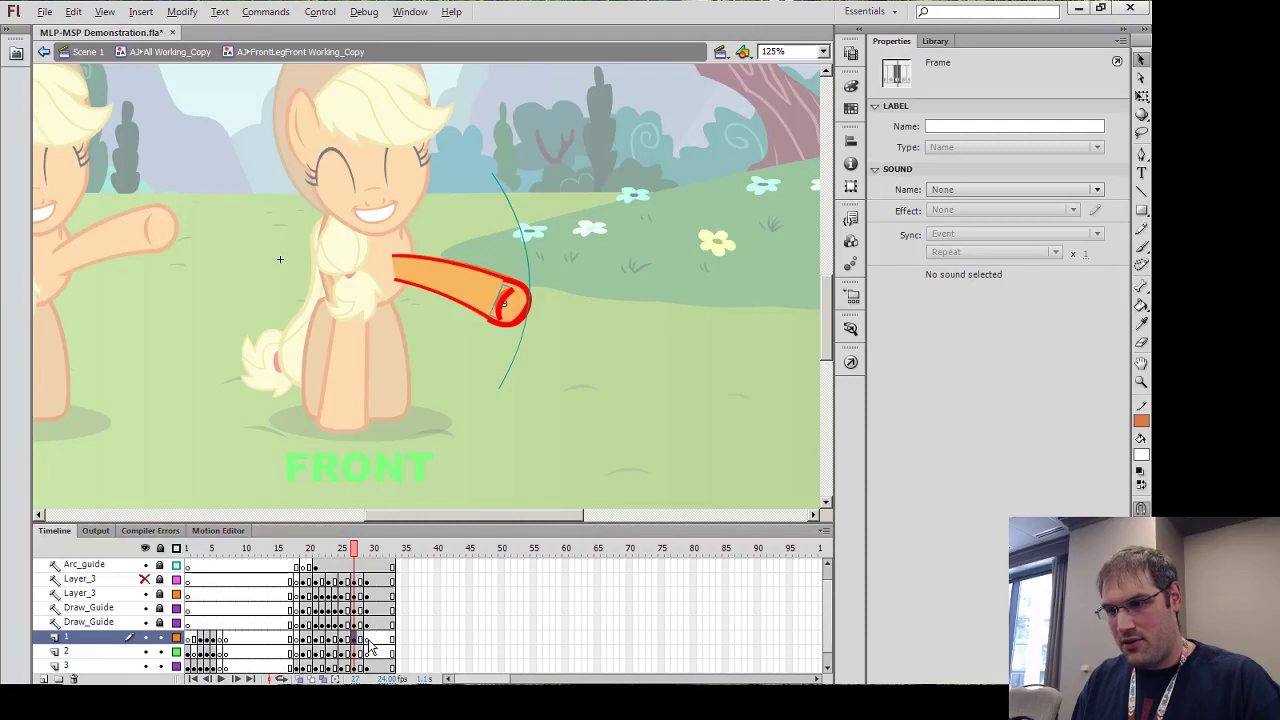
click(367, 641)
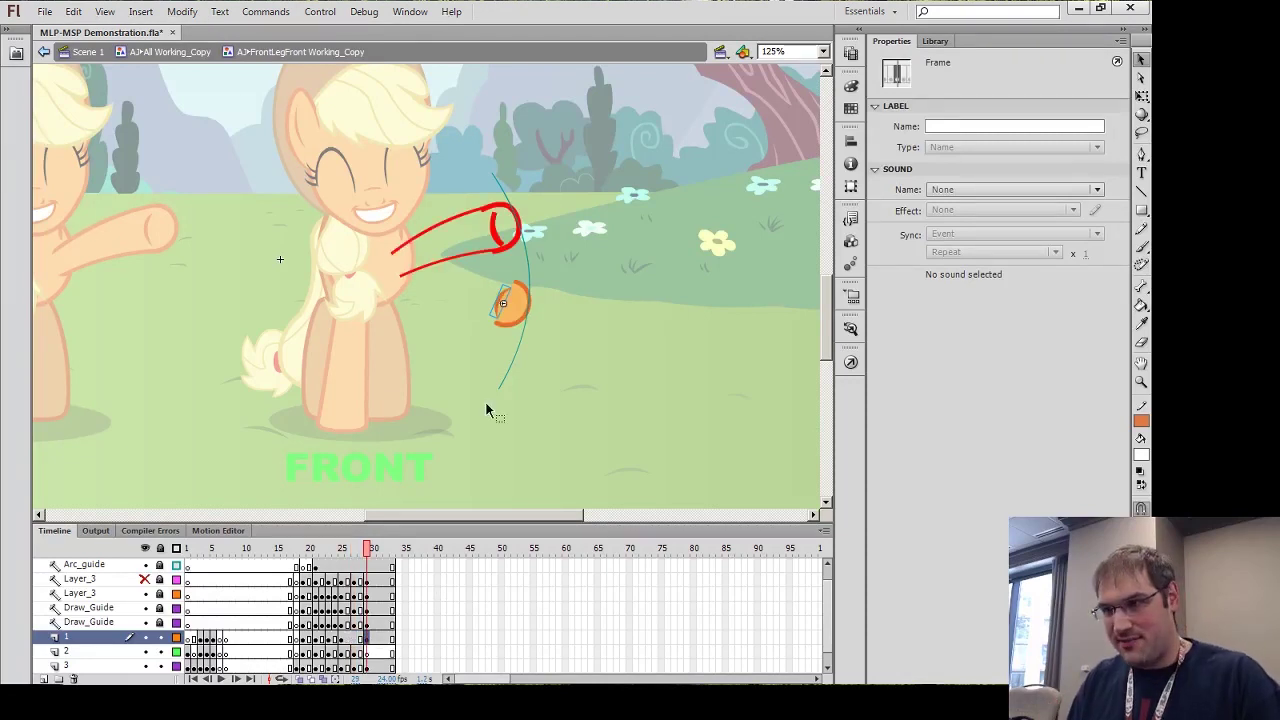
key(z)
click(494, 362)
key(v)
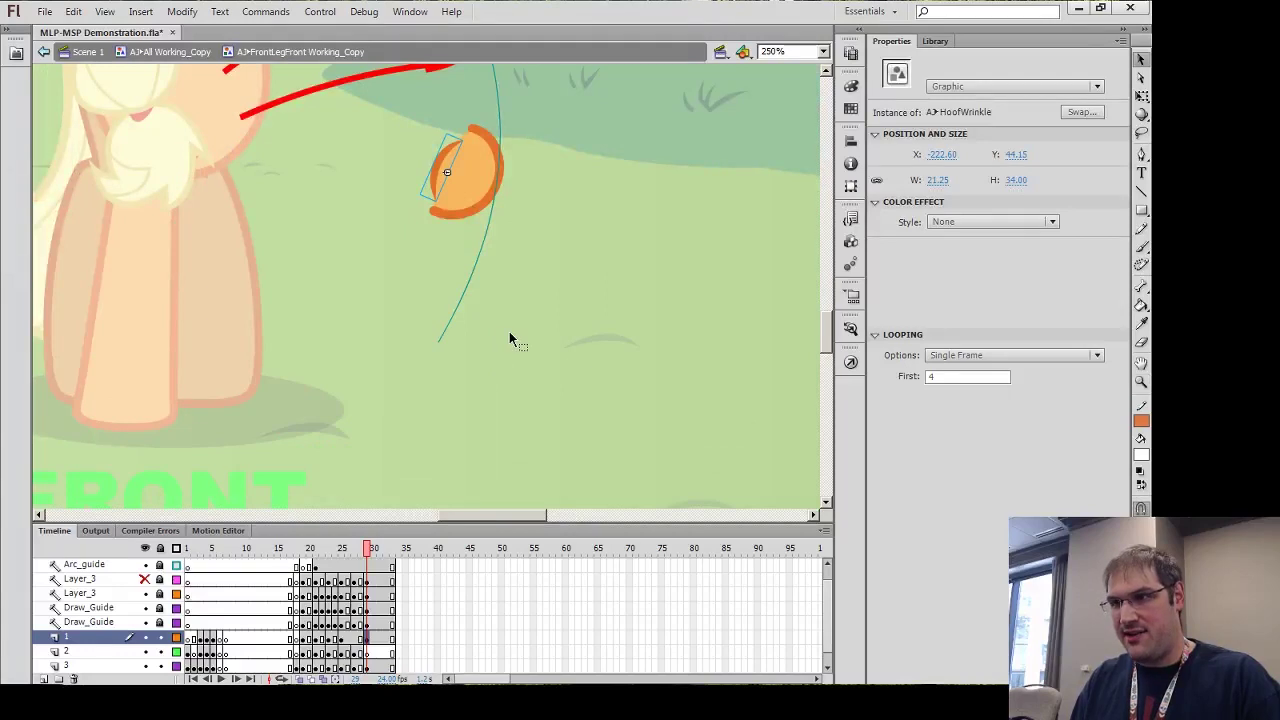
scroll(509, 331, up, 3)
click(471, 342)
click(443, 324)
key(q)
drag(518, 283, 495, 272)
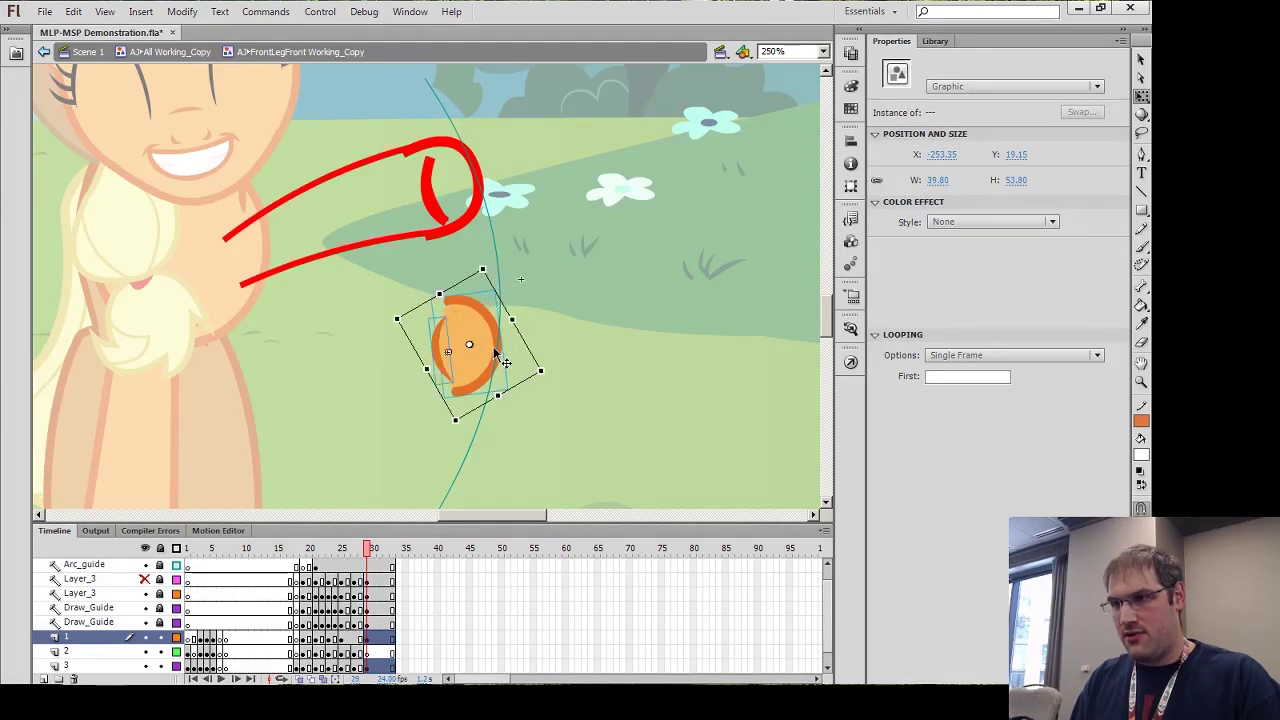
drag(497, 358, 466, 193)
click(370, 211)
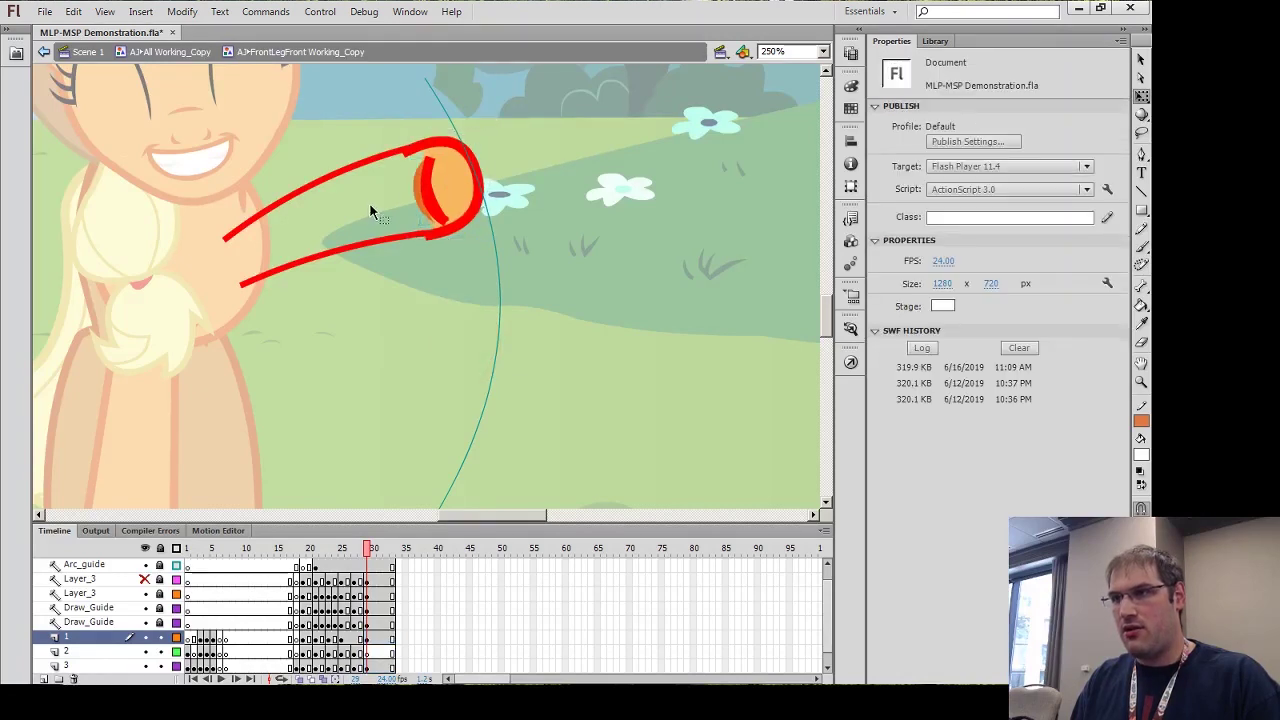
Shift the hoof wrinkle slightly inward to line up with the curved wrinkle line of the red sketch
click(418, 195)
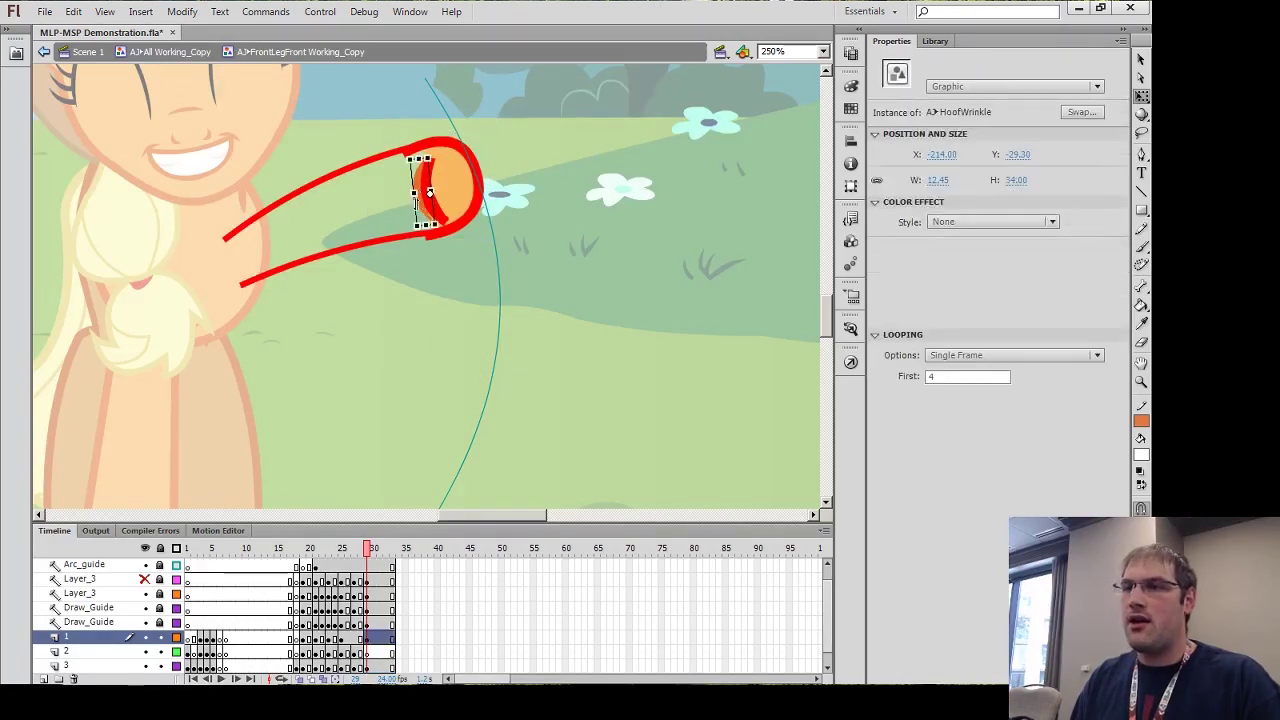
click(466, 294)
key(z)
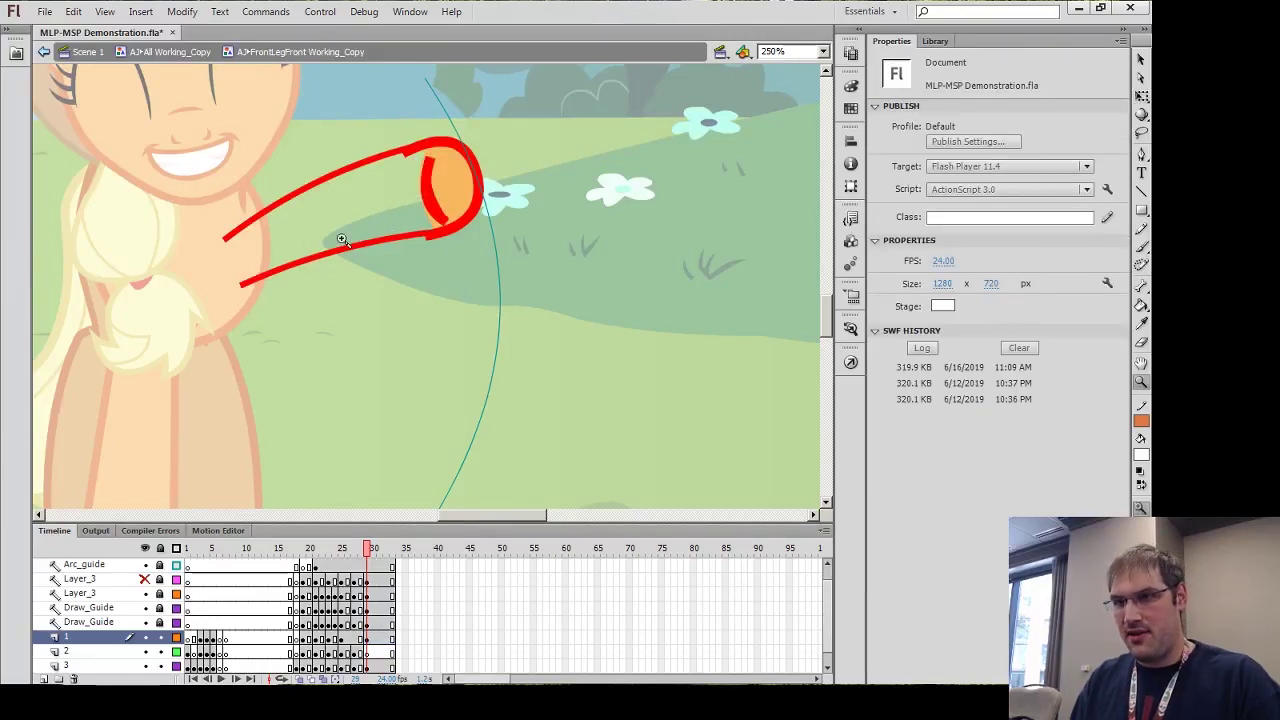
click(340, 240)
alt+click(434, 258)
key(v)
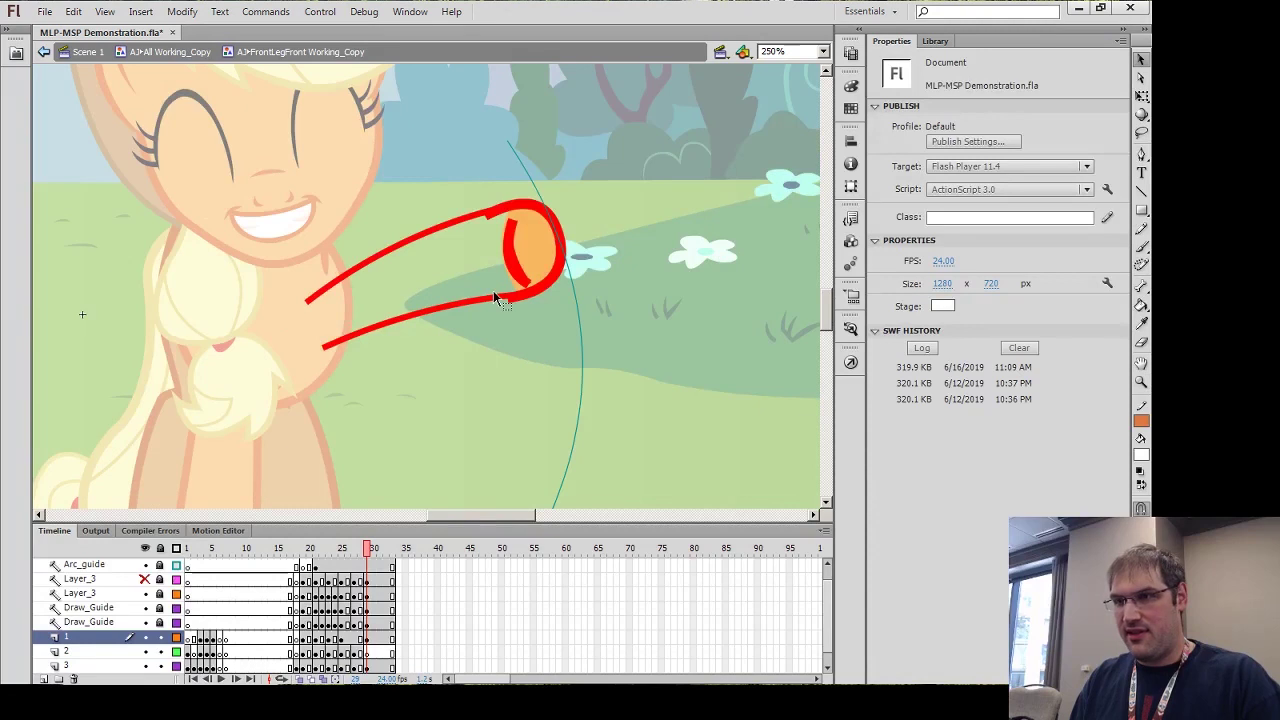
Undo the hoof and wrinkle placement, and copy layer 1's hoof-wrinkle keyframe from frame 27 to frame 29 again
click(366, 637)
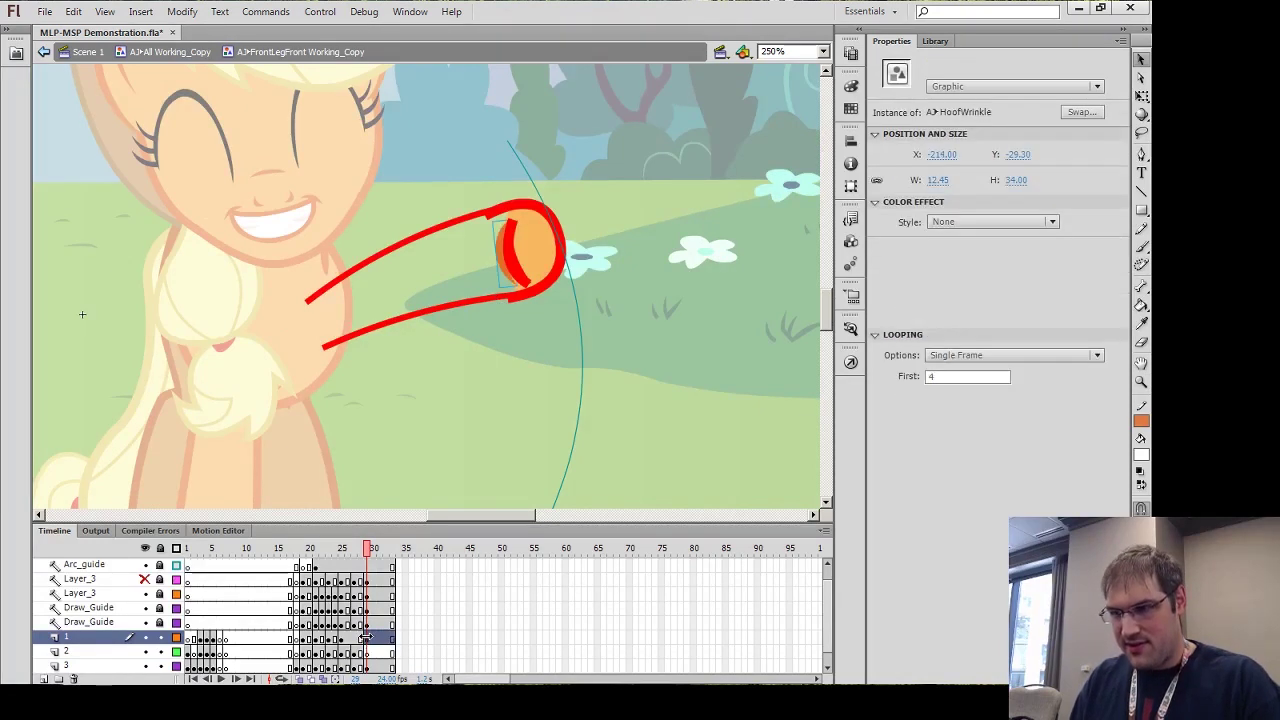
key(comma)
key(comma)
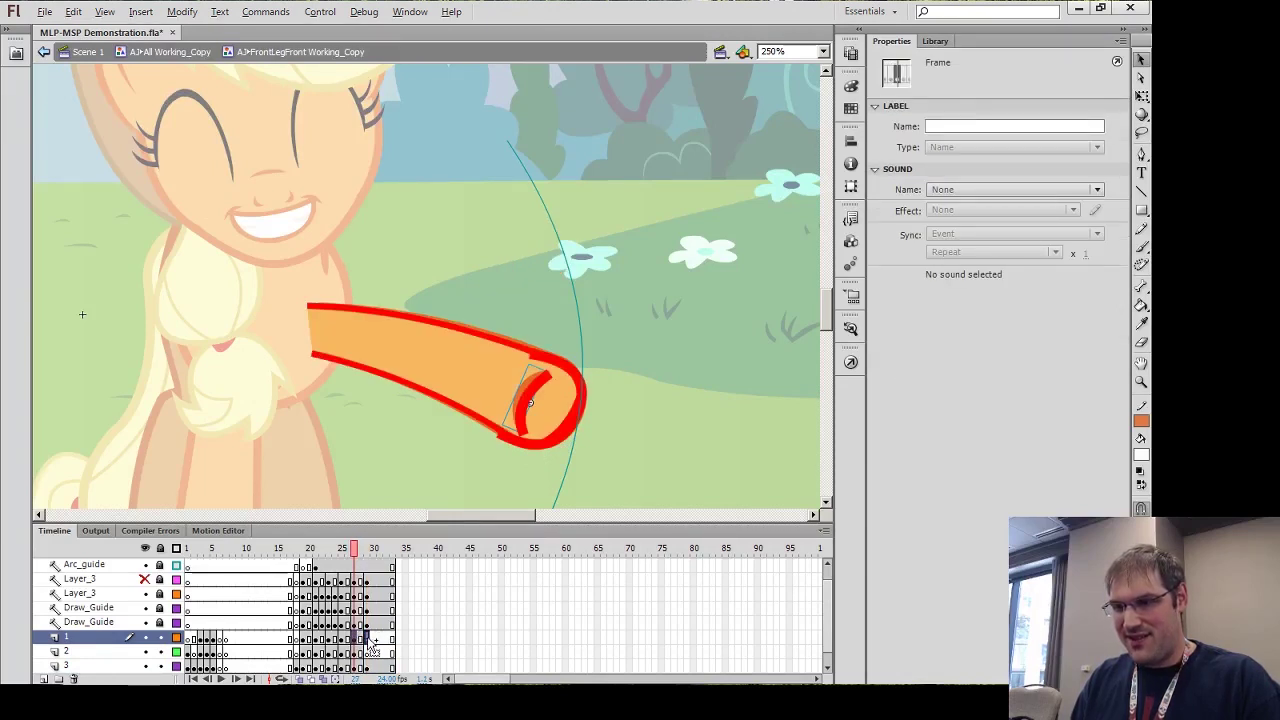
key(period)
key(period)
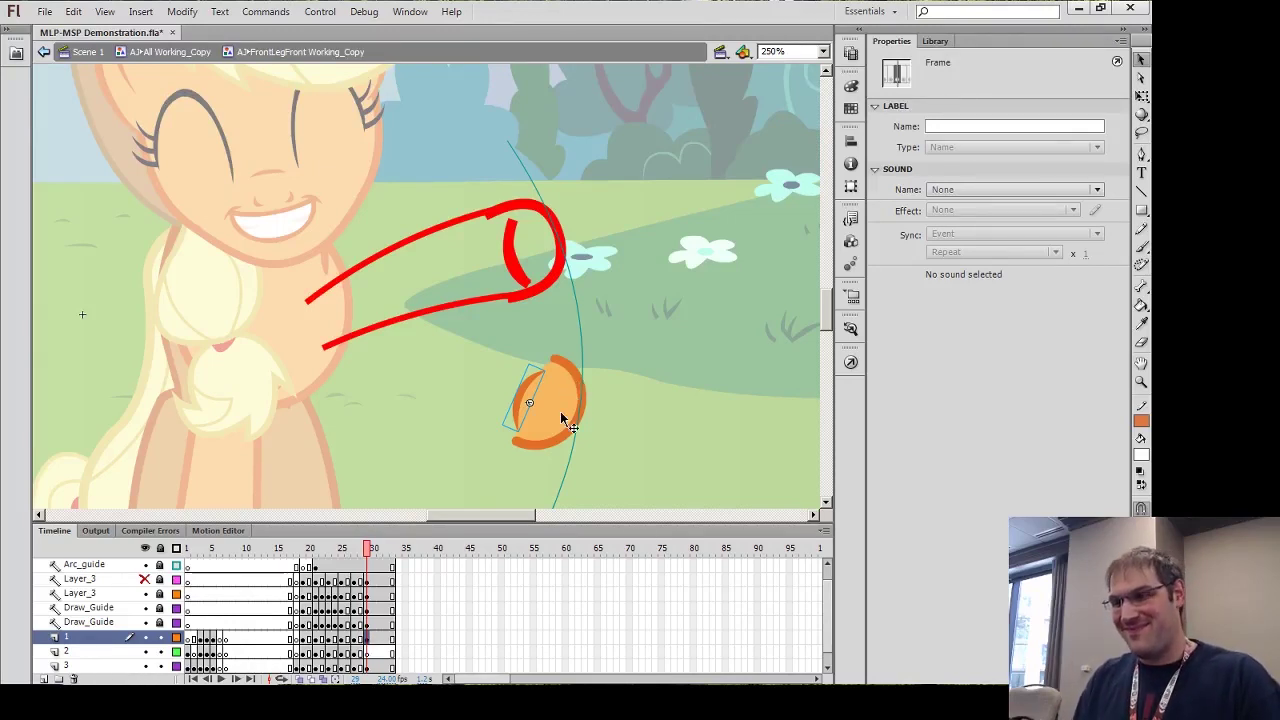
Rotate the hoof and wrinkle together, move them onto the raised leg sketch, and align the wrinkle with its red guide line
click(561, 417)
key(q)
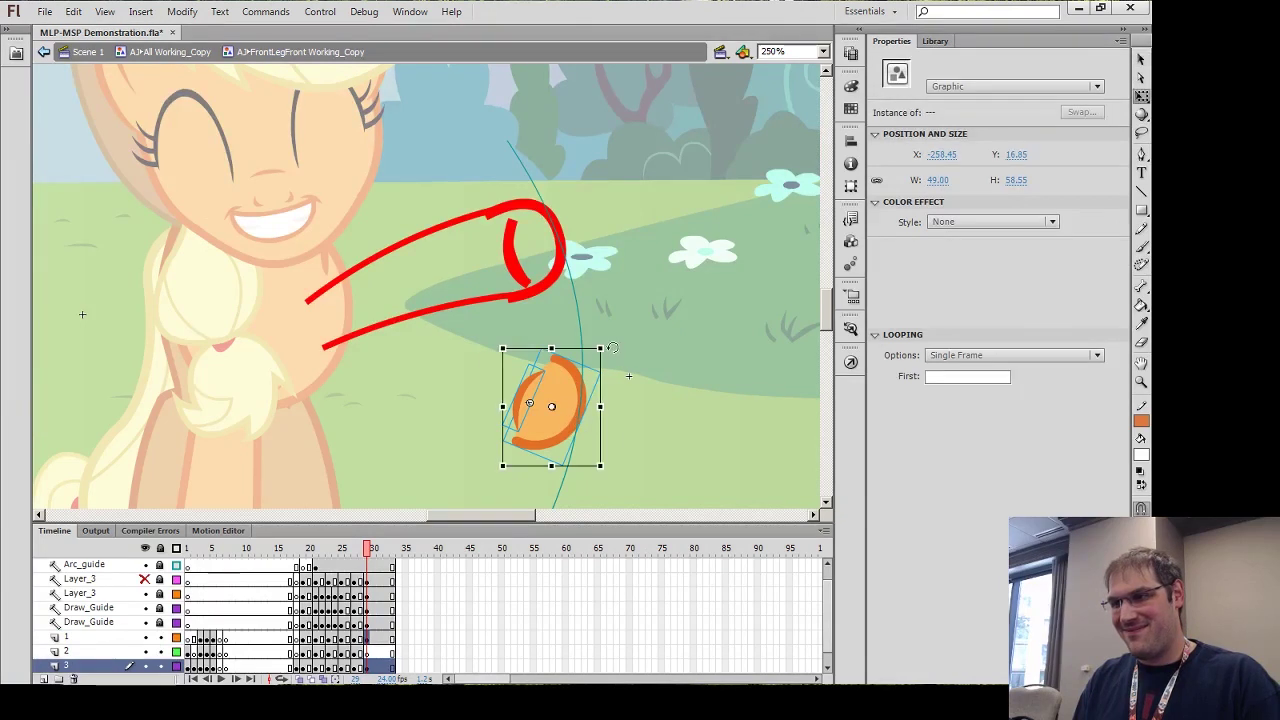
drag(612, 347, 582, 333)
drag(580, 410, 551, 250)
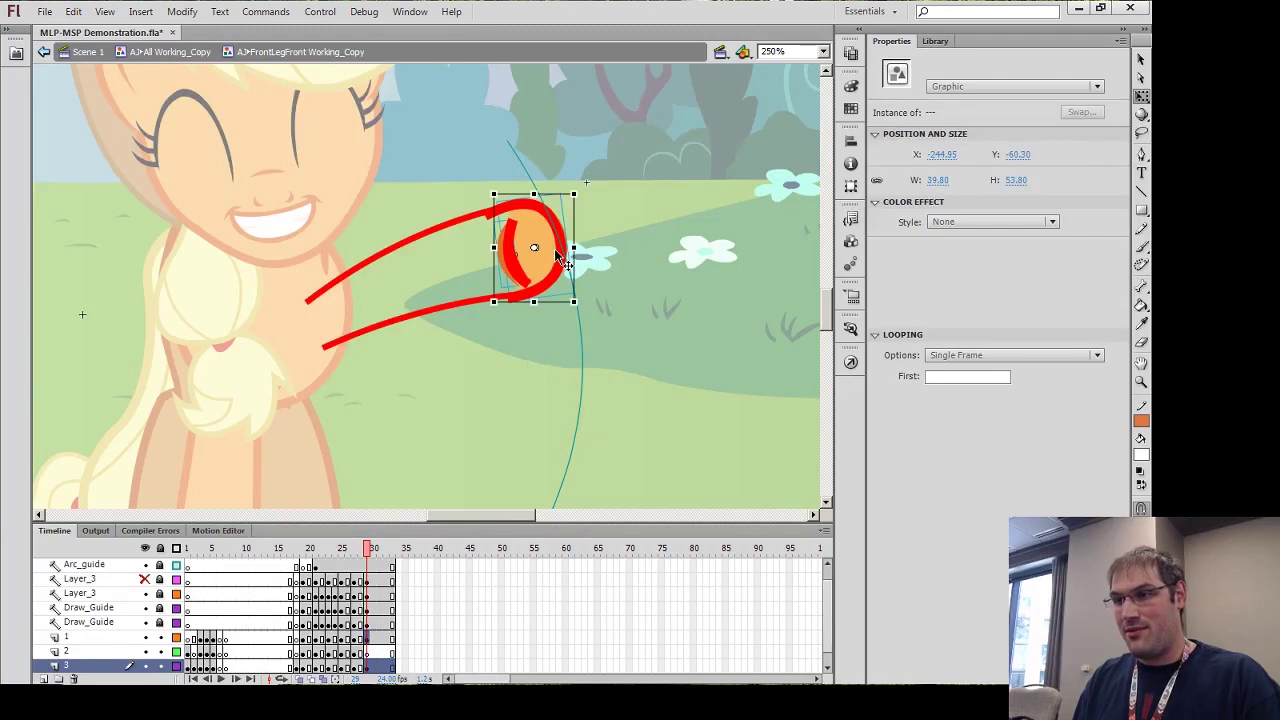
click(461, 268)
click(500, 266)
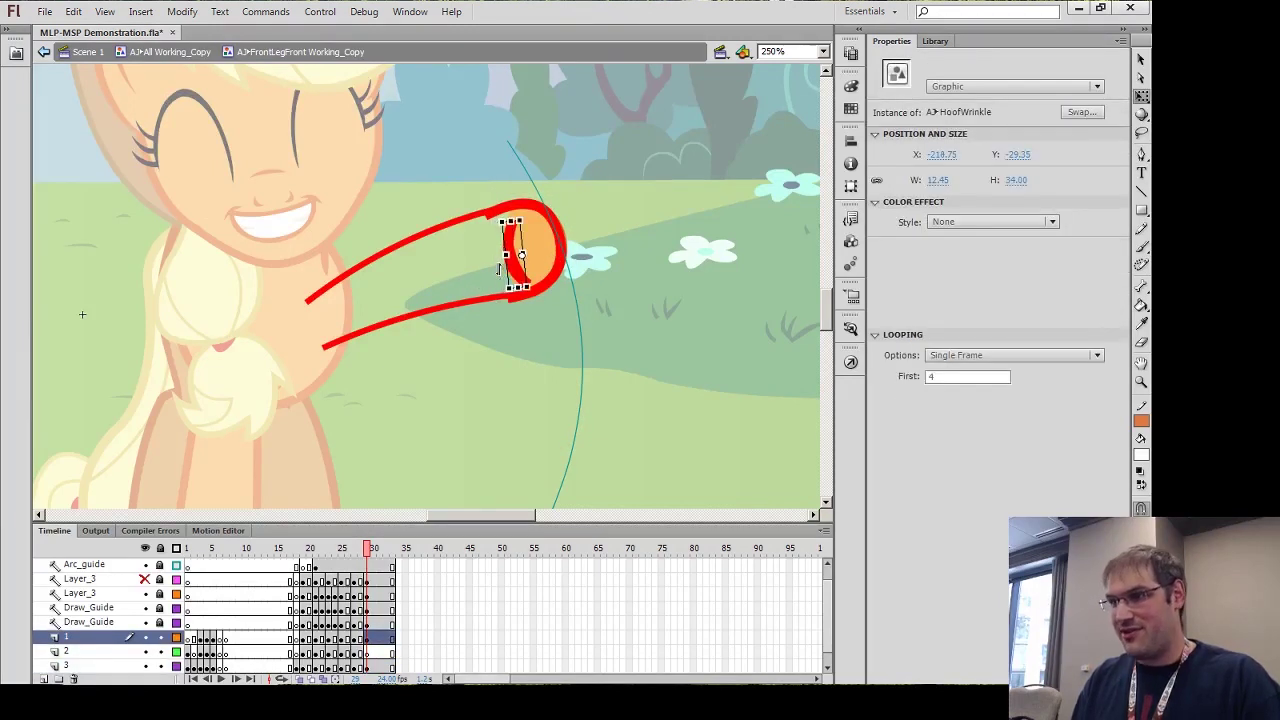
click(521, 341)
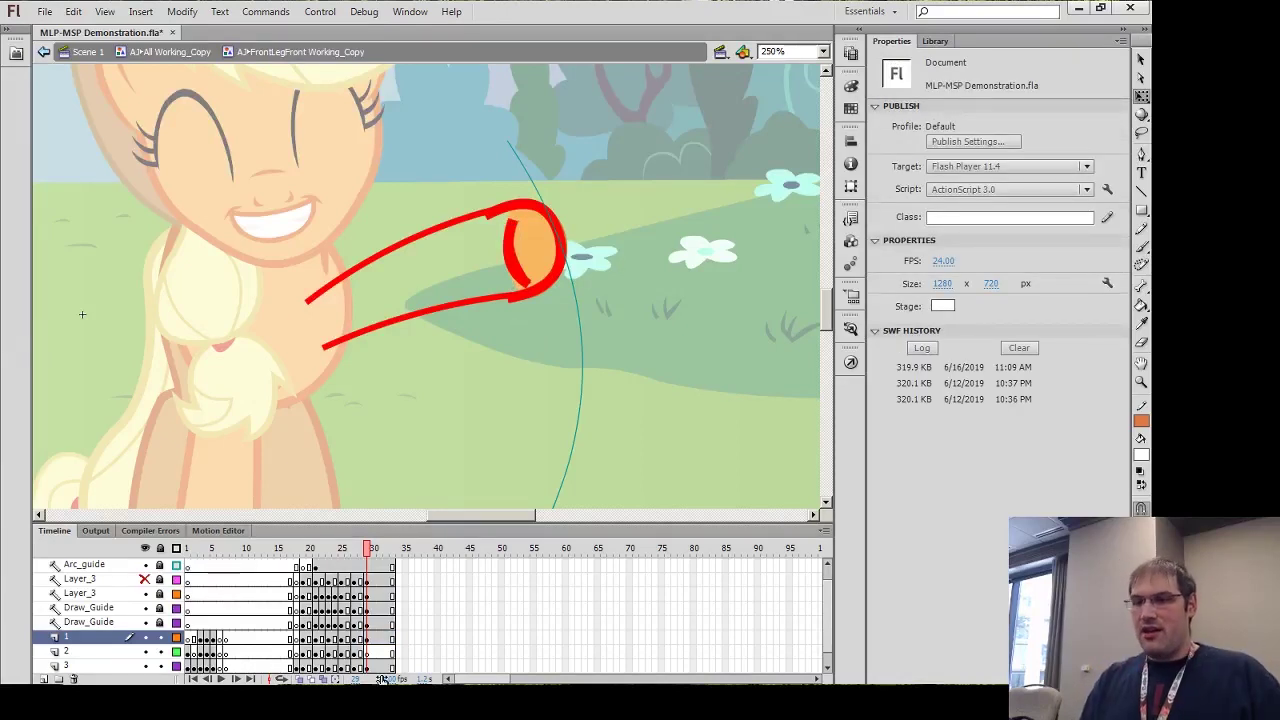
Copy layer 2's upper-leg keyframe from frame 27 to frame 29
click(354, 653)
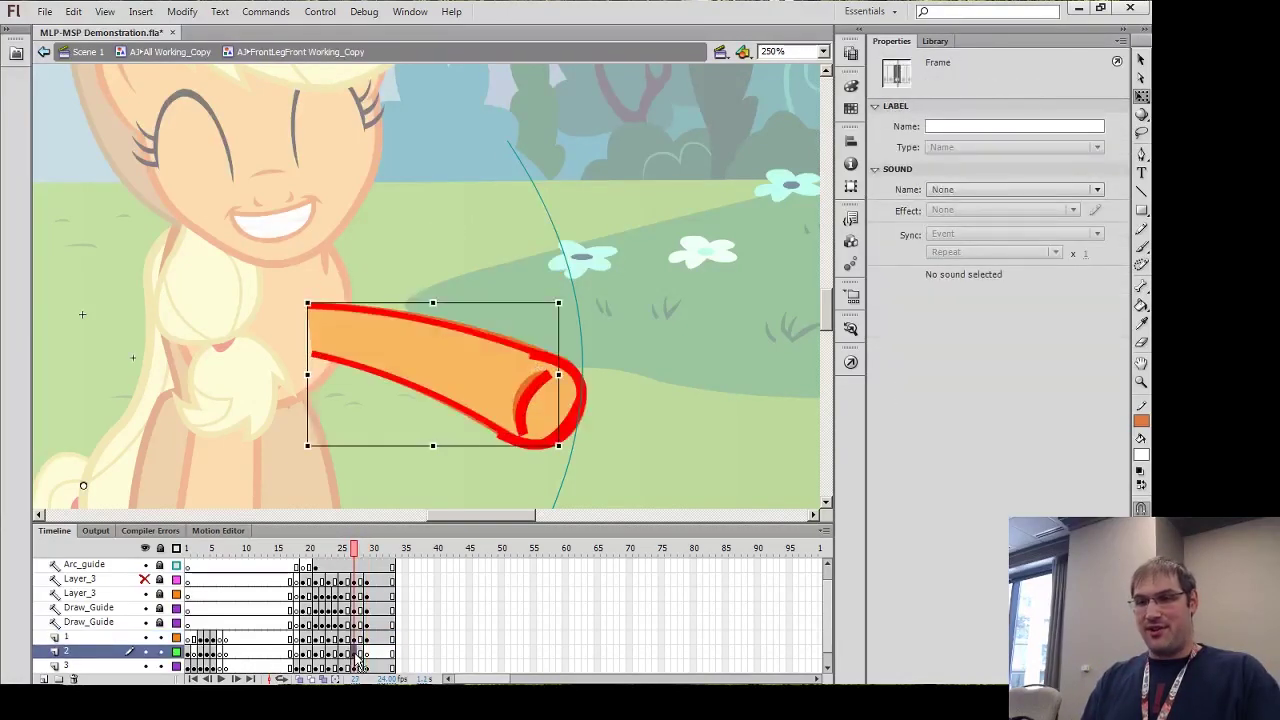
click(369, 655)
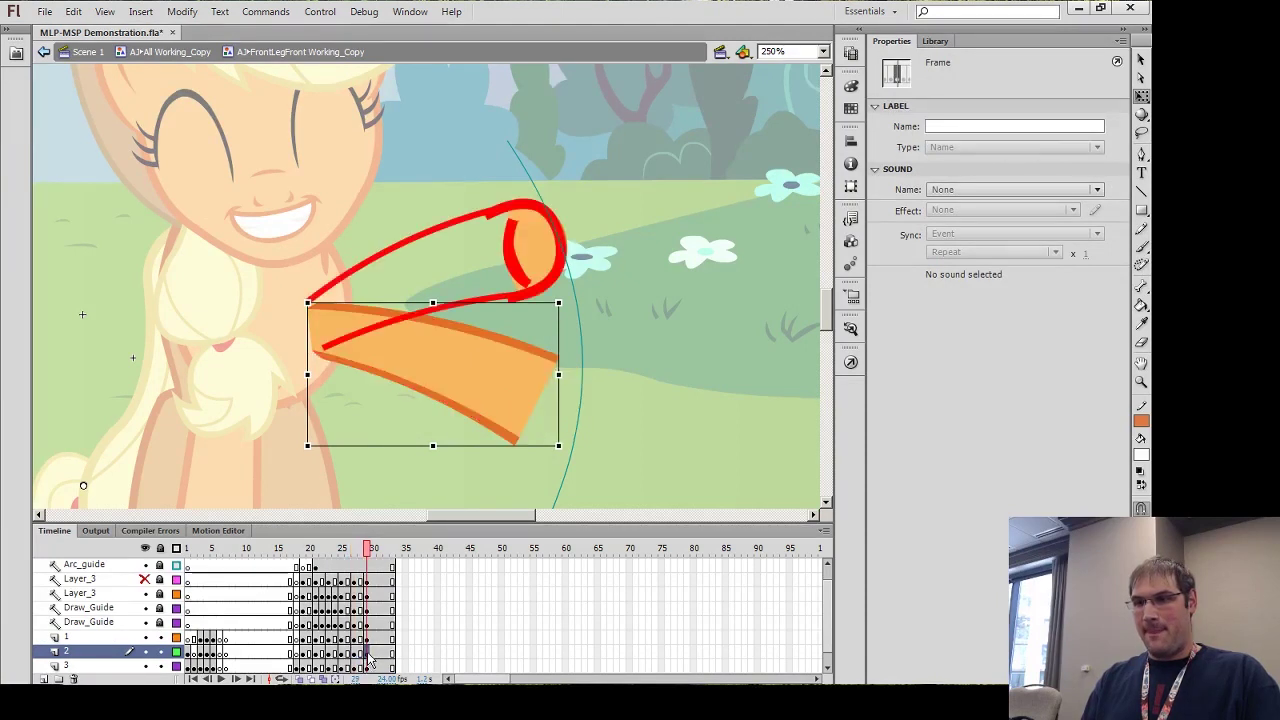
click(423, 465)
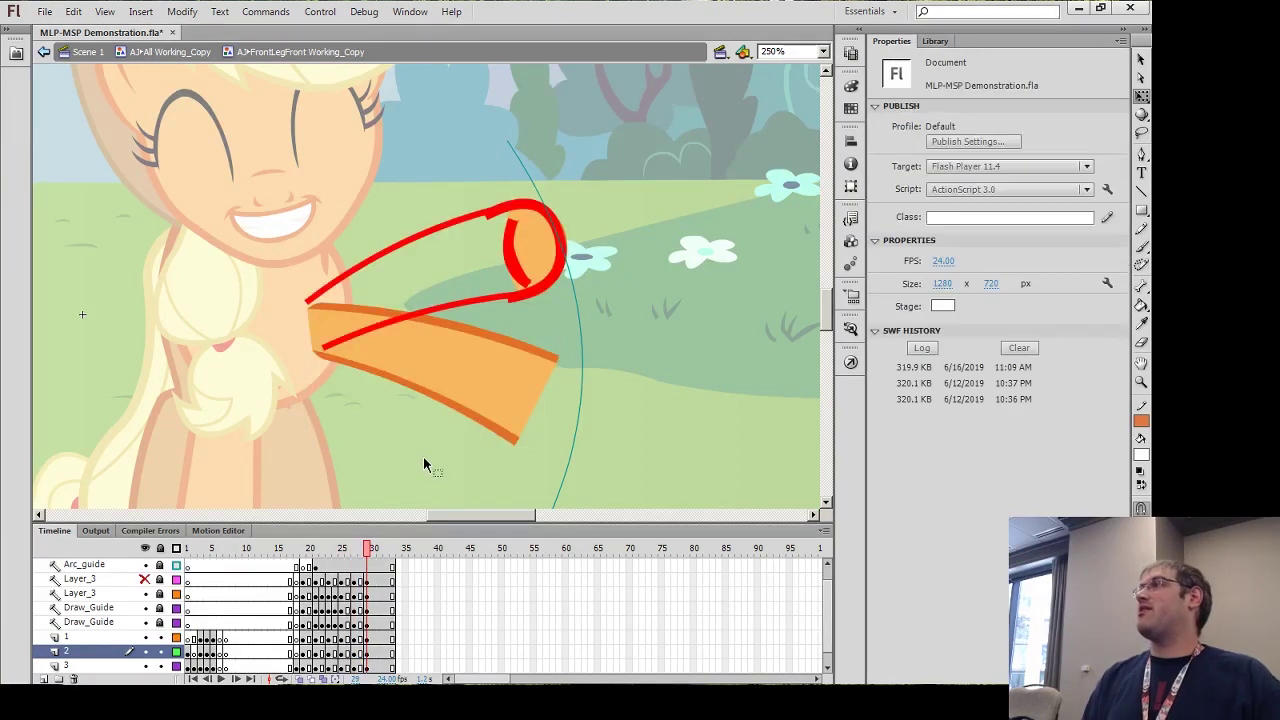
click(455, 343)
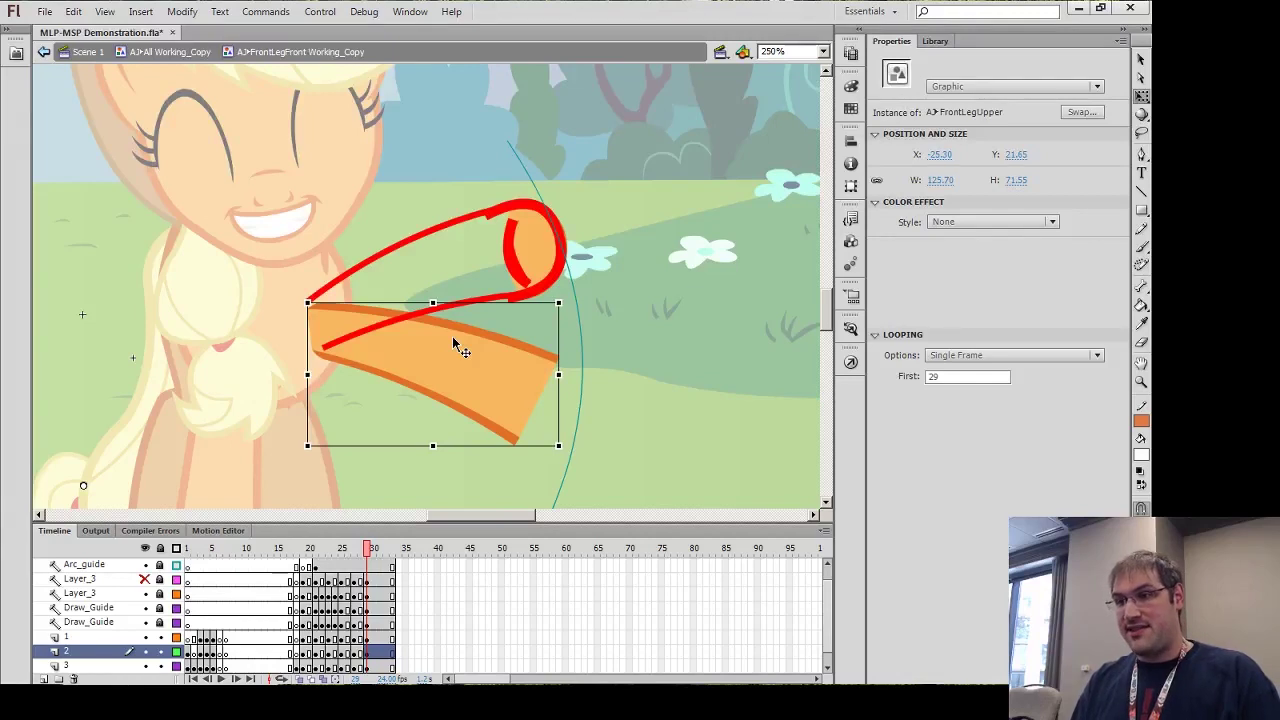
click(382, 435)
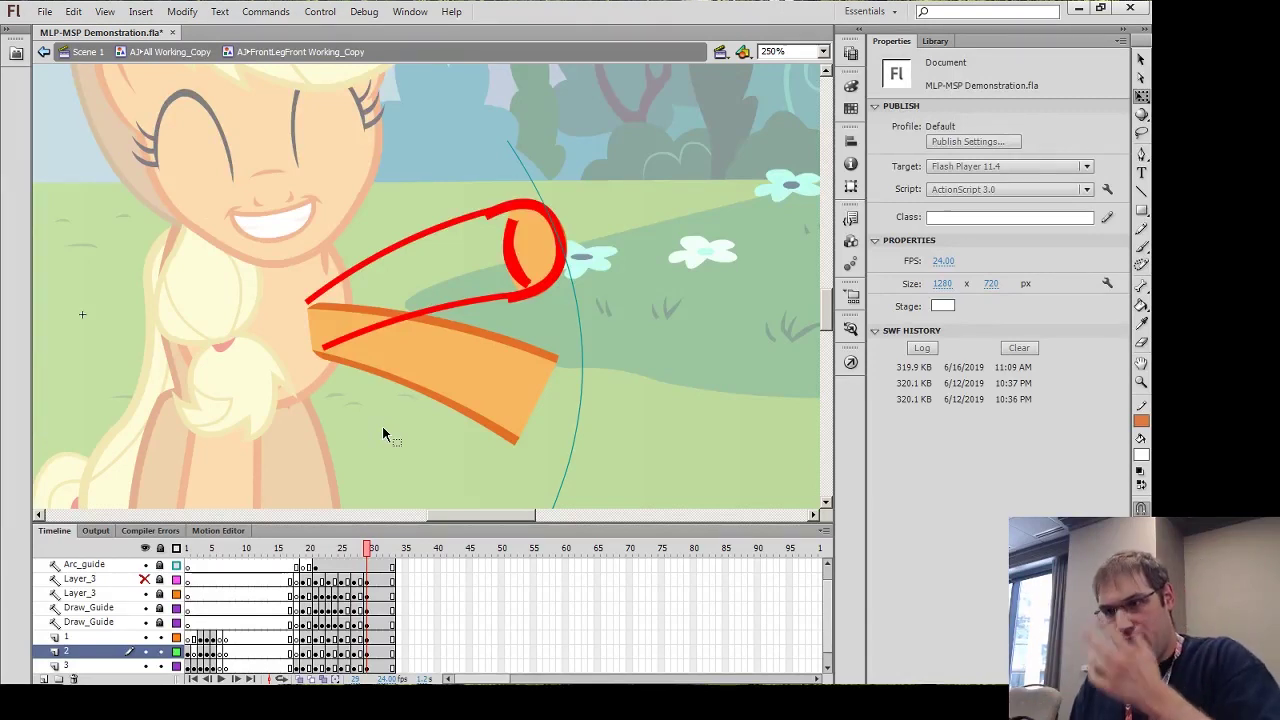
Open the upper-leg symbol for editing and delete the finished raised-leg drawing at frame 31
click(436, 377)
double_click(436, 377)
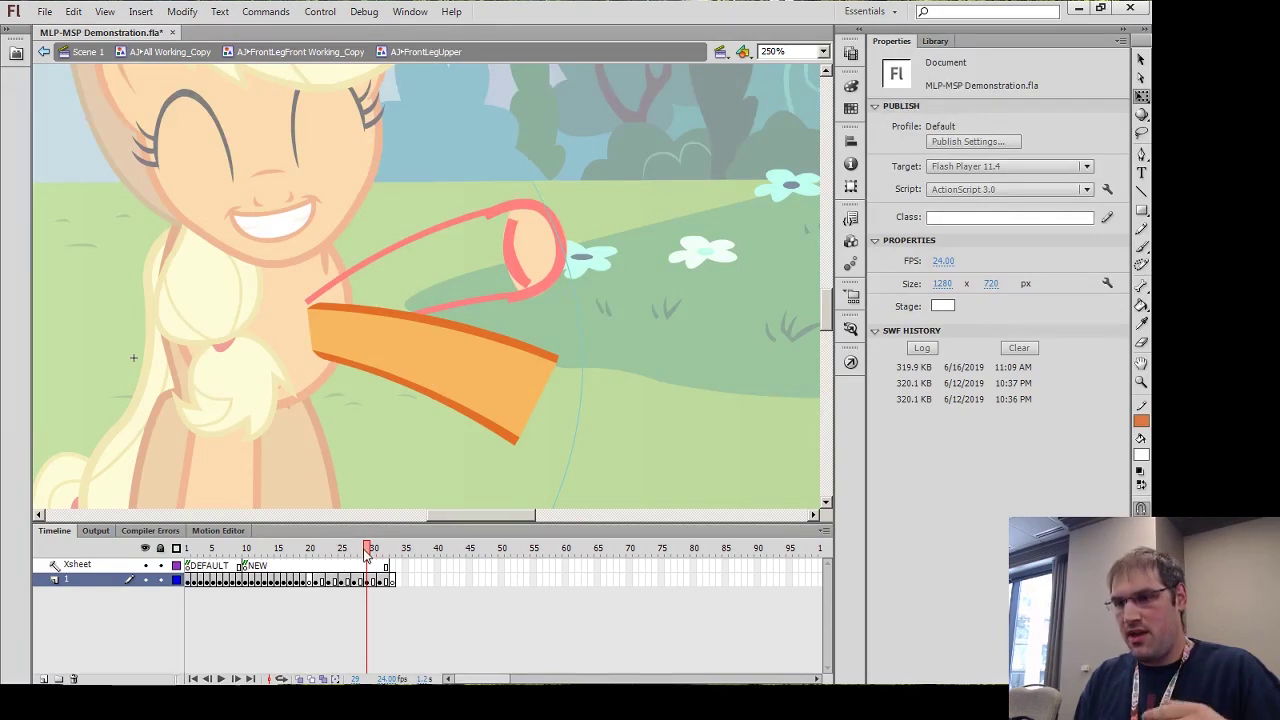
drag(372, 553, 384, 563)
click(385, 581)
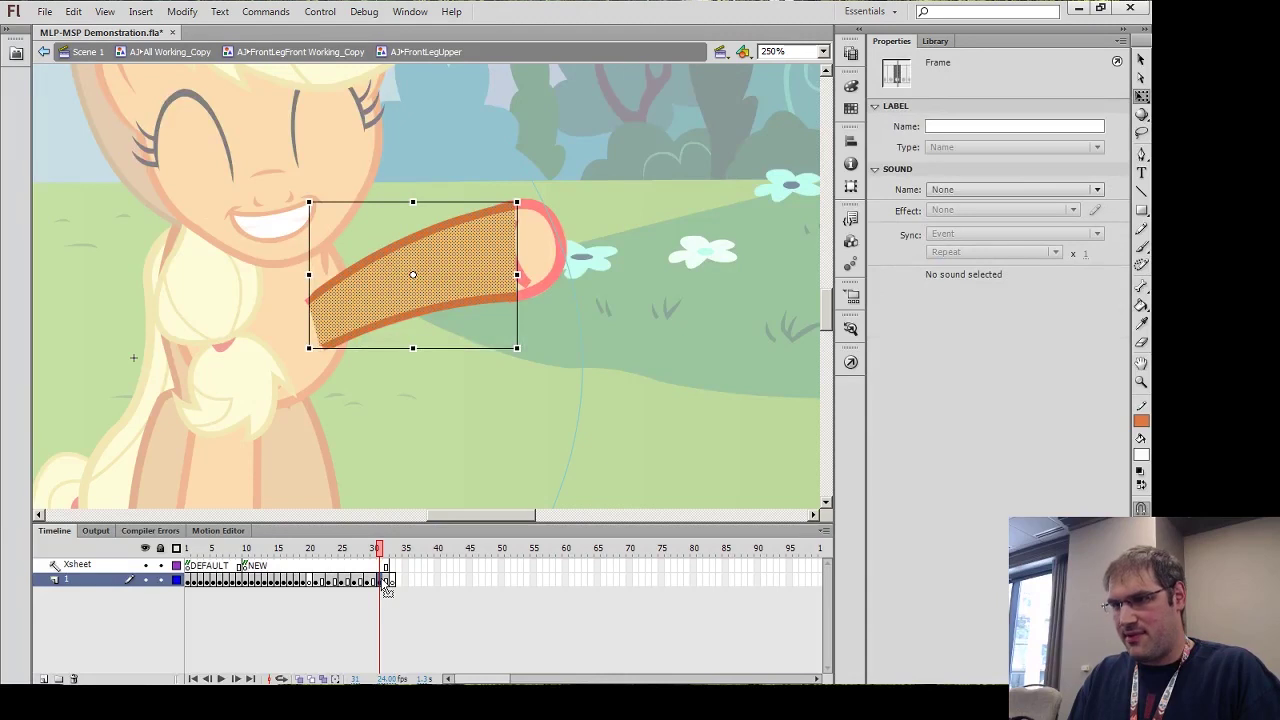
key(Delete)
click(386, 586)
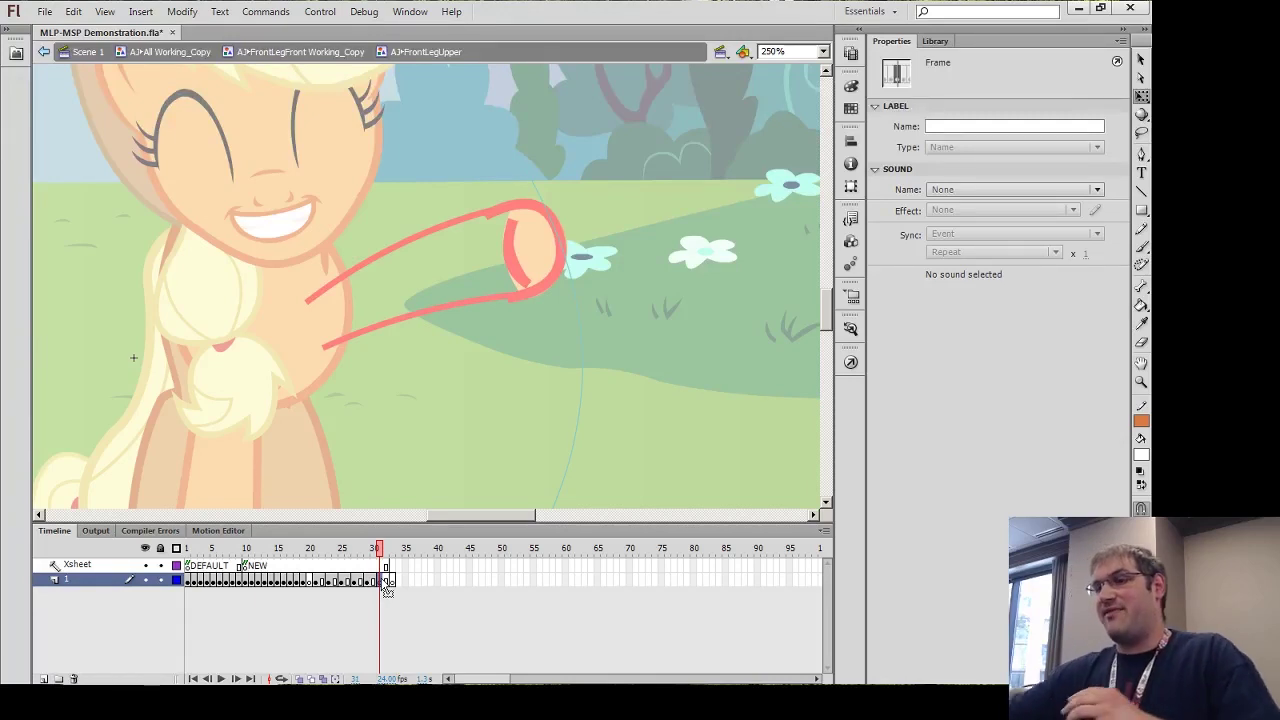
click(441, 378)
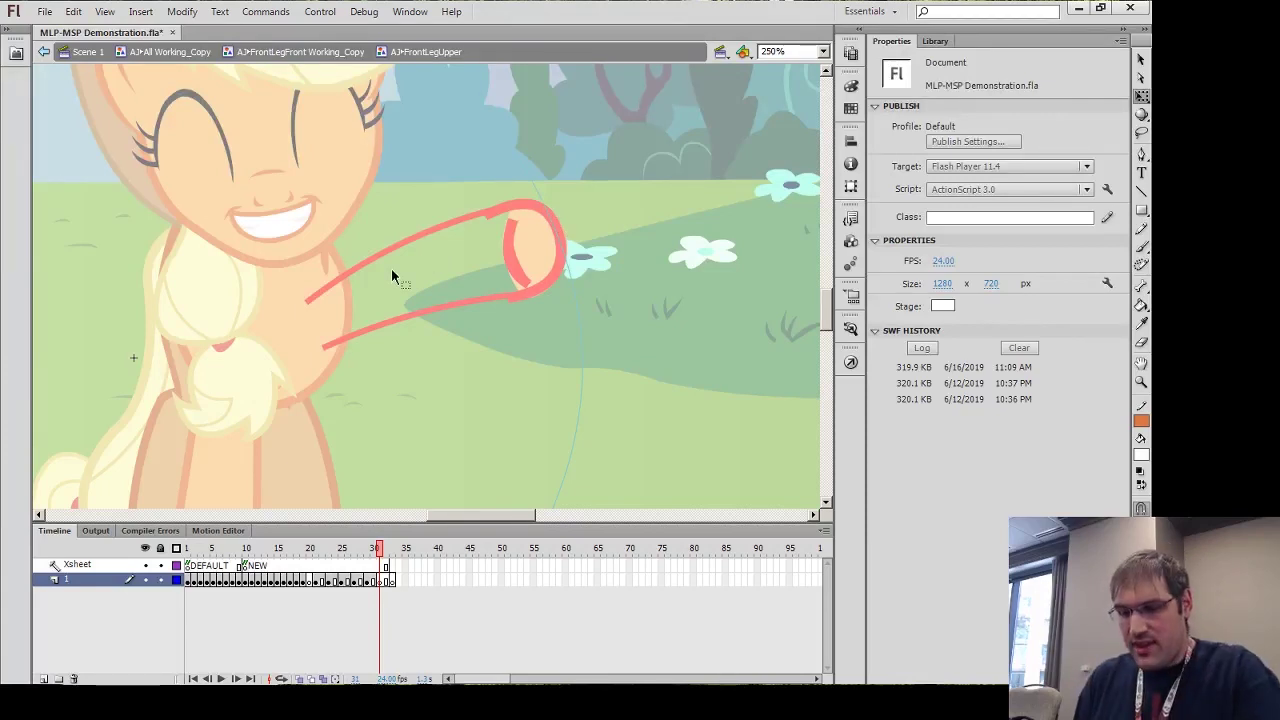
Set the Rectangle tool's stroke to the leg's light orange and its fill to the dark orange outline colour, sampled from frame 30
key(z)
click(427, 284)
key(r)
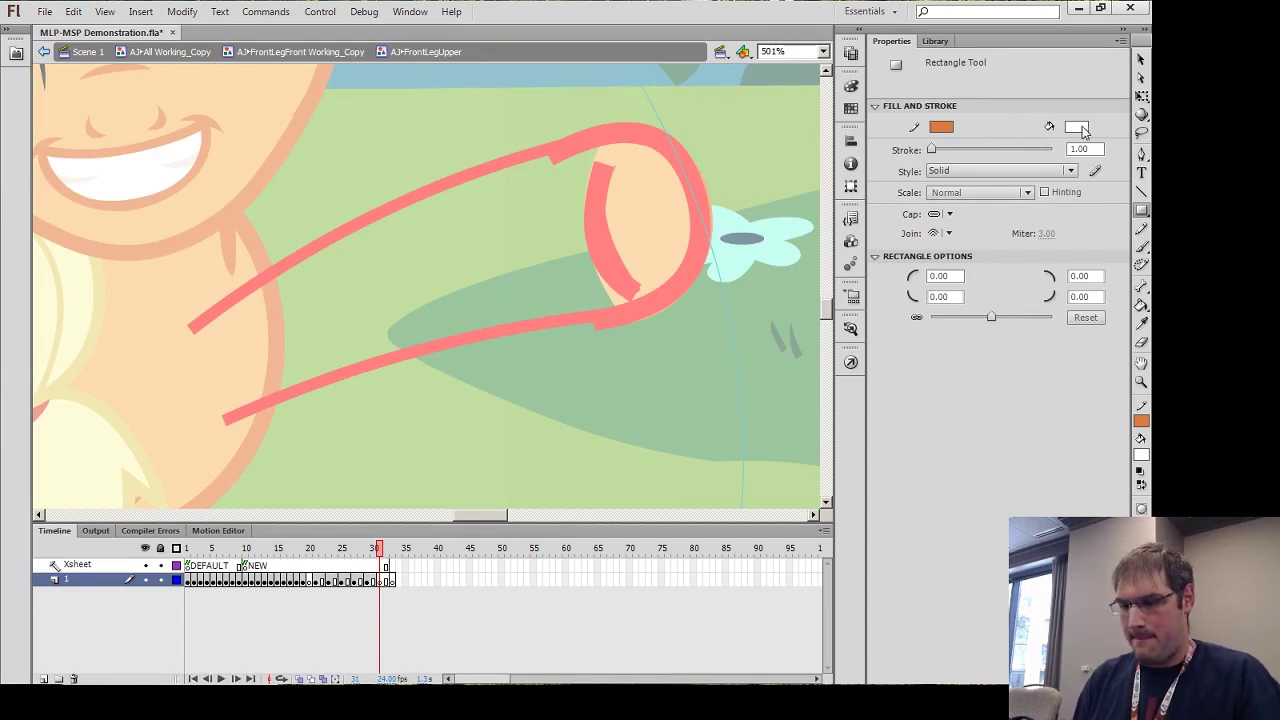
key(comma)
scroll(768, 266, down, 3)
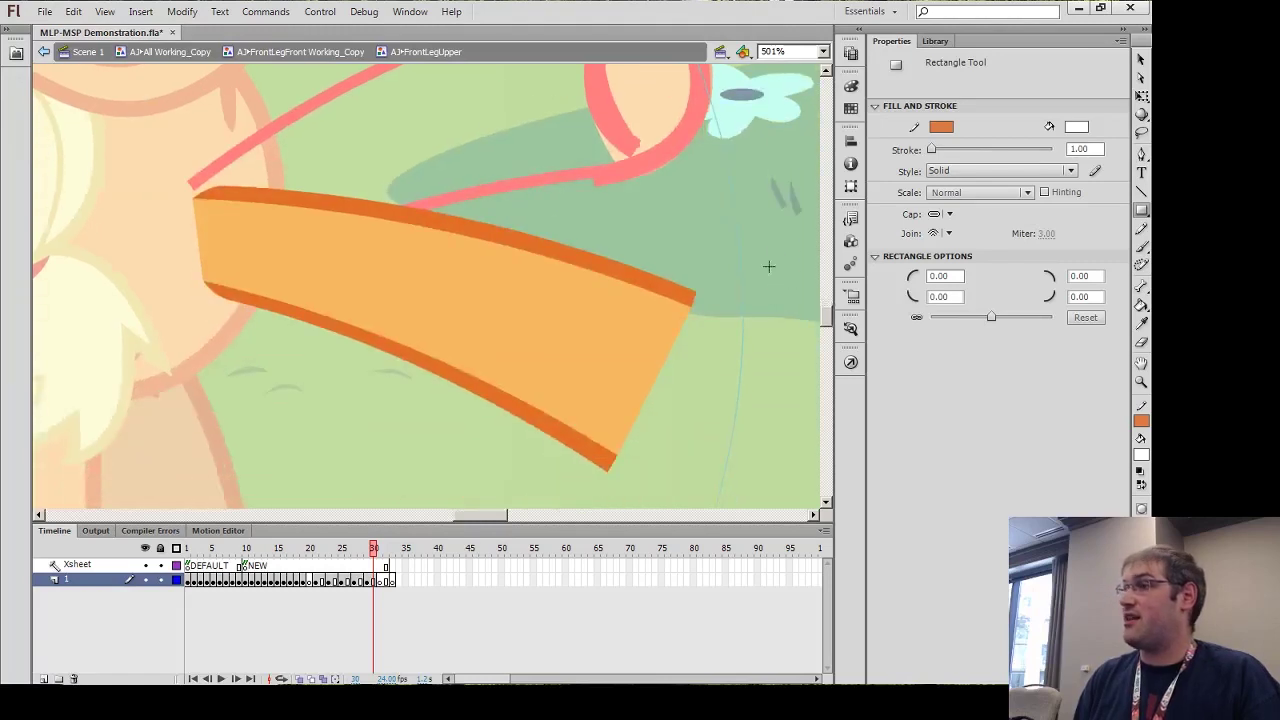
click(941, 127)
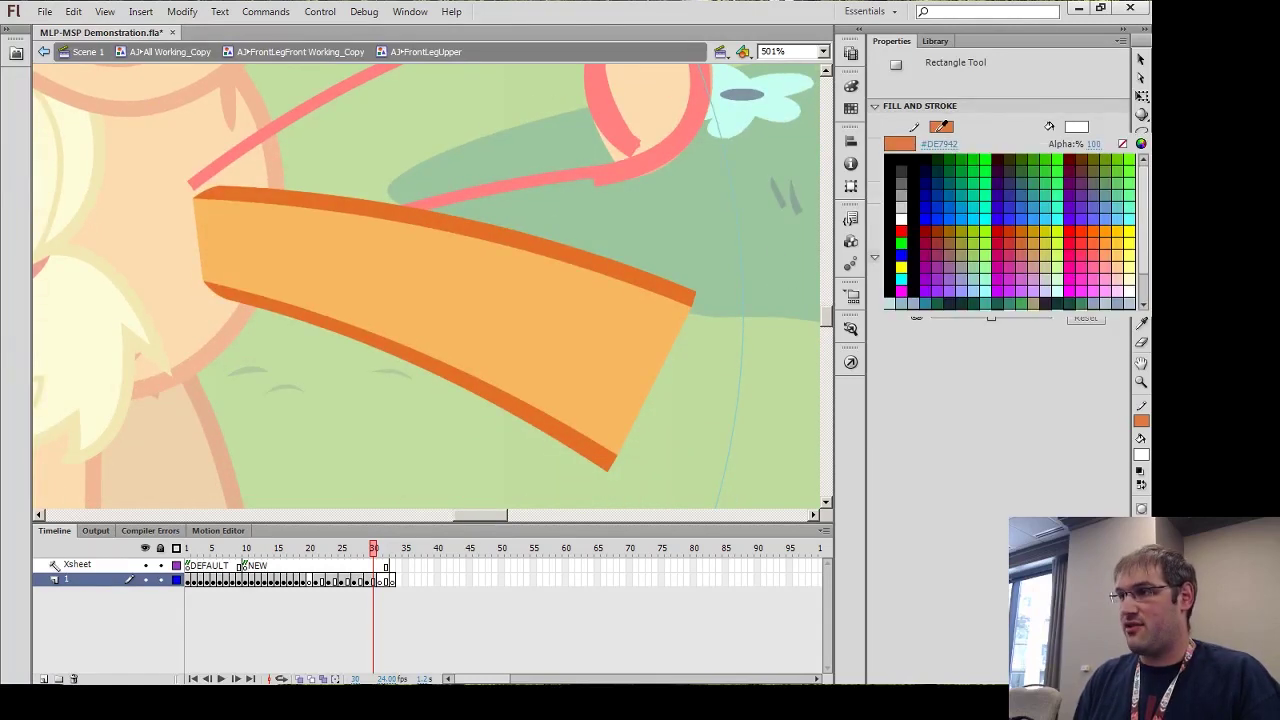
click(580, 320)
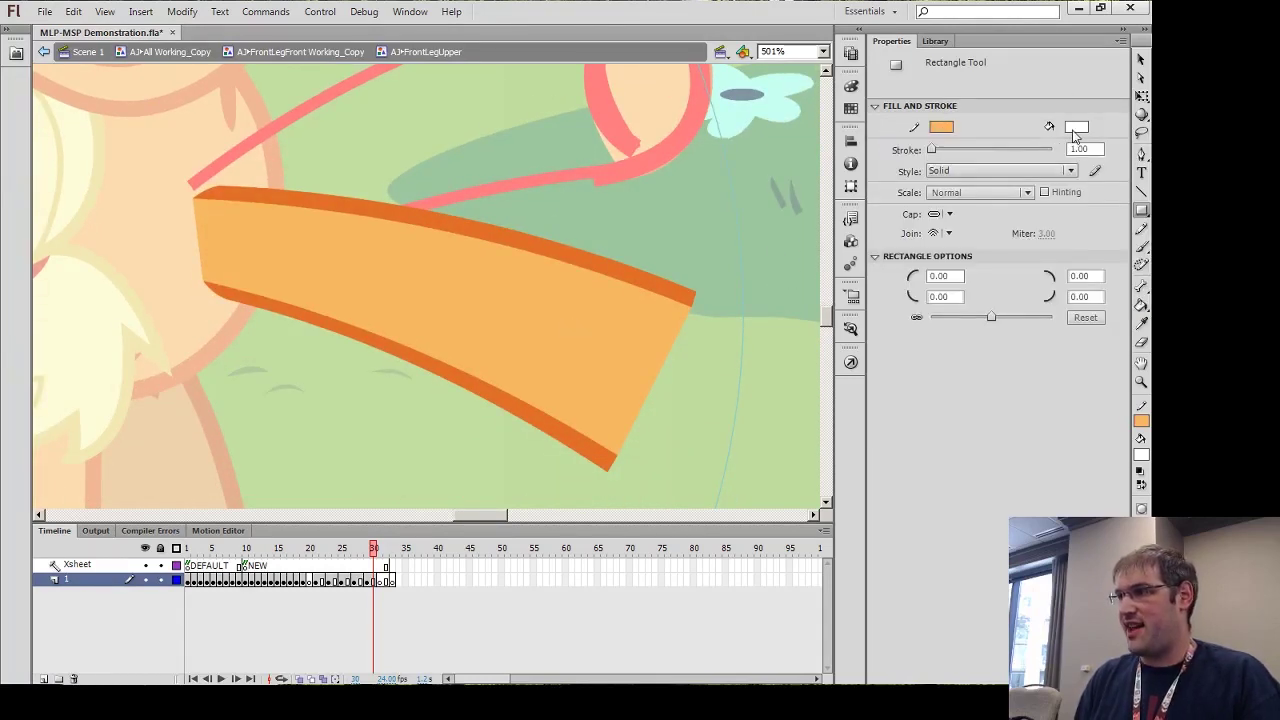
click(1075, 128)
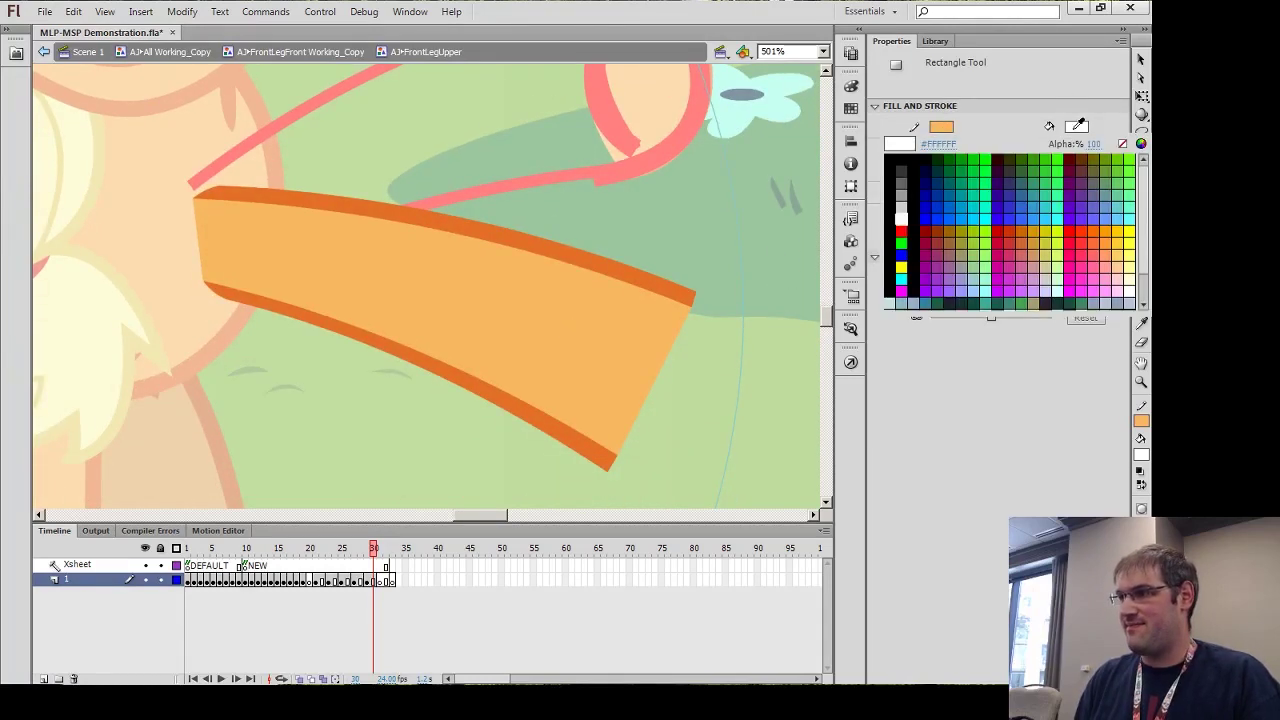
click(678, 290)
key(.)
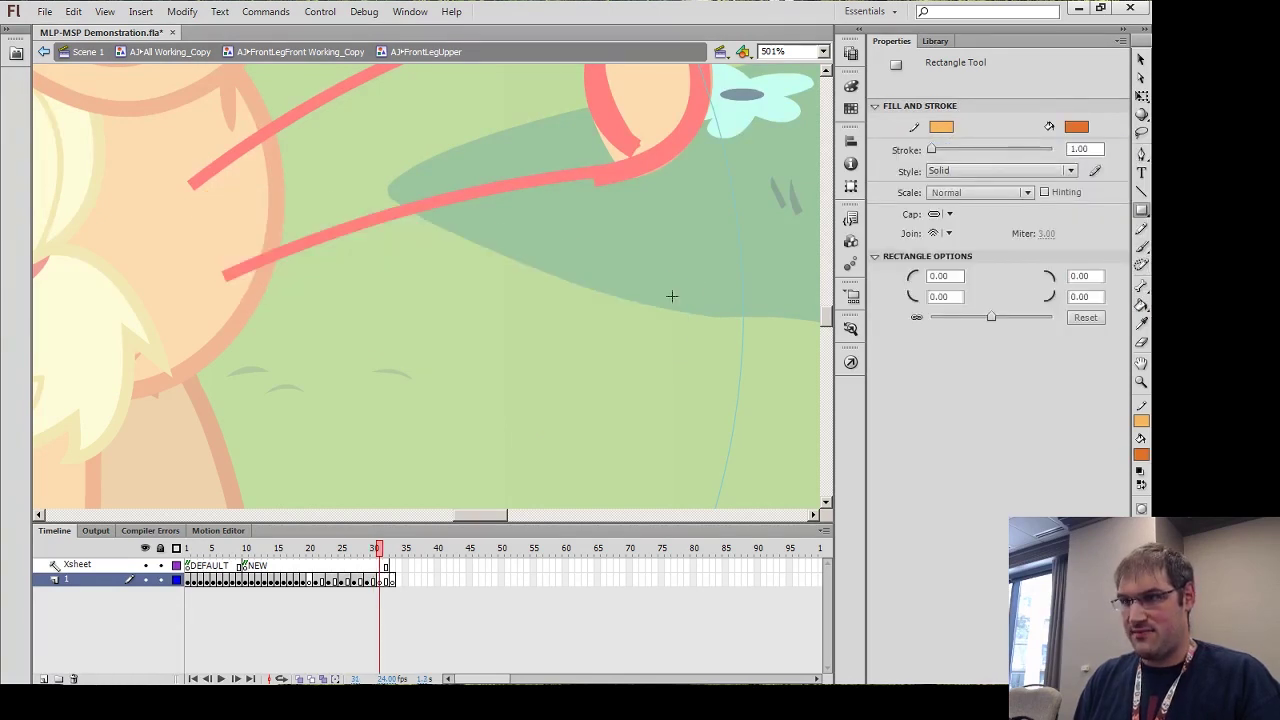
Draw a rectangle about 51.5 wide and 21.1 high between the raised-leg guide lines on frame 31
scroll(505, 348, up, 4)
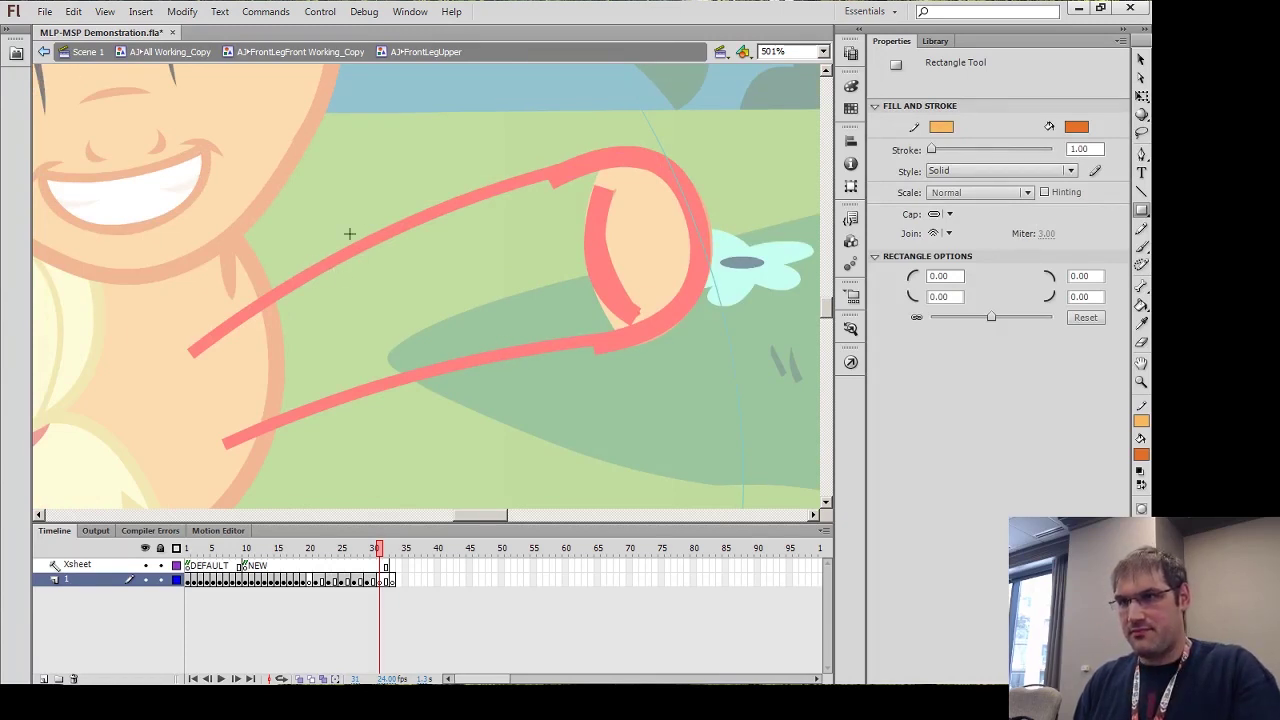
drag(341, 251, 502, 314)
key(v)
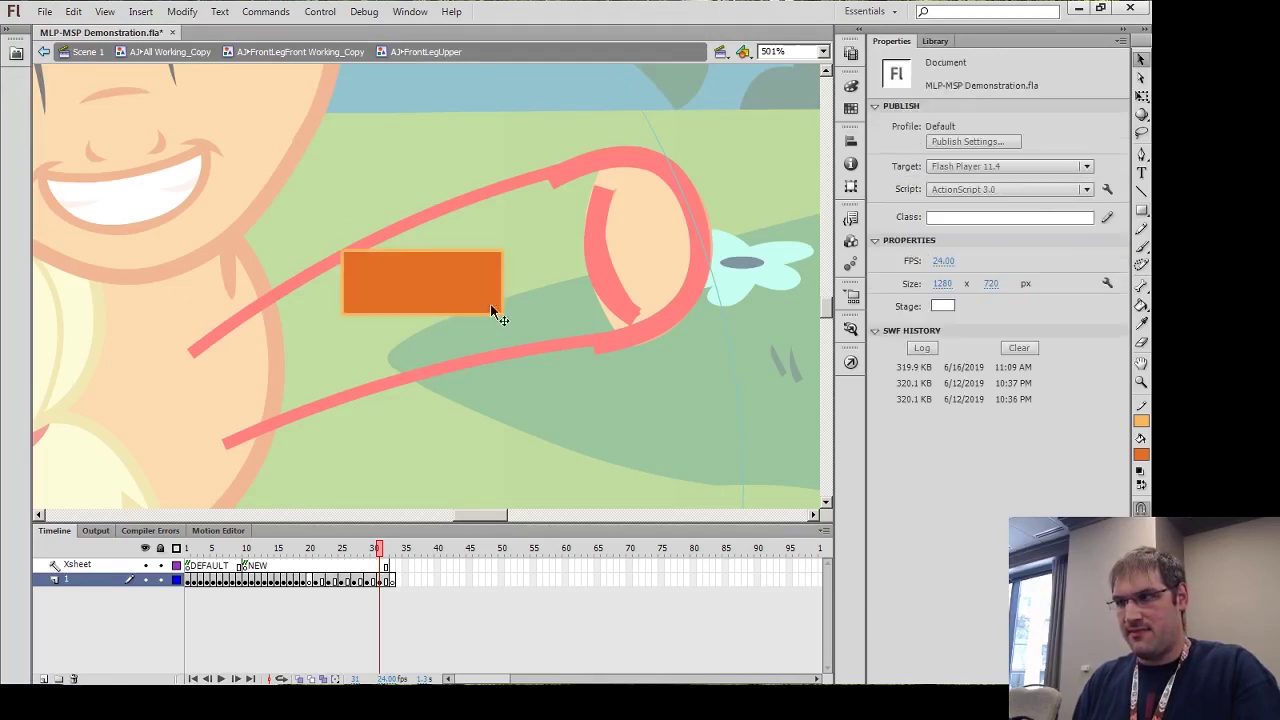
click(470, 285)
click(521, 278)
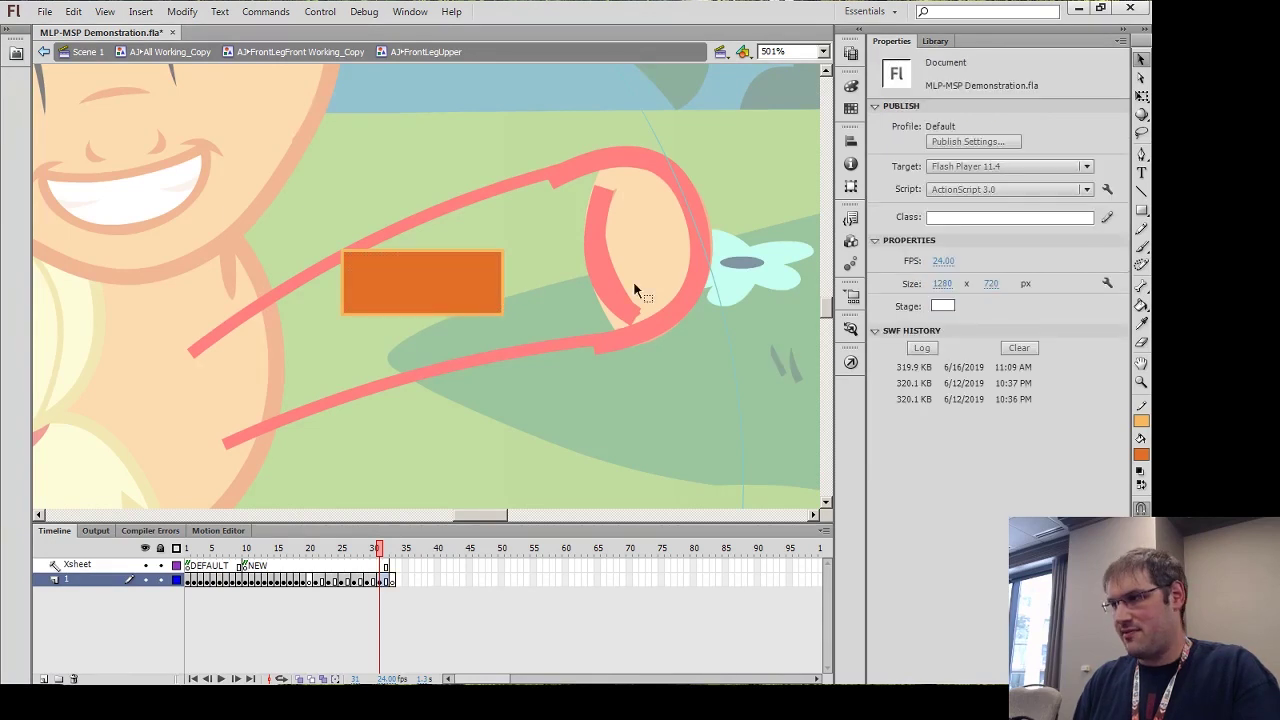
Swap the stroke and fill colours, and recolour the rectangle with a light orange fill and dark orange outline
click(1143, 486)
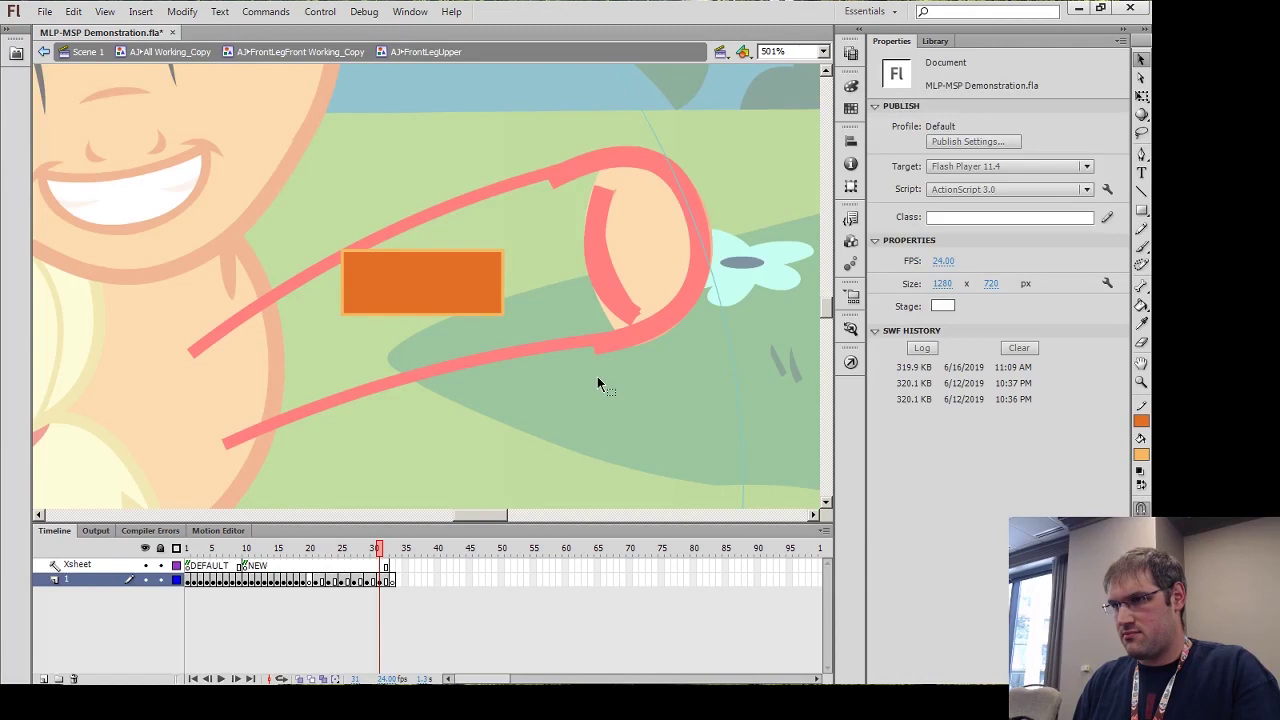
click(478, 290)
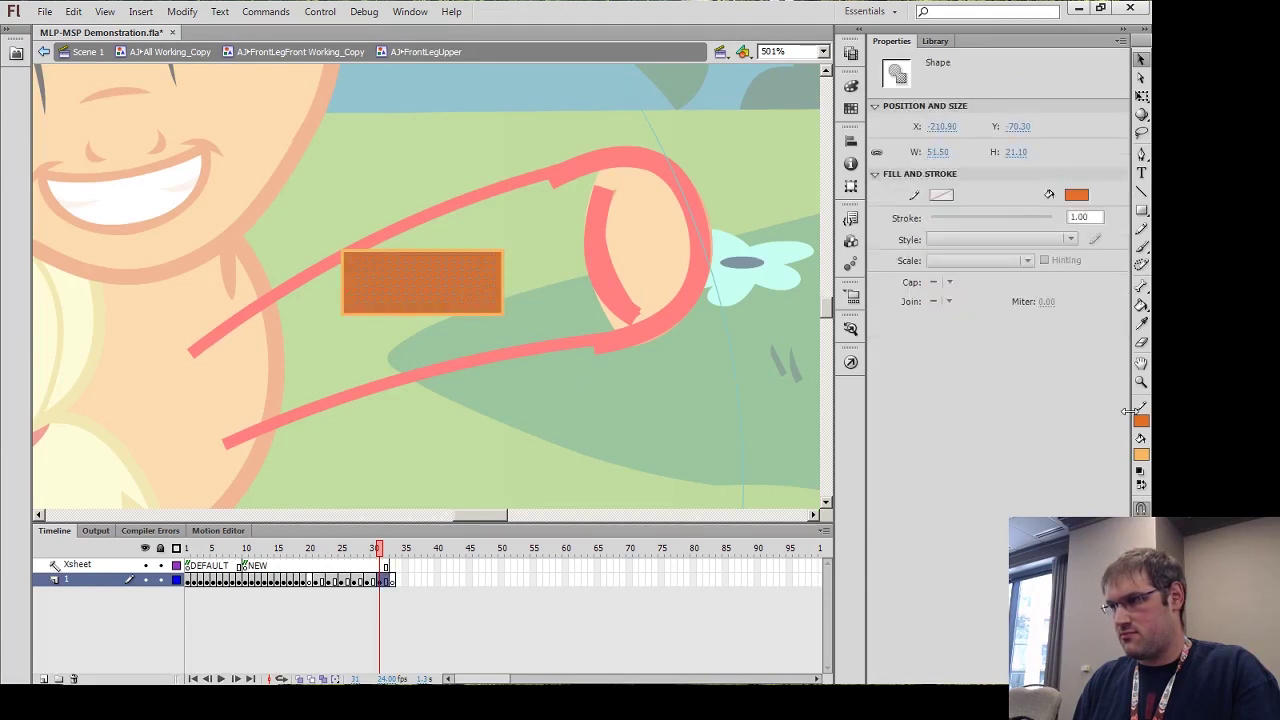
click(1077, 196)
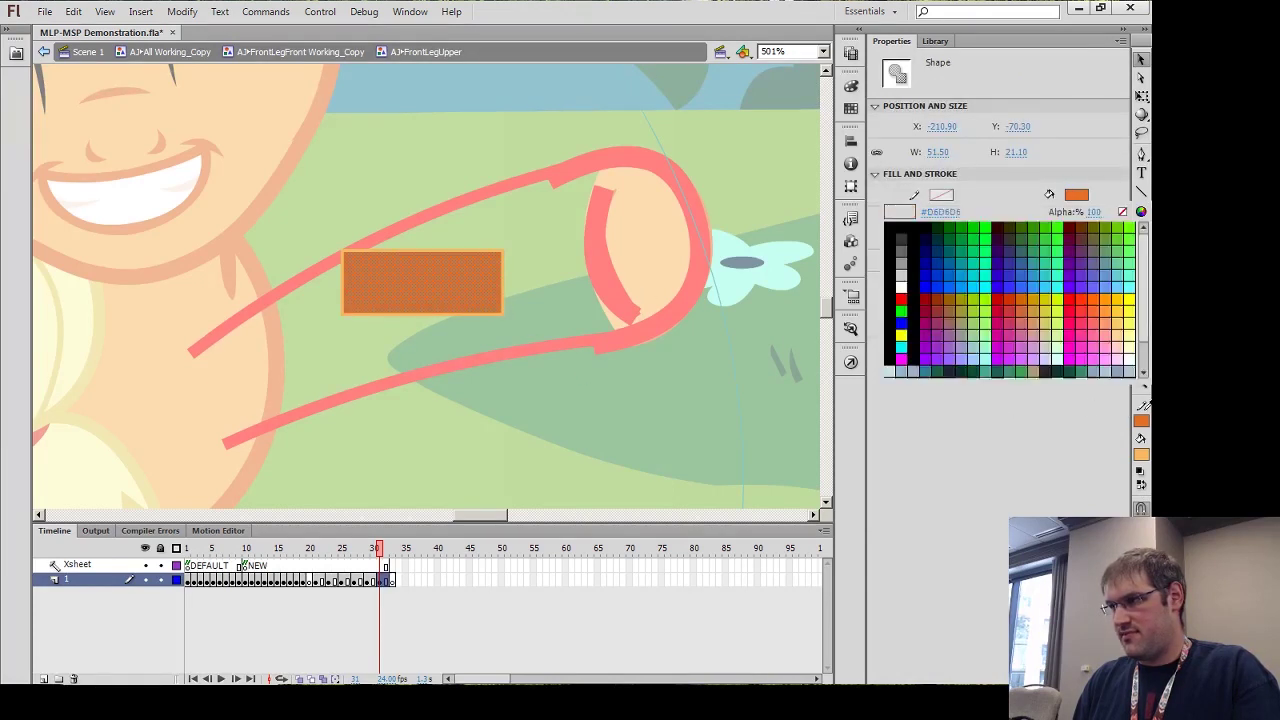
click(1141, 455)
click(587, 289)
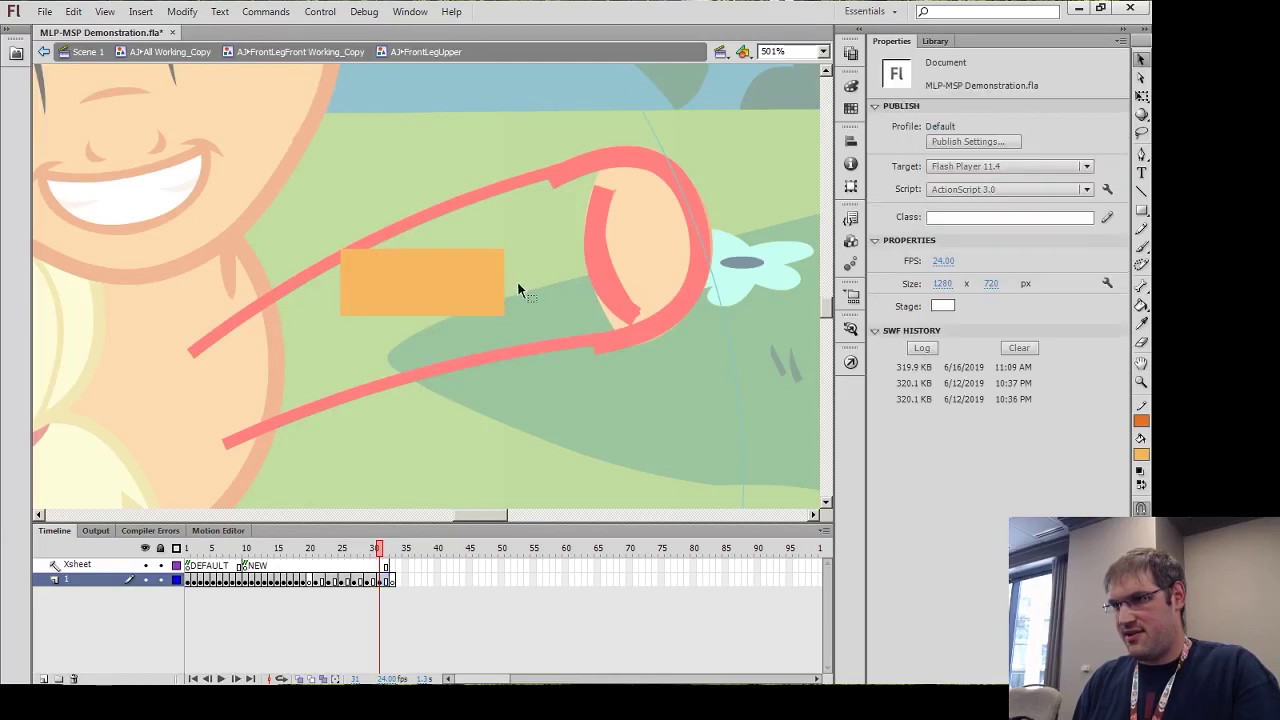
click(503, 289)
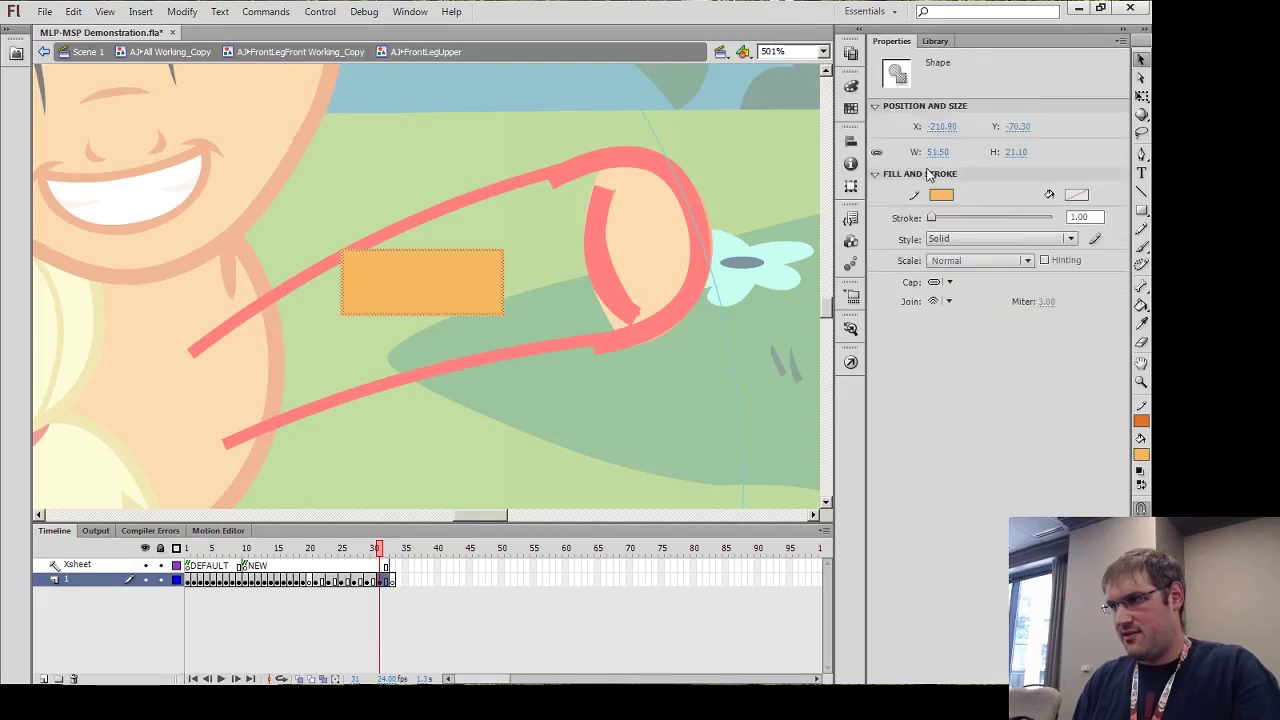
click(944, 198)
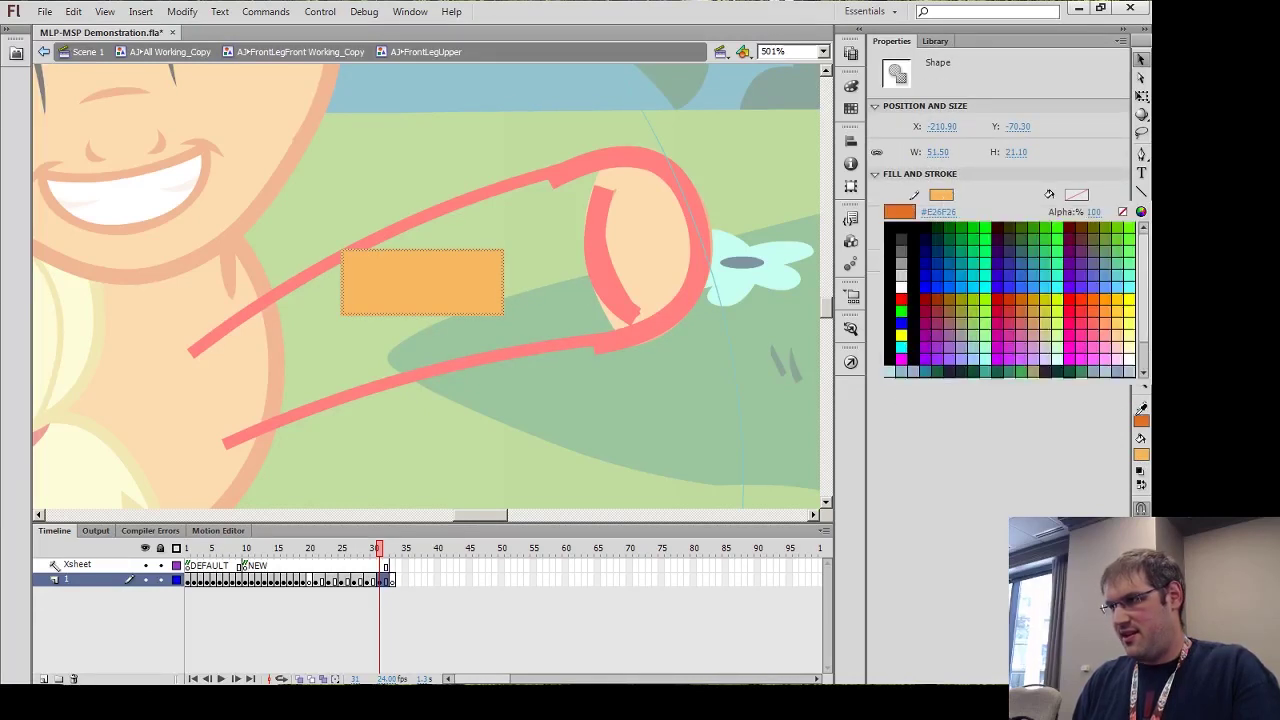
click(1146, 408)
click(634, 296)
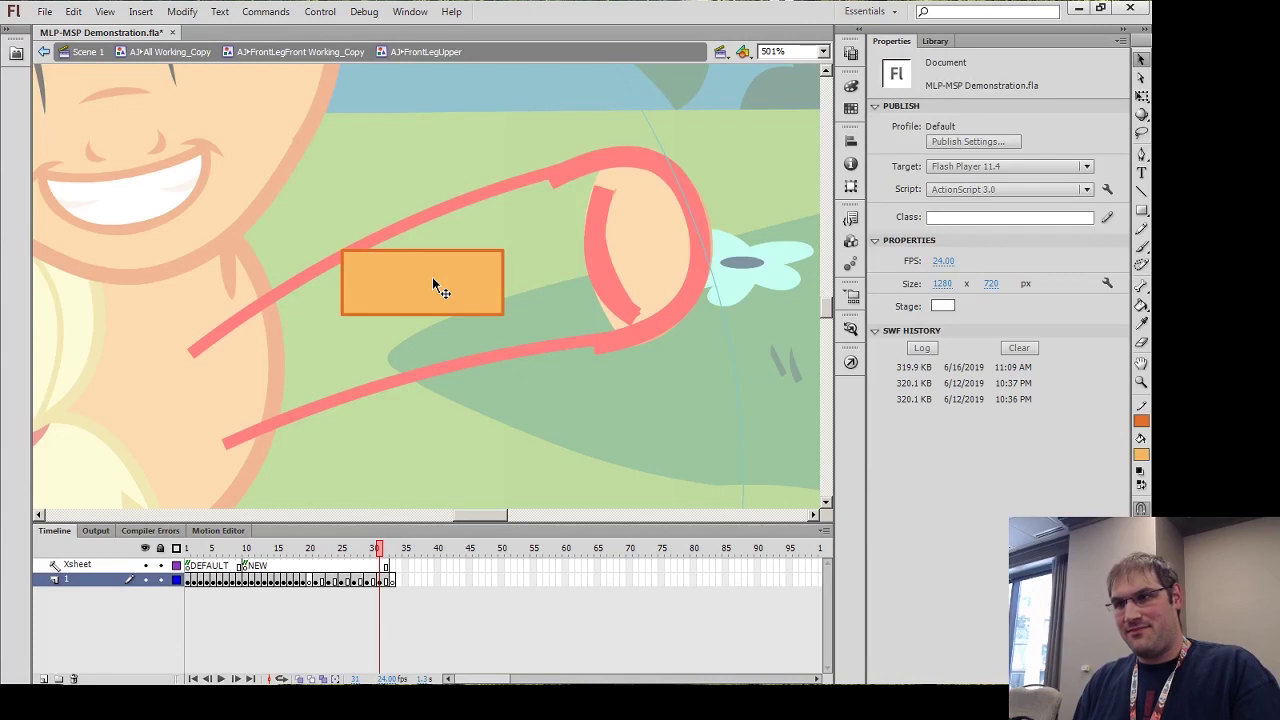
Delete the outline segments on the rectangle's two short ends
click(342, 281)
key(Delete)
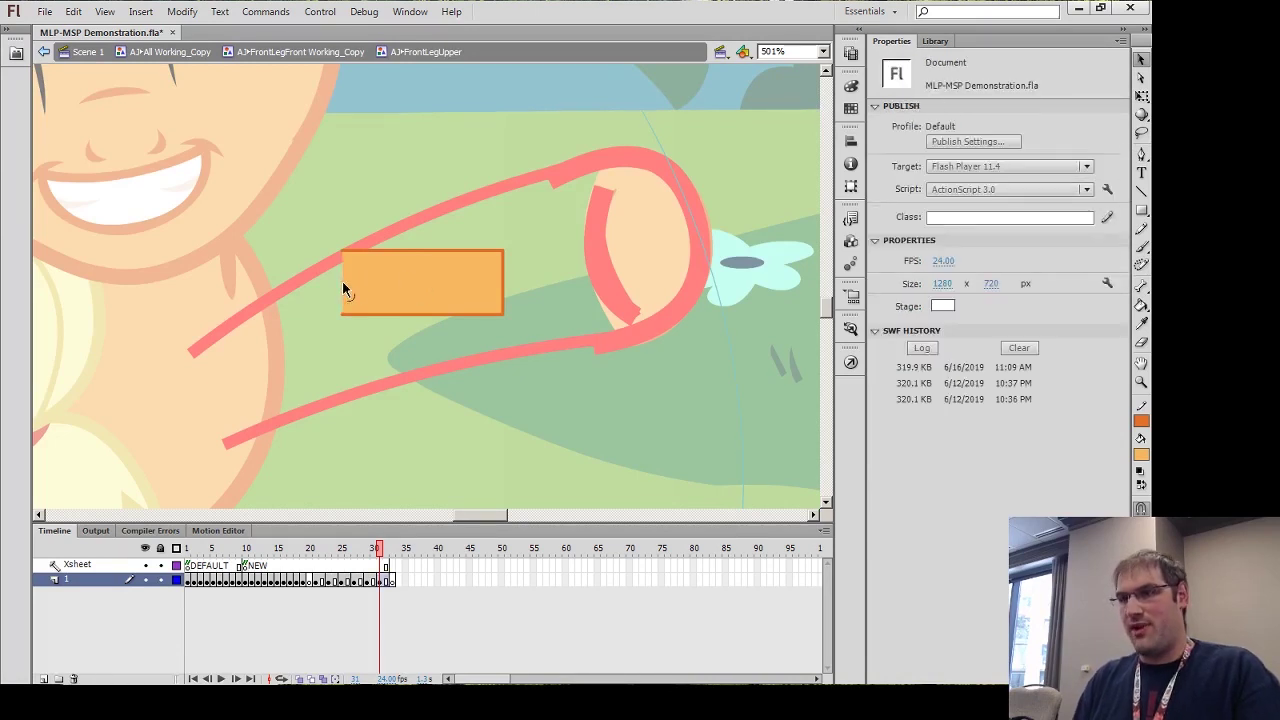
click(504, 267)
key(Delete)
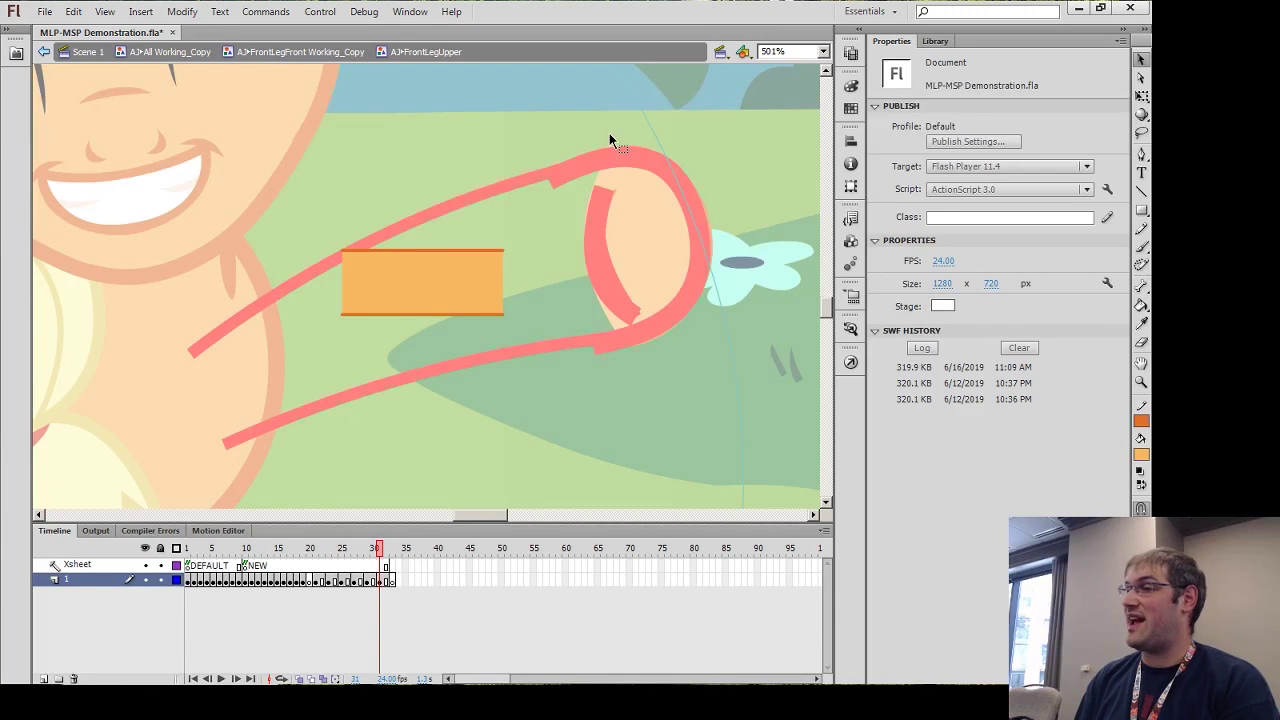
Set the whole shape's stroke to 5 and its line caps to None
key(ctrl+a)
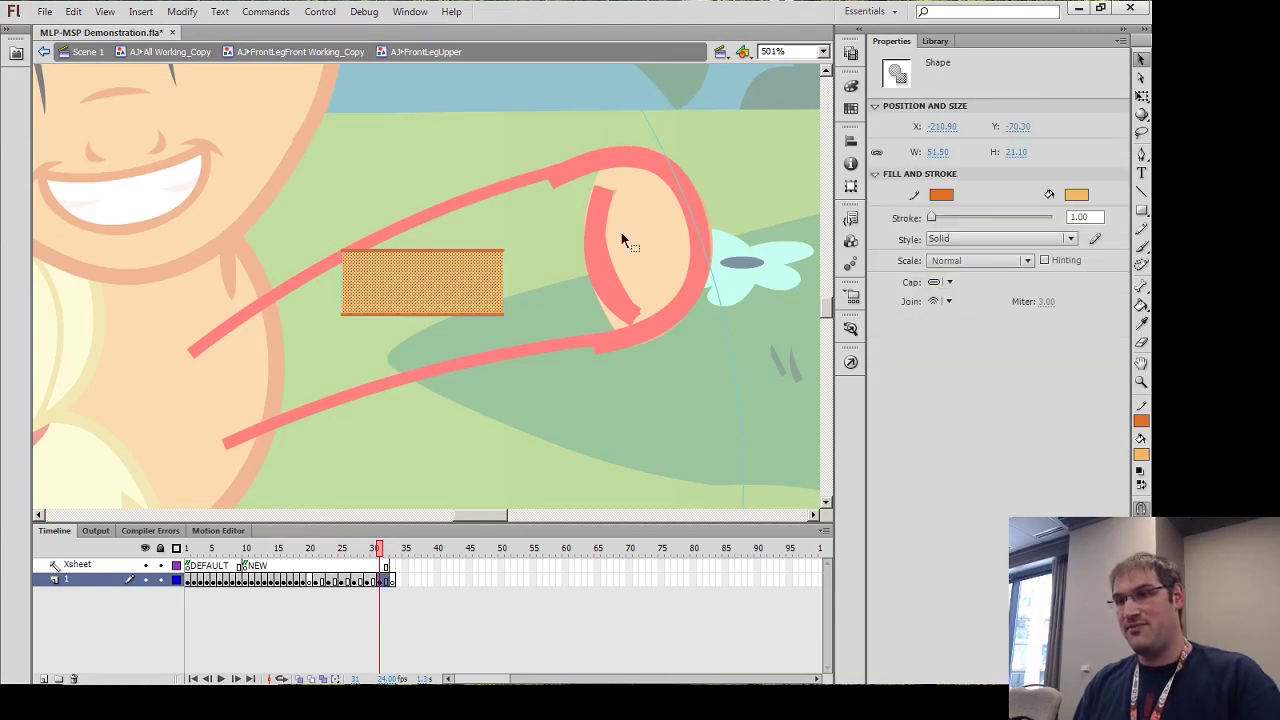
click(1080, 218)
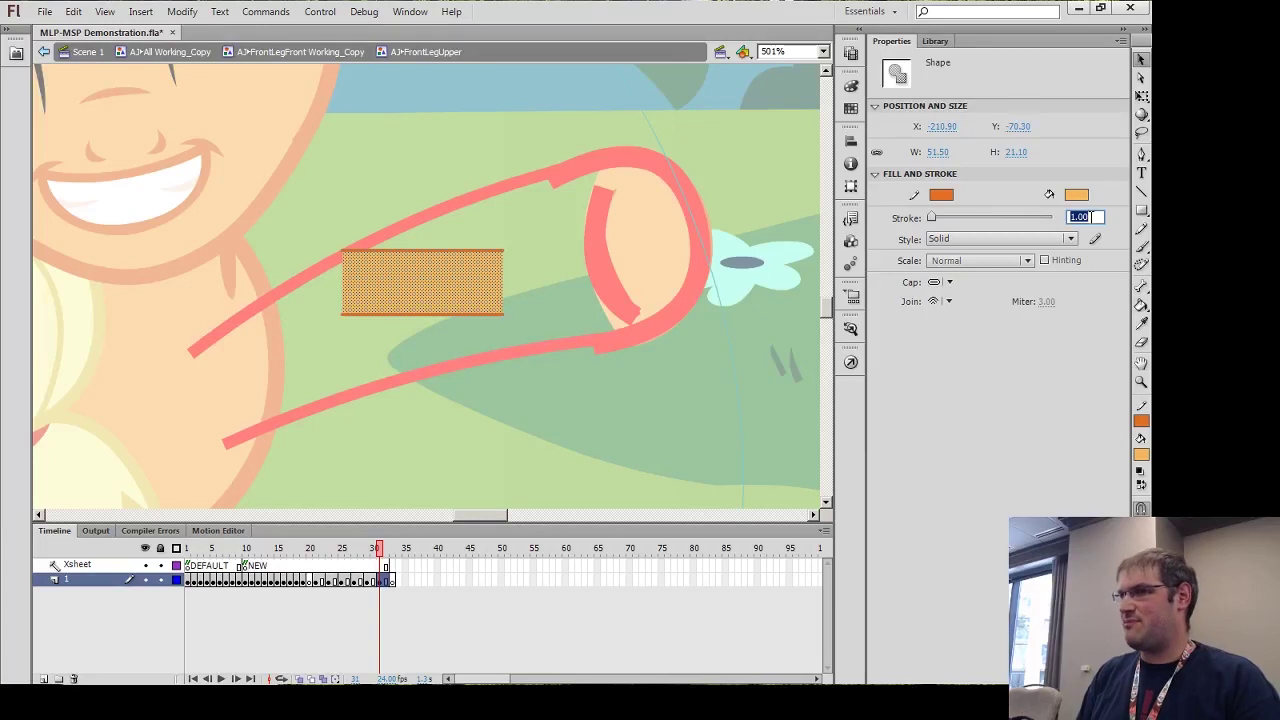
text(5)
key(Return)
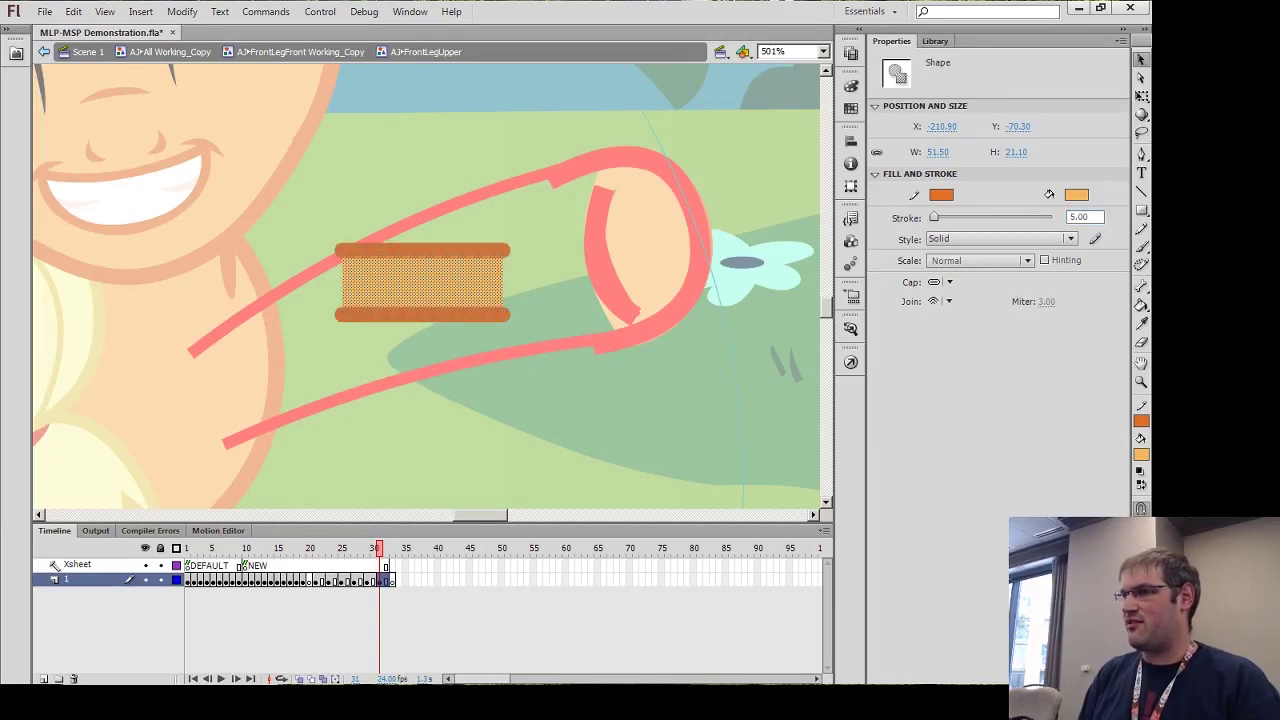
click(941, 282)
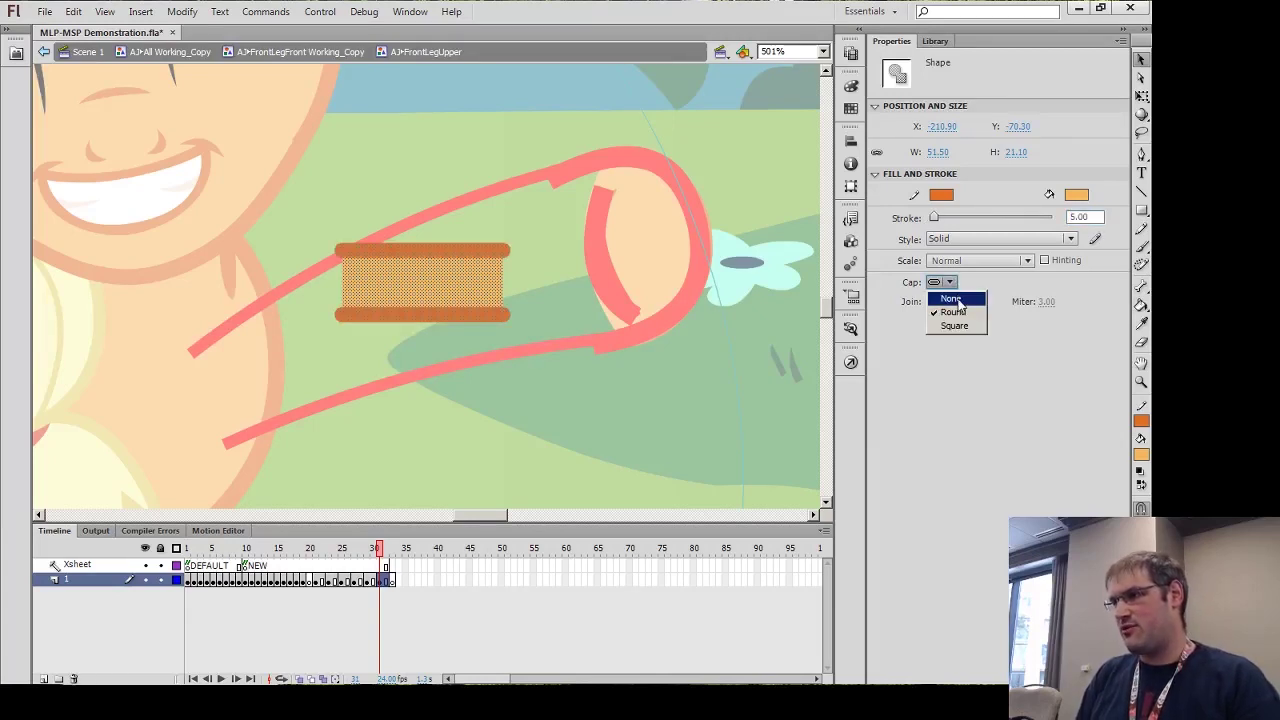
click(950, 299)
click(641, 337)
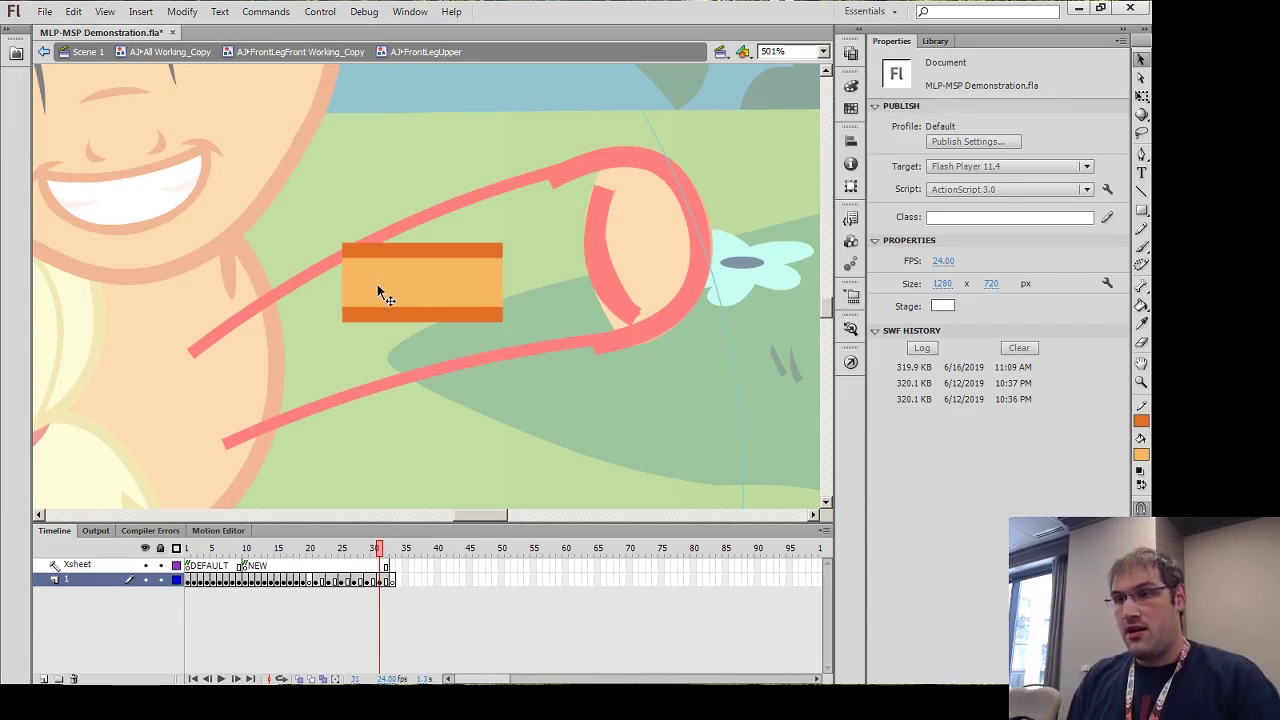
Fit the rectangle's four corners to the ends of the leg guide lines and bend its long edges along them
mouse_move(347, 255)
mouse_down()
mouse_move(271, 289)
mouse_move(196, 351)
mouse_up()
mouse_move(345, 318)
mouse_down()
mouse_move(254, 443)
mouse_move(232, 446)
mouse_up()
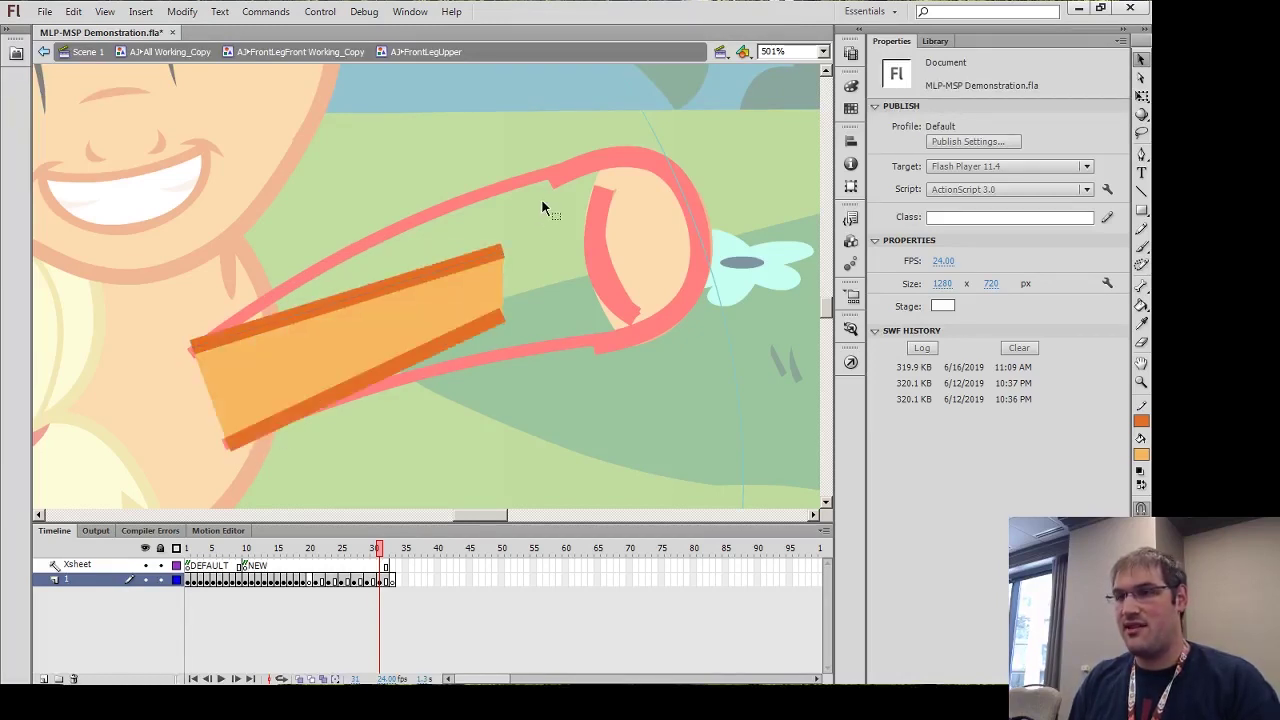
drag(499, 251, 603, 160)
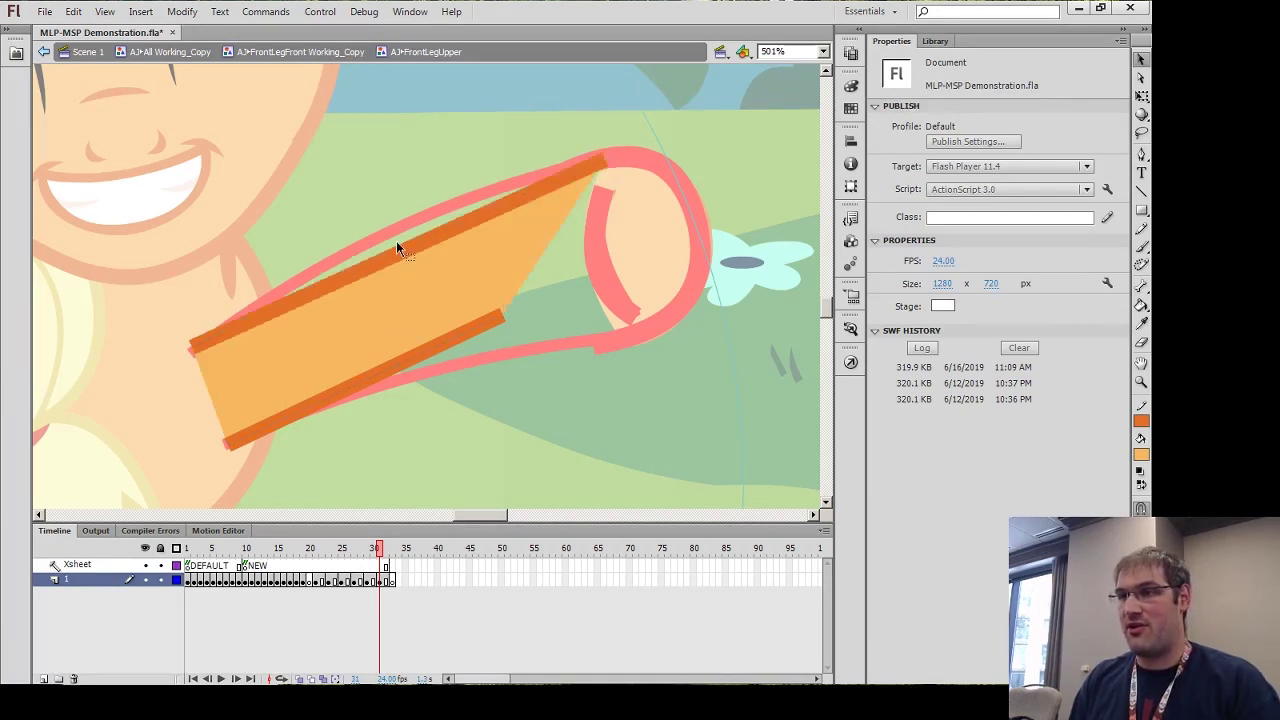
drag(393, 254, 389, 232)
mouse_move(497, 313)
mouse_down()
mouse_move(555, 334)
mouse_move(636, 338)
mouse_up()
drag(488, 372, 487, 377)
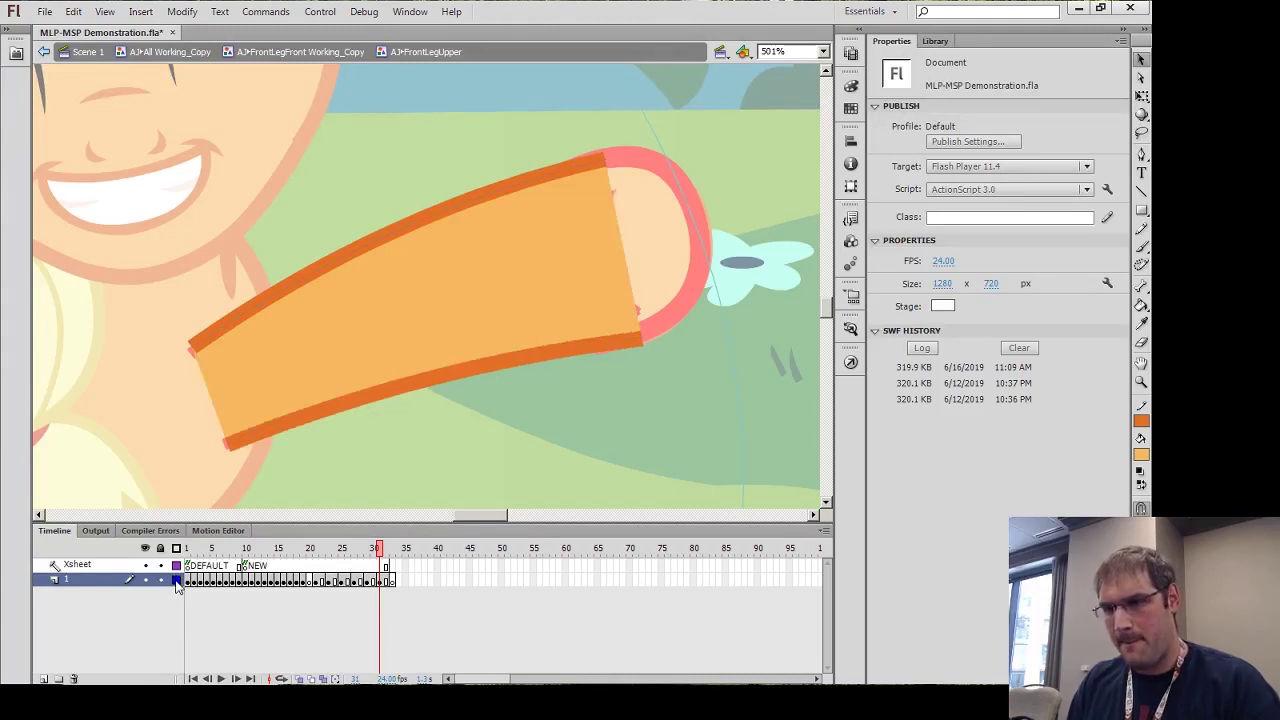
Display layer 1 as outlines, refine the lower leg edge's curve against the guide, and restore the filled display
click(176, 581)
drag(444, 378, 443, 373)
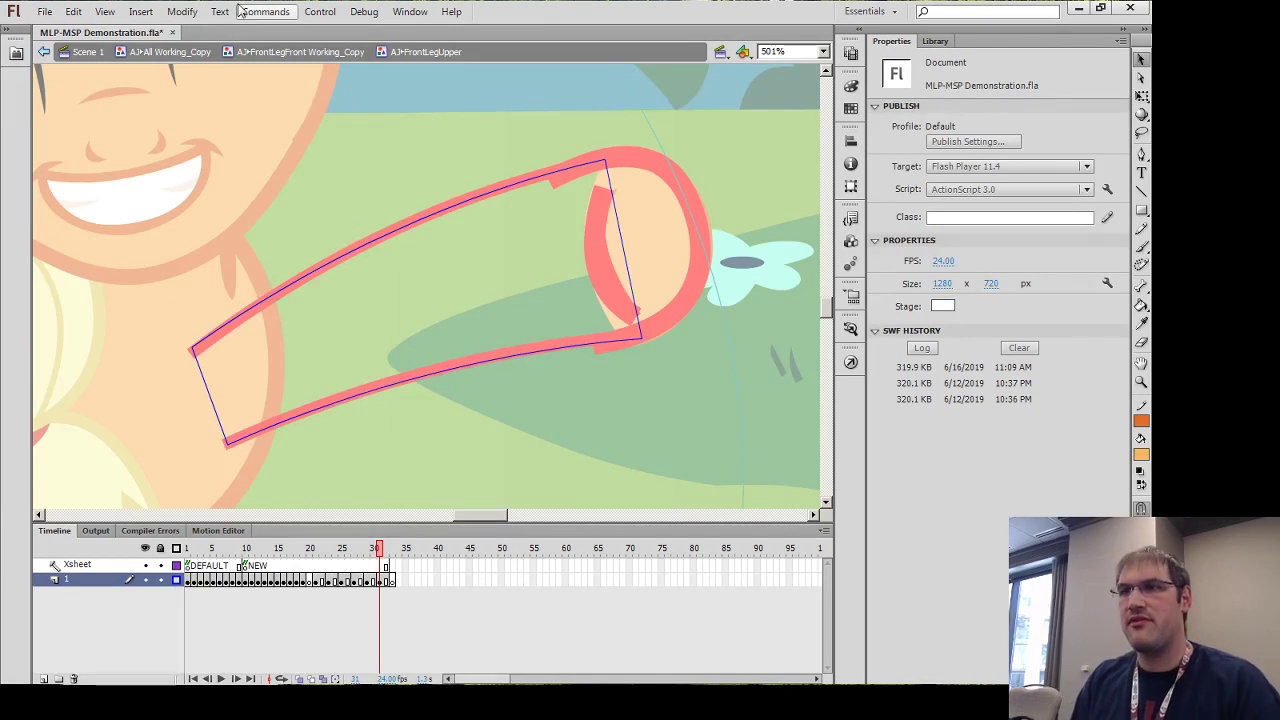
click(176, 581)
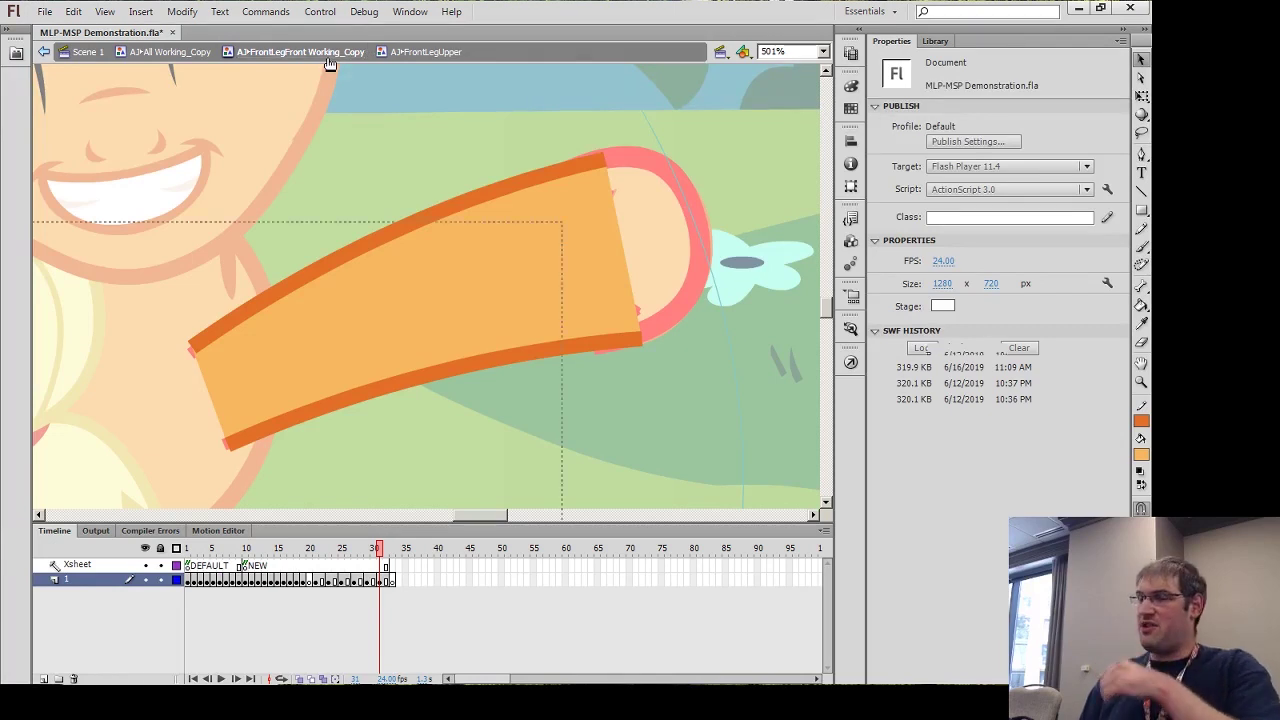
Compare the upper-leg symbol's frame 29 and frame 31 drawings, and return to the front-leg symbol
click(328, 53)
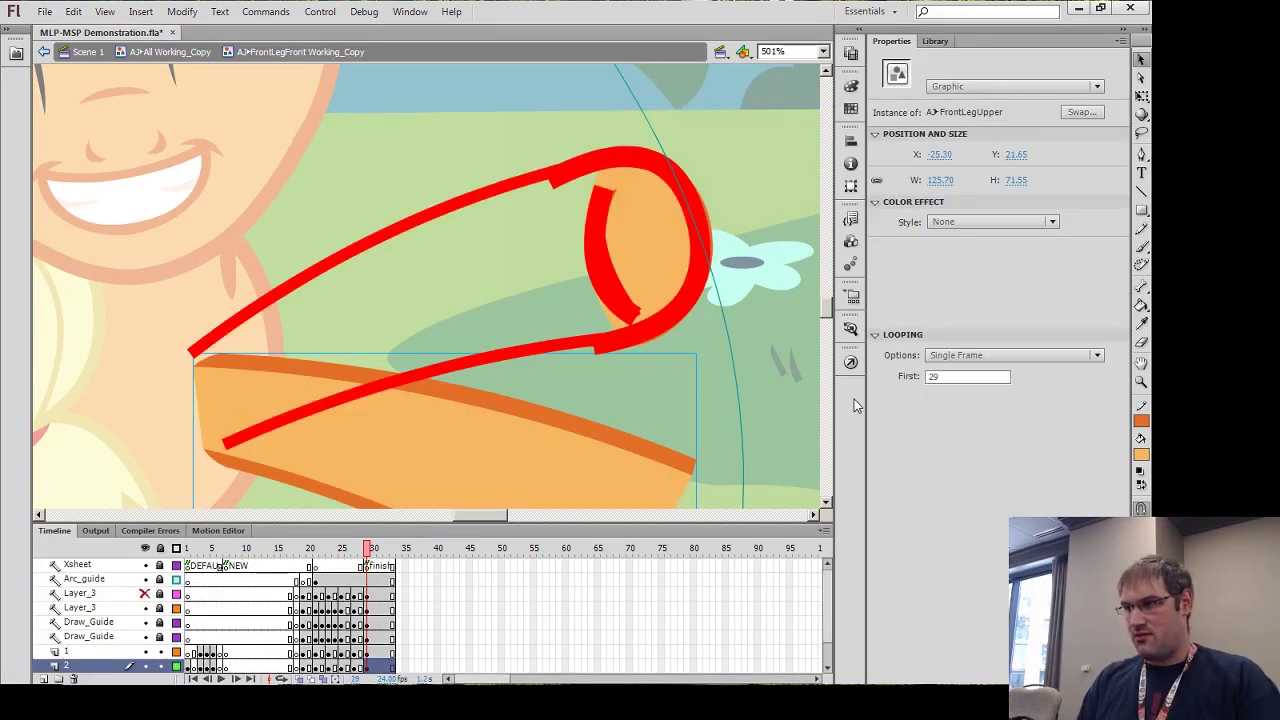
double_click(575, 500)
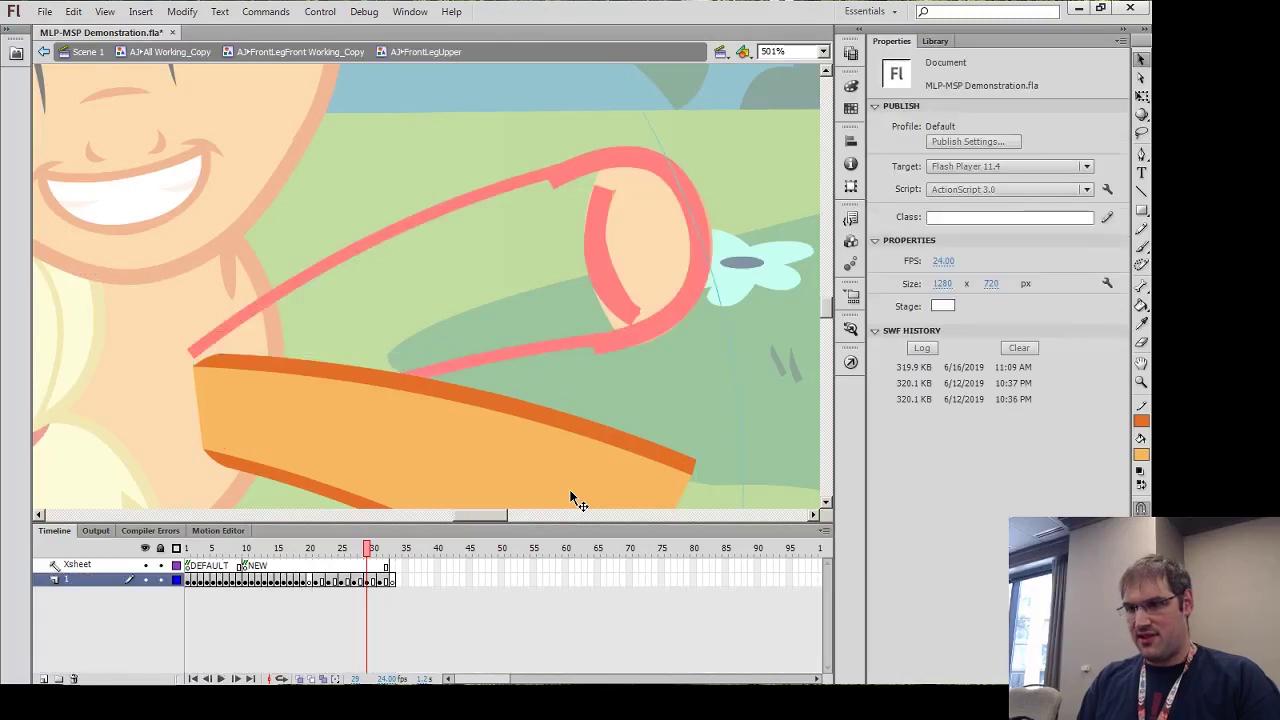
key(period)
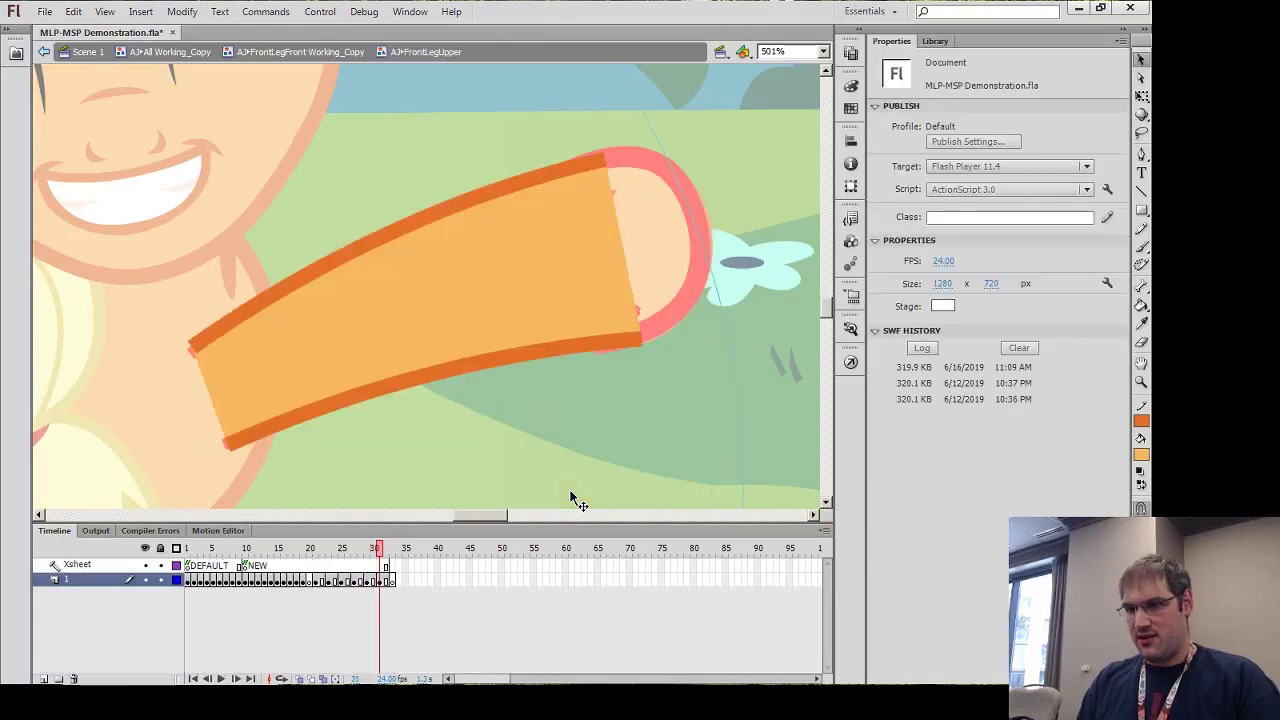
double_click(395, 121)
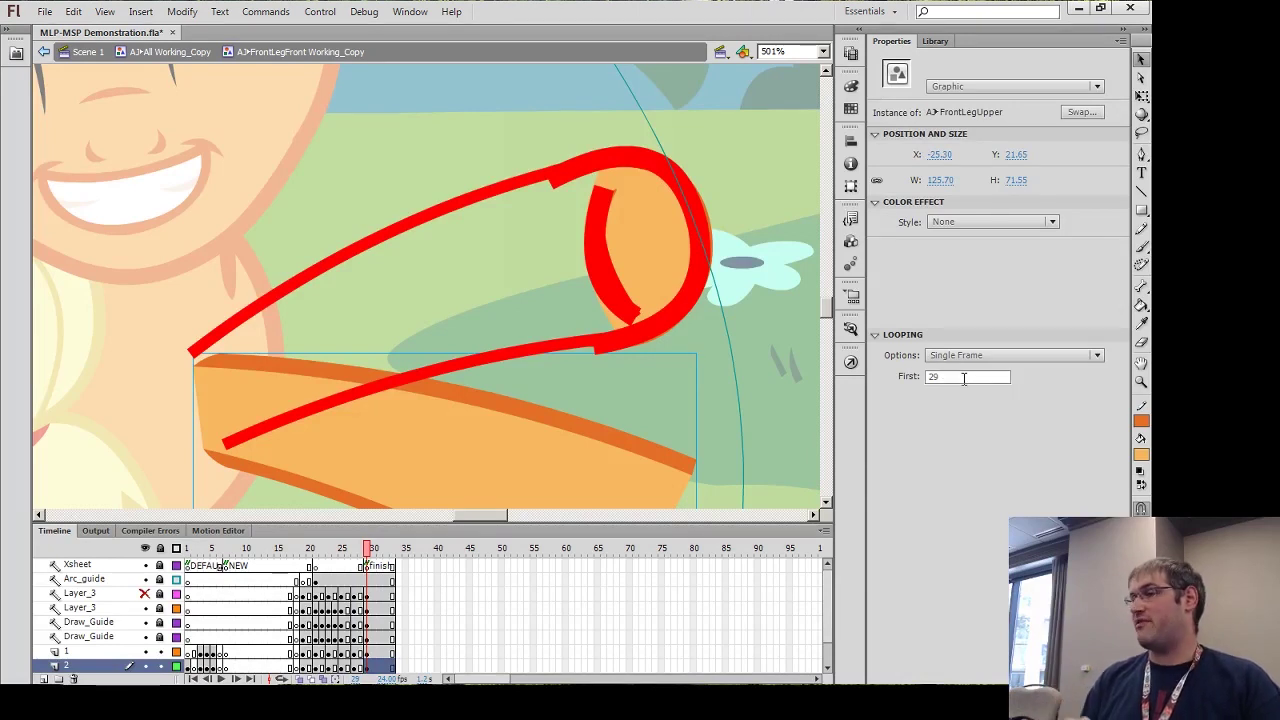
Examine the looping options of the upper-leg instance, keeping Single Frame
click(1096, 356)
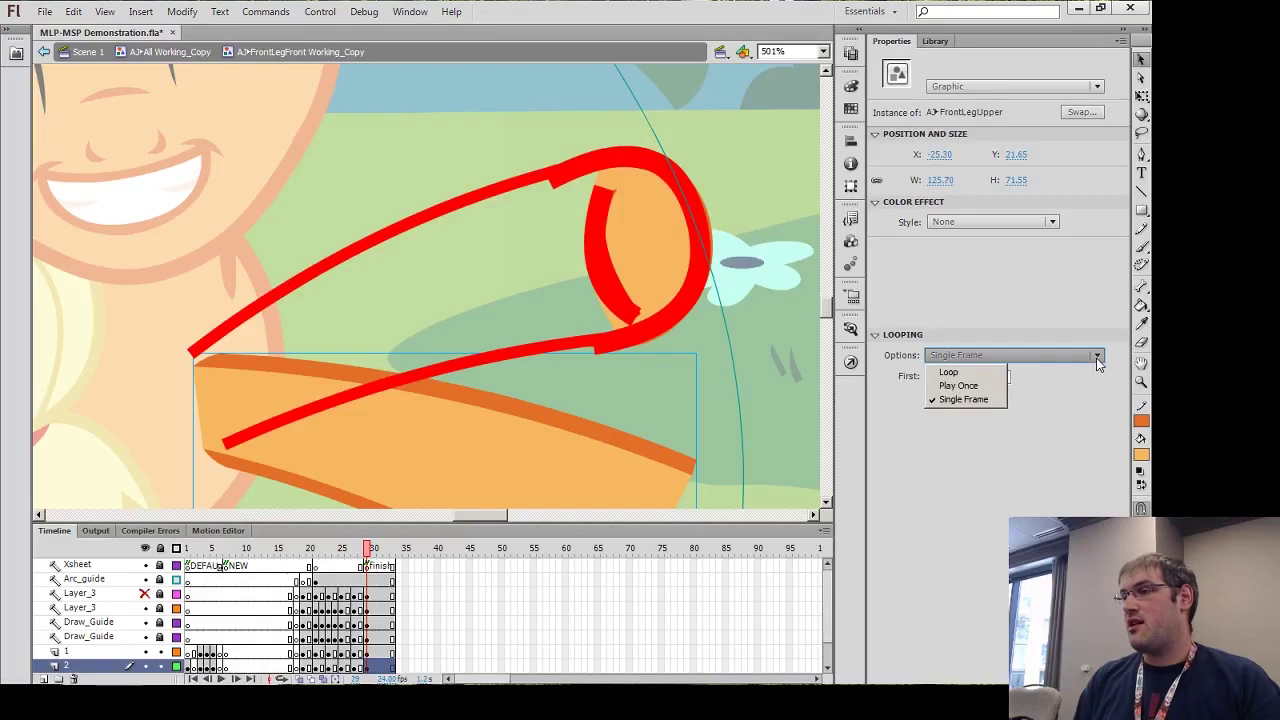
click(989, 404)
click(1004, 355)
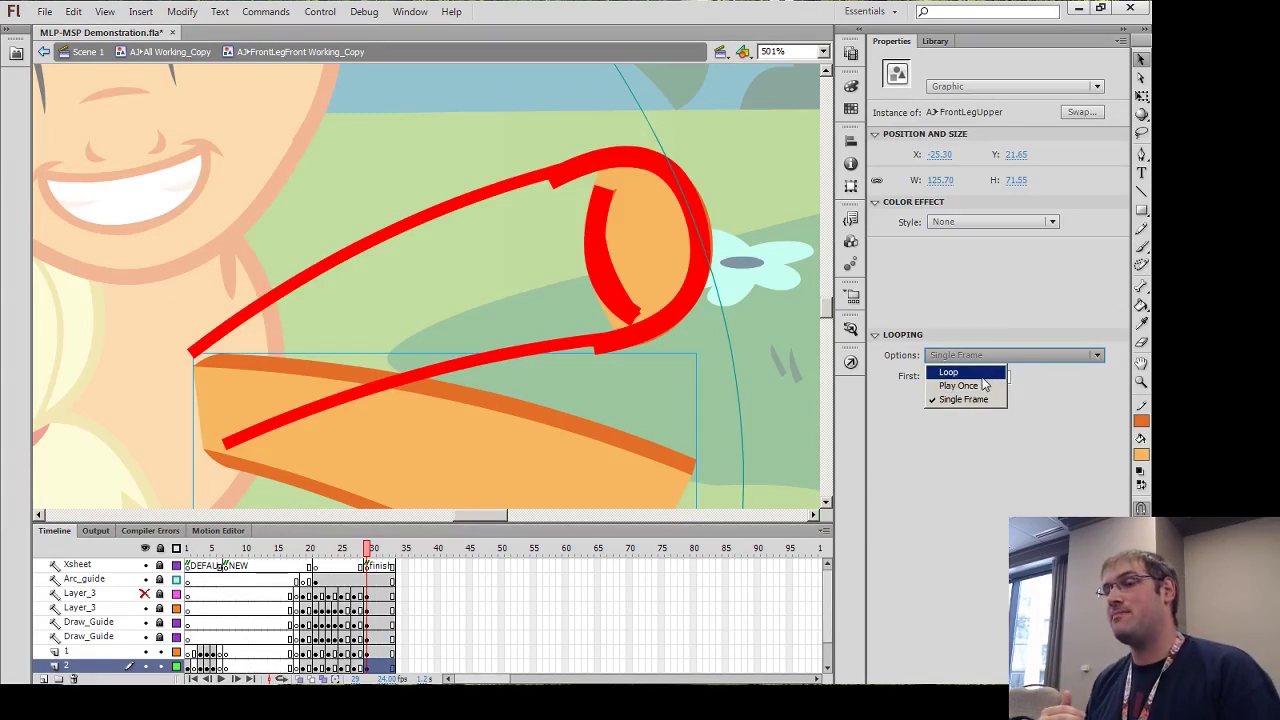
click(1046, 381)
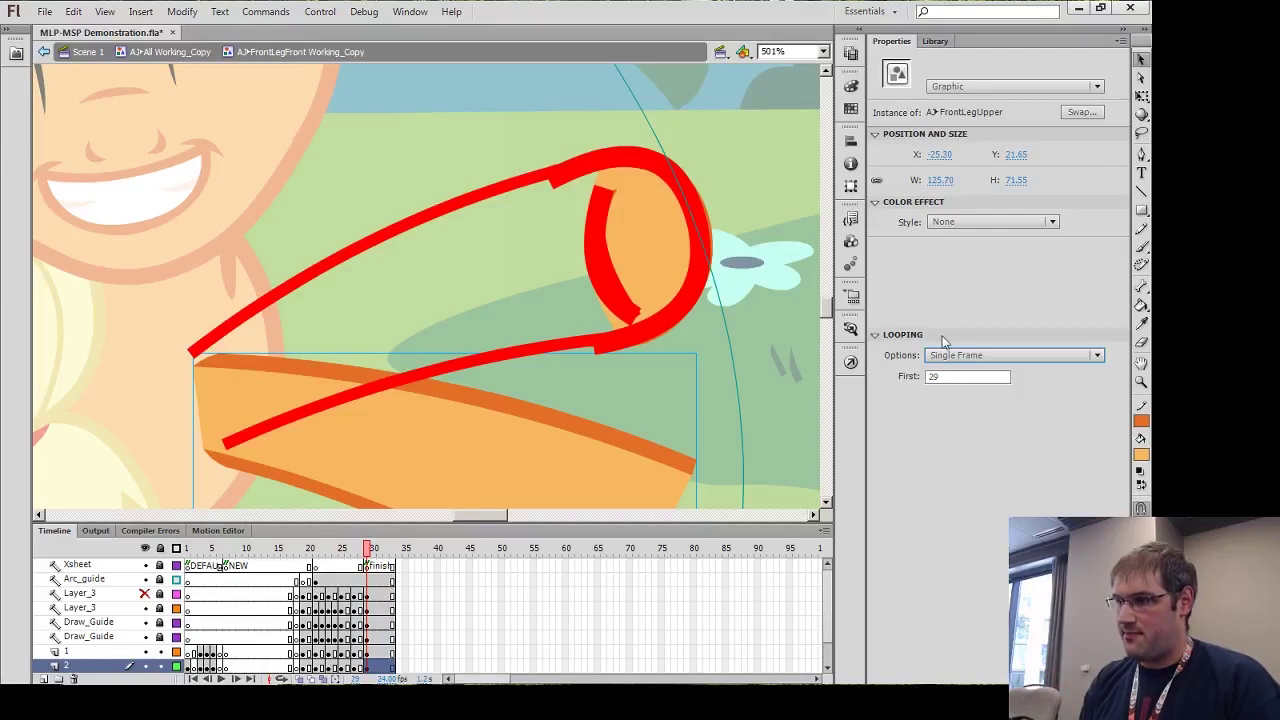
Set the upper-leg instance's first frame to 31 and hide the arc, drawing and sketch guide layers
click(956, 376)
text(31)
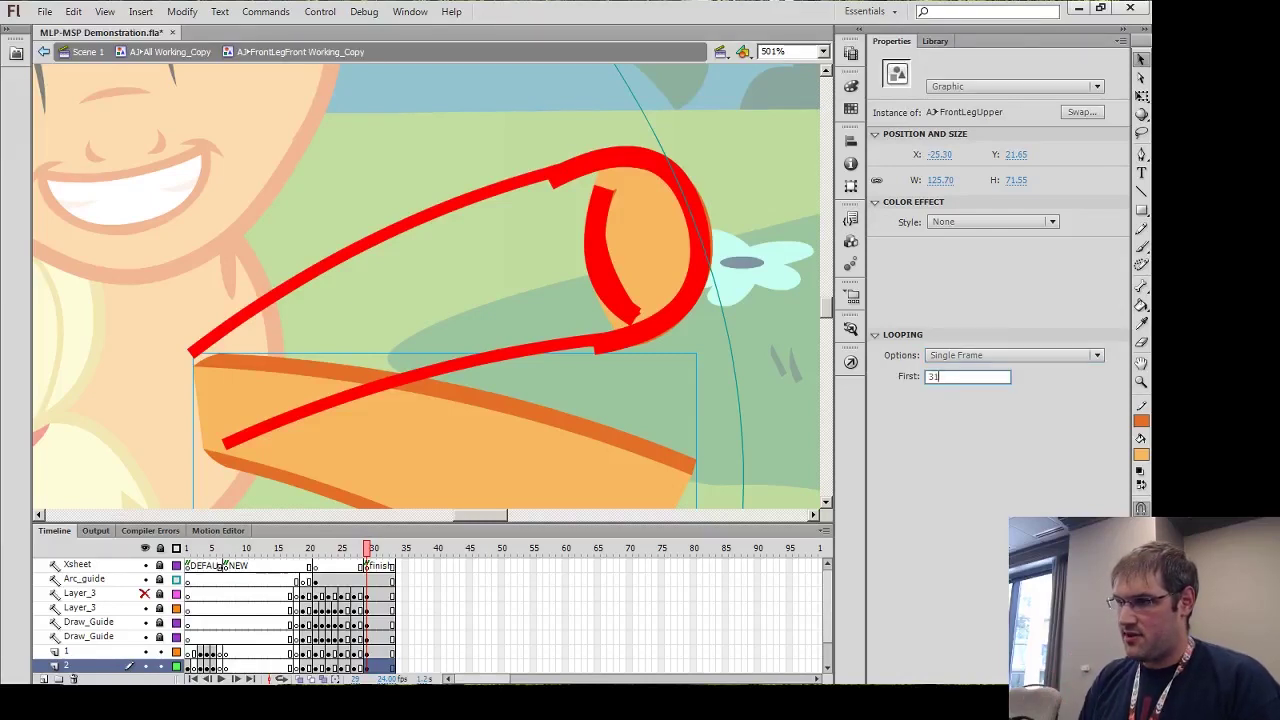
key(Return)
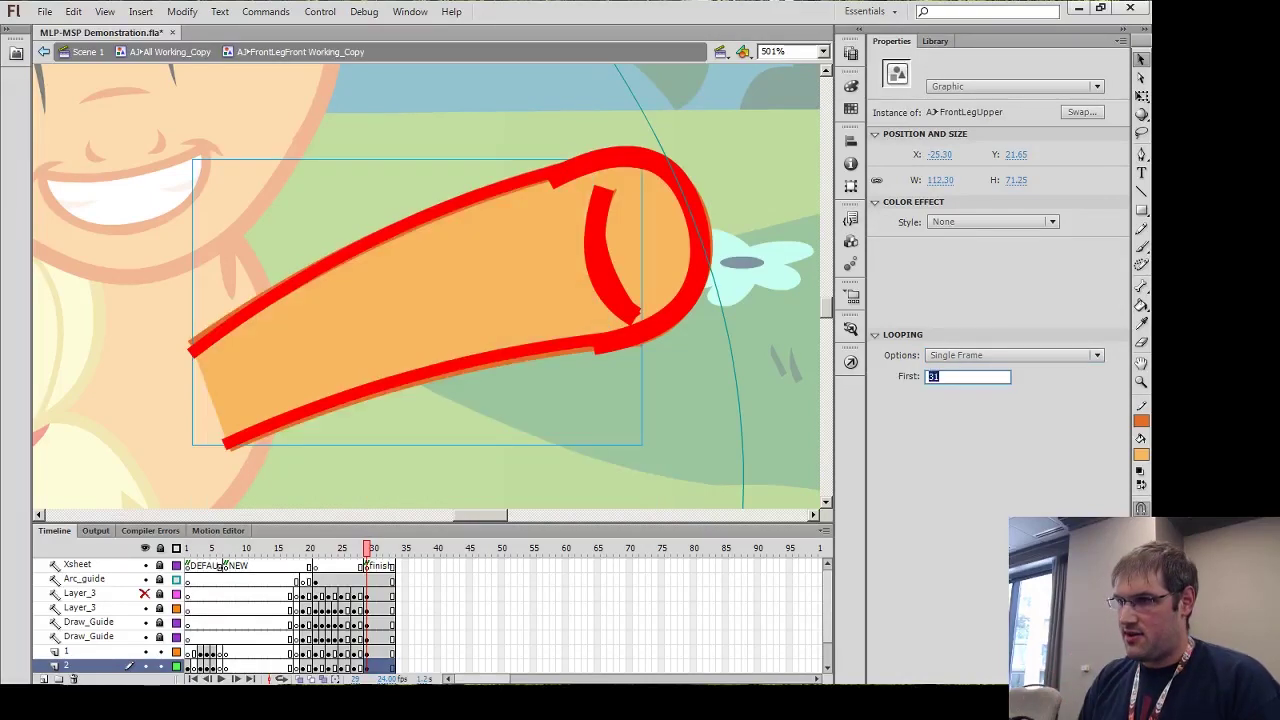
click(709, 383)
mouse_move(155, 636)
mouse_down()
mouse_move(152, 580)
mouse_move(155, 593)
mouse_up()
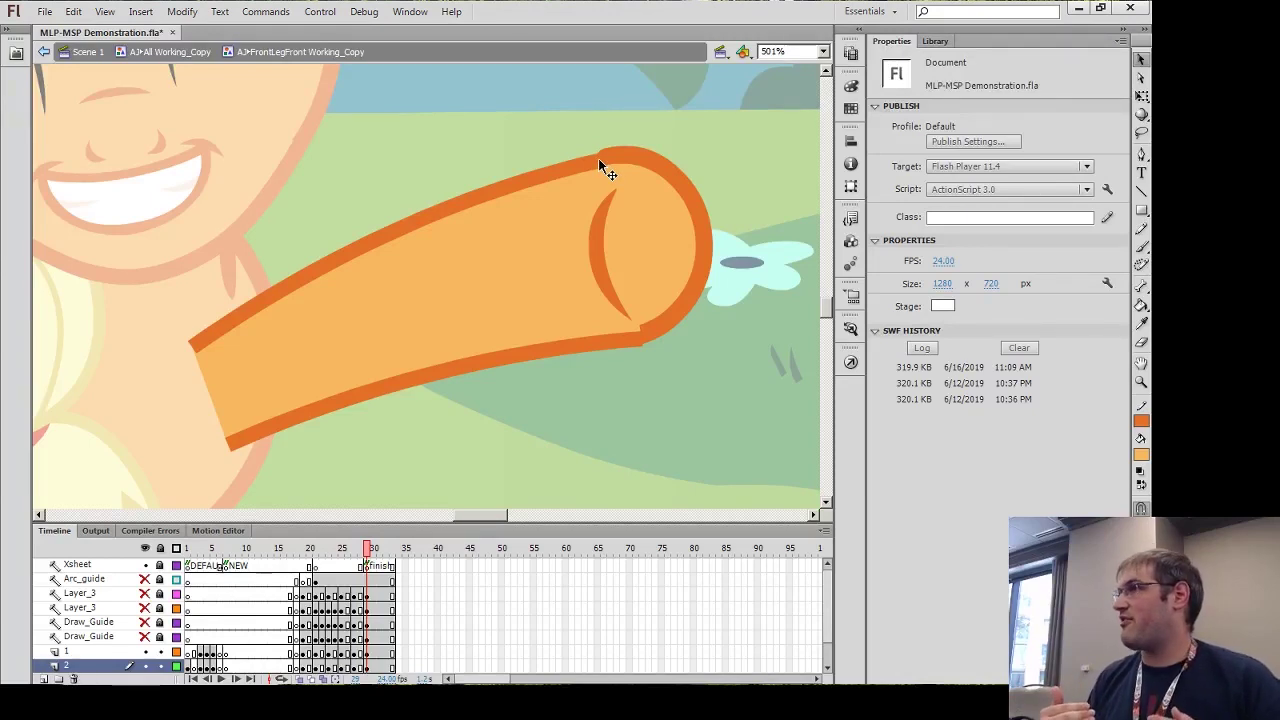
Inside the upper-leg symbol, convert the frame 31 leg drawing's outline strokes to fills
double_click(404, 289)
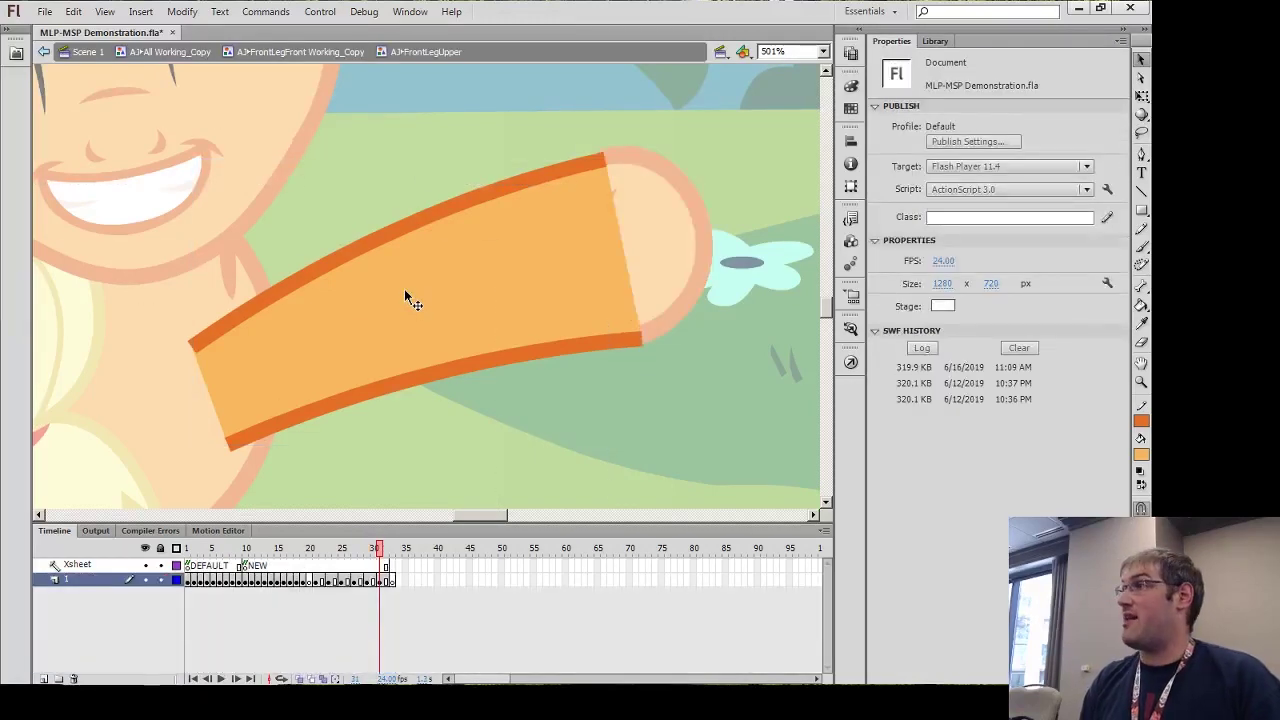
key(ctrl+equal)
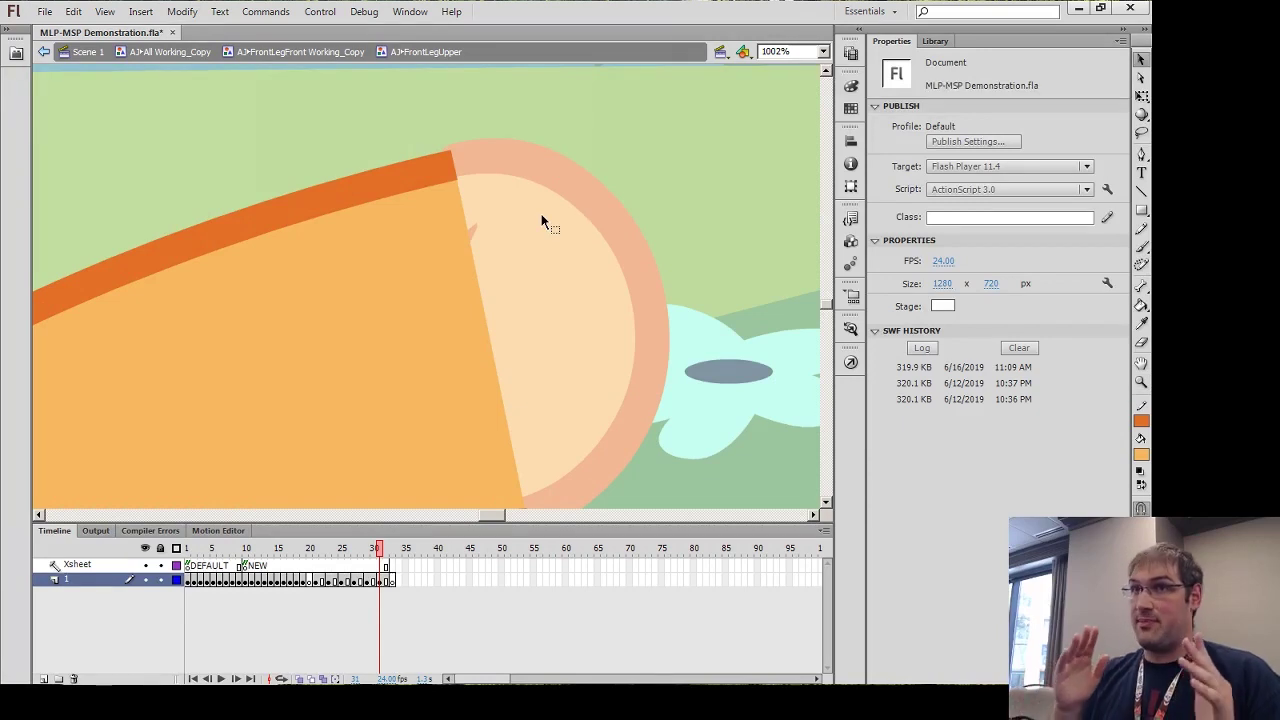
alt+click(490, 218)
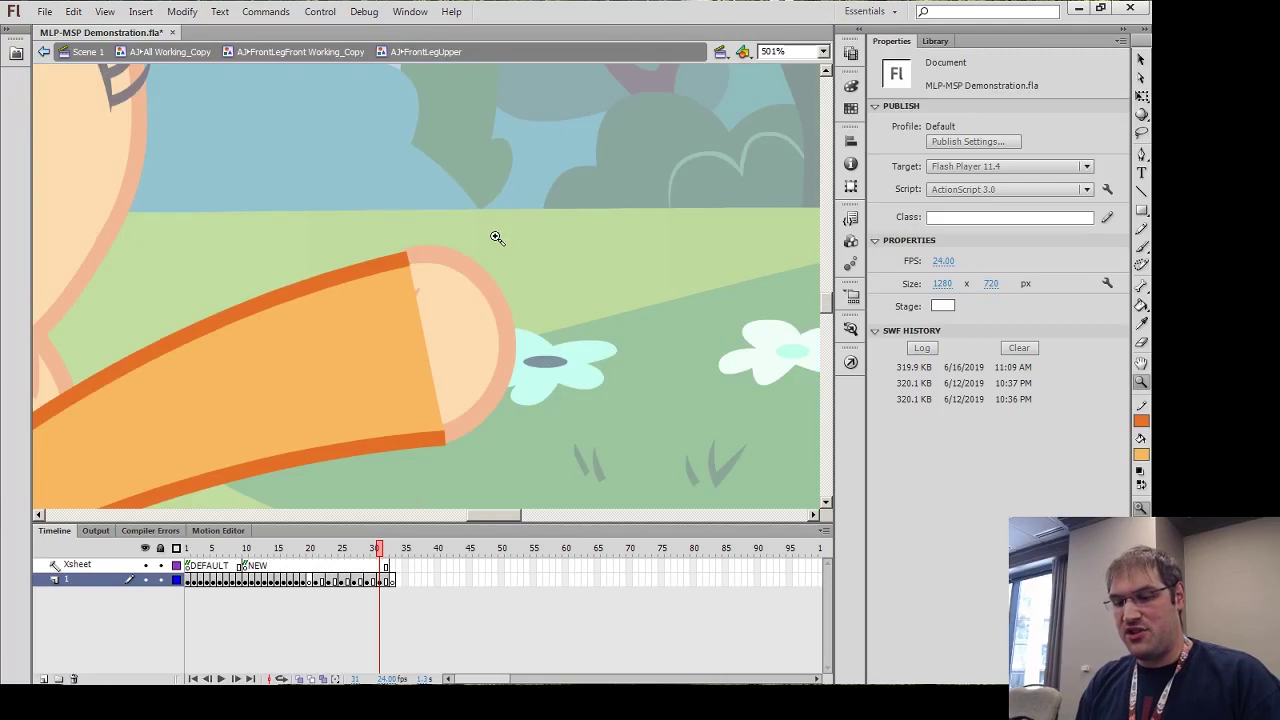
scroll(452, 261, left, 5)
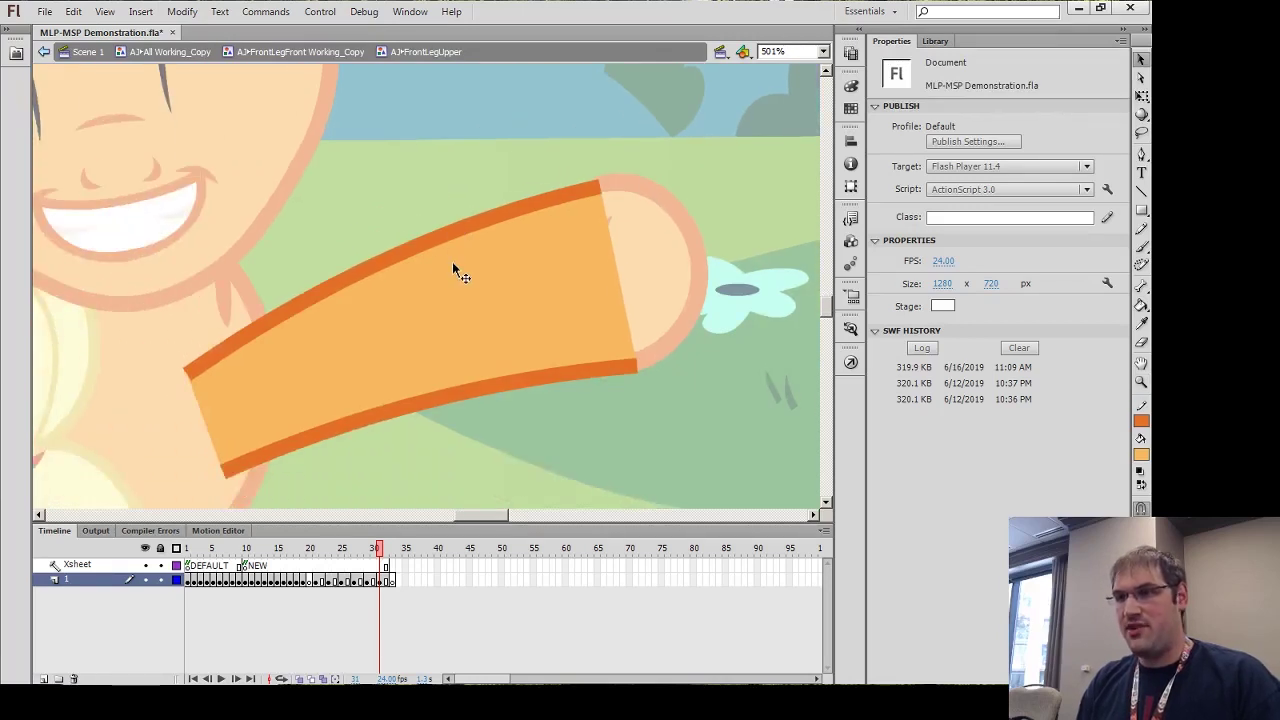
click(419, 251)
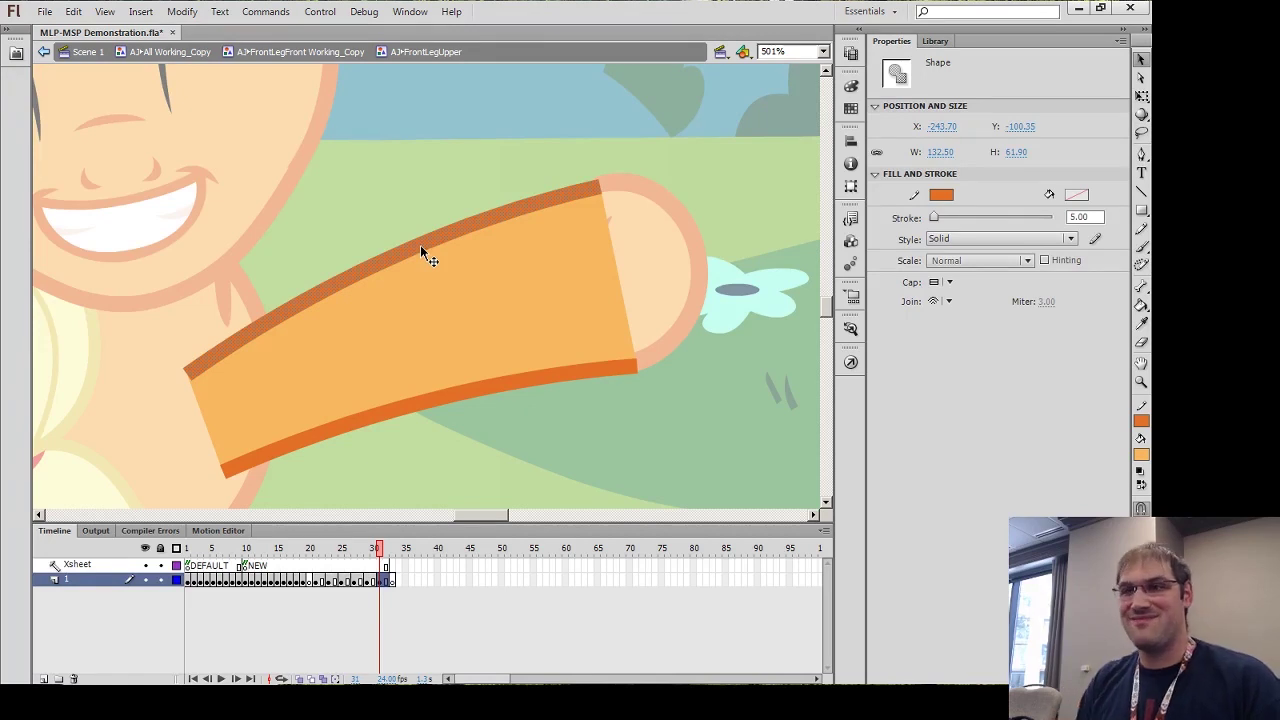
click(374, 208)
key(ctrl+a)
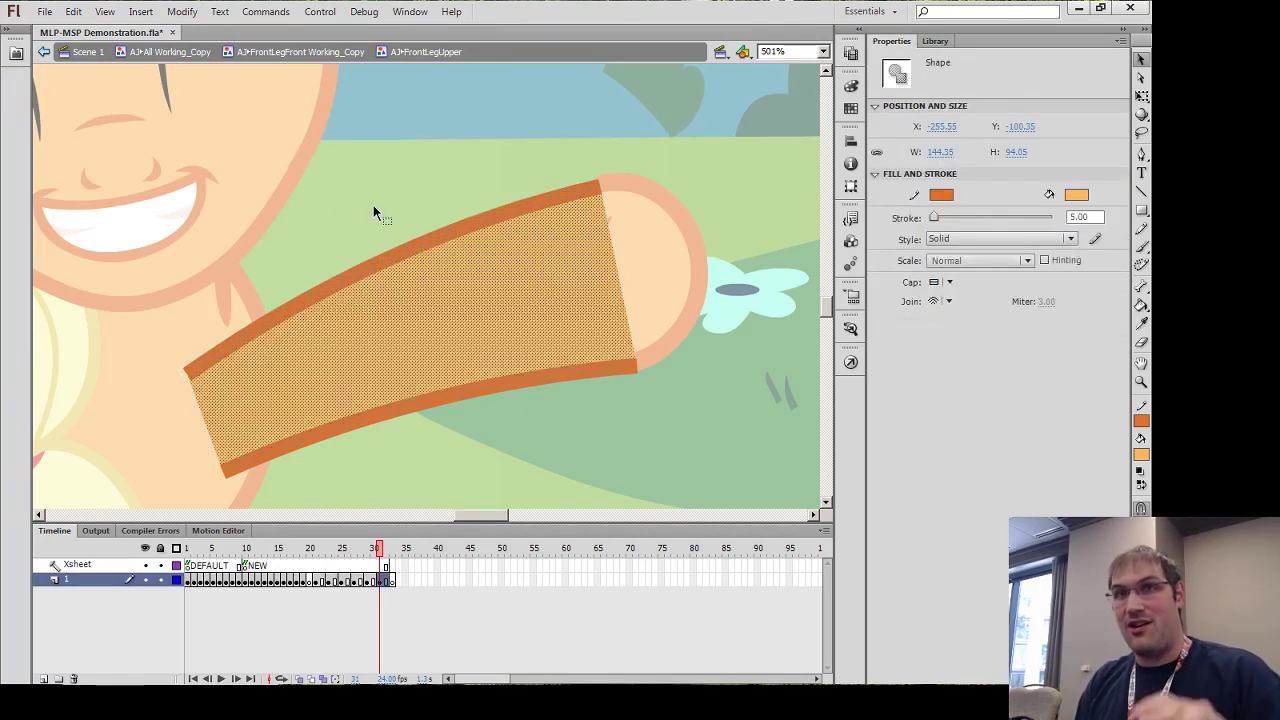
click(178, 12)
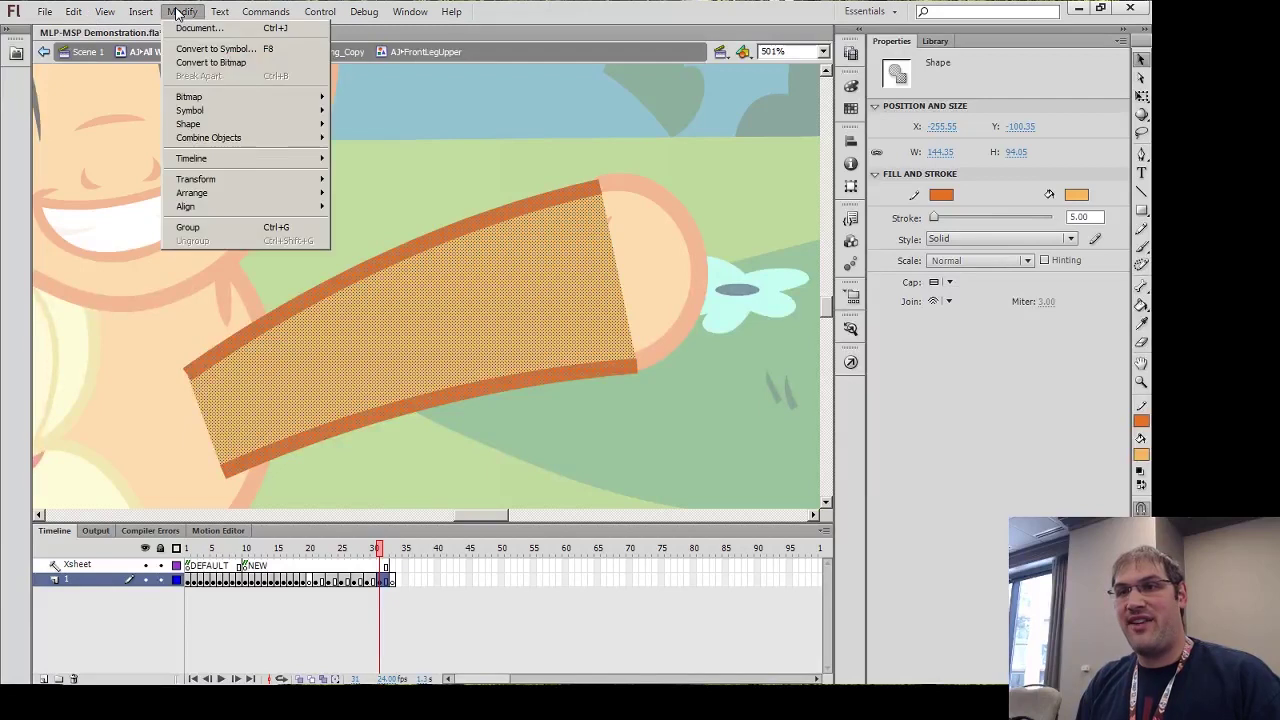
mouse_move(266, 126)
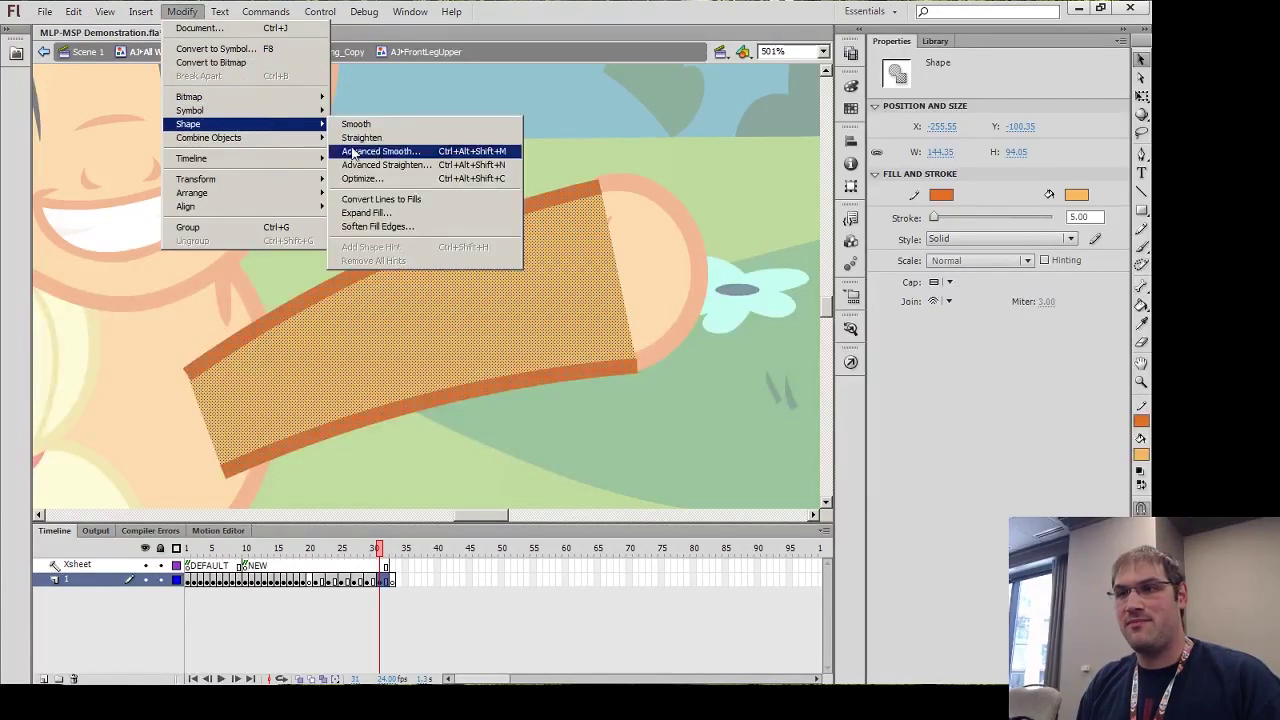
click(385, 199)
click(413, 181)
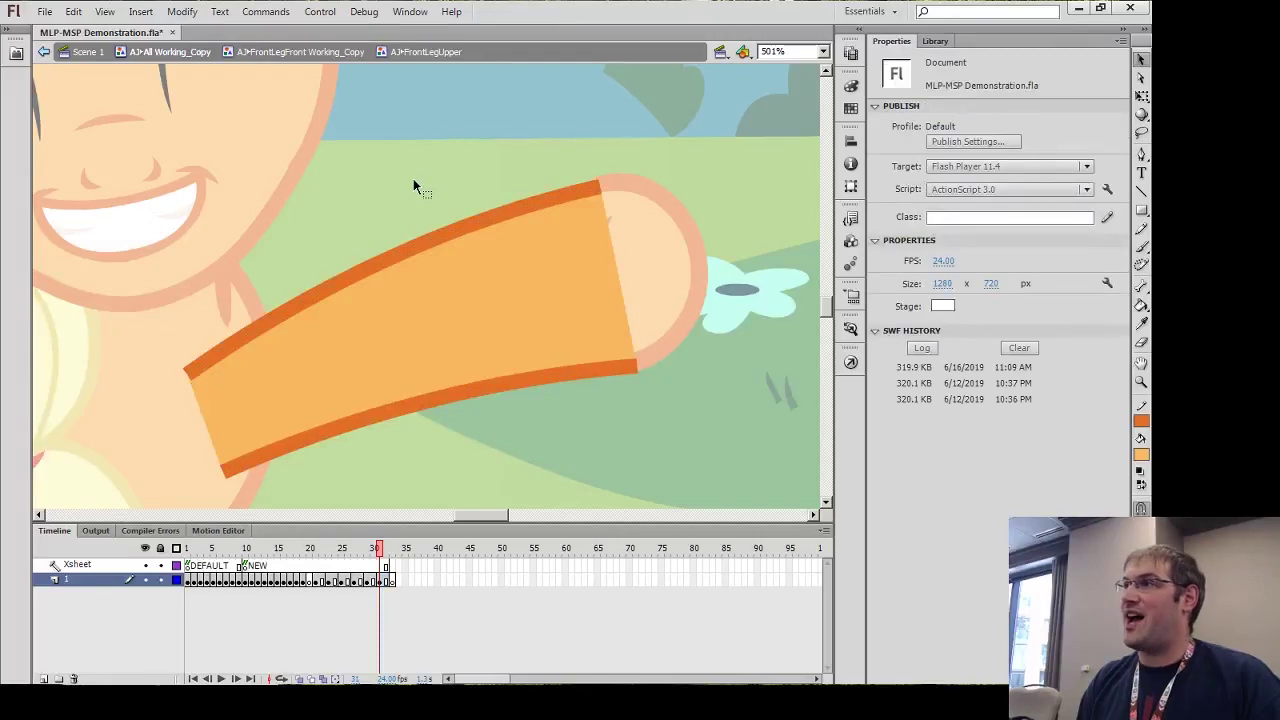
Display layer 1 as outlines and fit the hoof-end corners of the leg's upper line to the hoof's outline thickness
key(z)
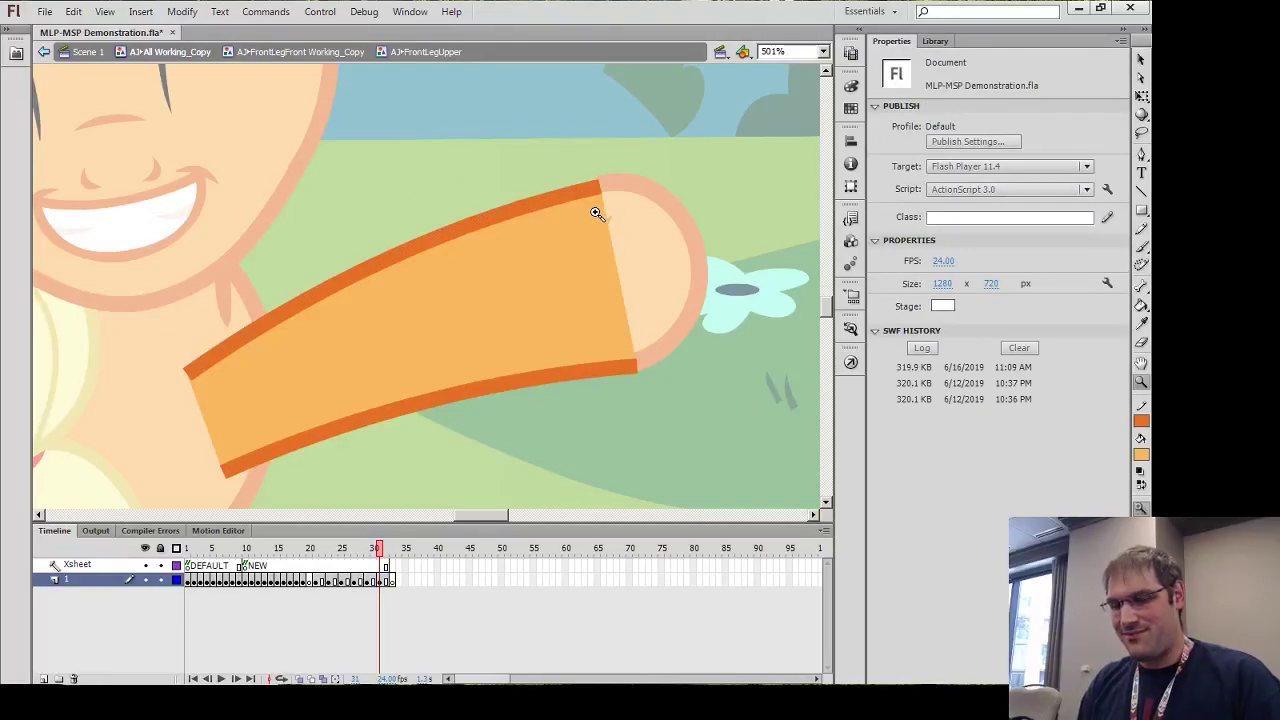
click(596, 210)
click(434, 286)
key(v)
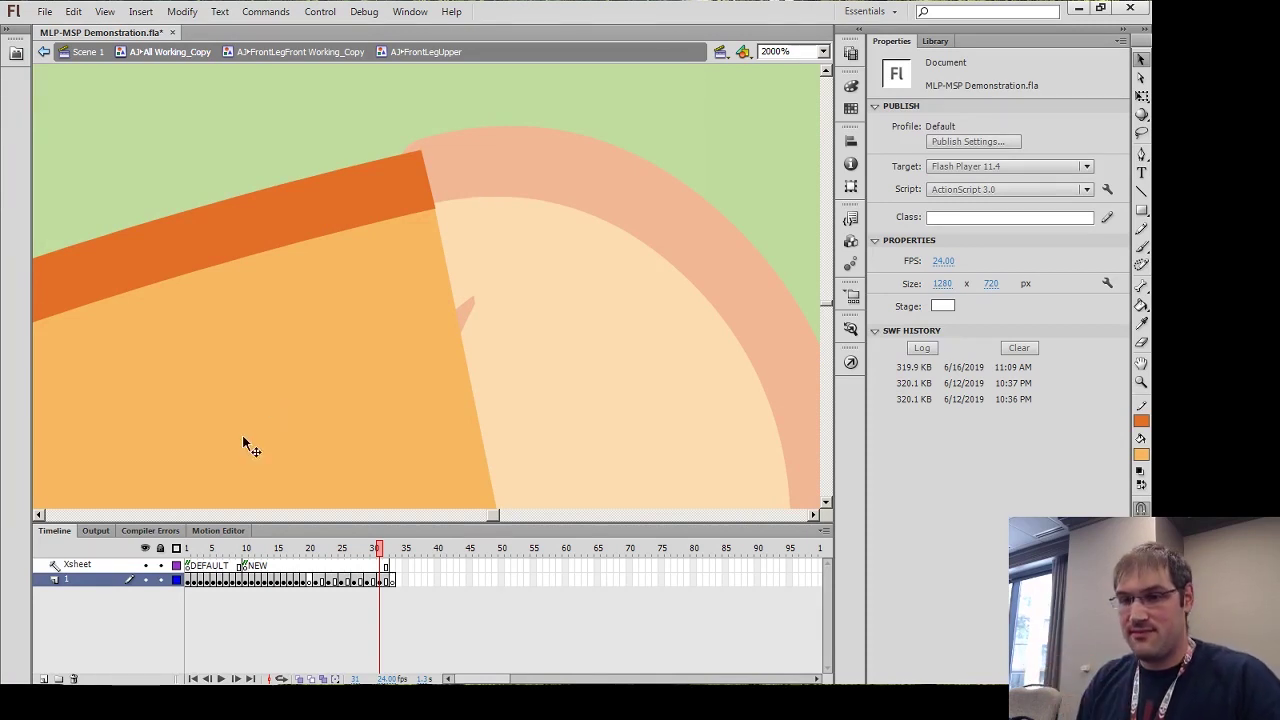
click(177, 580)
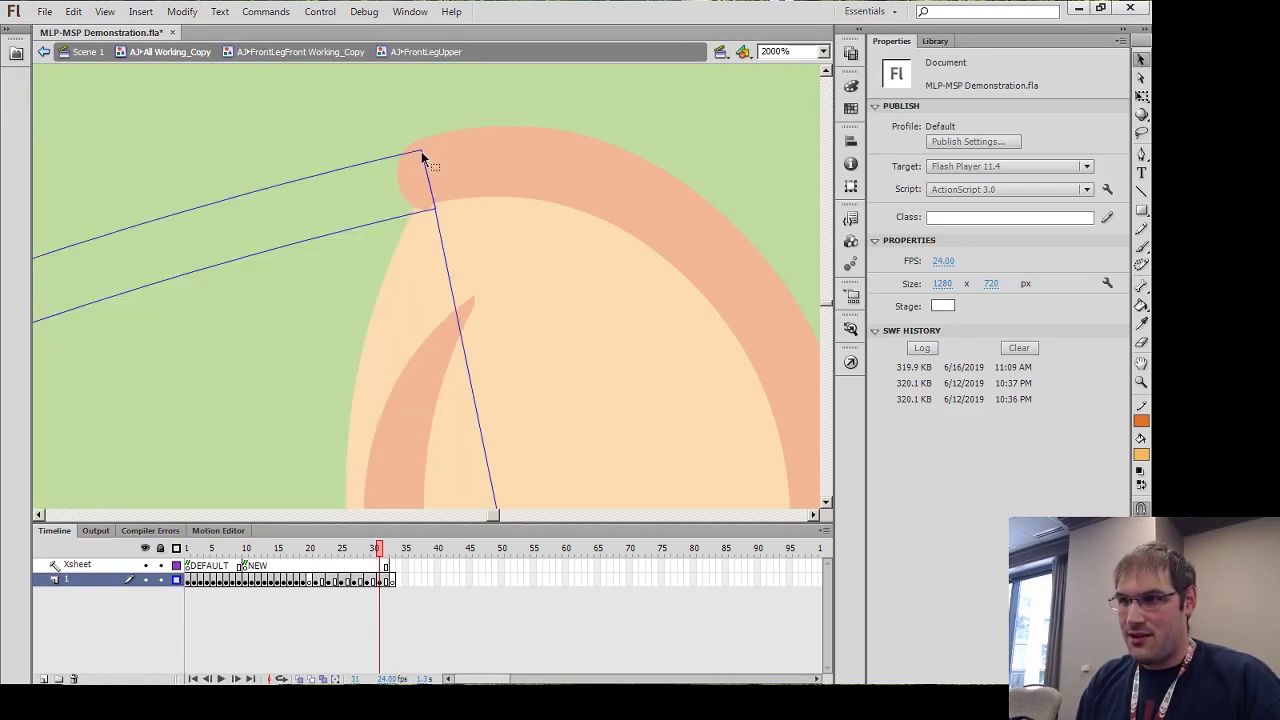
drag(421, 154, 450, 130)
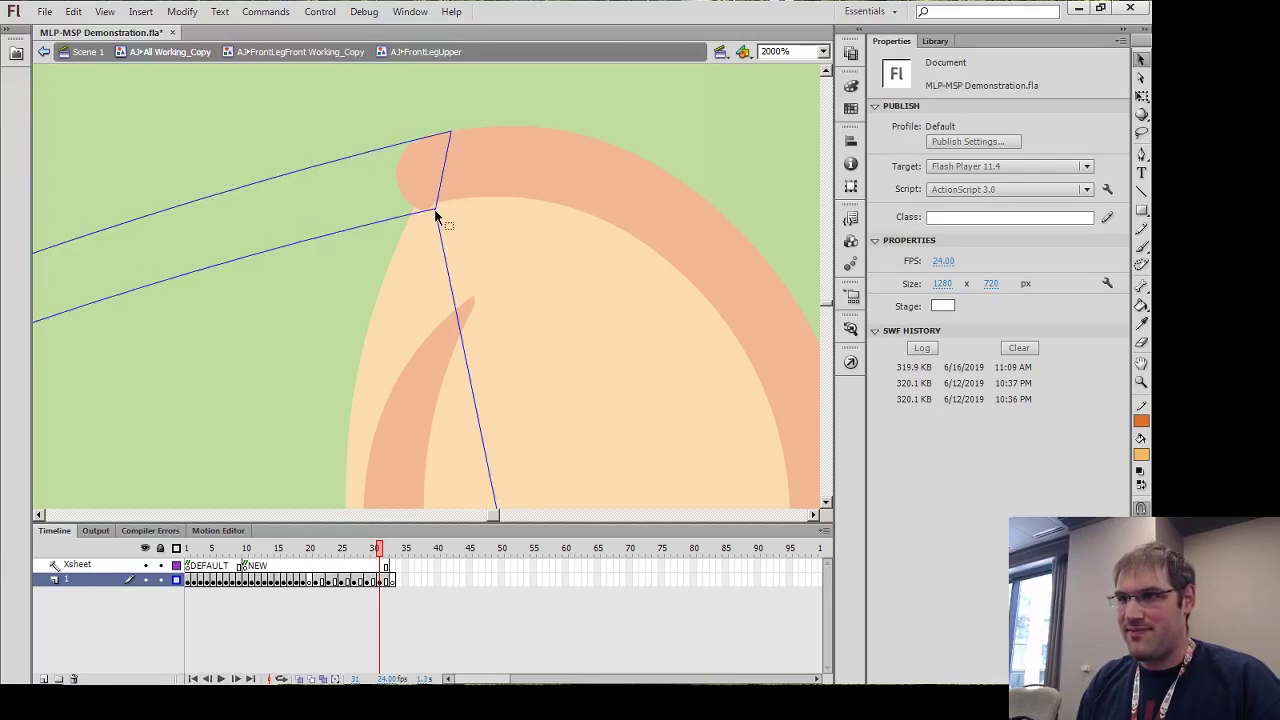
drag(435, 209, 438, 211)
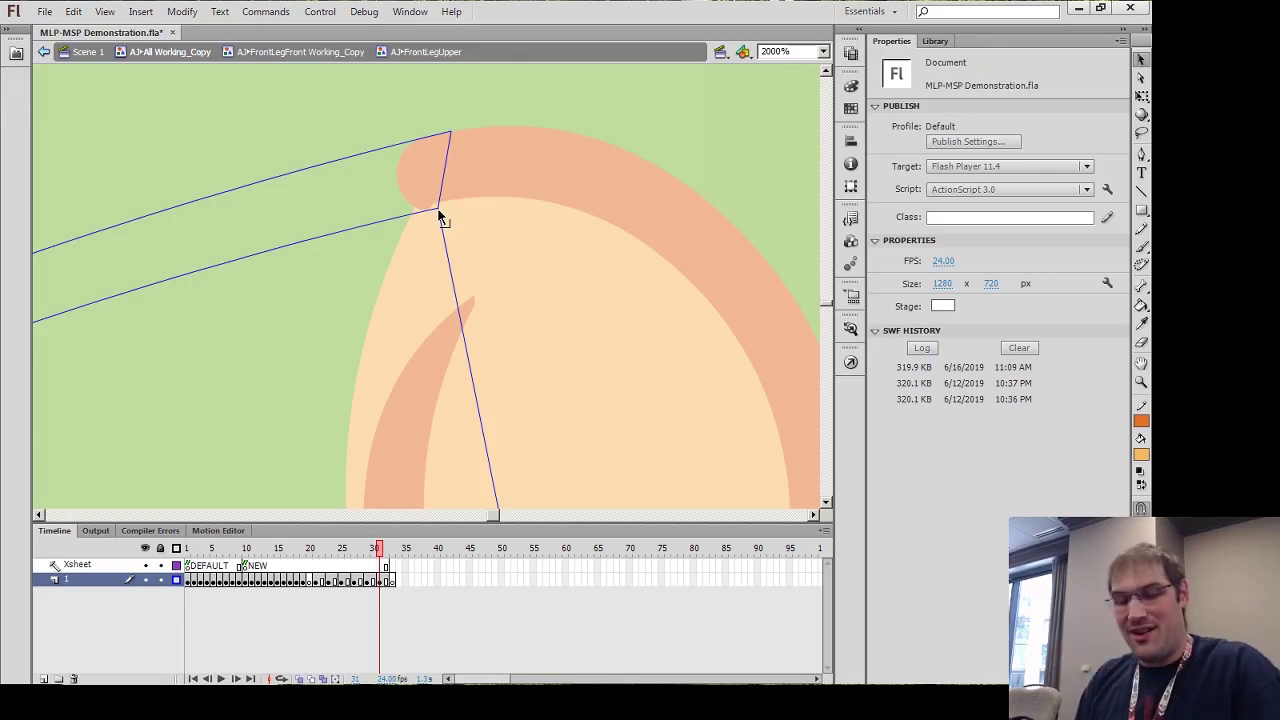
key(a)
click(440, 226)
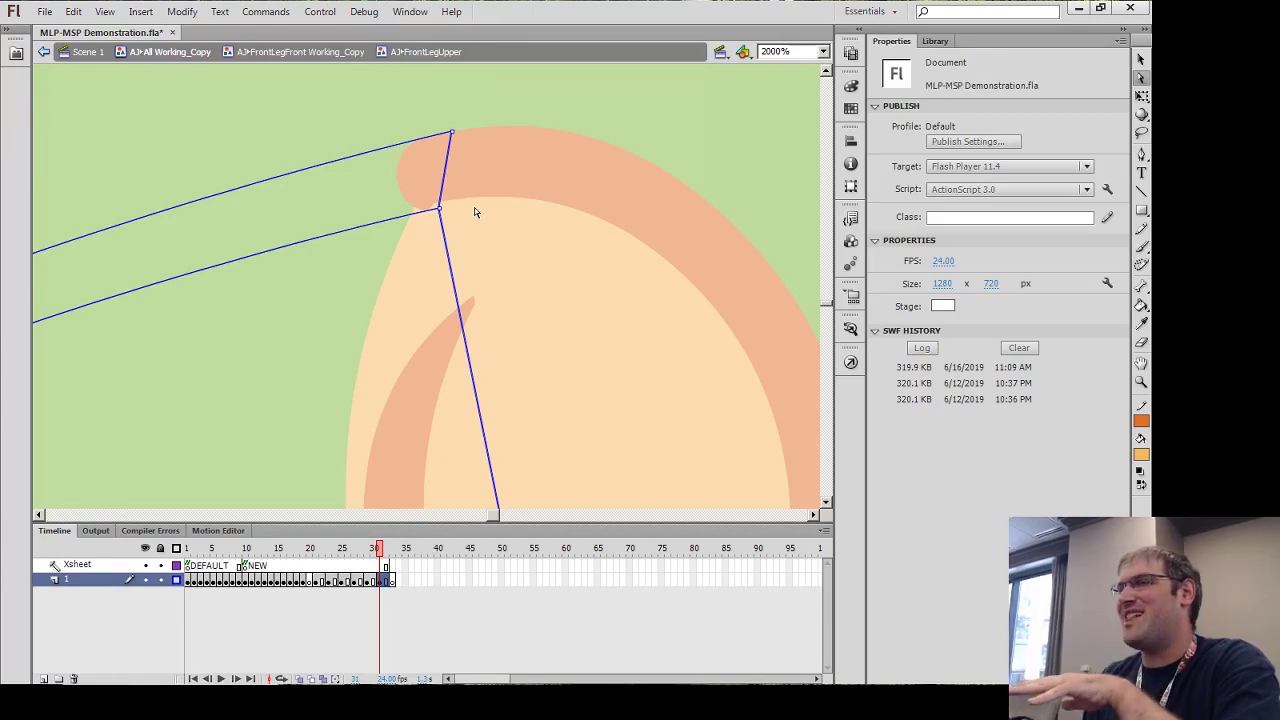
key(v)
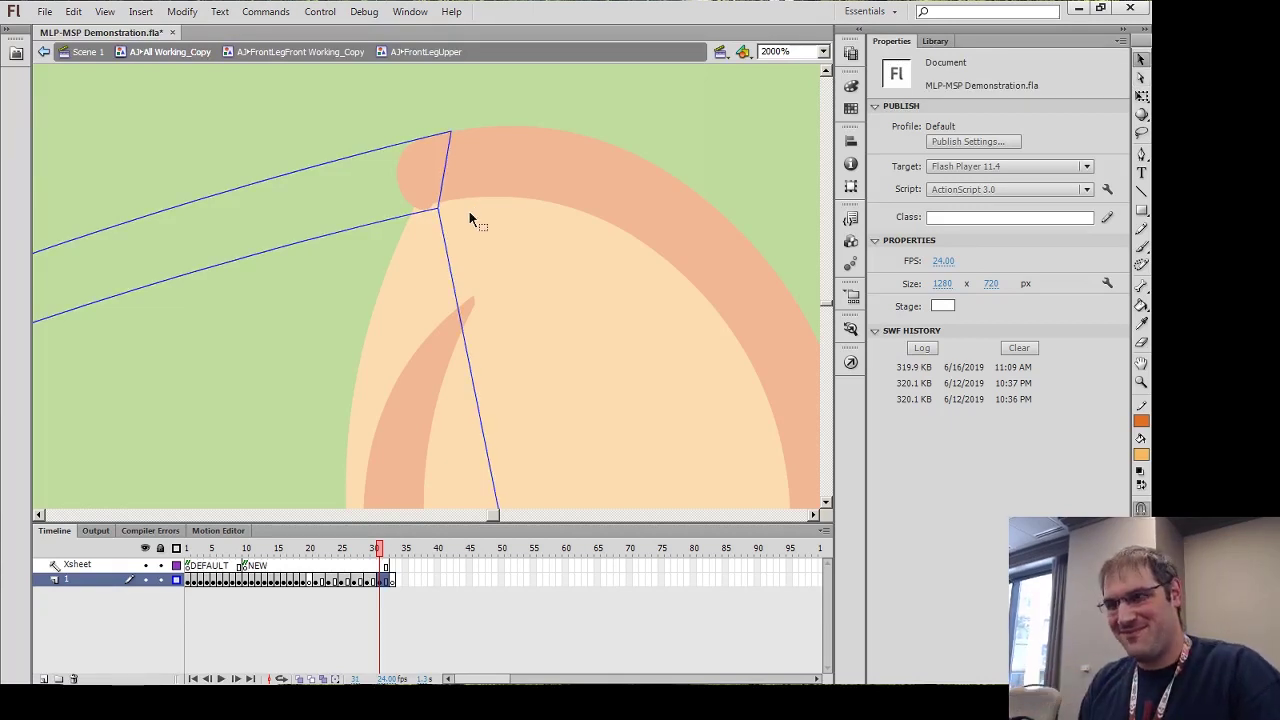
drag(439, 209, 454, 205)
Adjust the hoof-end corners of the leg's lower line so it flows into the hoof's outline
key(z)
alt+click(500, 303)
scroll(503, 332, down, 3)
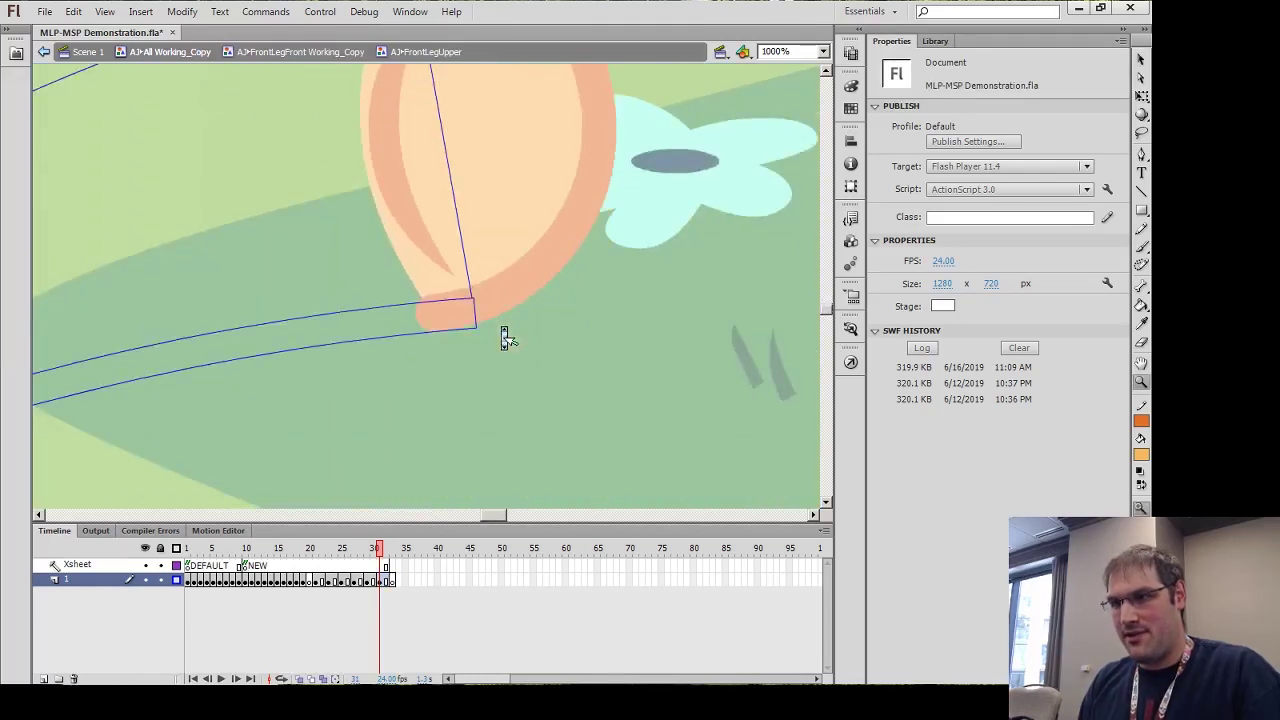
click(474, 306)
key(v)
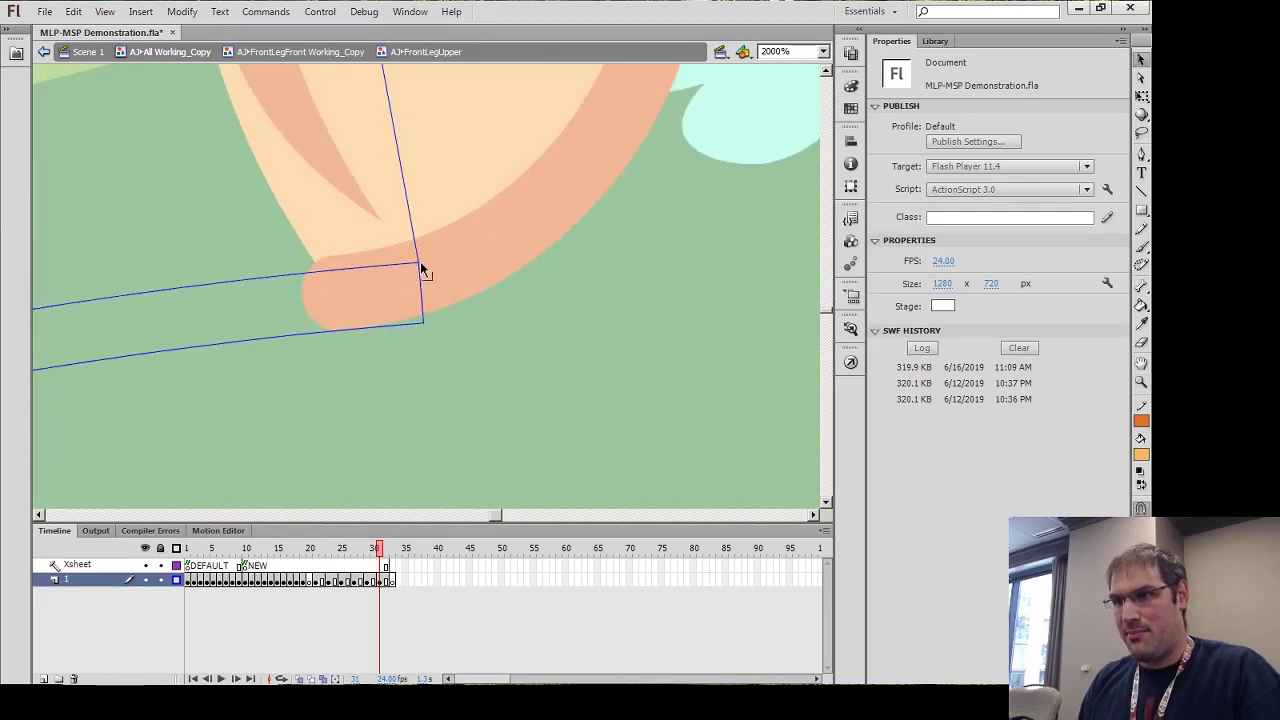
drag(418, 265, 403, 245)
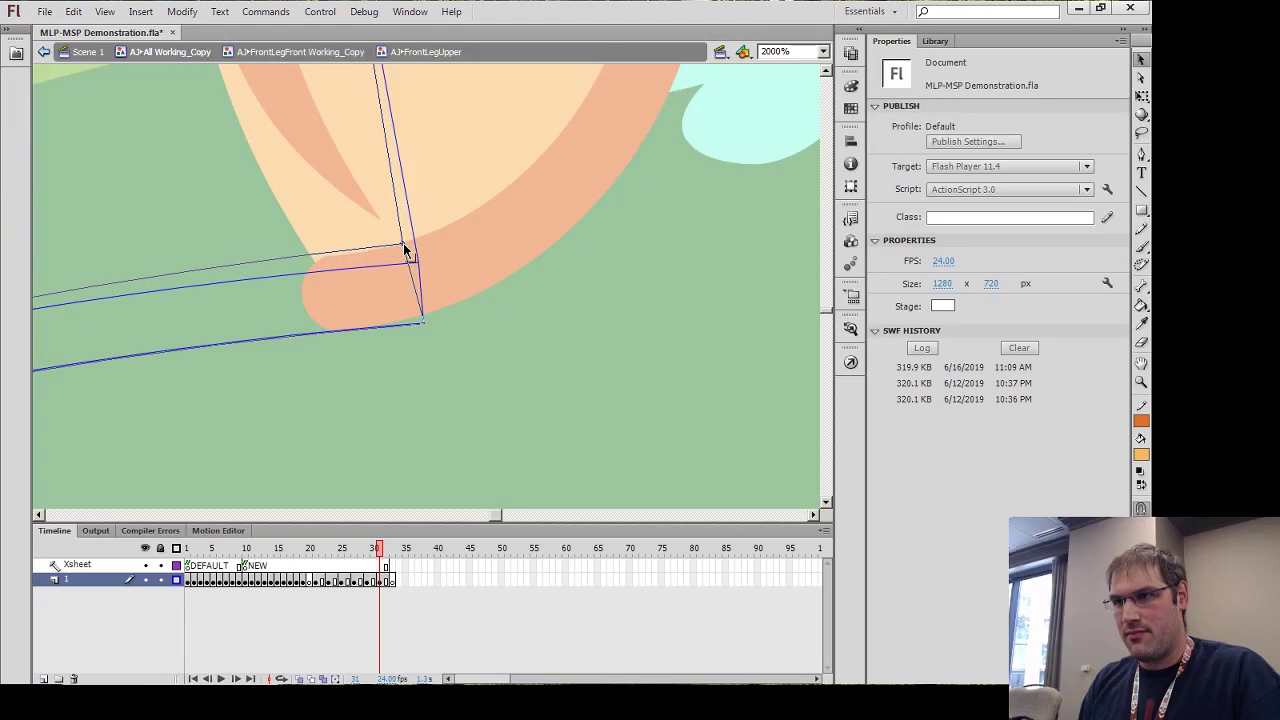
double_click(425, 324)
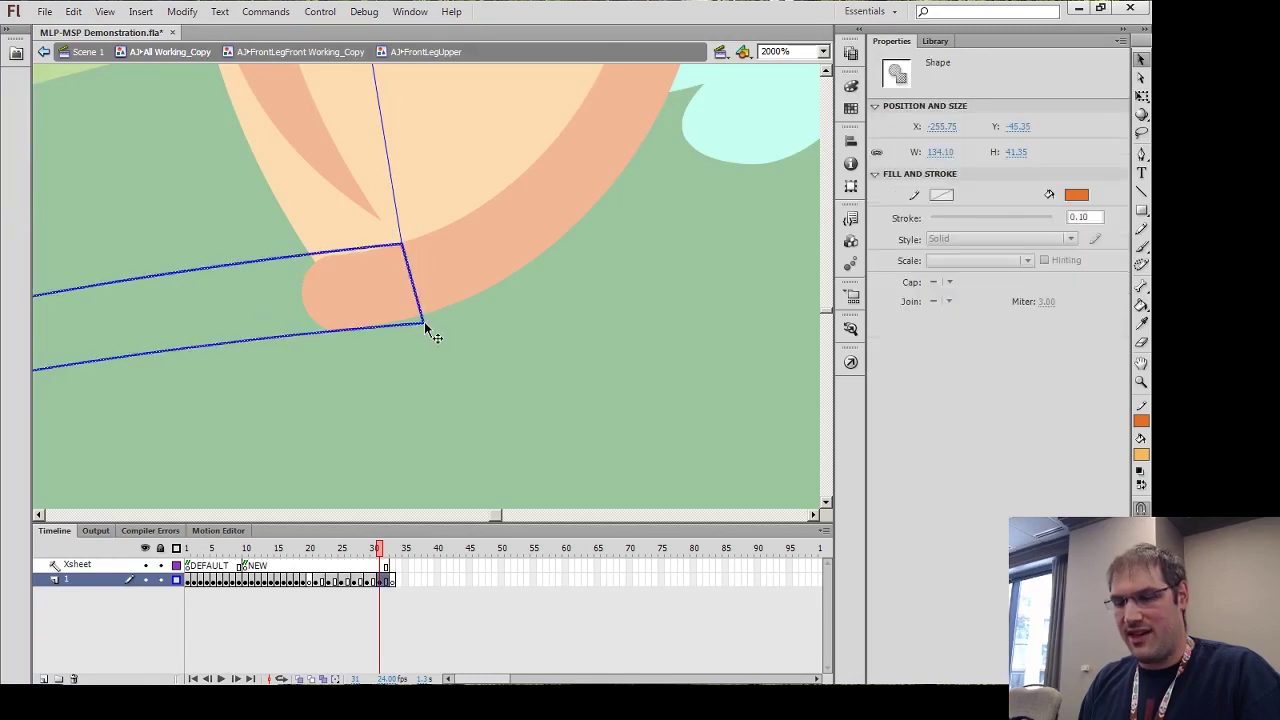
click(427, 330)
drag(425, 326, 380, 327)
drag(400, 245, 380, 251)
Restore layer 1's filled display and return to the front-leg symbol
key(z)
alt+click(409, 278)
alt+click(345, 328)
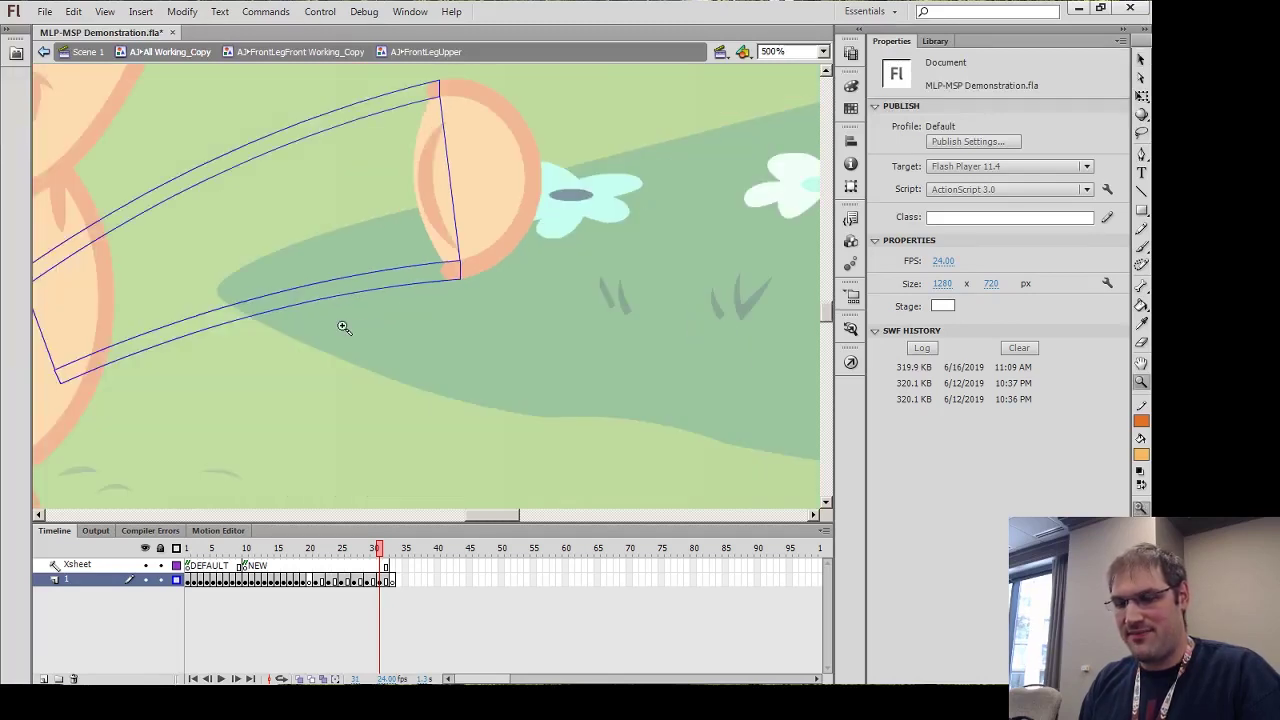
scroll(345, 330, left, 5)
key(v)
click(176, 582)
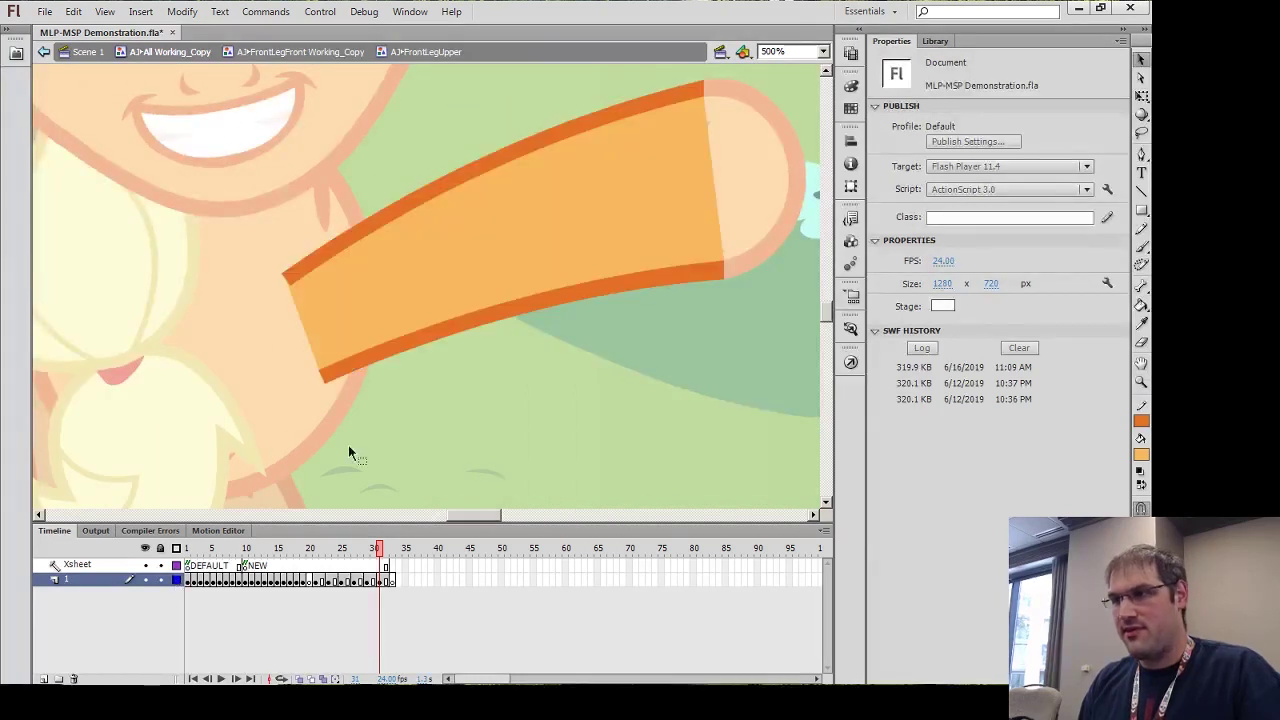
scroll(456, 297, right, 1)
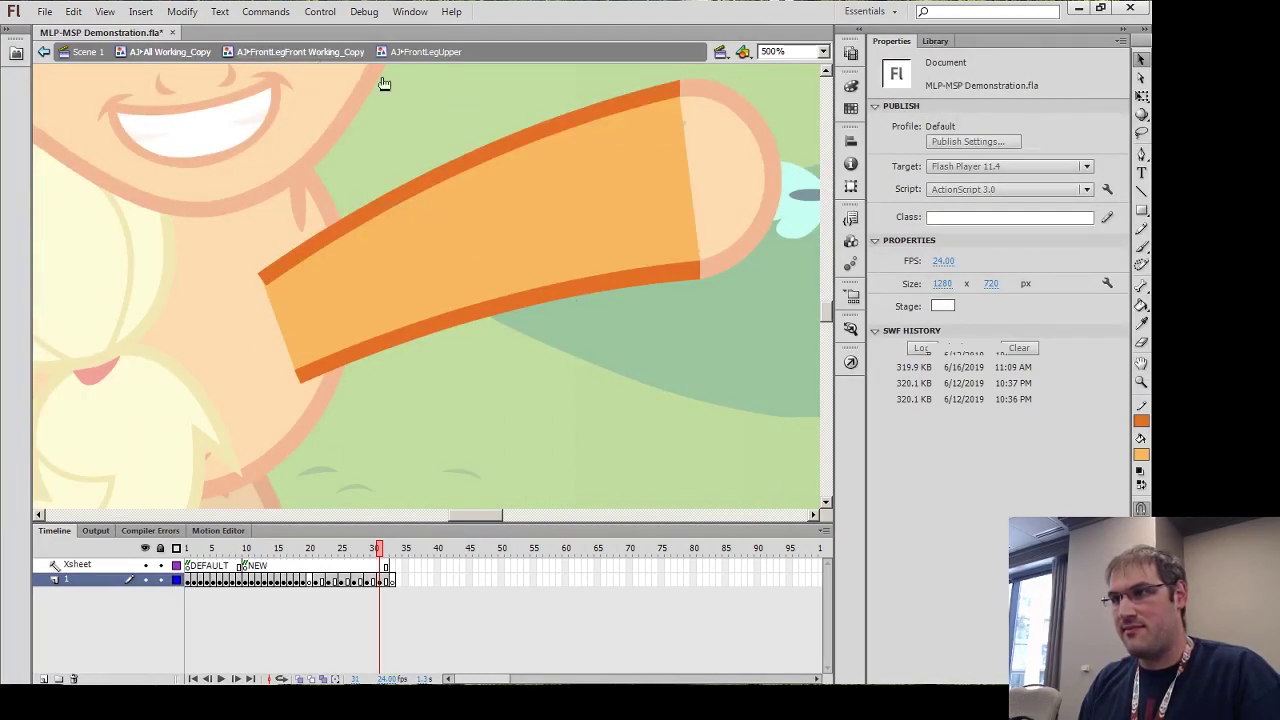
click(314, 56)
click(630, 220)
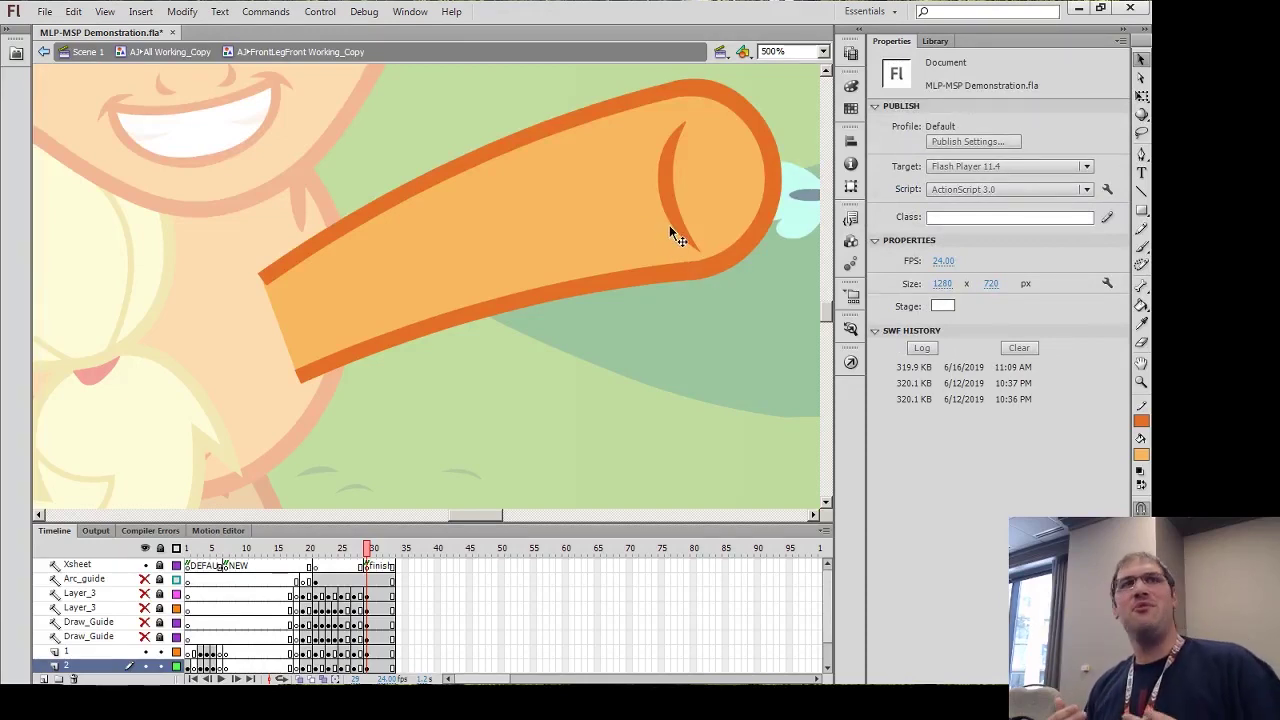
Examine the raised leg's join with the hoof and its placement against the whole pony
key(z)
alt+click(489, 255)
scroll(237, 410, down, 3)
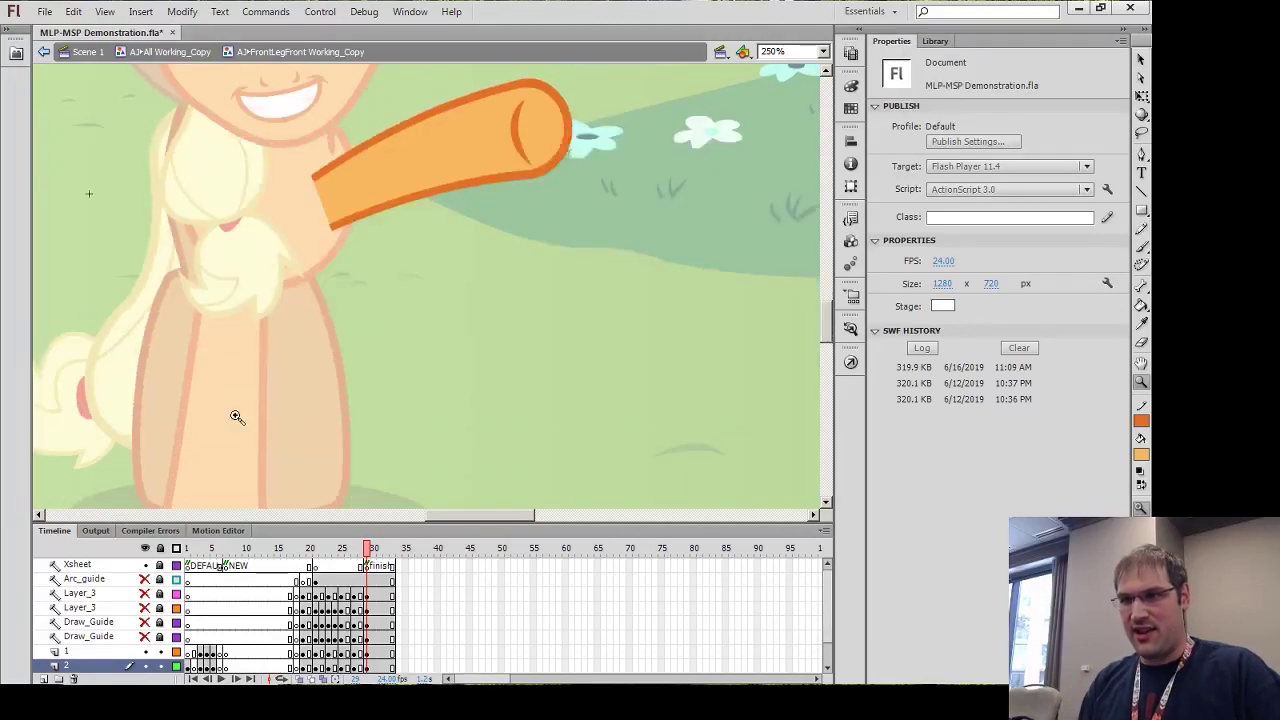
scroll(237, 428, up, 5)
scroll(240, 428, down, 3)
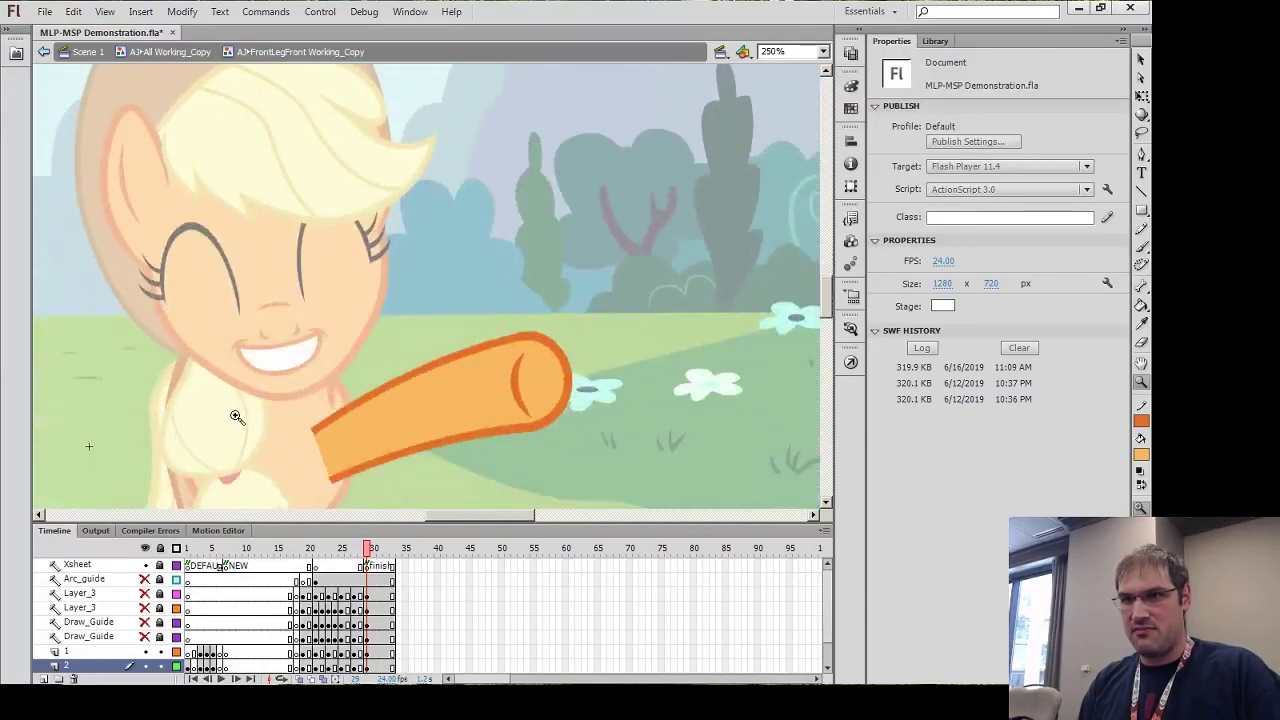
click(165, 201)
key(v)
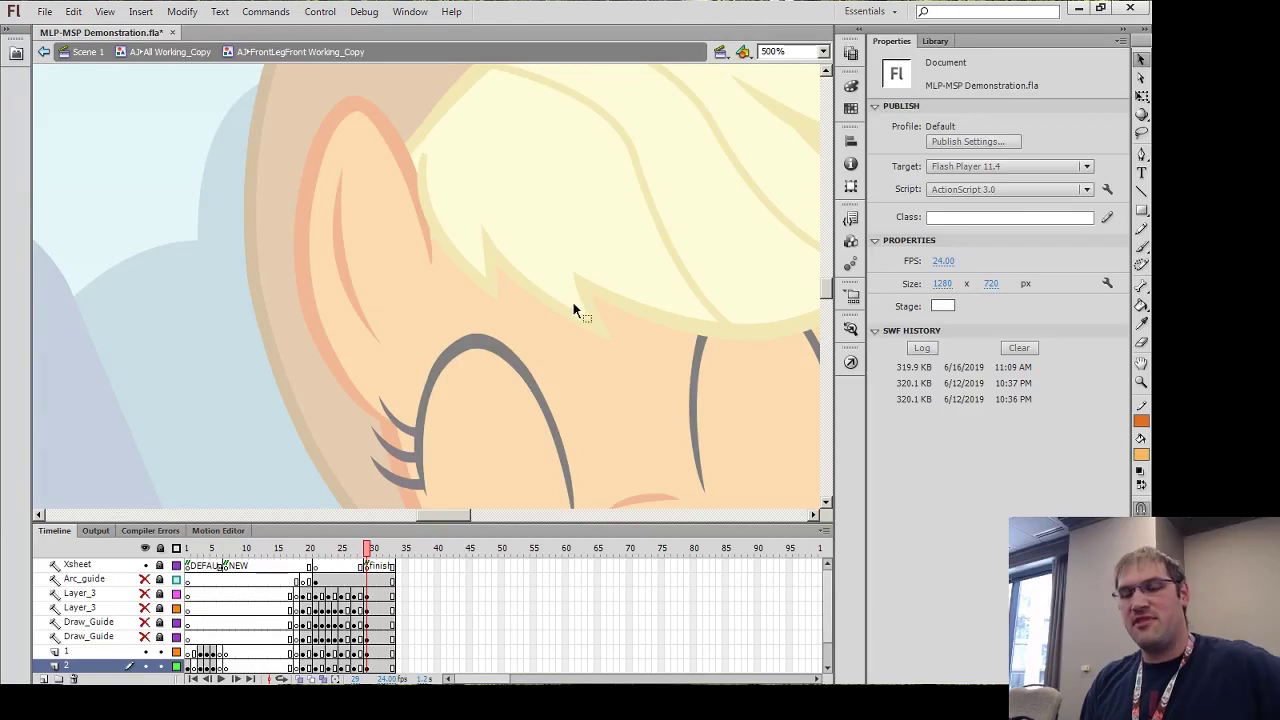
key(z)
alt+click(609, 304)
click(664, 329)
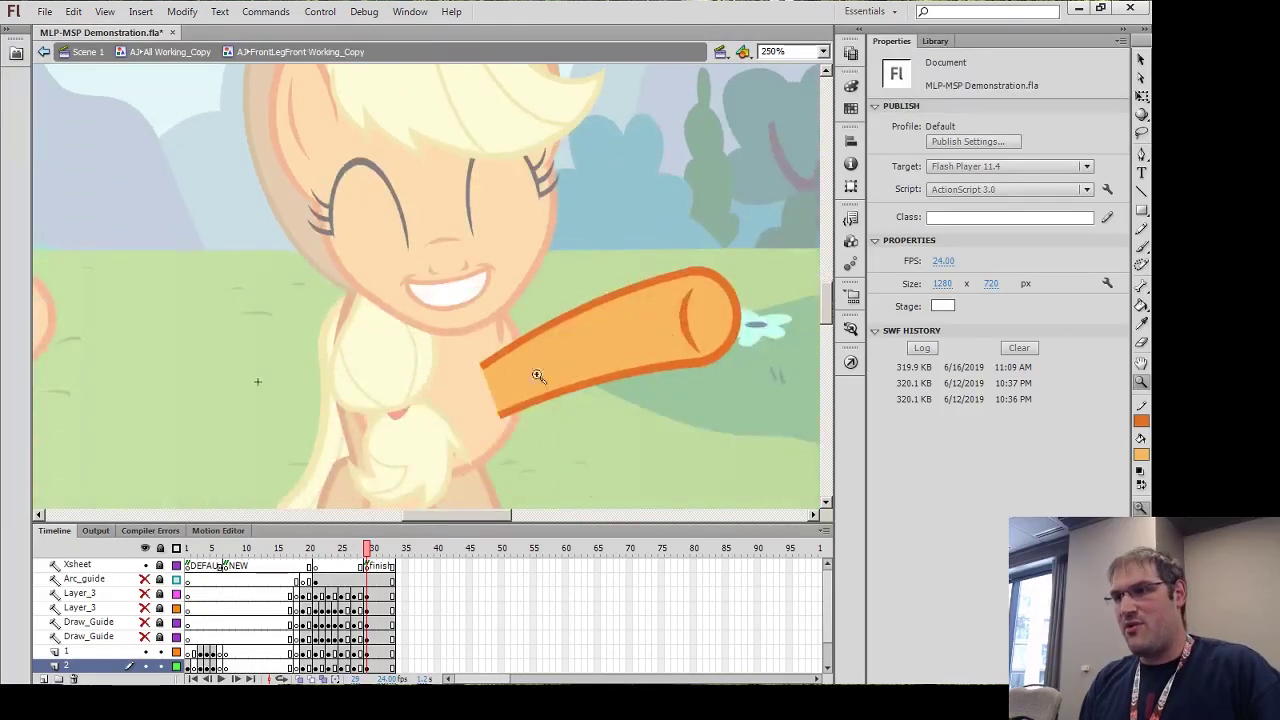
Reopen the upper-leg symbol, display layer 1 as outlines, and straighten the body-side end of the leg's upper line
click(534, 371)
key(v)
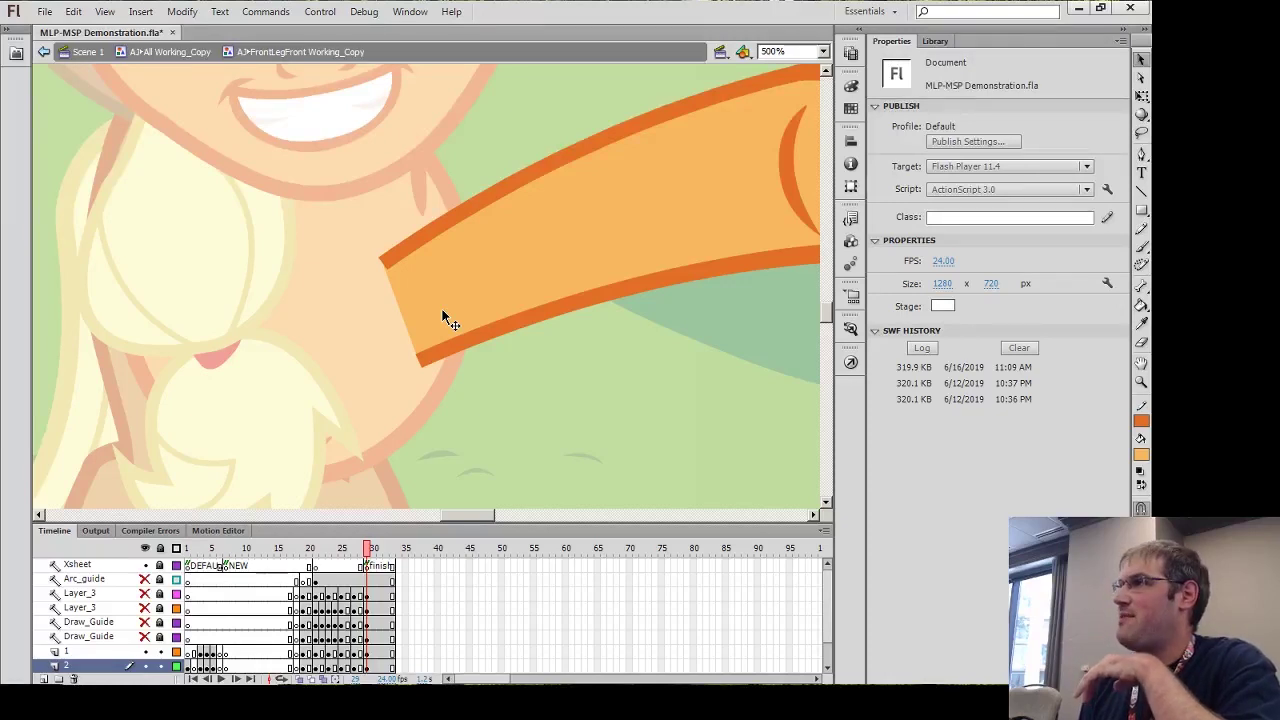
key(z)
click(395, 275)
key(v)
double_click(481, 254)
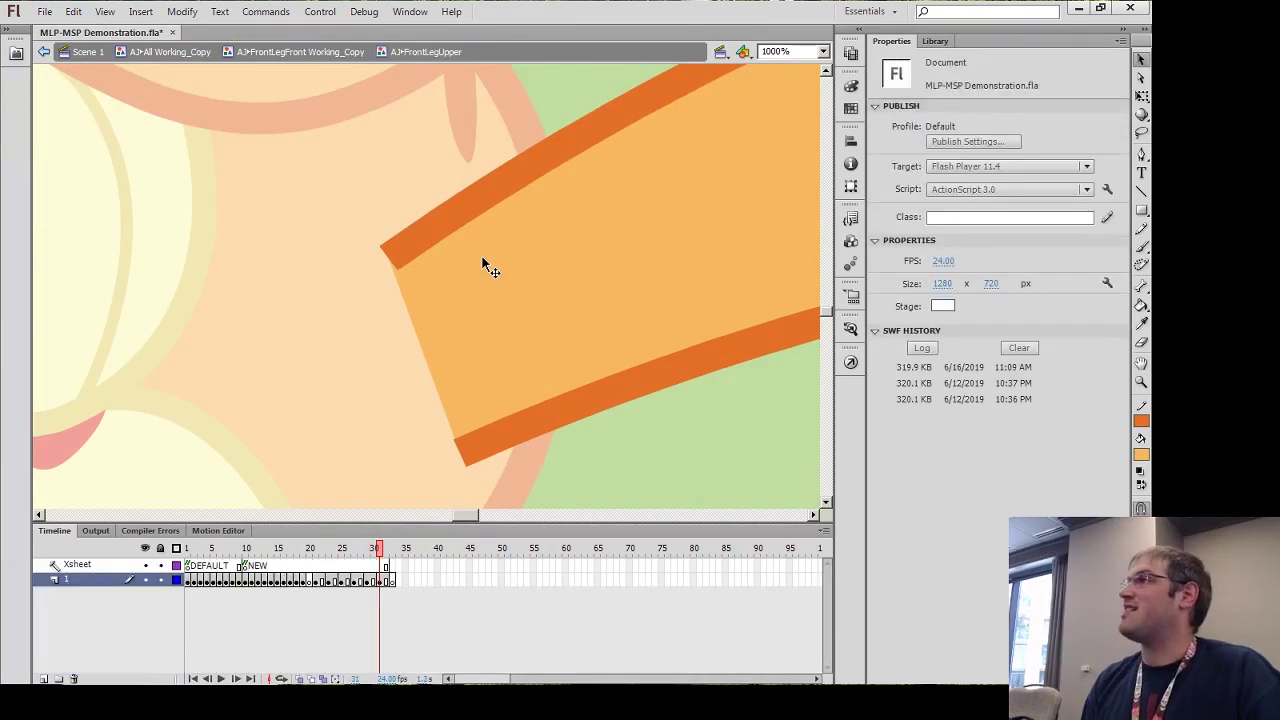
click(176, 581)
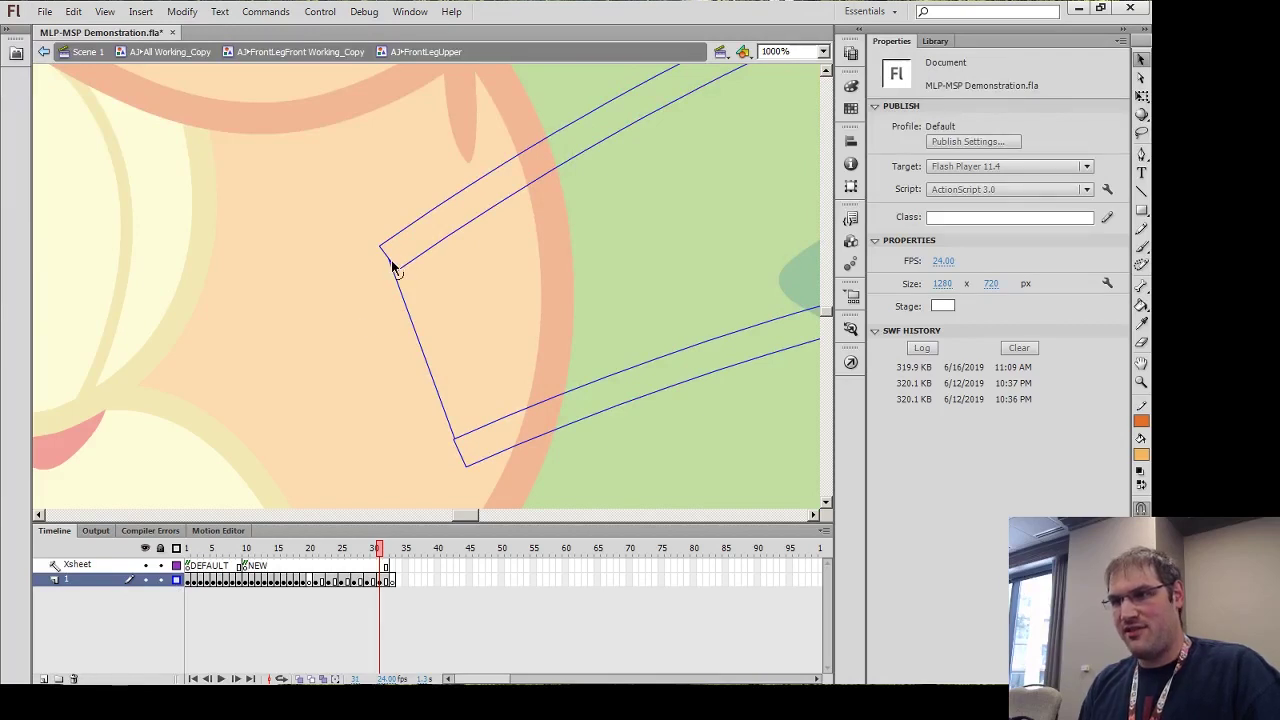
drag(389, 261, 399, 272)
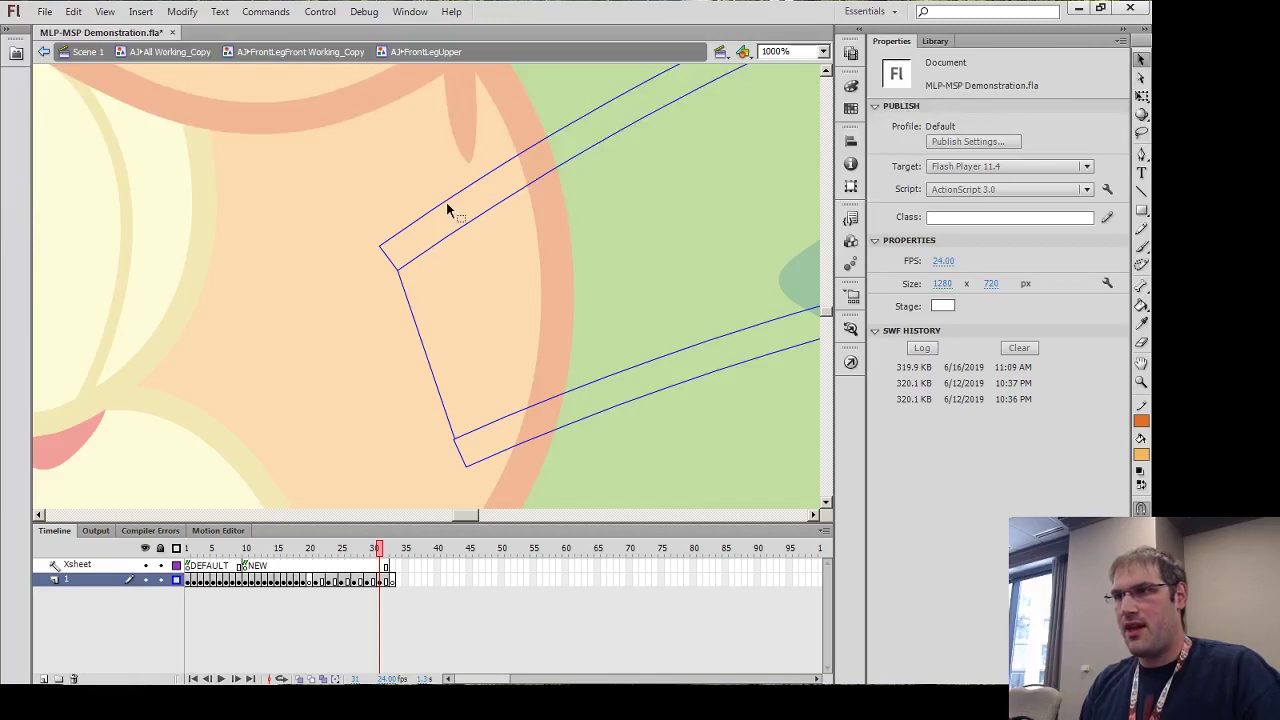
Add an anchor point on the upper line near its body end and merge its outer end corner into the inner corner, tapering the line
scroll(446, 202, right, 3)
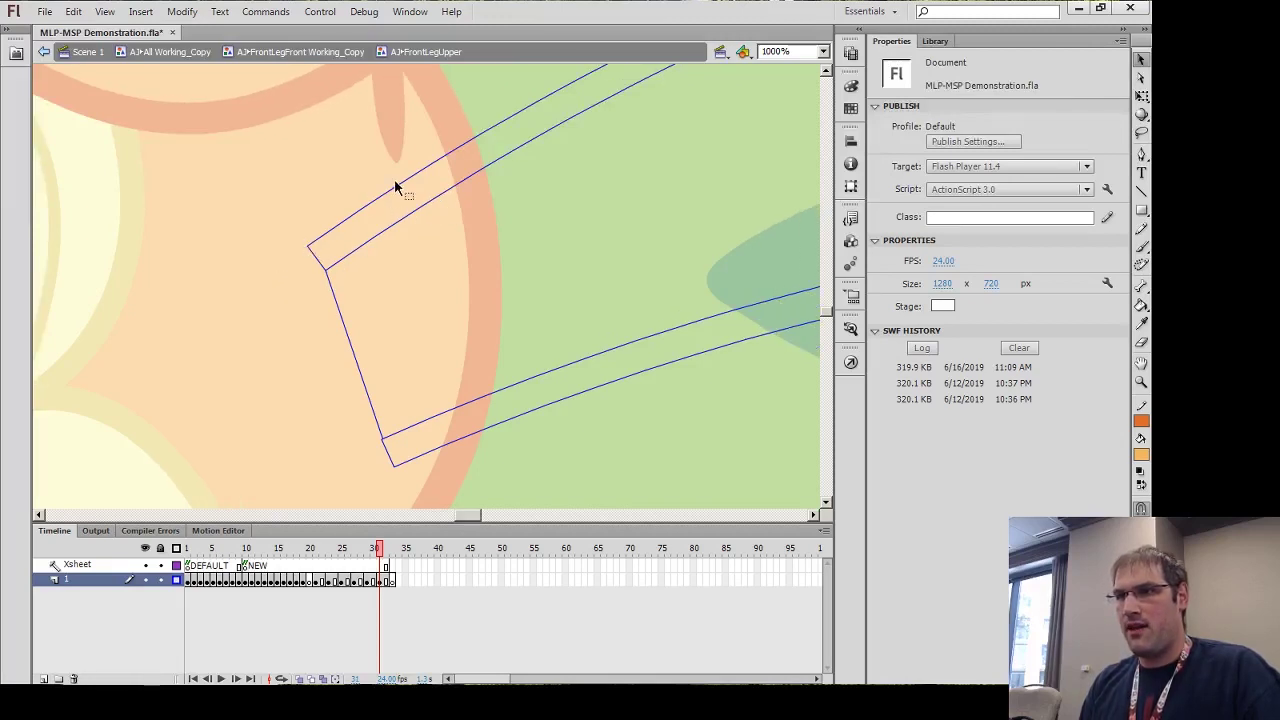
key(p)
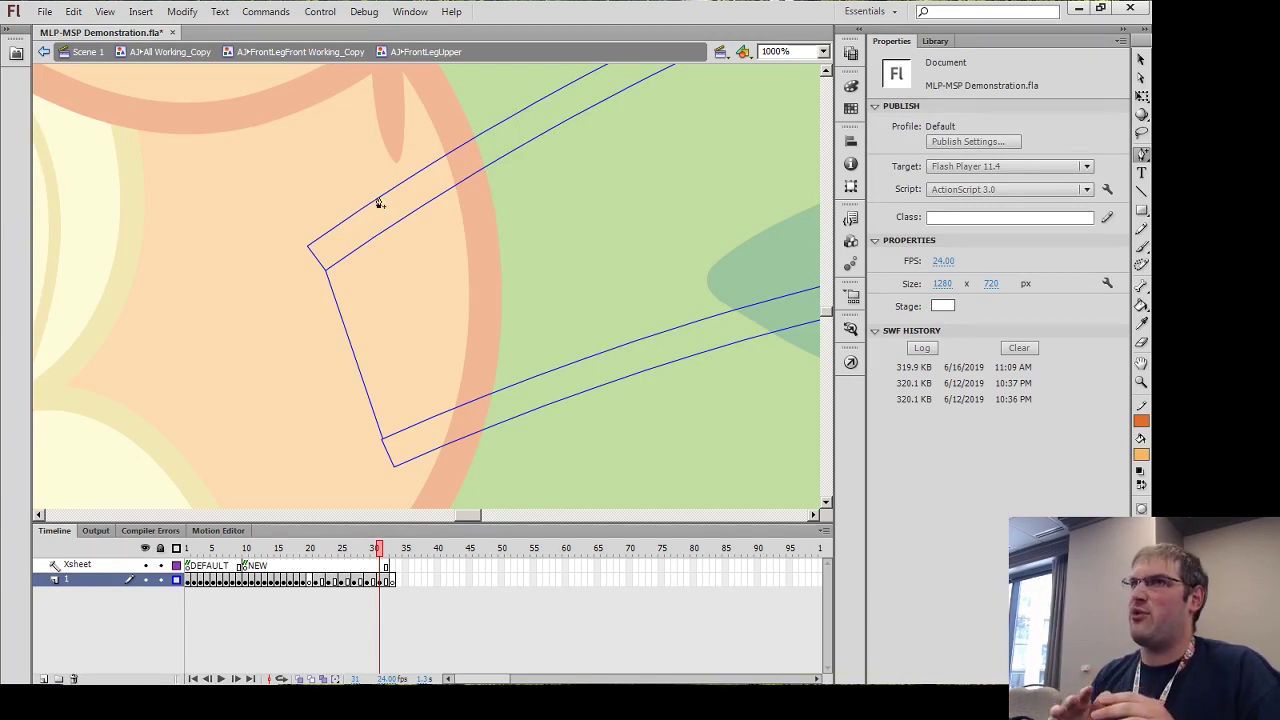
click(379, 203)
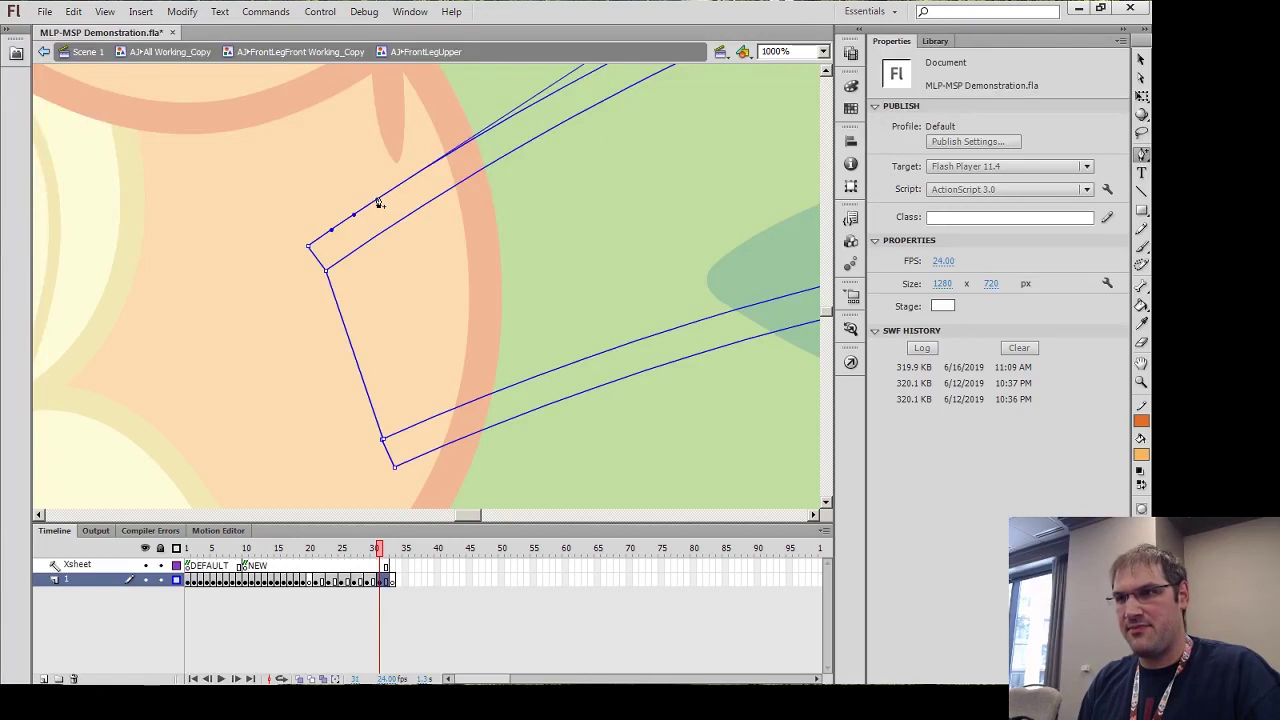
key(v)
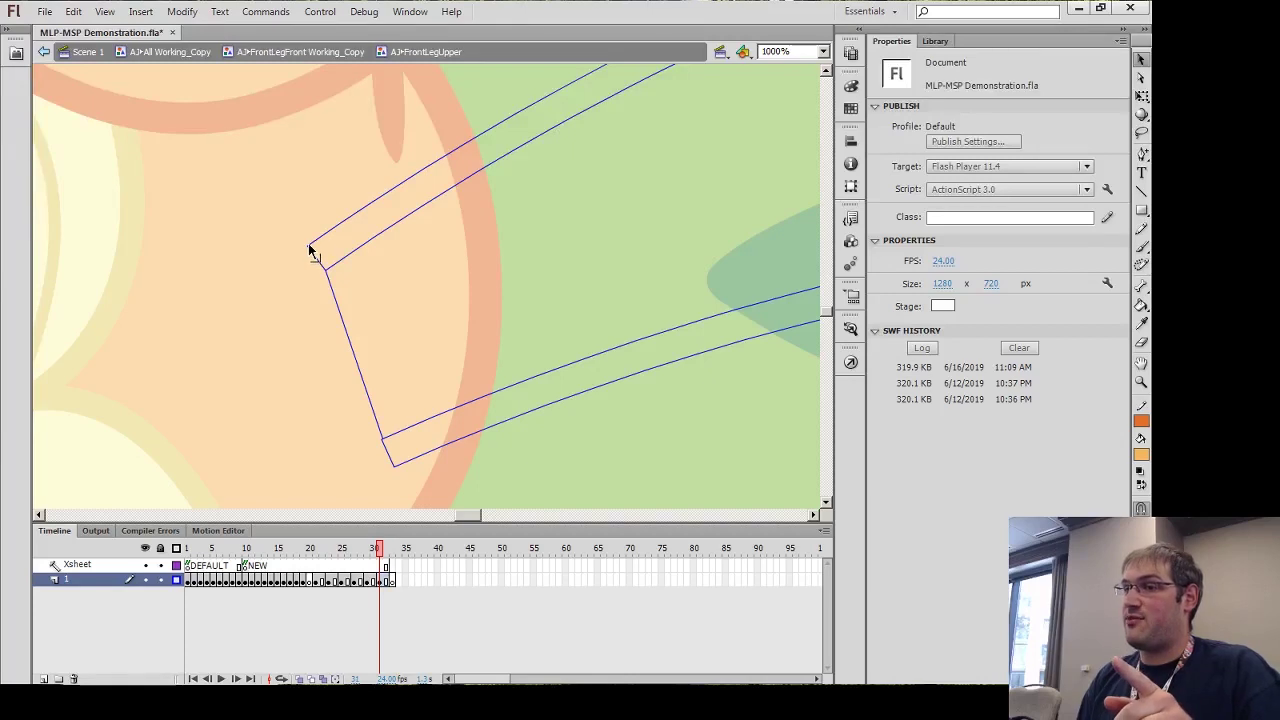
double_click(313, 253)
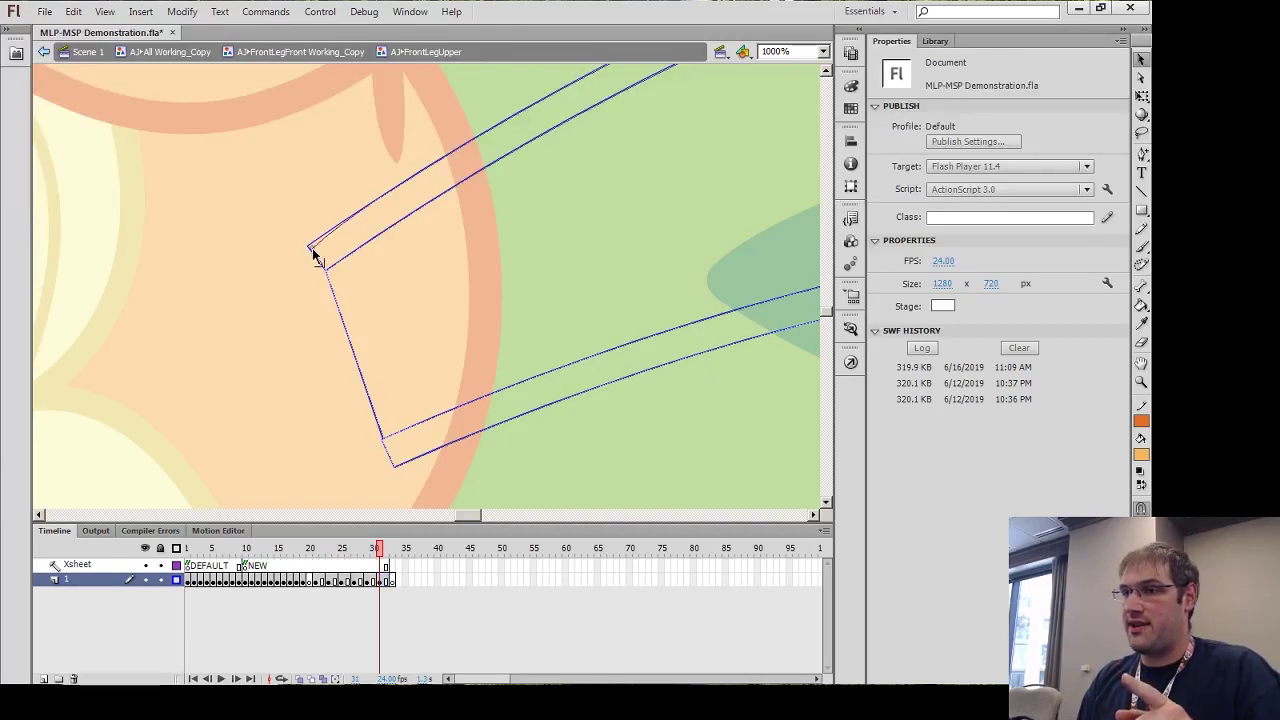
drag(319, 259, 331, 276)
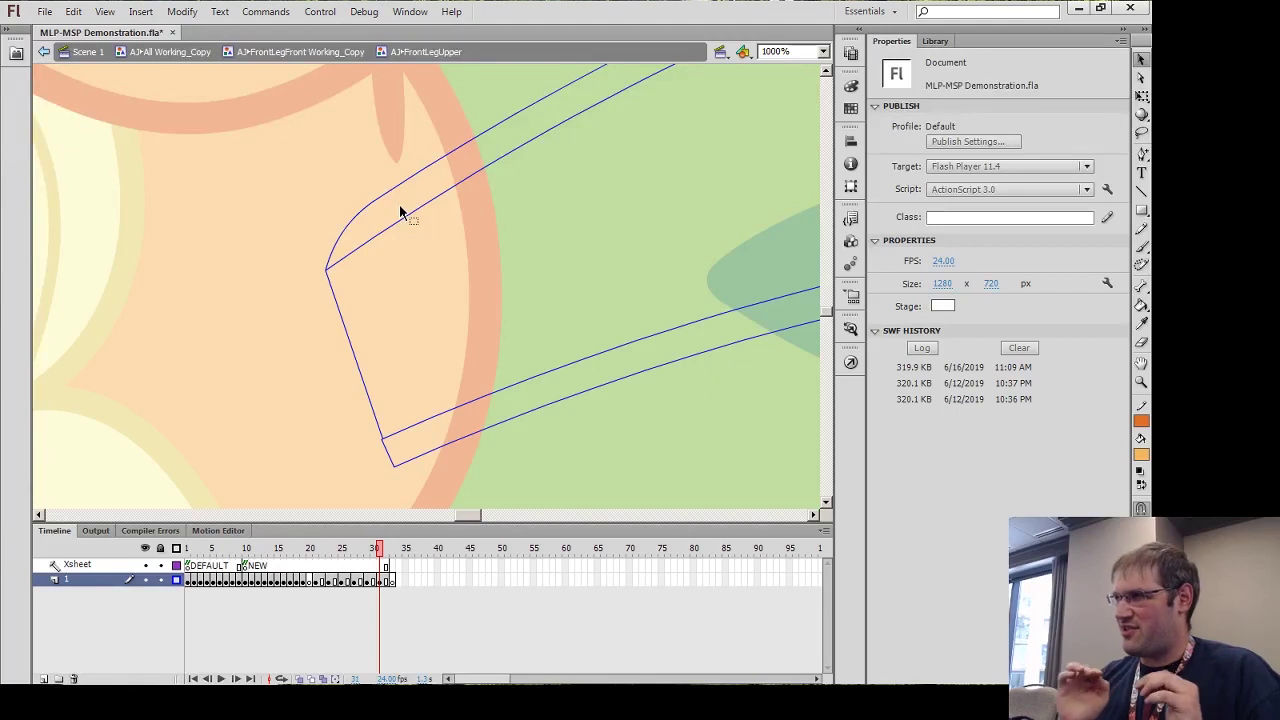
Nudge the new anchor point on the upper line slightly inward to smooth the rounded body-side end
key(a)
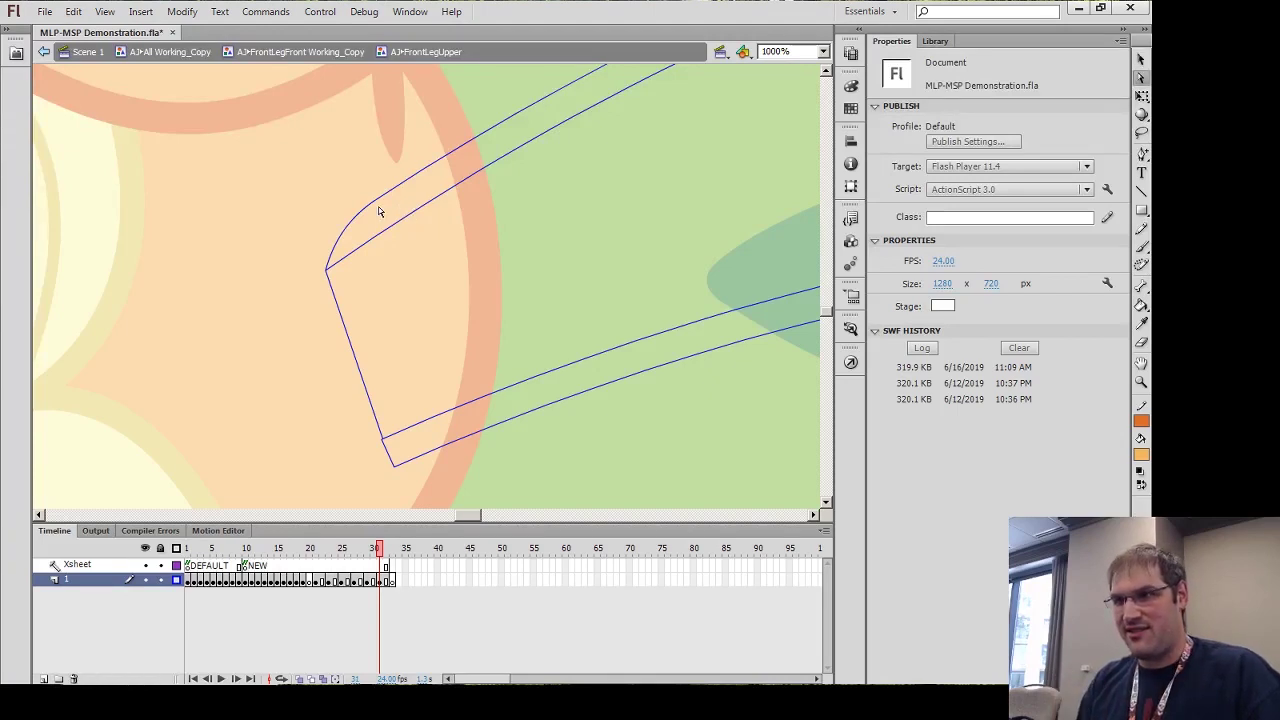
click(373, 207)
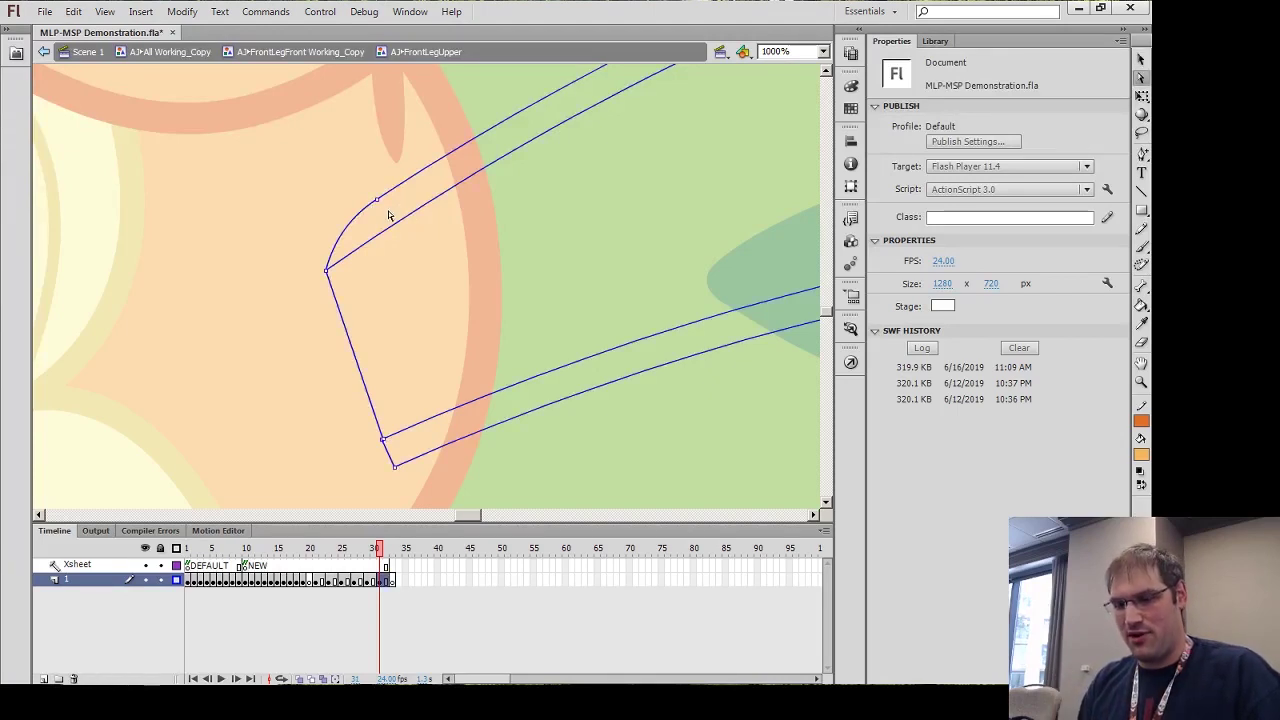
key(v)
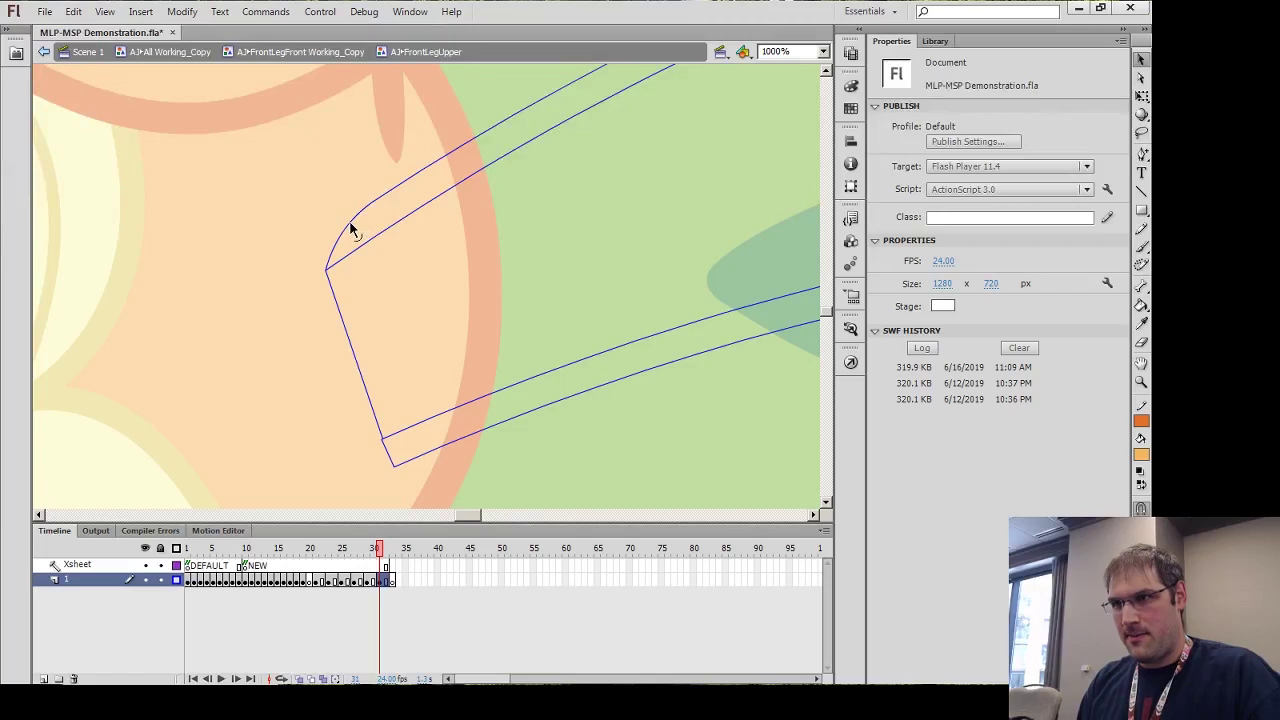
double_click(351, 230)
click(351, 228)
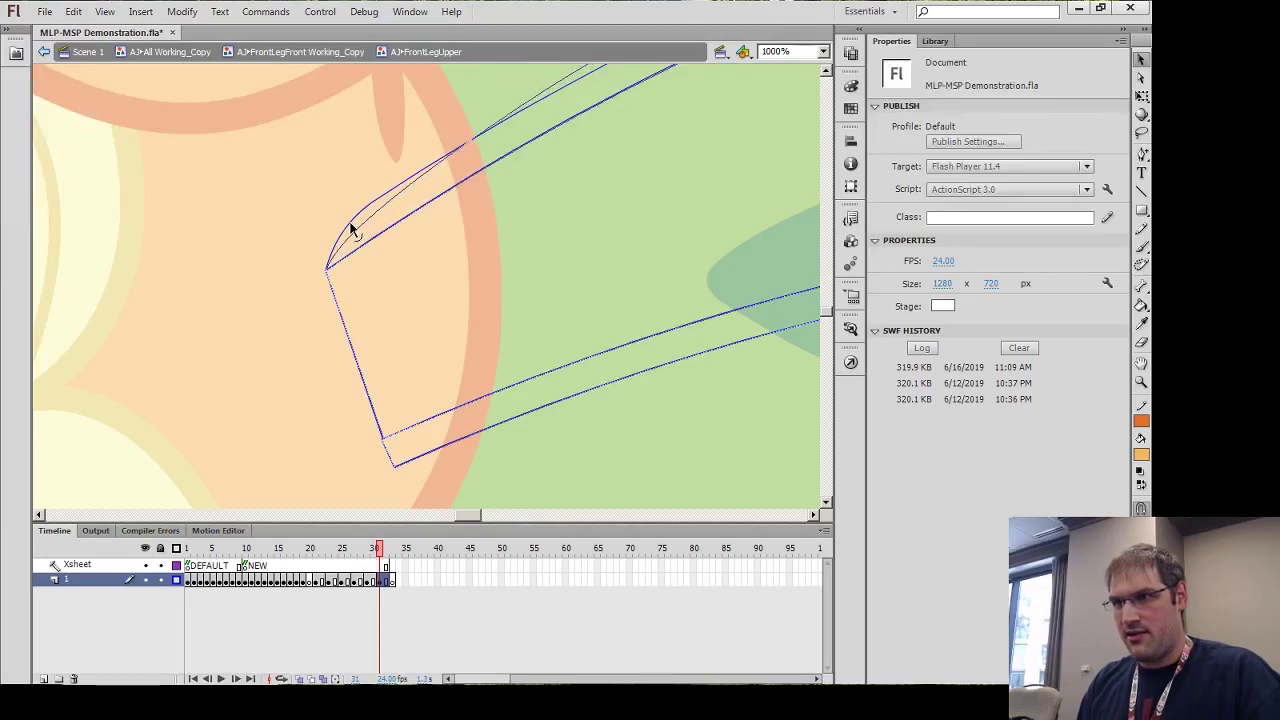
key(a)
click(351, 222)
click(377, 202)
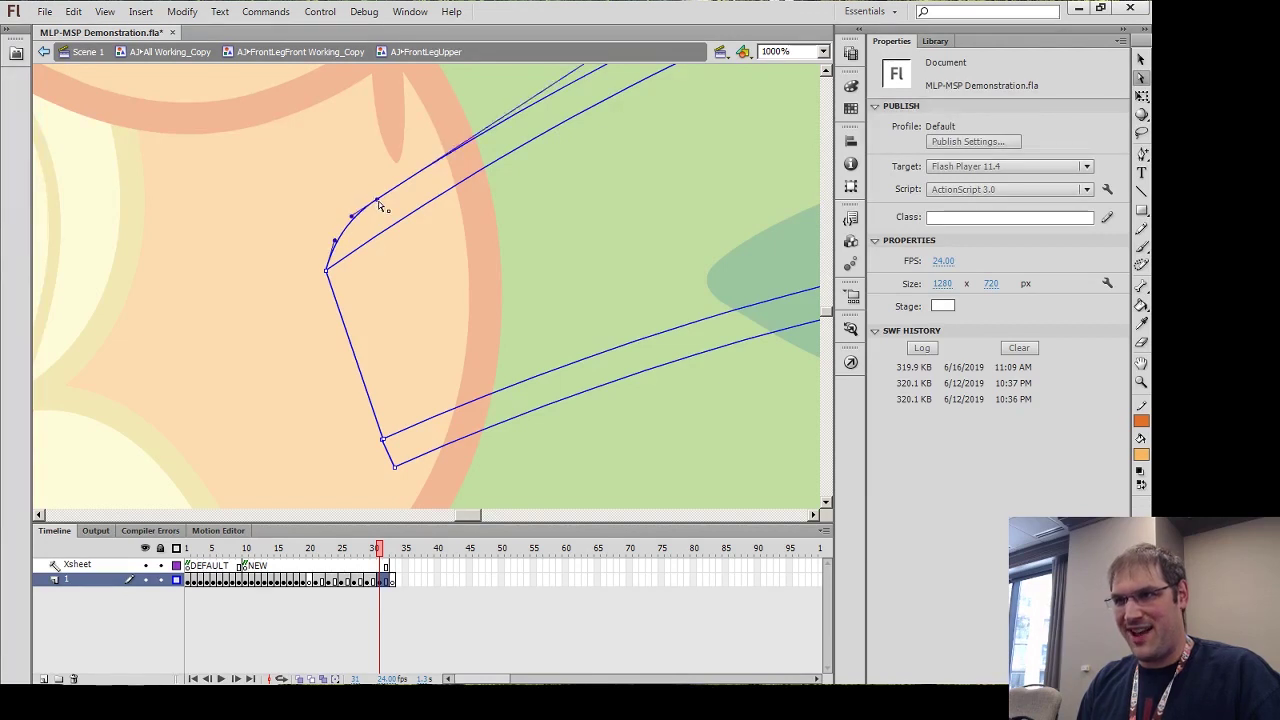
drag(378, 202, 379, 206)
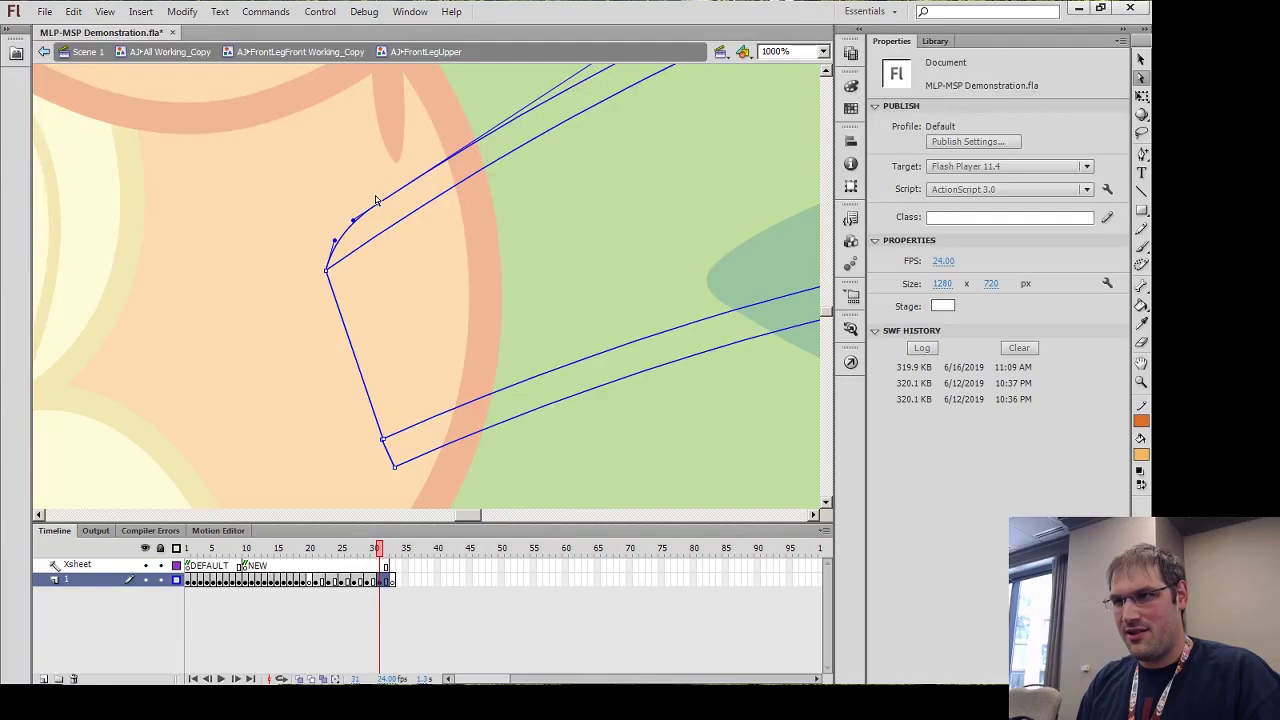
Nudge the inner corner at the body-side end of the leg's lower line slightly
key(z)
alt+click(499, 194)
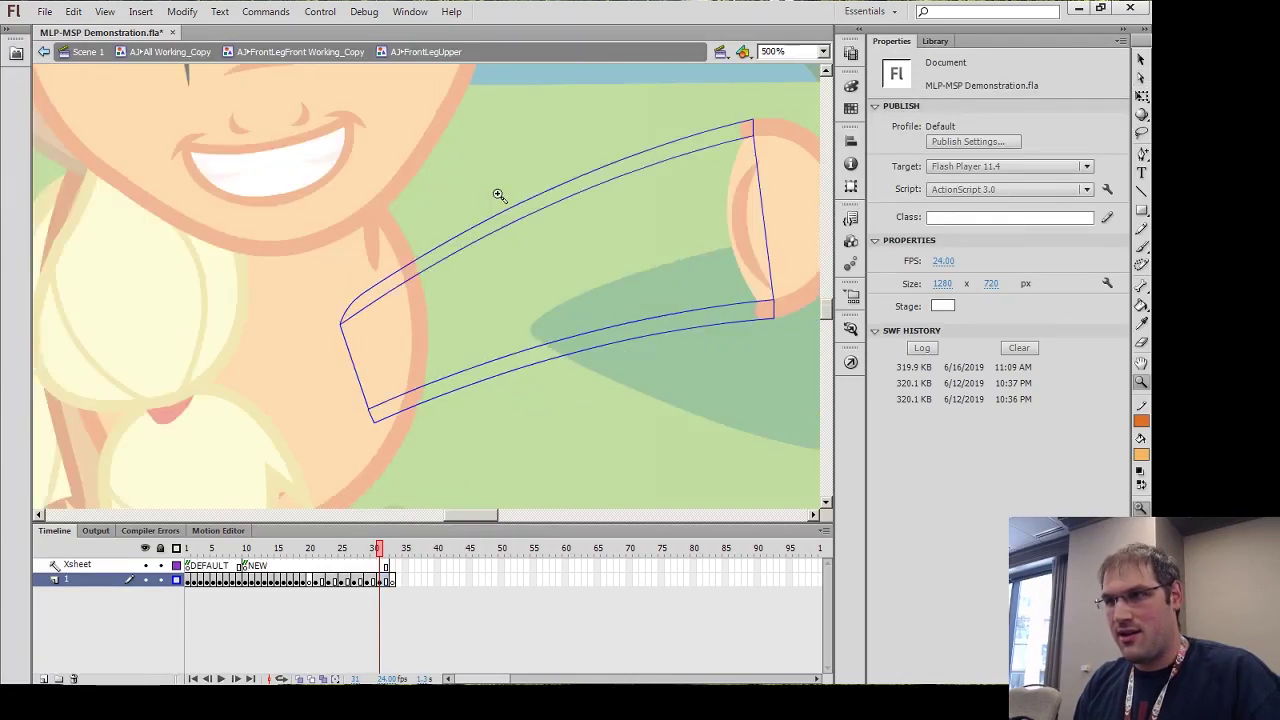
click(414, 393)
key(v)
key(z)
click(380, 371)
key(v)
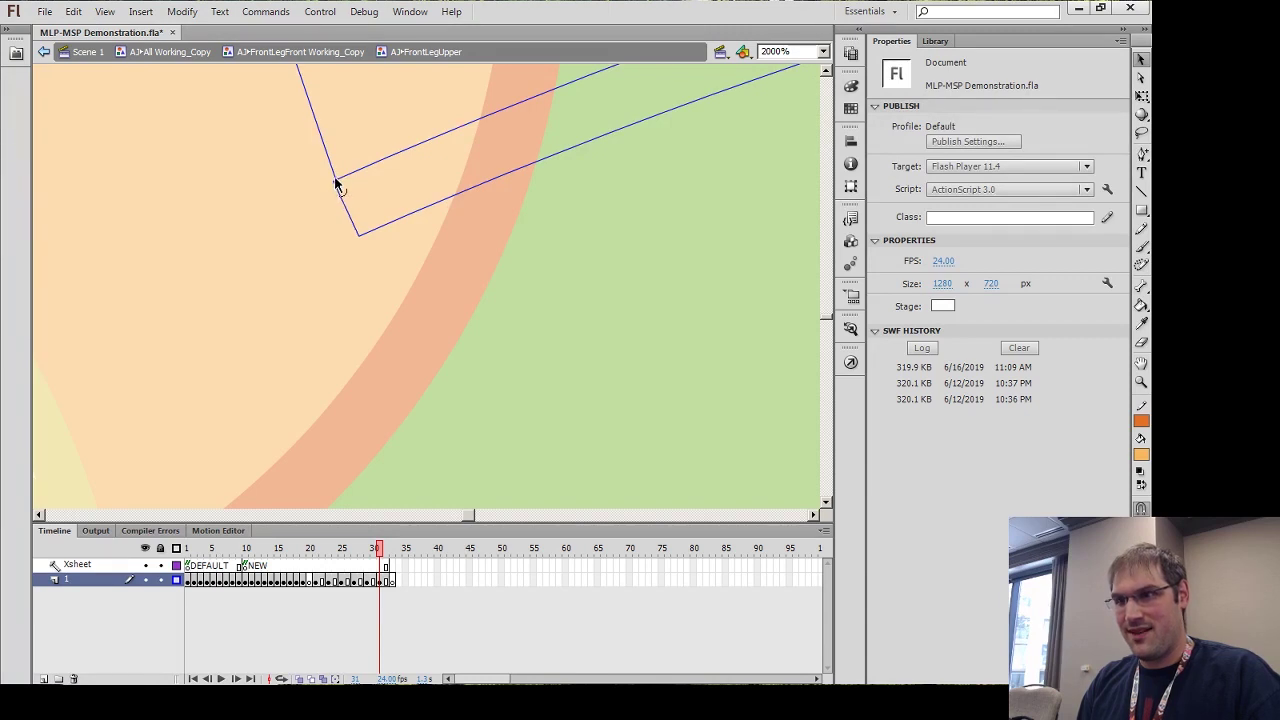
drag(334, 184, 336, 188)
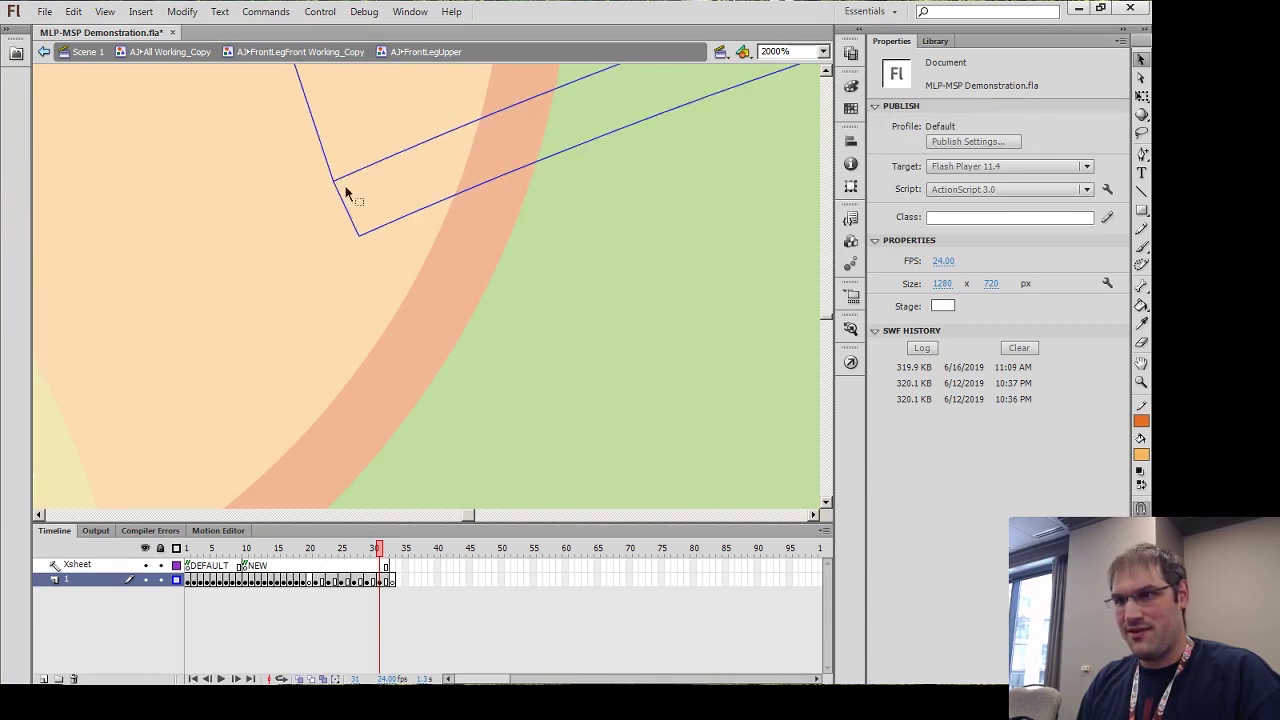
key(p)
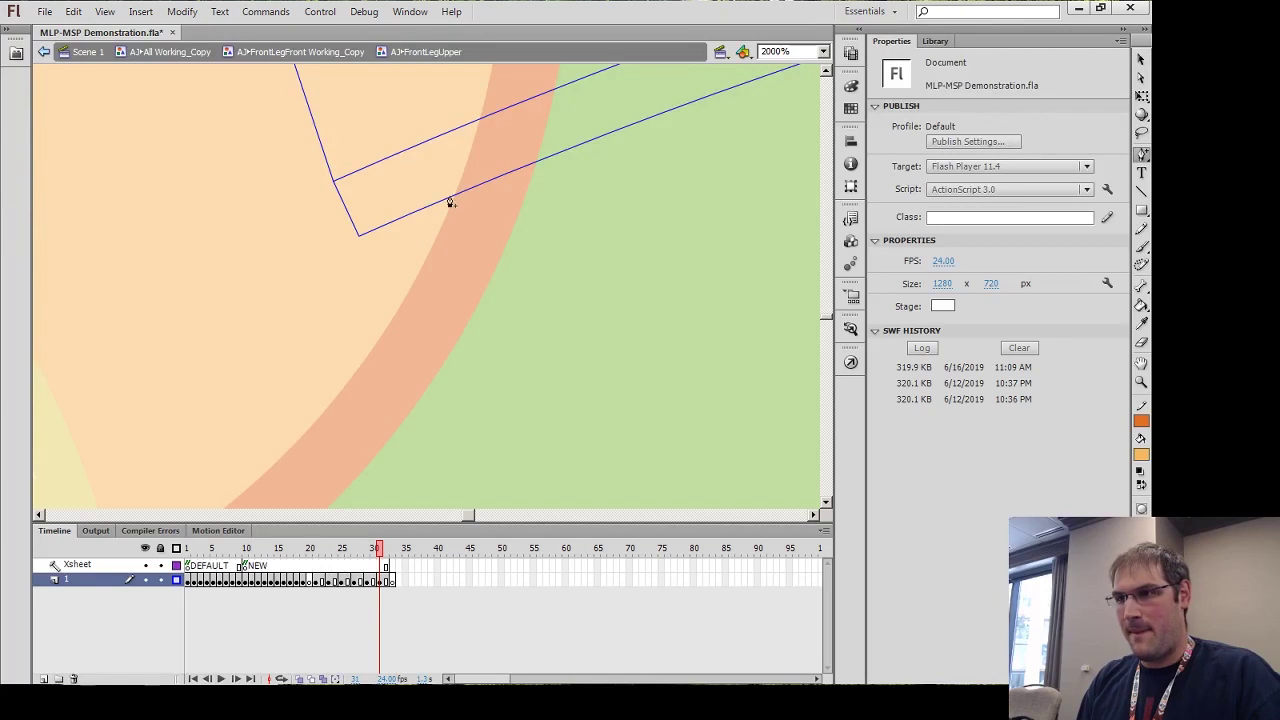
click(519, 176)
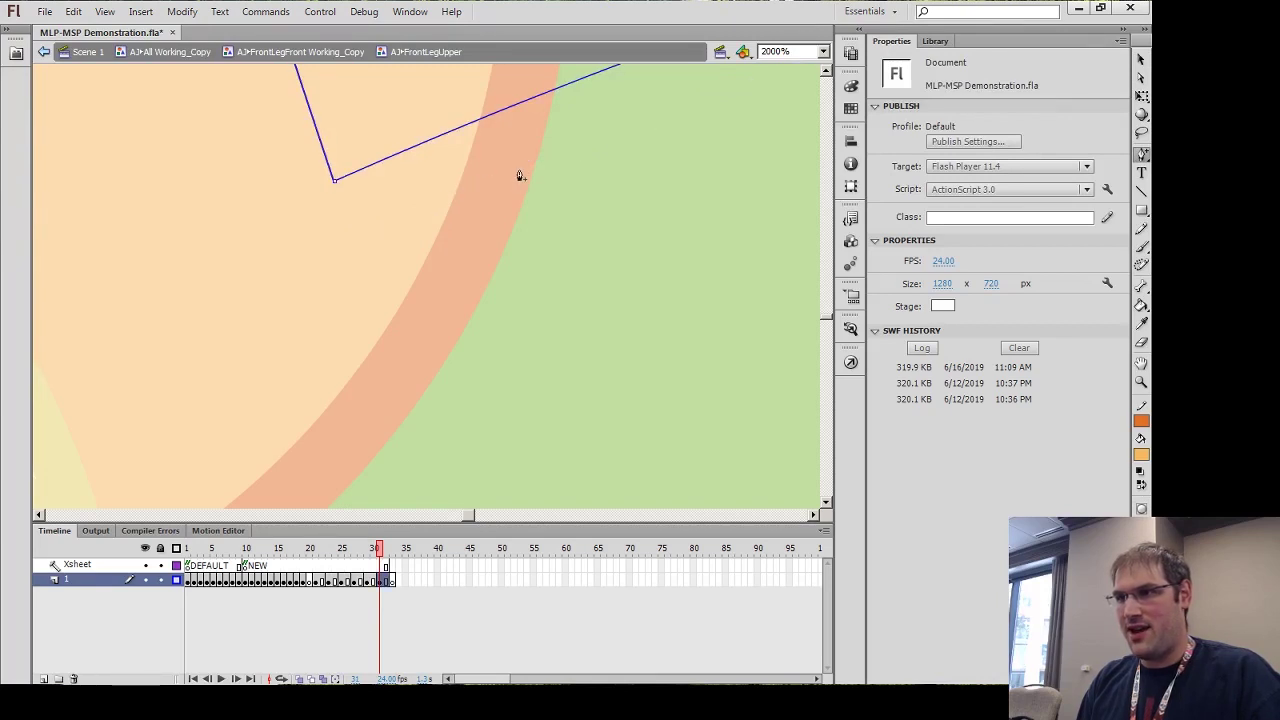
key(ctrl+z)
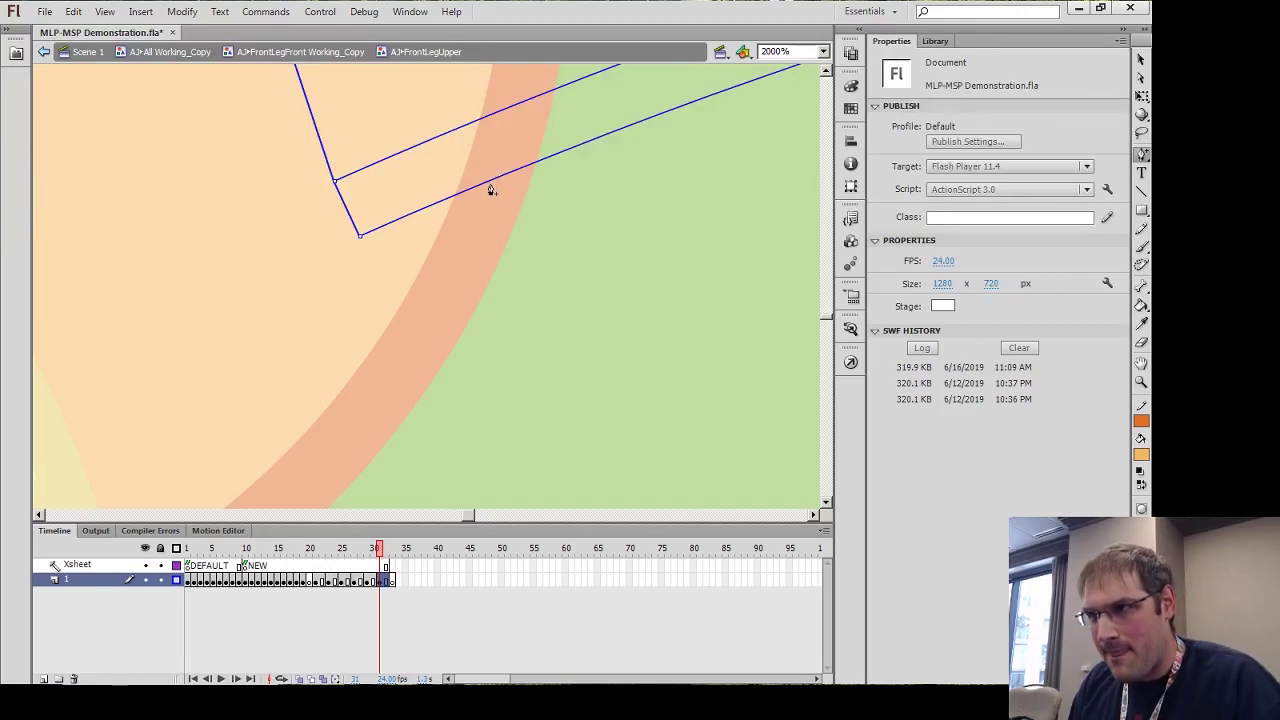
Pull the lower line's outer body-side corner onto its inner corner and bow the outer edge downward near the body outline to form a taper
key(v)
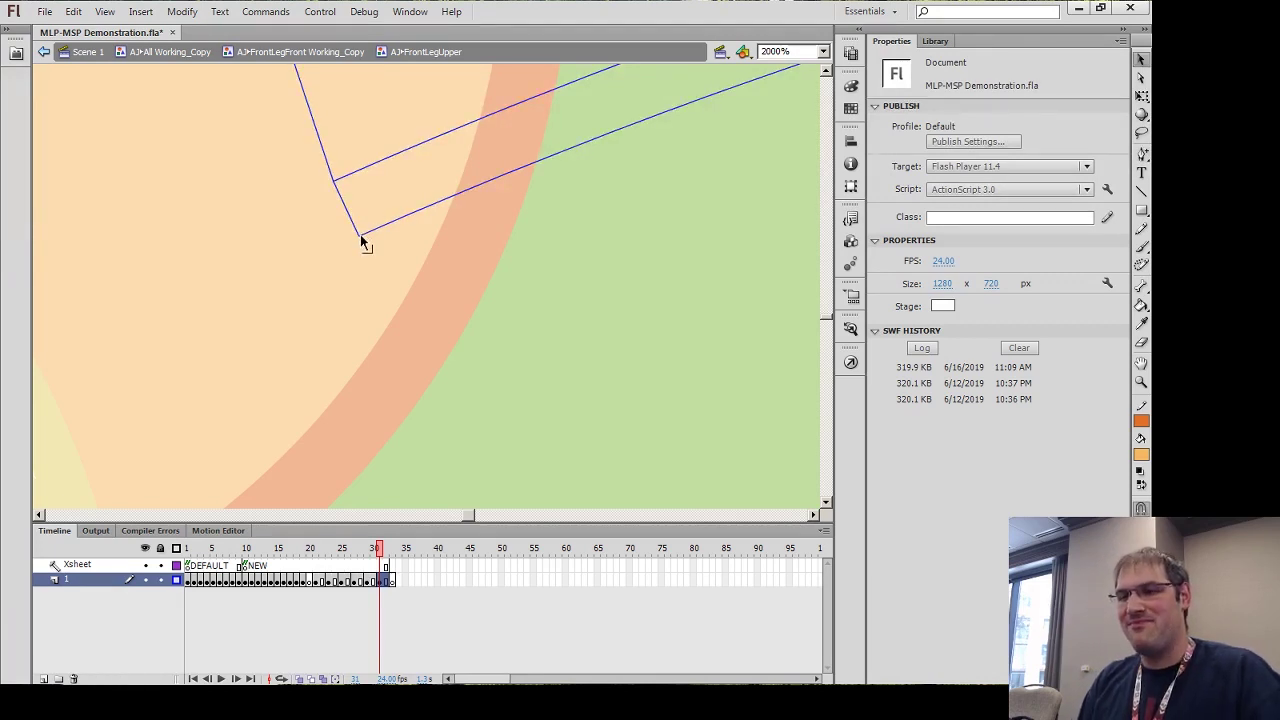
drag(360, 240, 336, 189)
key(z)
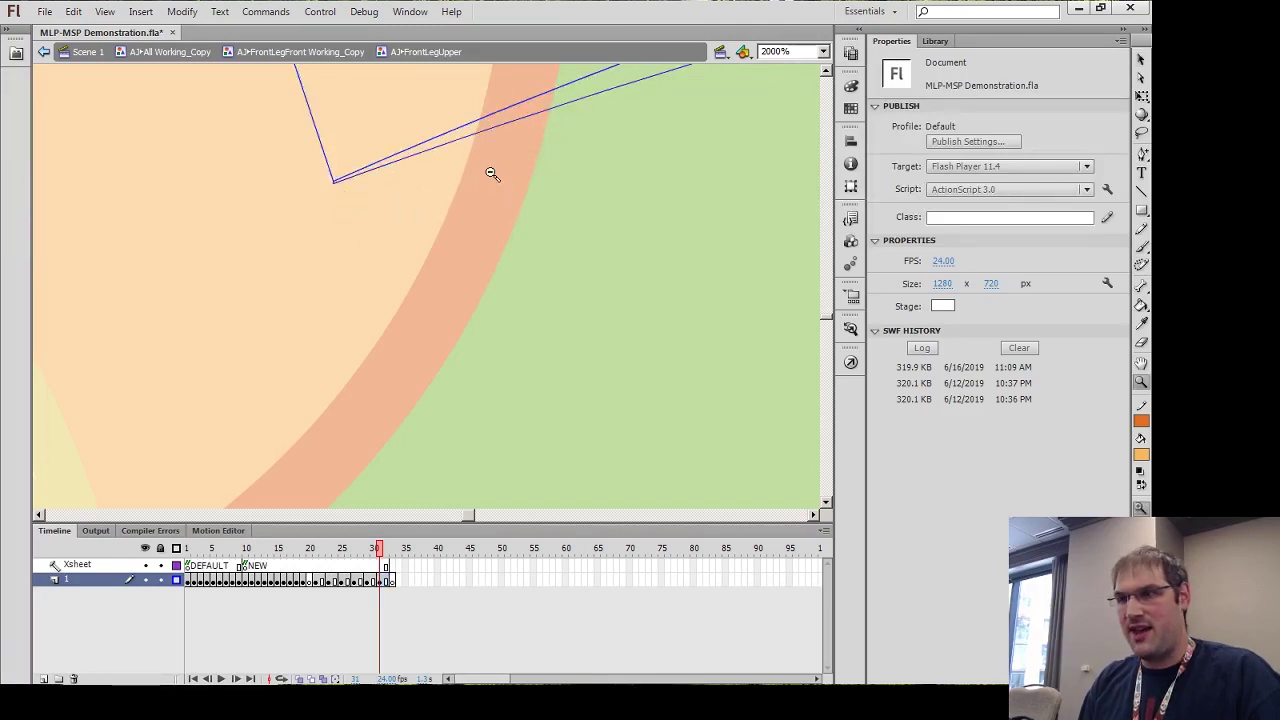
alt+click(491, 174)
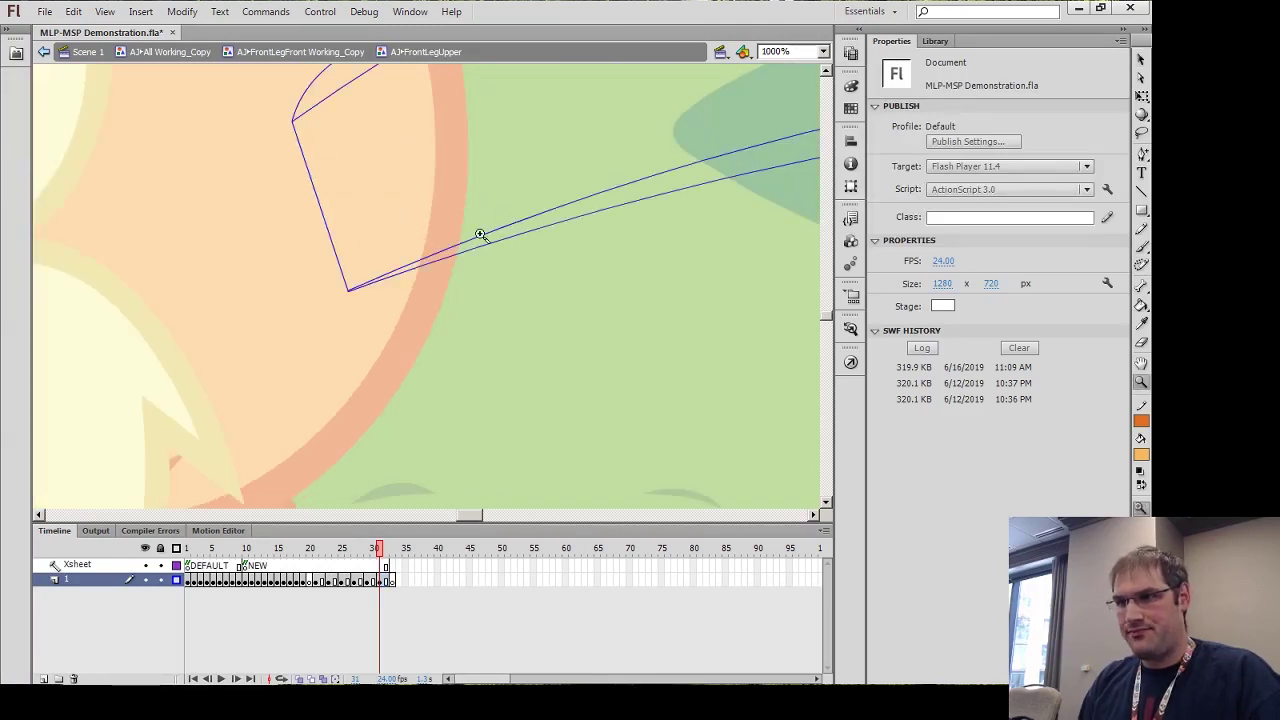
click(480, 234)
key(v)
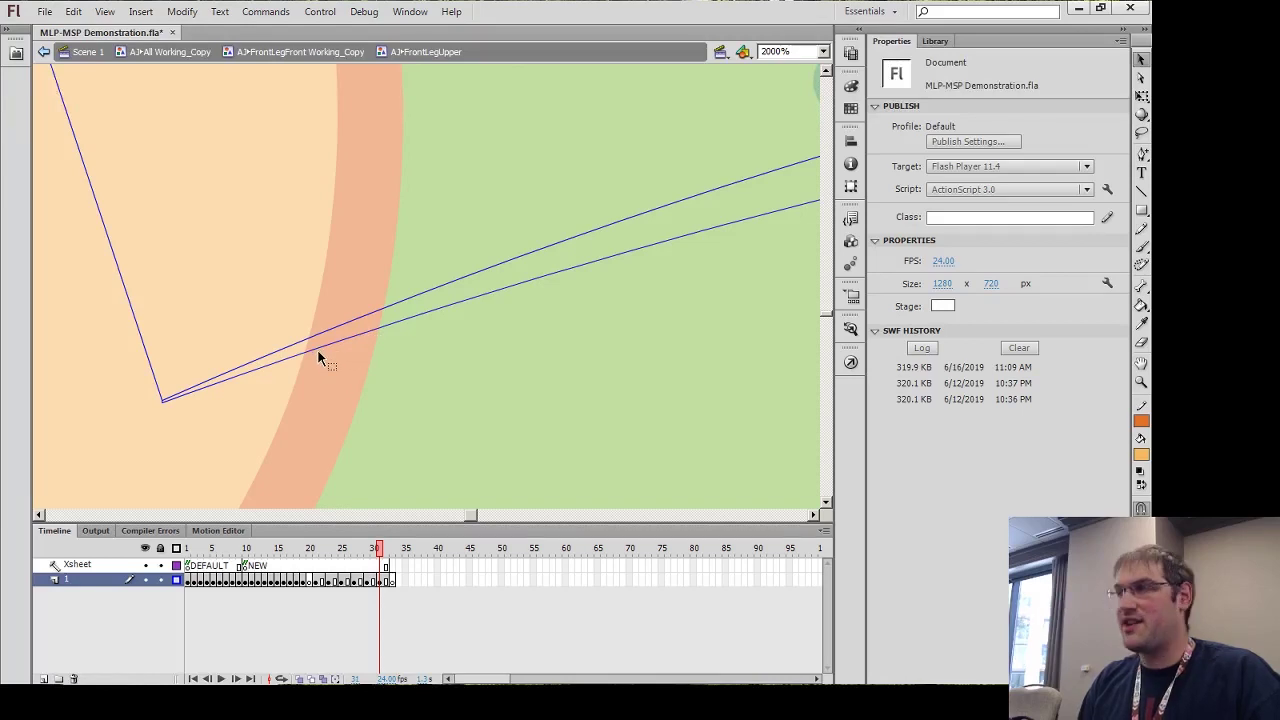
mouse_move(317, 355)
mouse_down()
mouse_move(261, 381)
mouse_move(320, 378)
mouse_up()
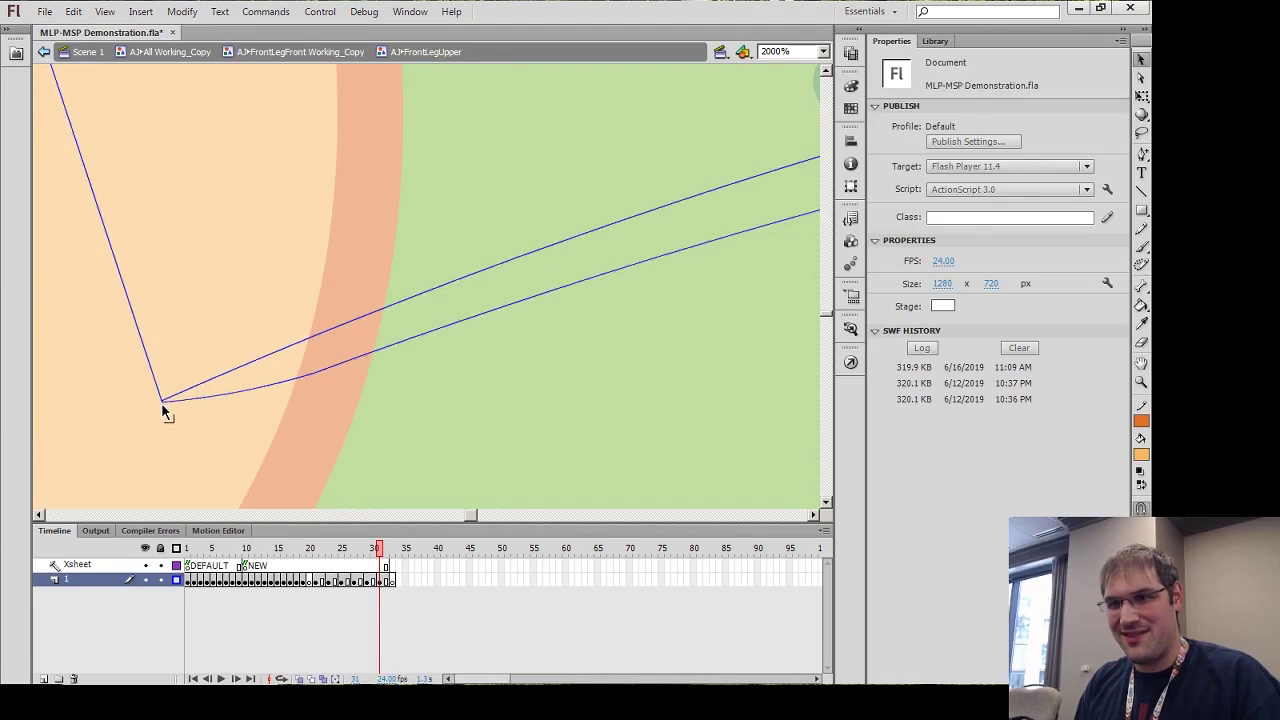
Return to the front-leg symbol and examine the leg's tapered body-side line ends against the pony's body
key(z)
alt+click(355, 404)
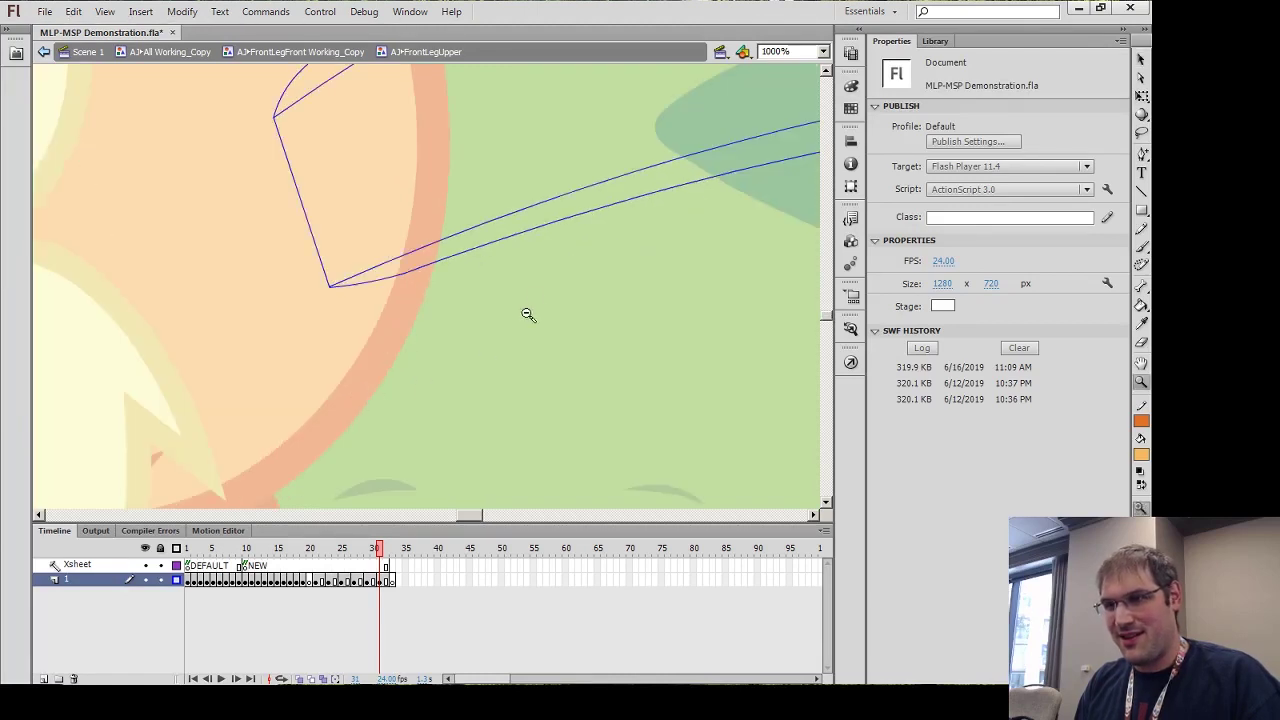
alt+click(538, 304)
alt+click(446, 297)
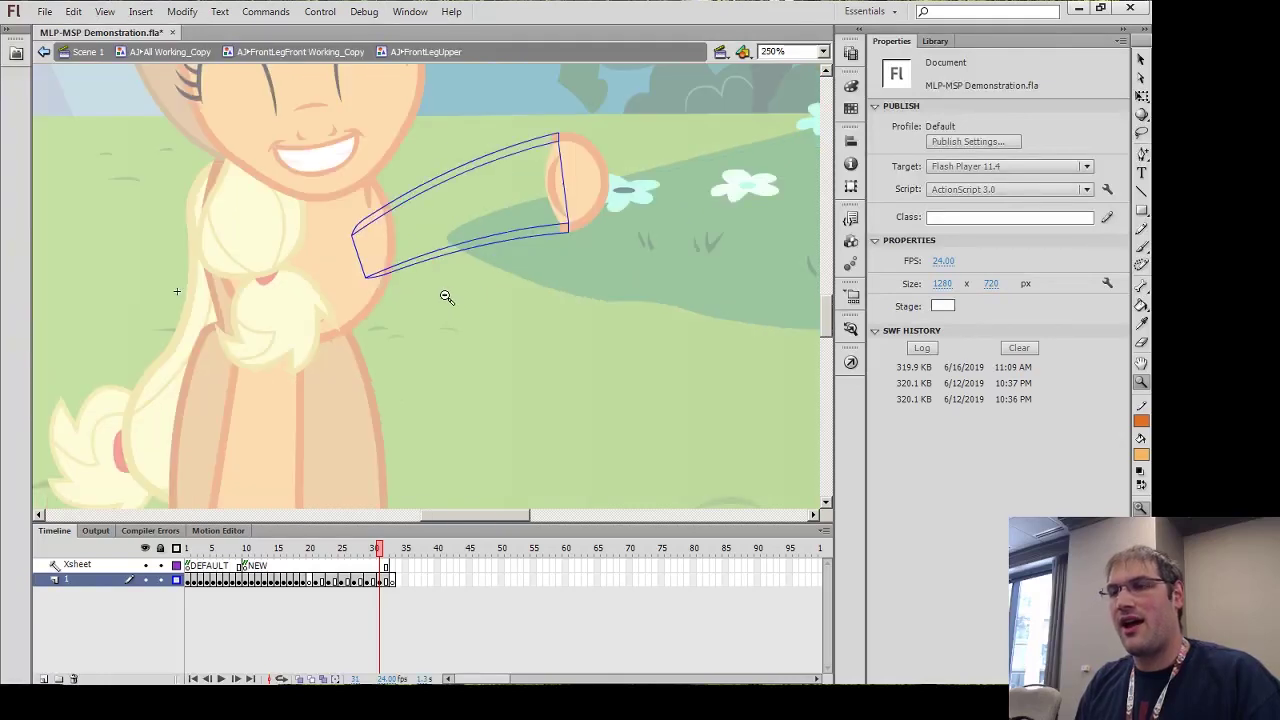
key(v)
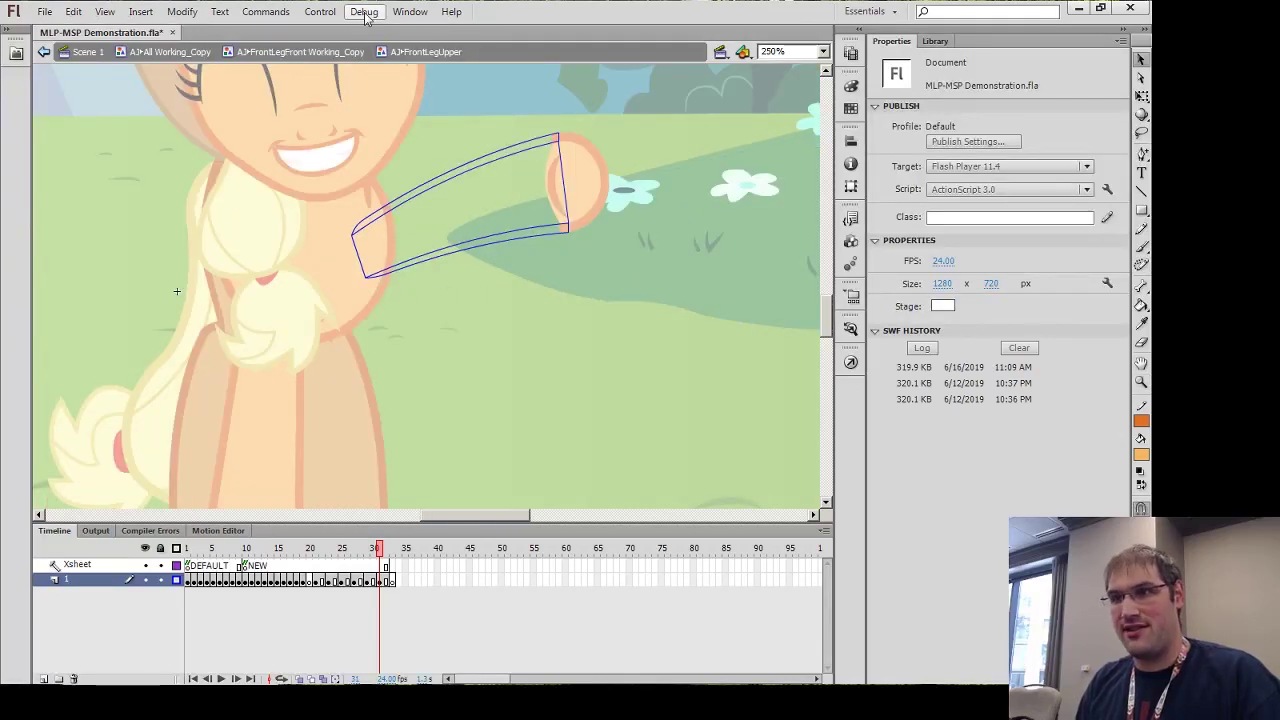
click(318, 52)
key(z)
click(471, 263)
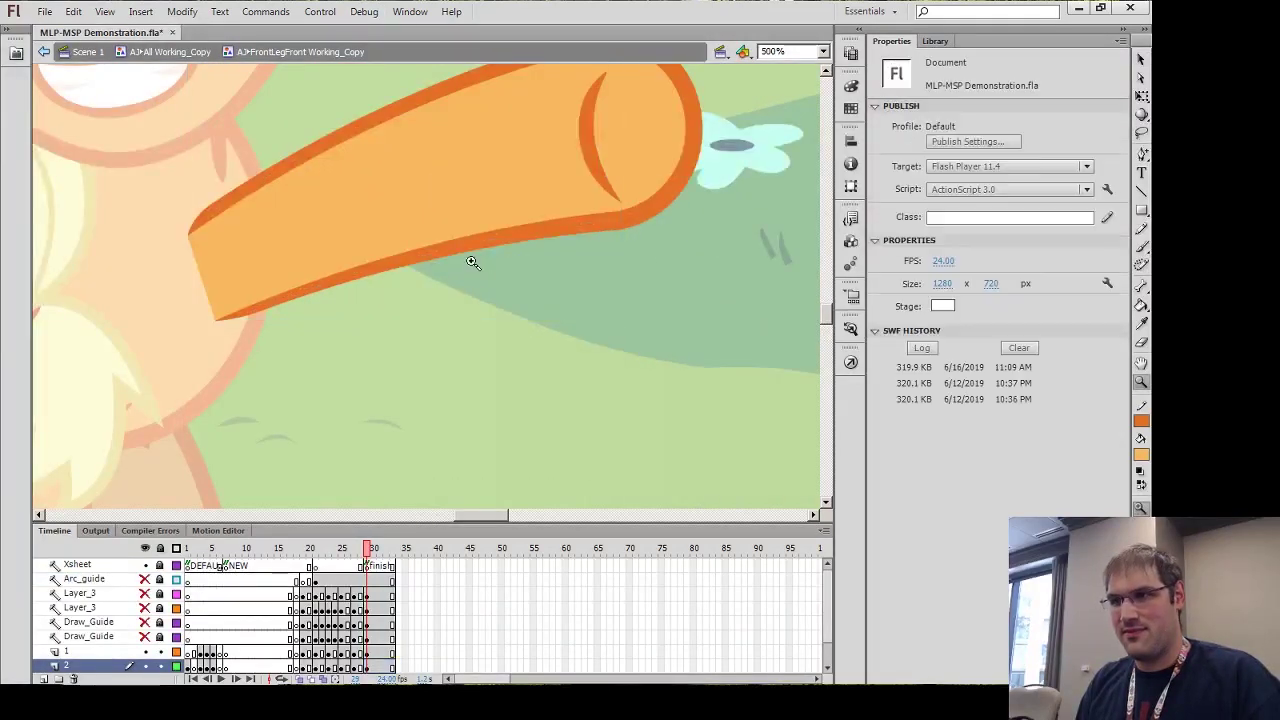
scroll(471, 260, up, 3)
key(v)
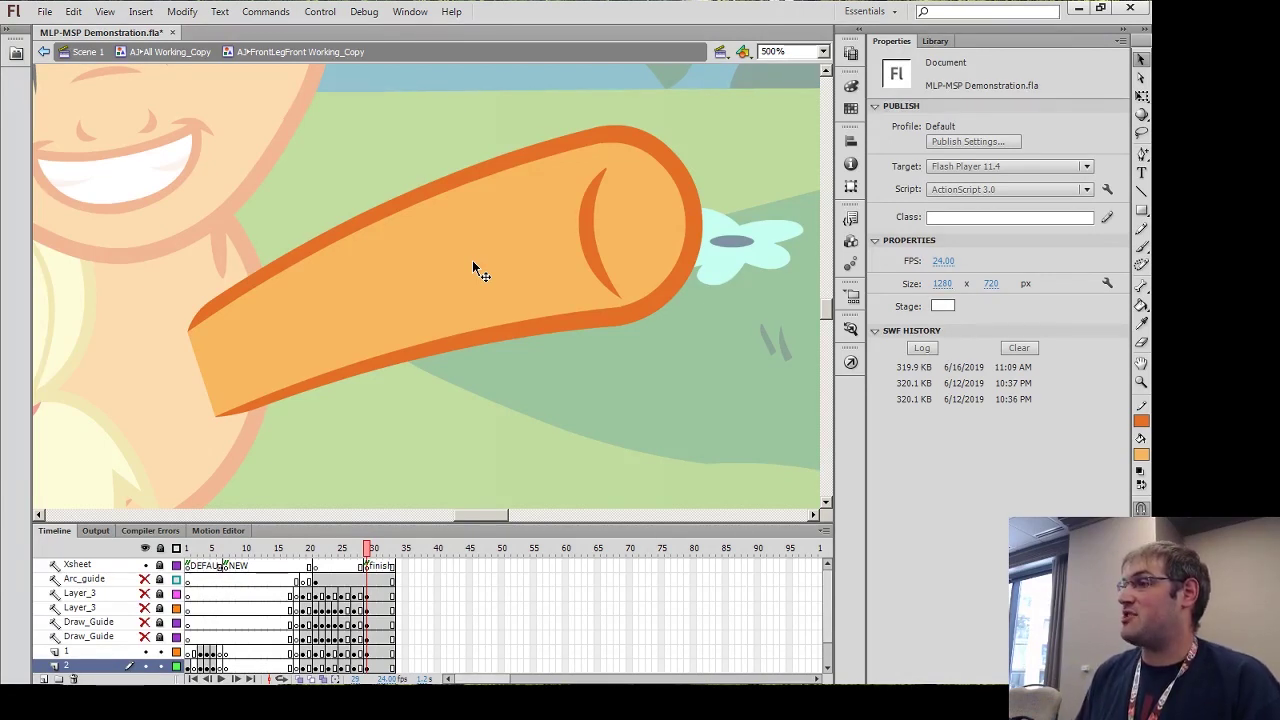
key(z)
alt+click(428, 378)
key(v)
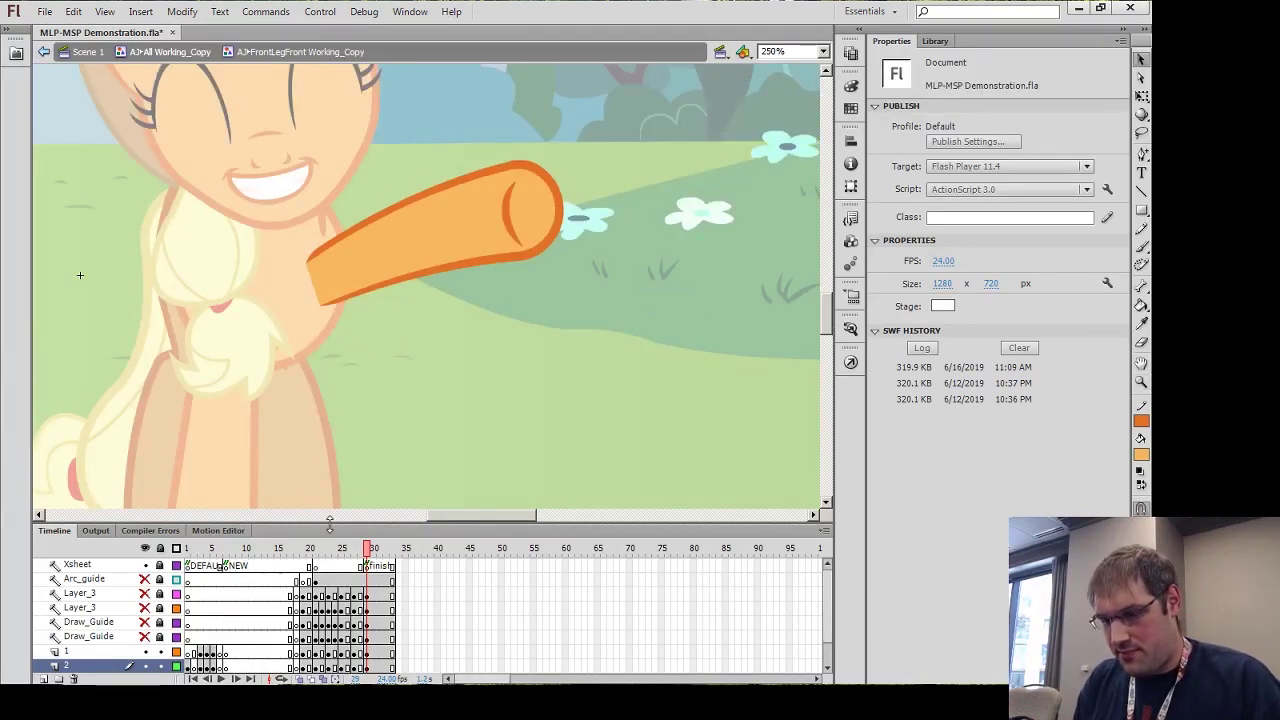
Return to the AJ All Working_Copy symbol and scrub the front-leg animation from frame 130 to frame 158
click(182, 63)
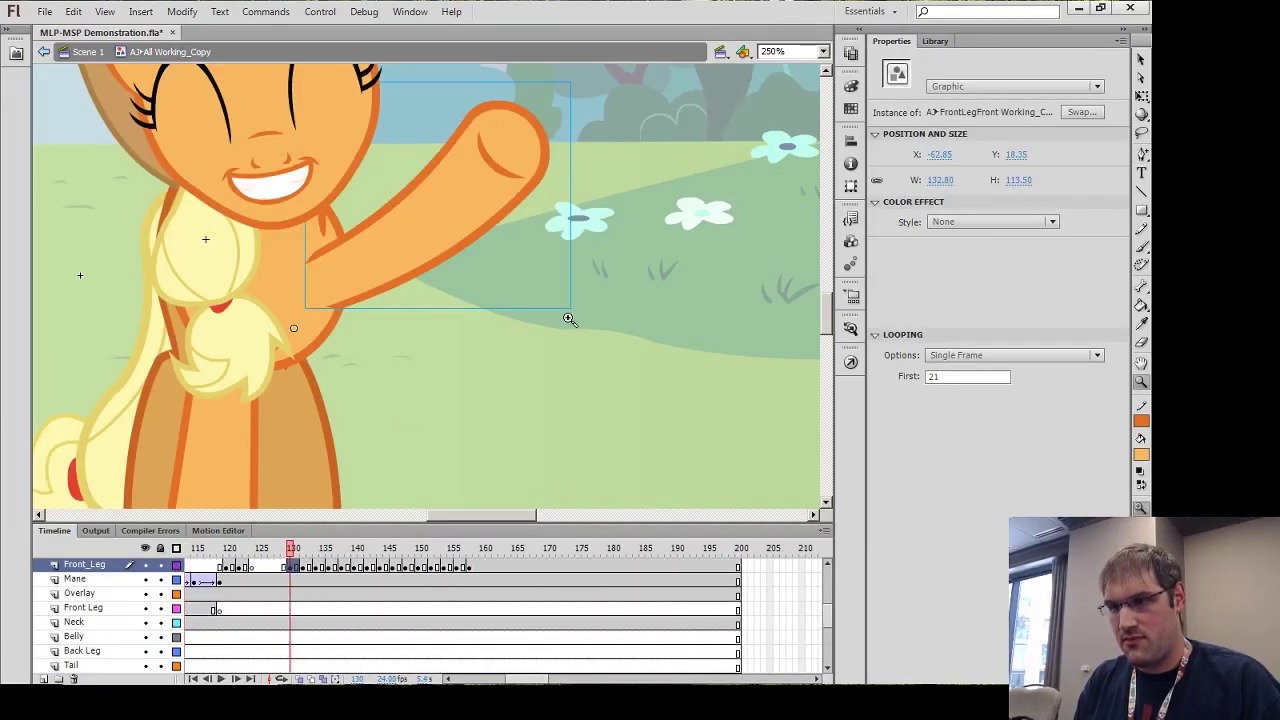
key(ctrl+minus)
click(410, 405)
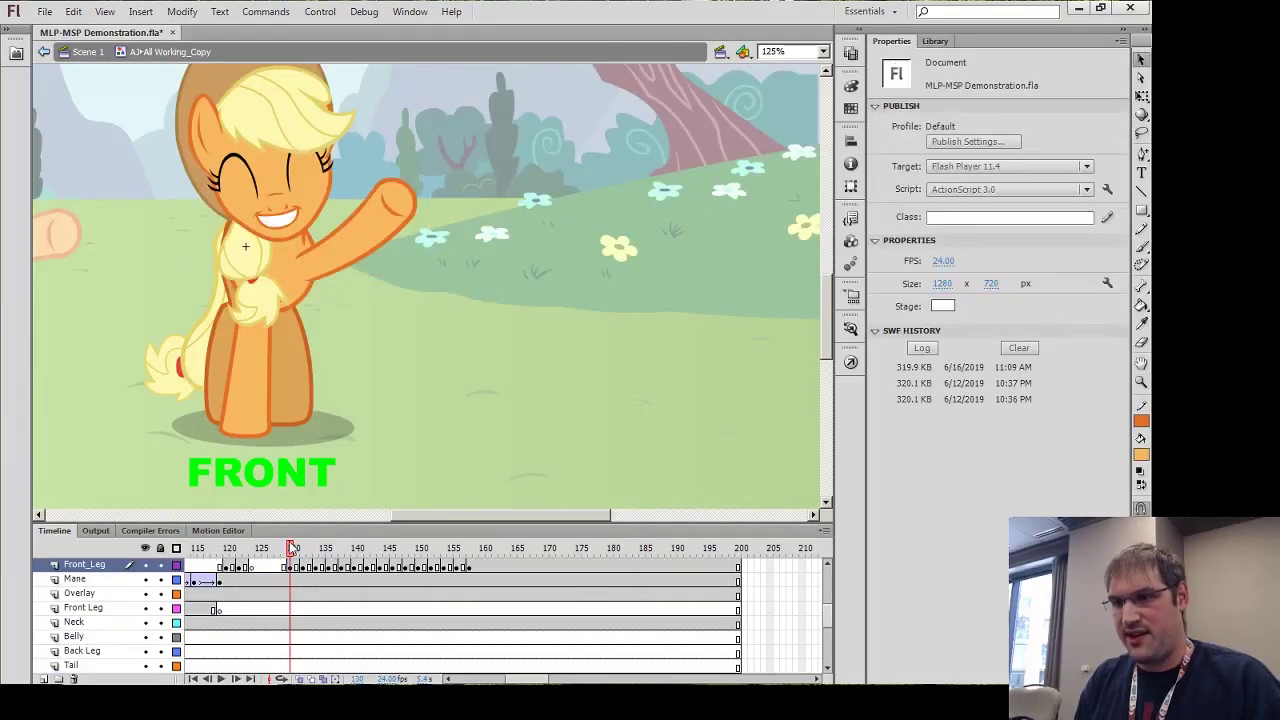
drag(291, 550, 474, 562)
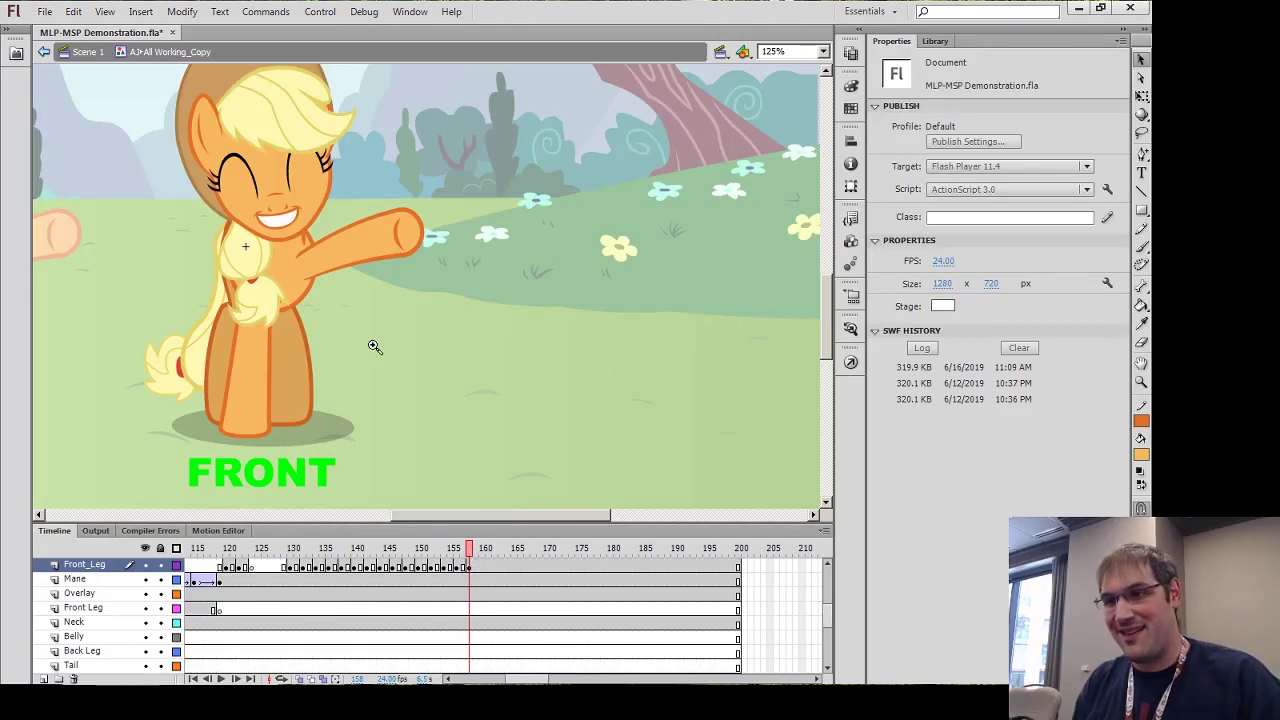
key(ctrl+minus)
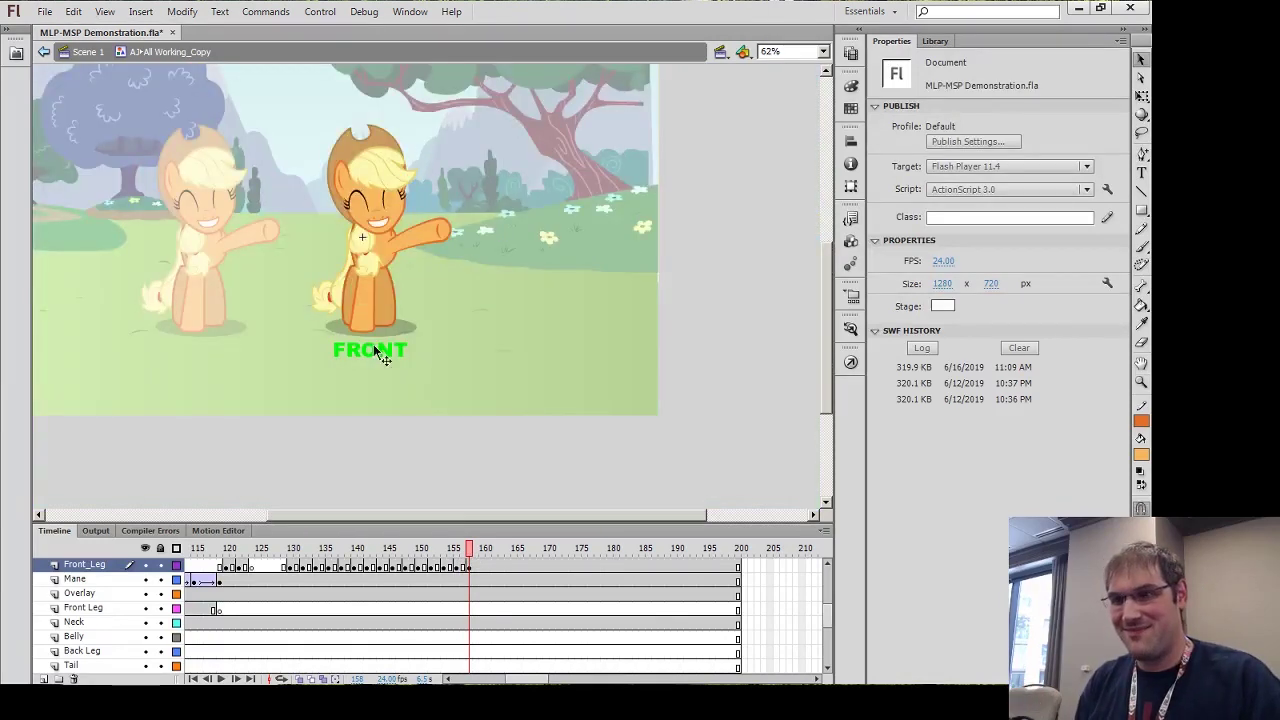
Return to Scene 1, go to frame 100, and select the AJ All Working_Copy pony instance
click(92, 51)
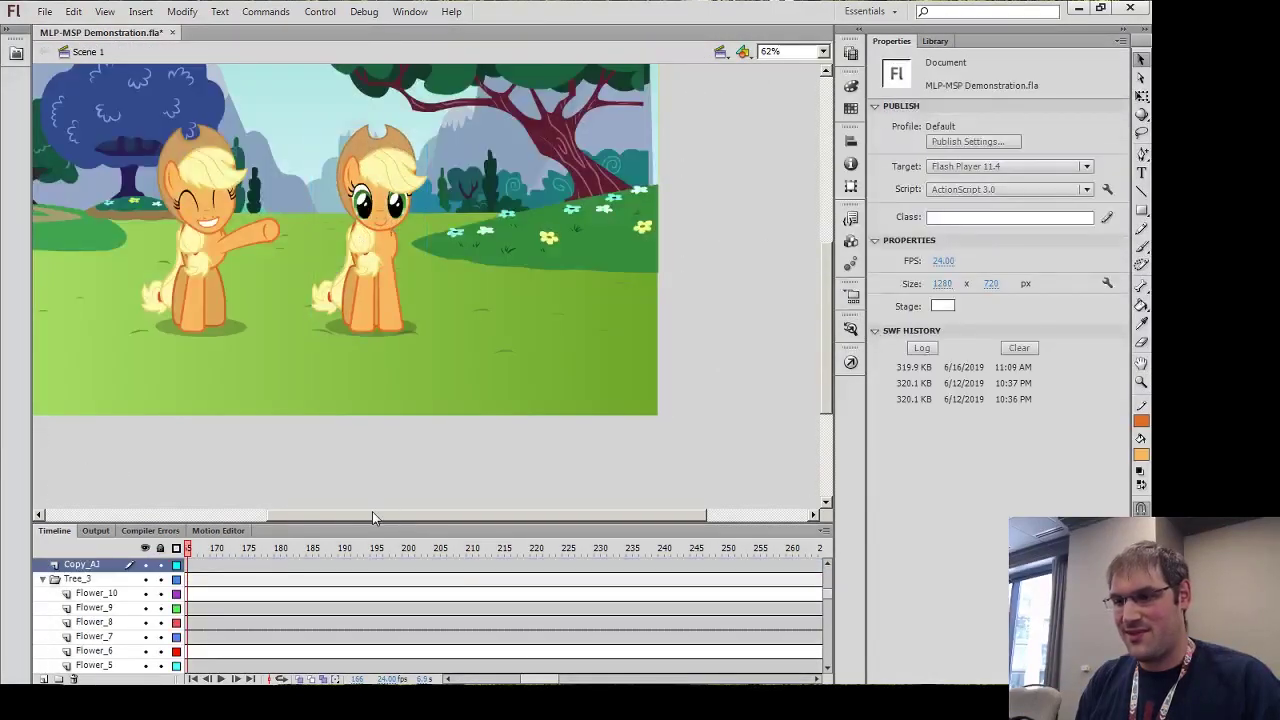
drag(542, 680, 458, 680)
drag(206, 548, 196, 548)
click(372, 232)
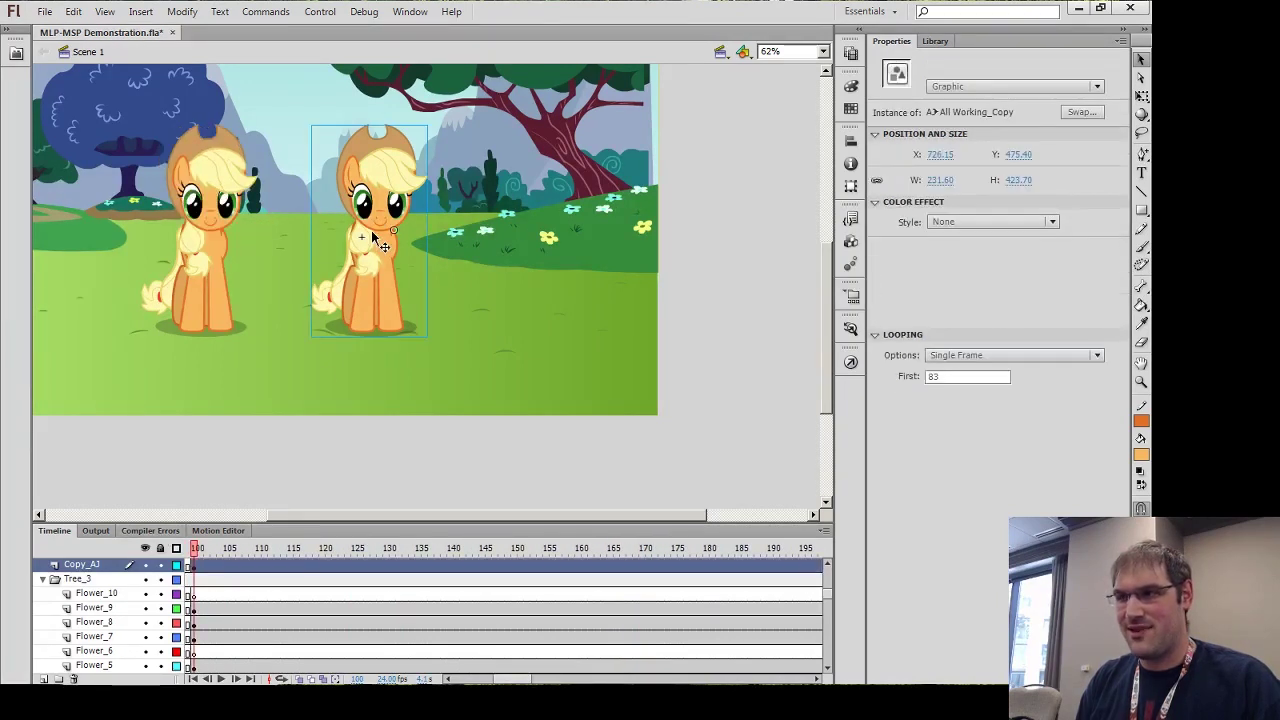
Set the selected AJ All Working_Copy instance's looping option to Play Once and deselect it
click(976, 358)
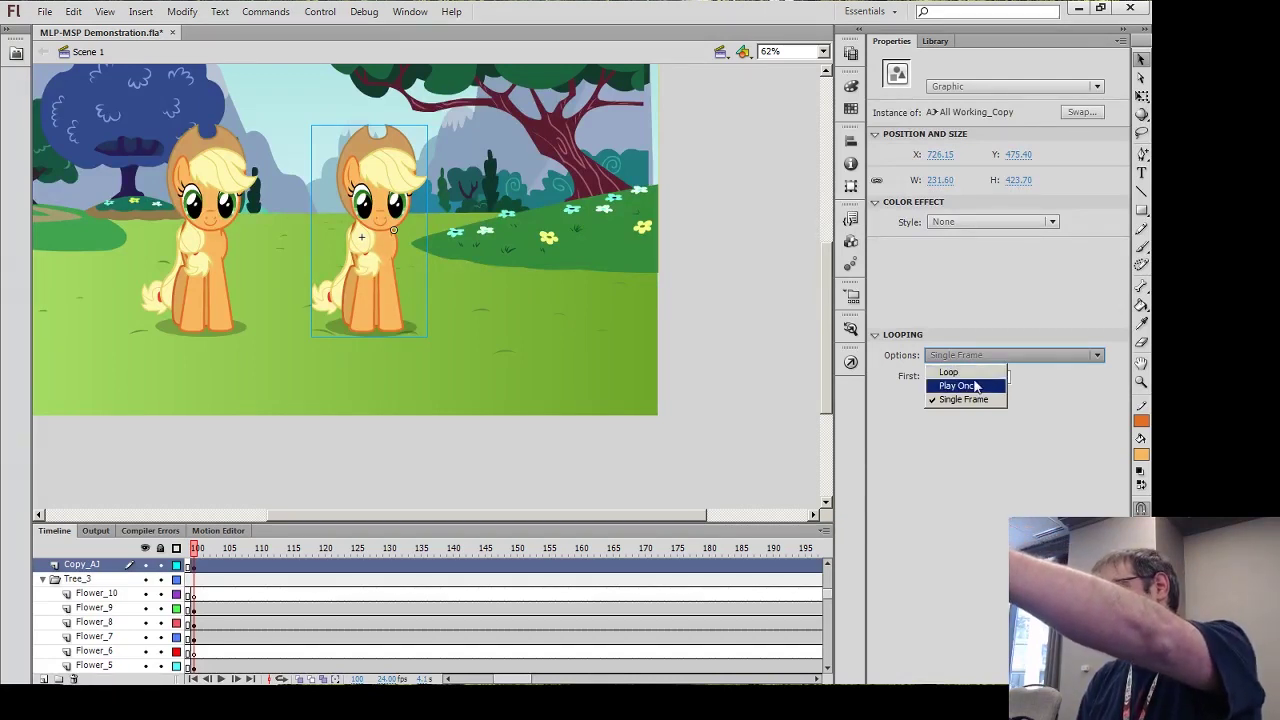
click(975, 386)
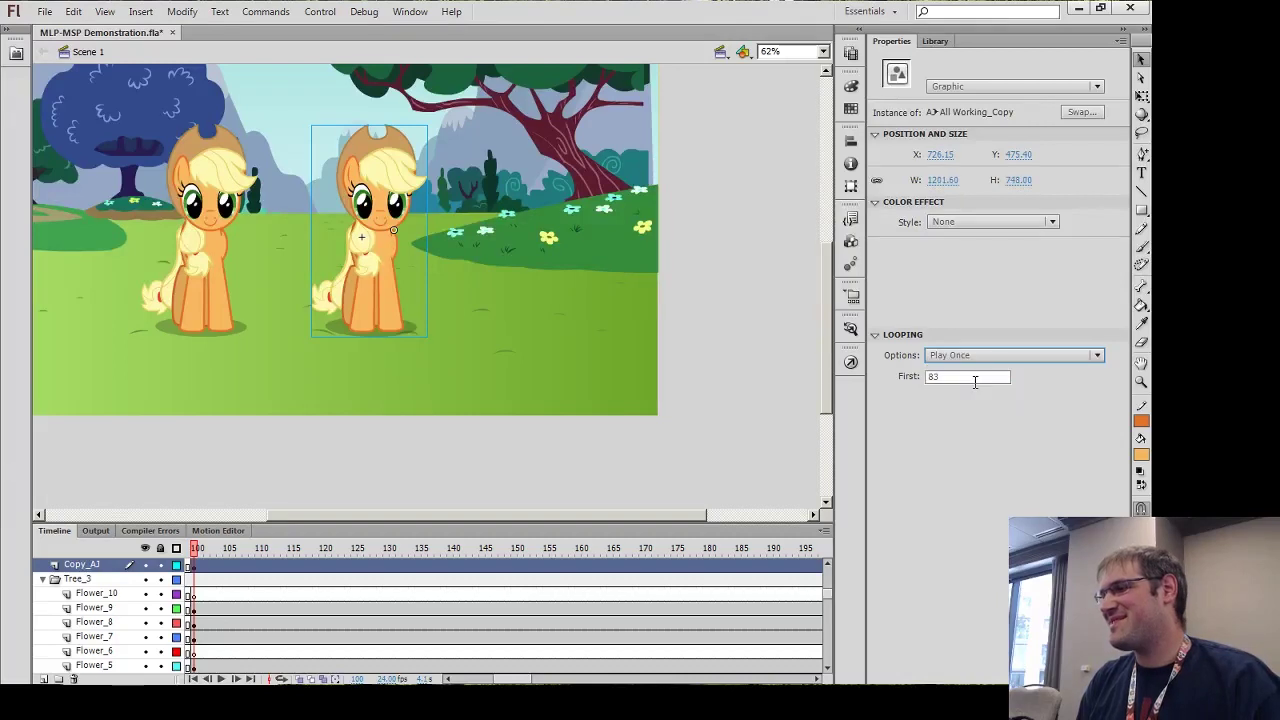
click(636, 472)
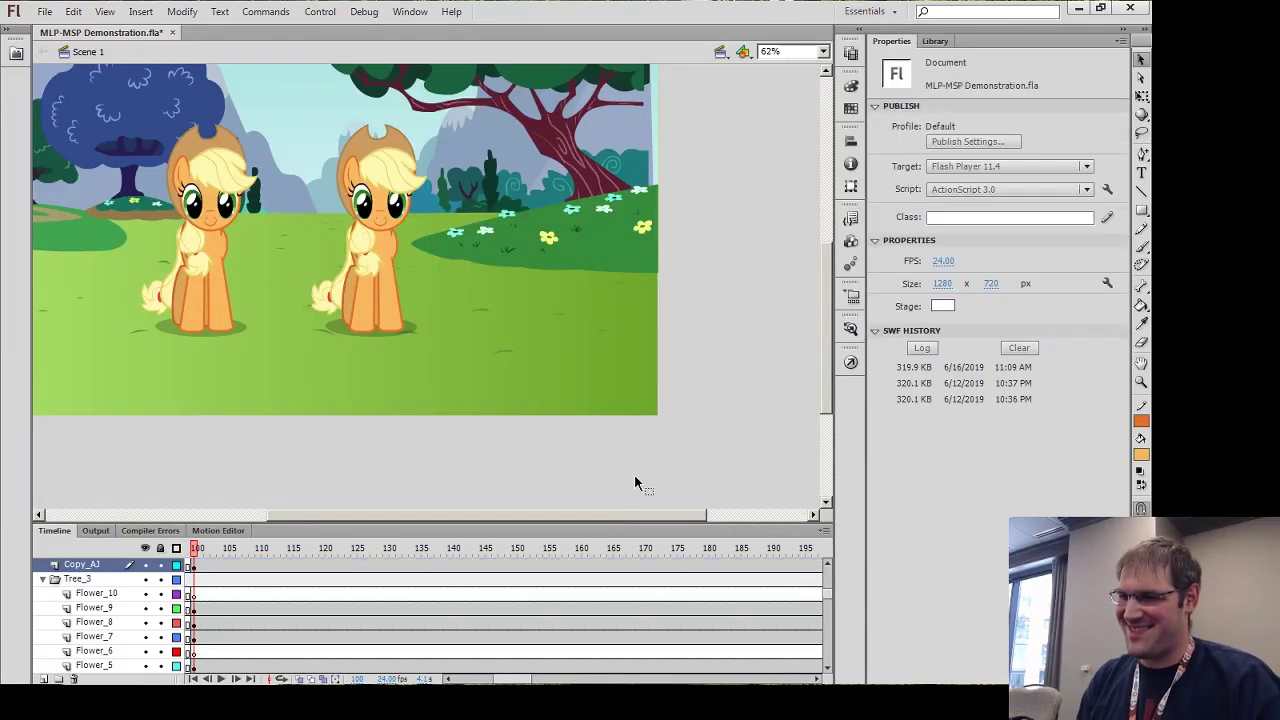
Test the movie in a maximized preview, play through to both ponies' leg-raising animation, and close the preview
drag(625, 519, 612, 520)
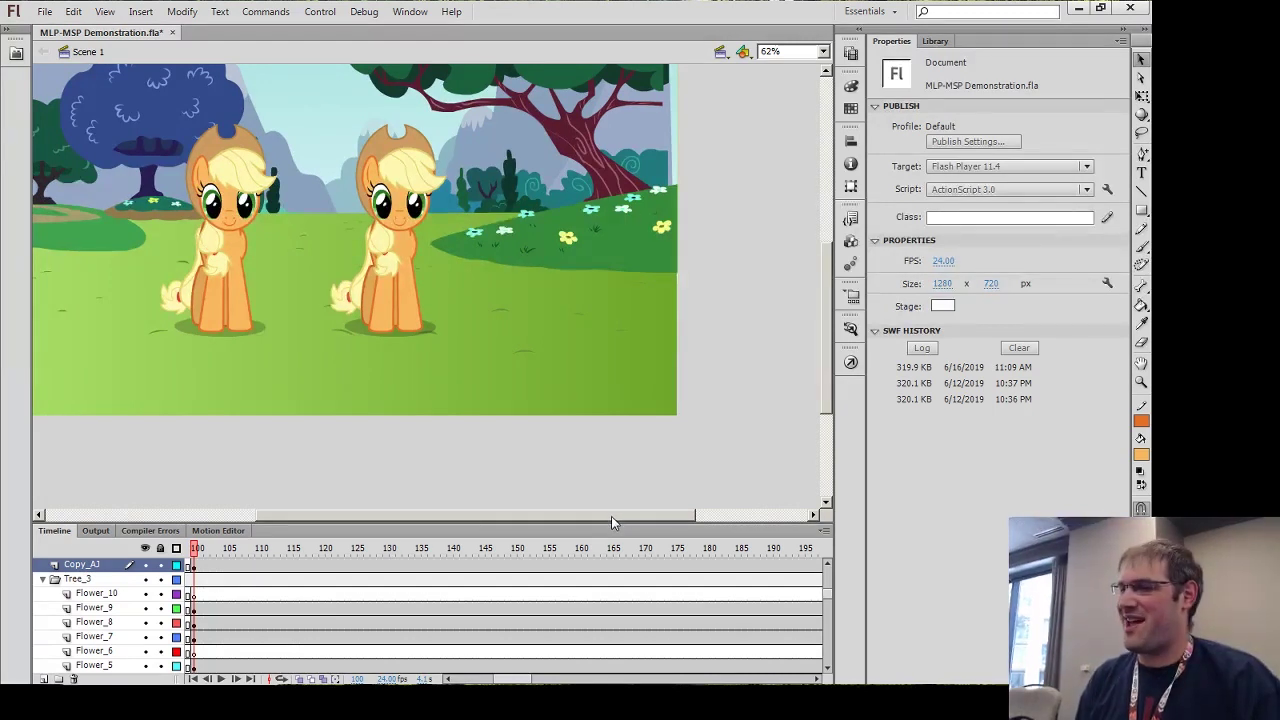
drag(611, 516, 549, 517)
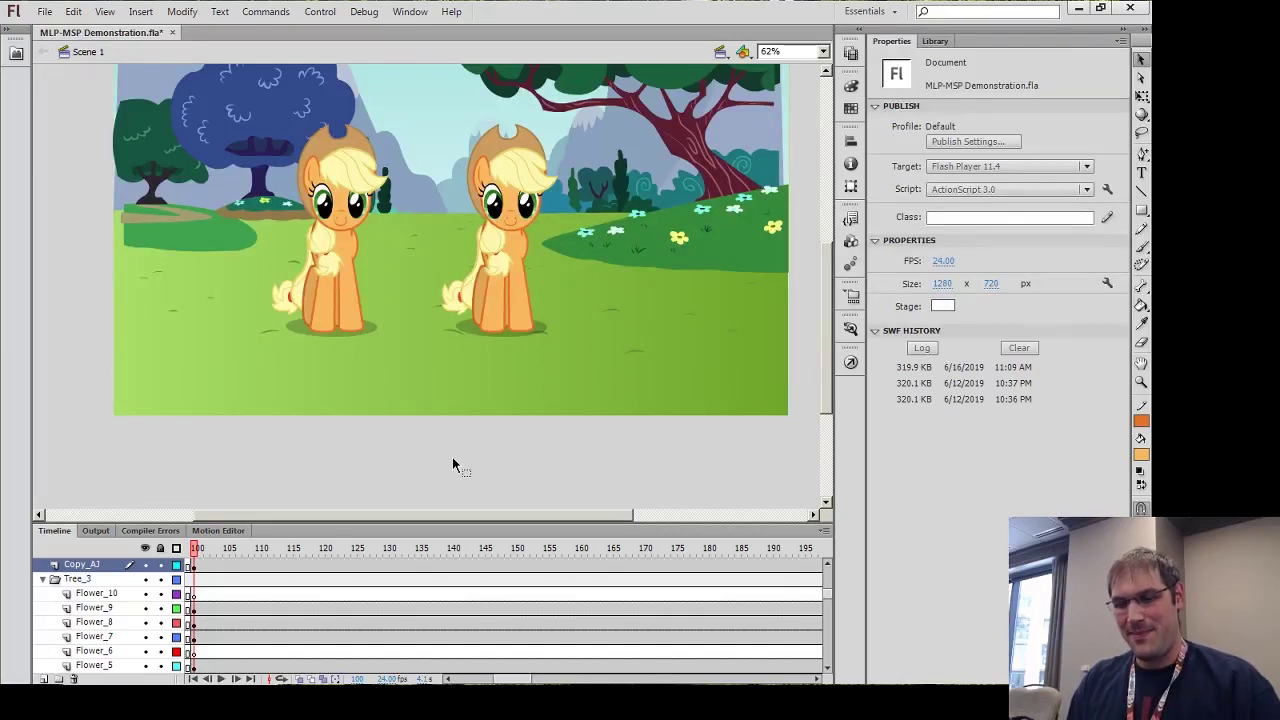
key(ctrl+Return)
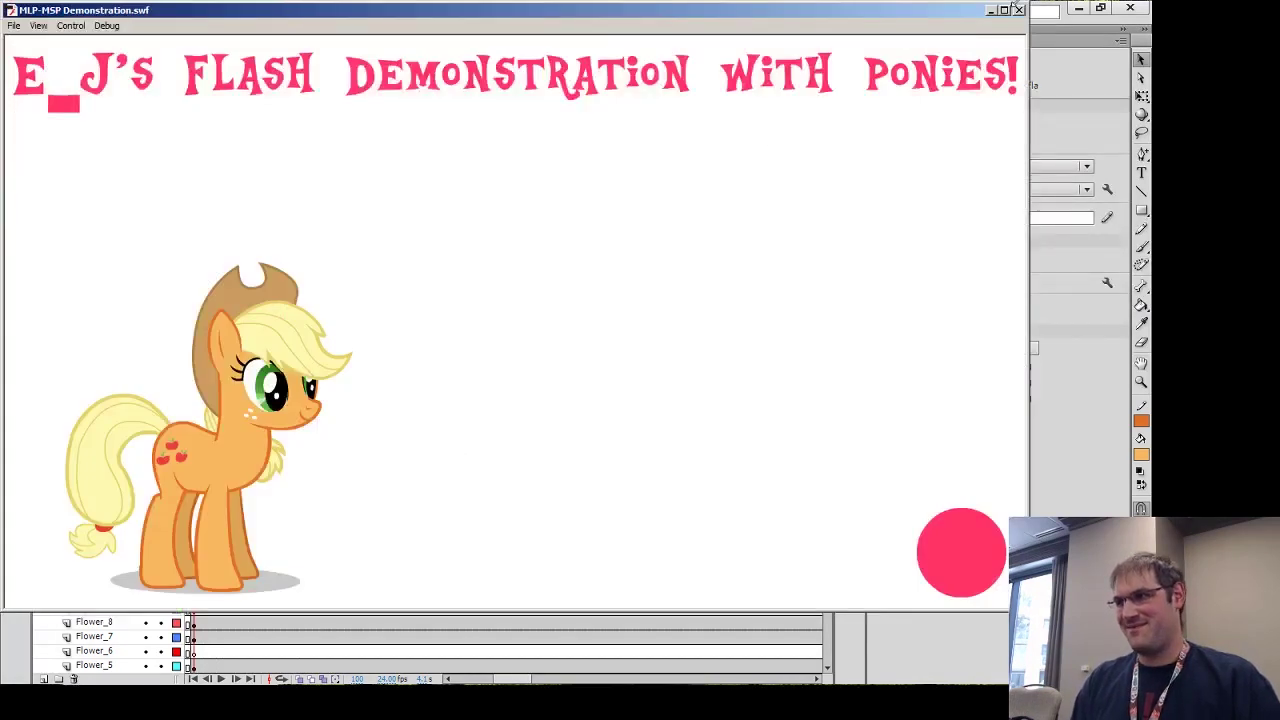
click(1004, 10)
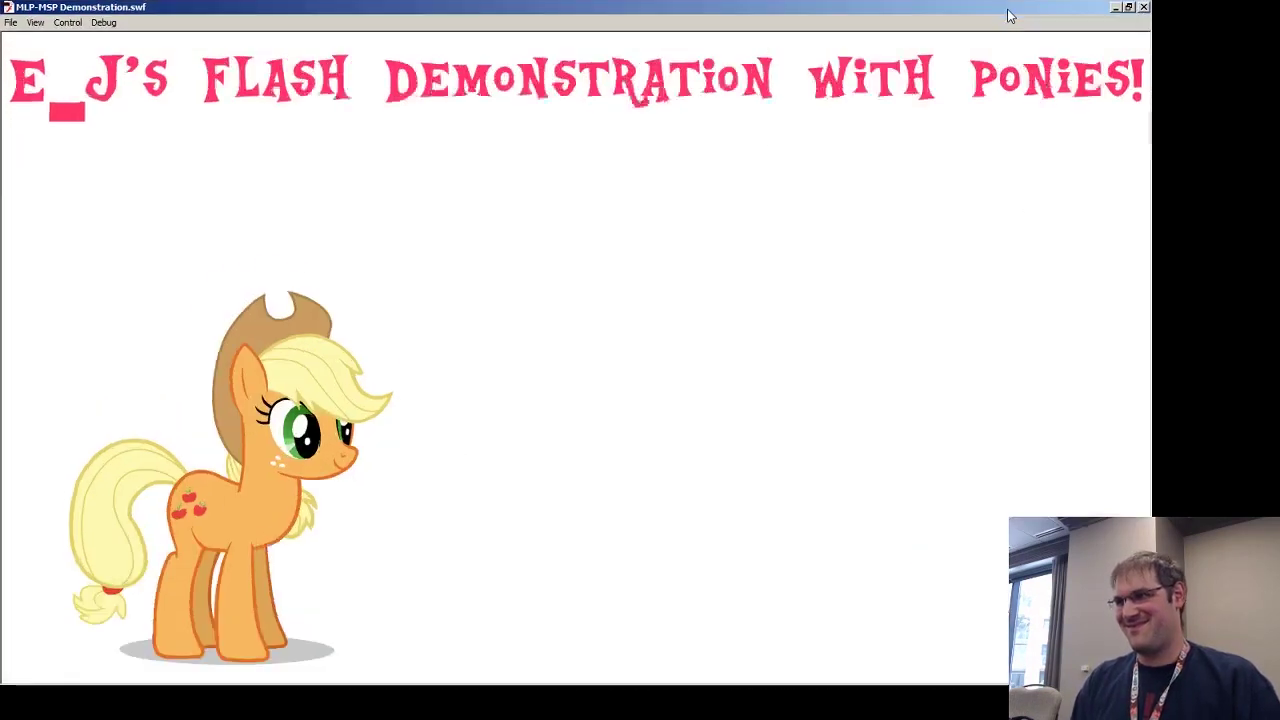
click(1057, 194)
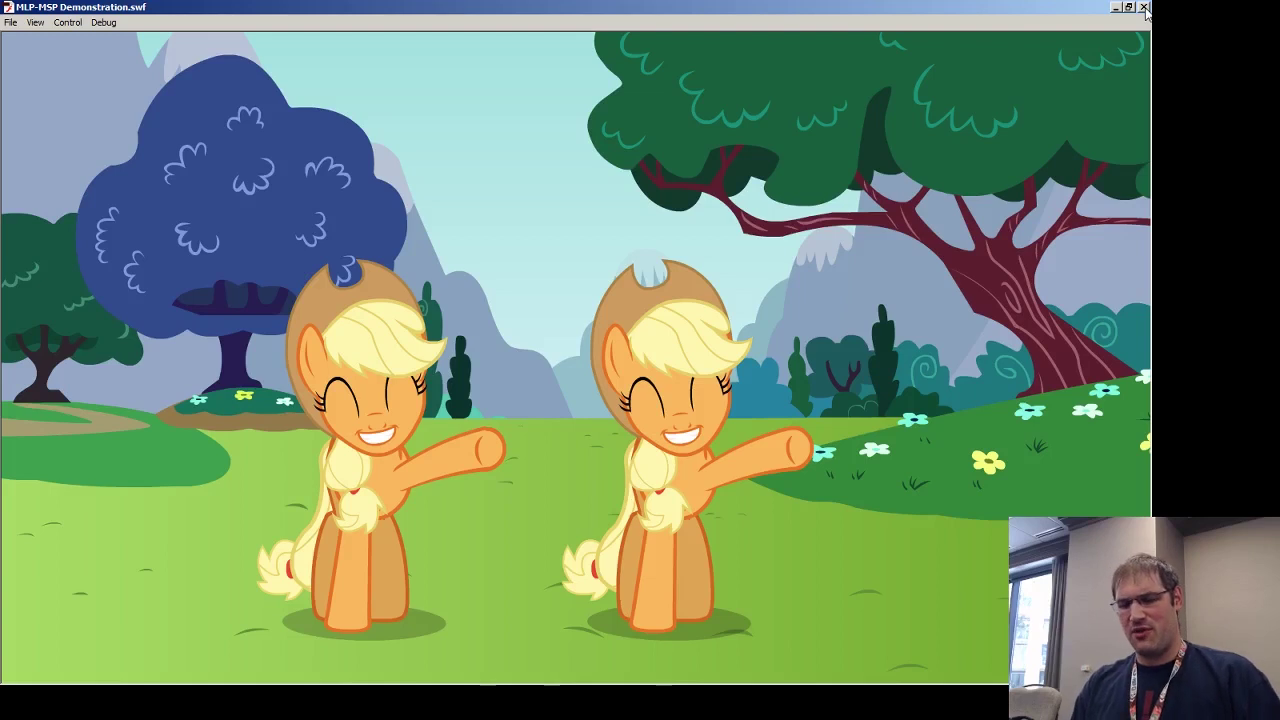
click(1144, 7)
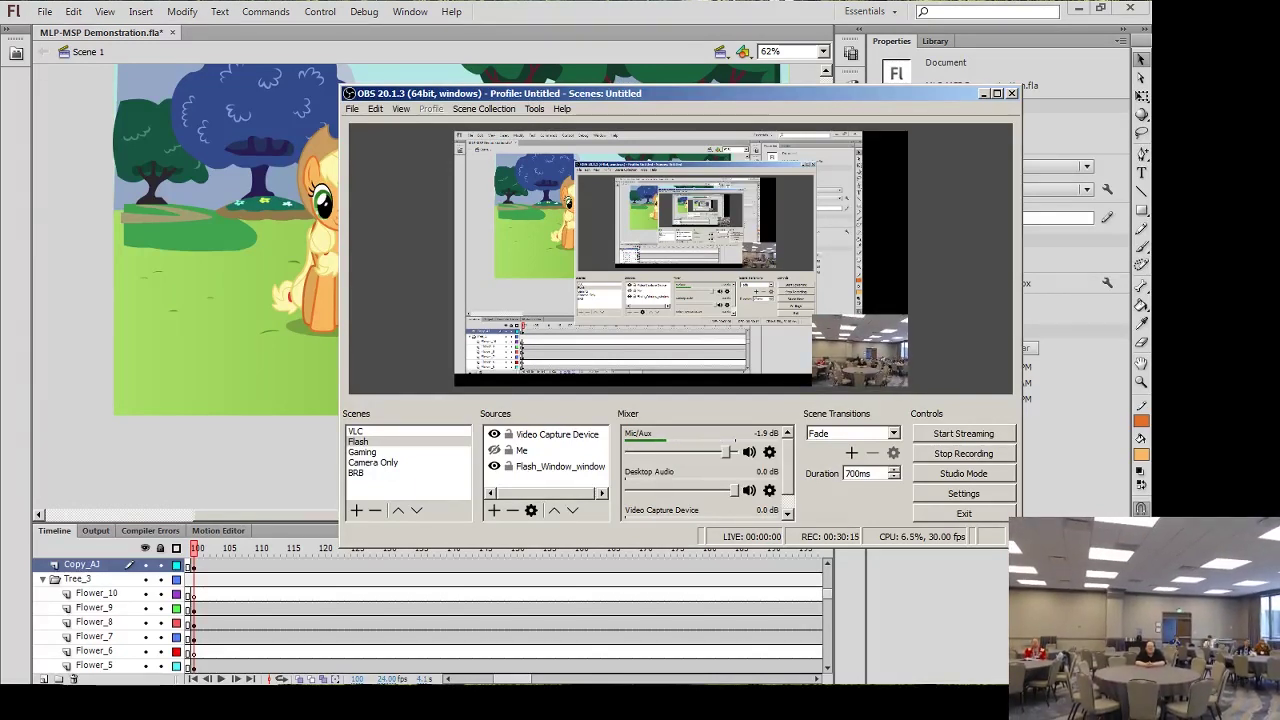
Minimize the OBS window, bring up the main timeline's topmost layers and first frames, and show the document's library
click(983, 93)
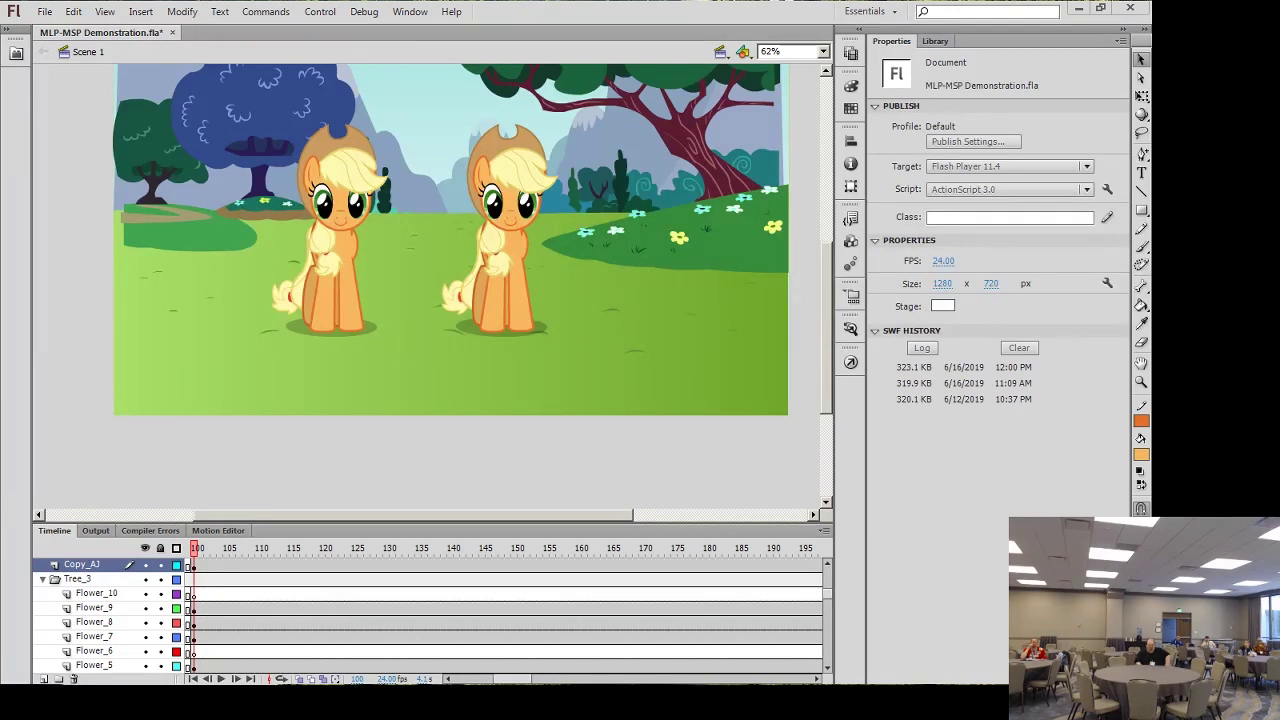
scroll(827, 576, up, 5)
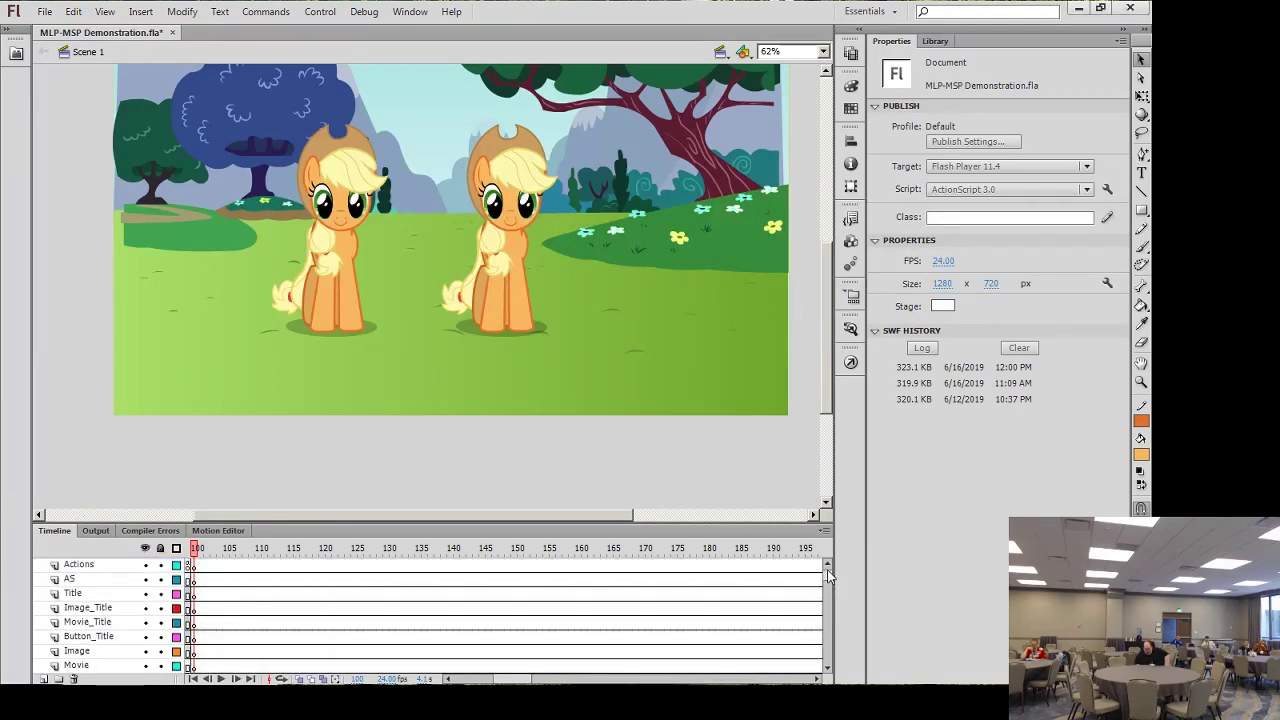
drag(497, 679, 452, 679)
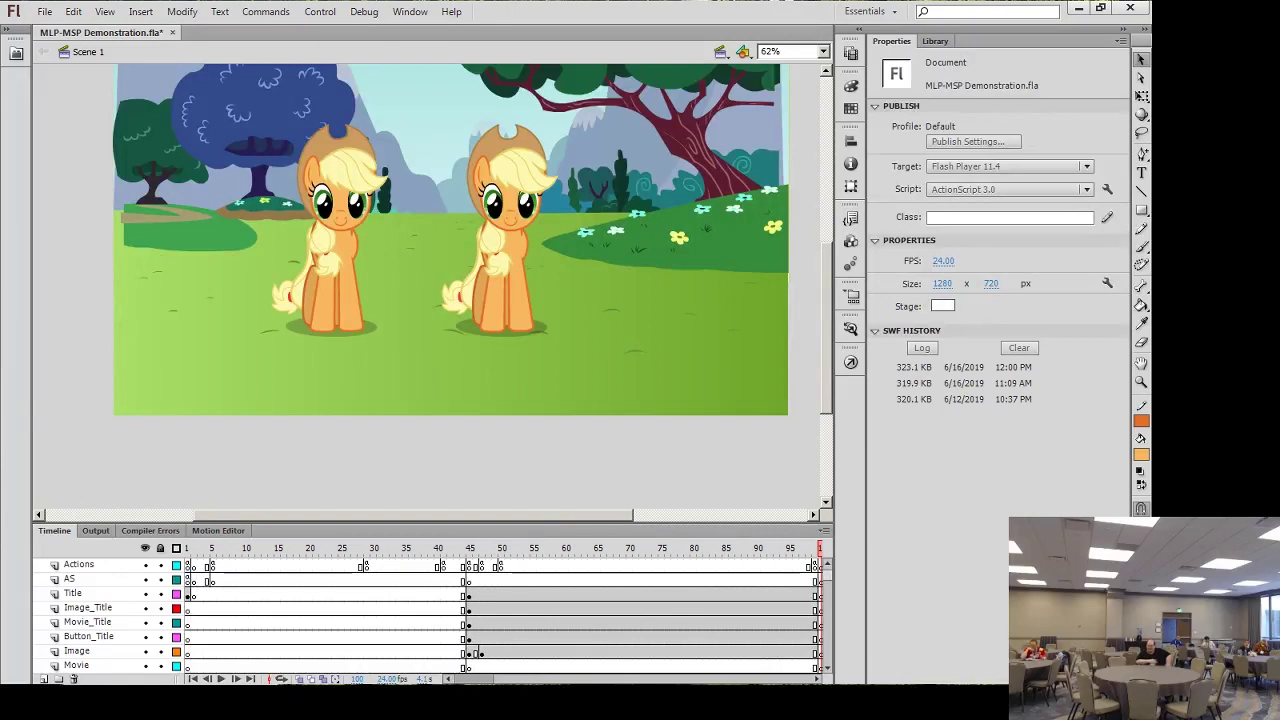
click(942, 42)
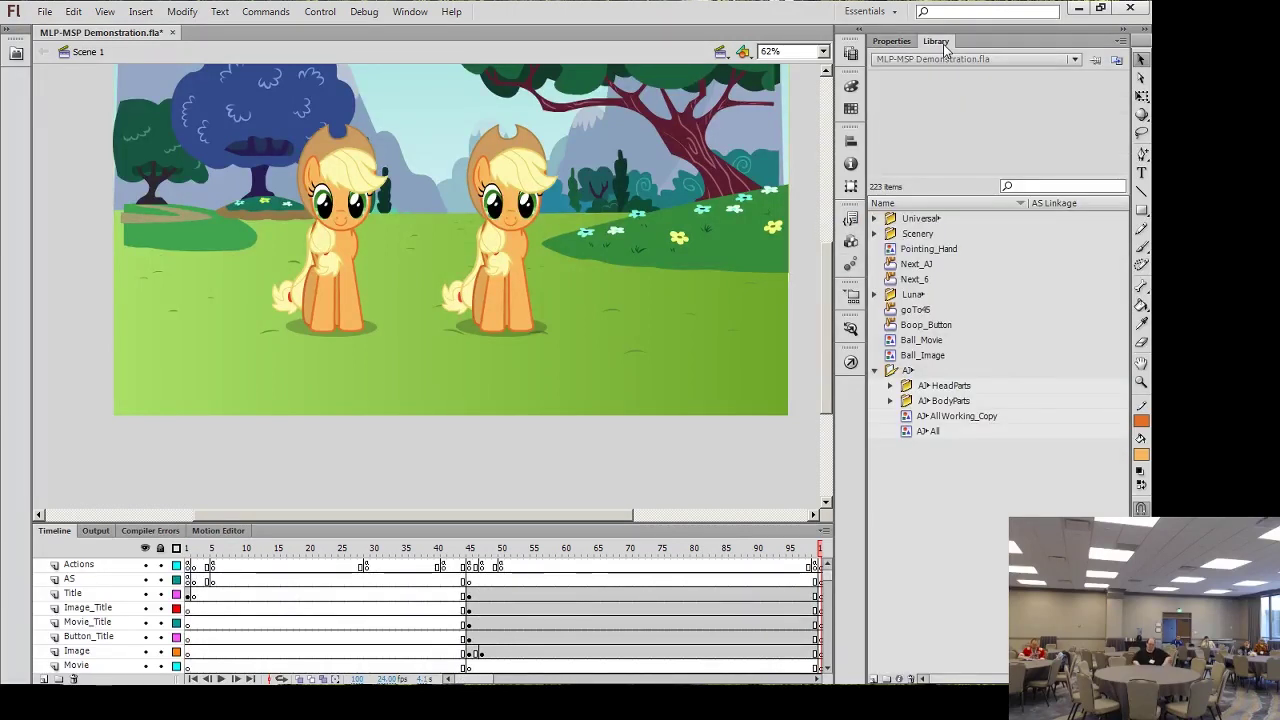
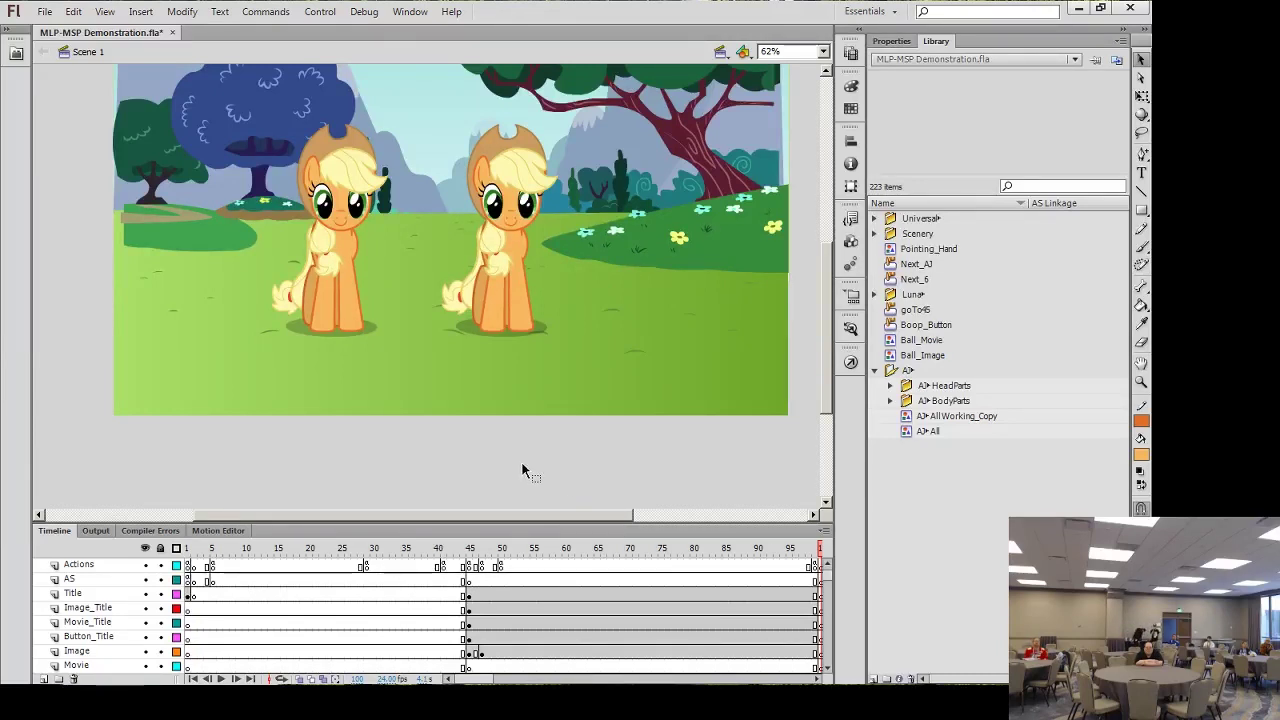
Go to frame 45 in Scene 1 and step through the Symbols slide frame by frame to frame 50
click(470, 549)
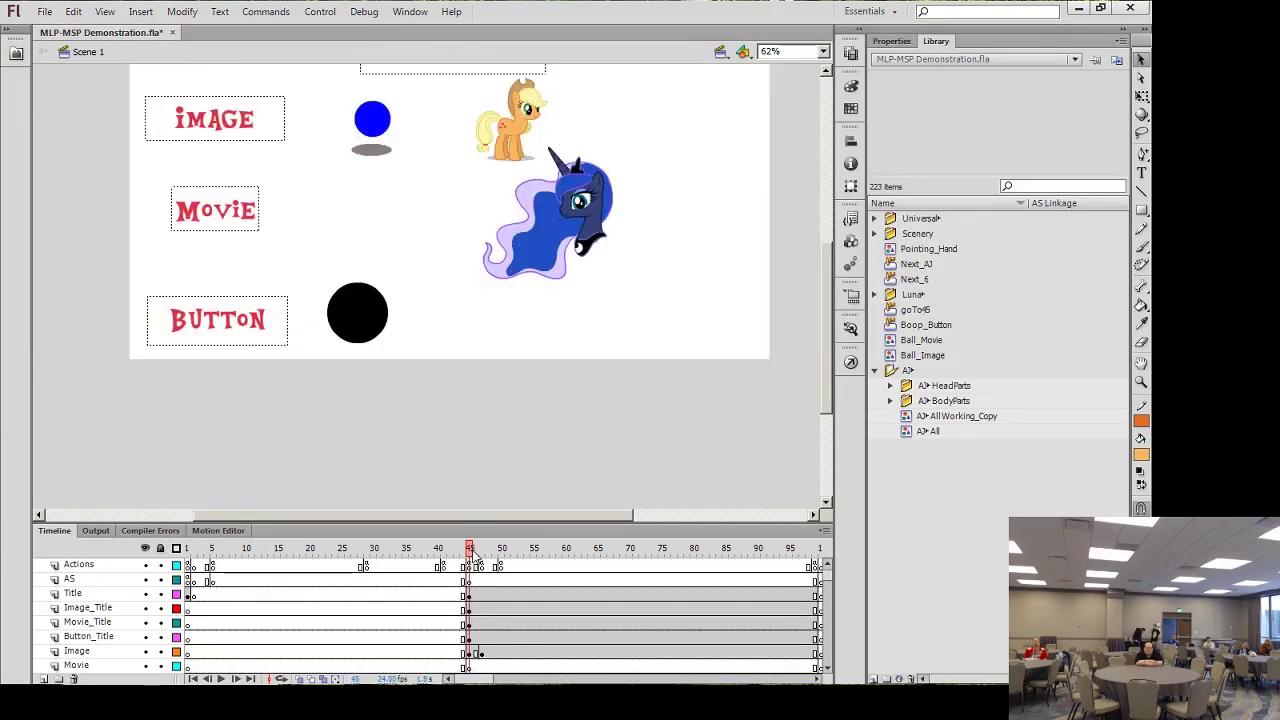
click(474, 551)
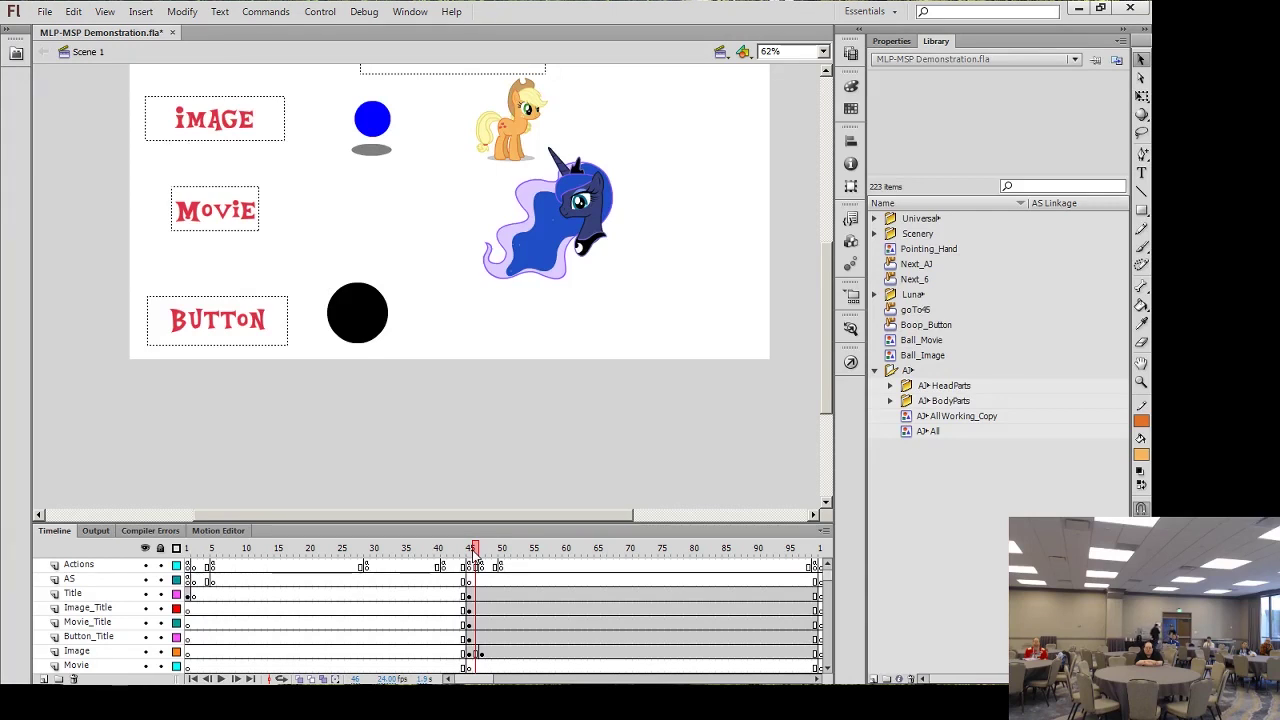
key(period)
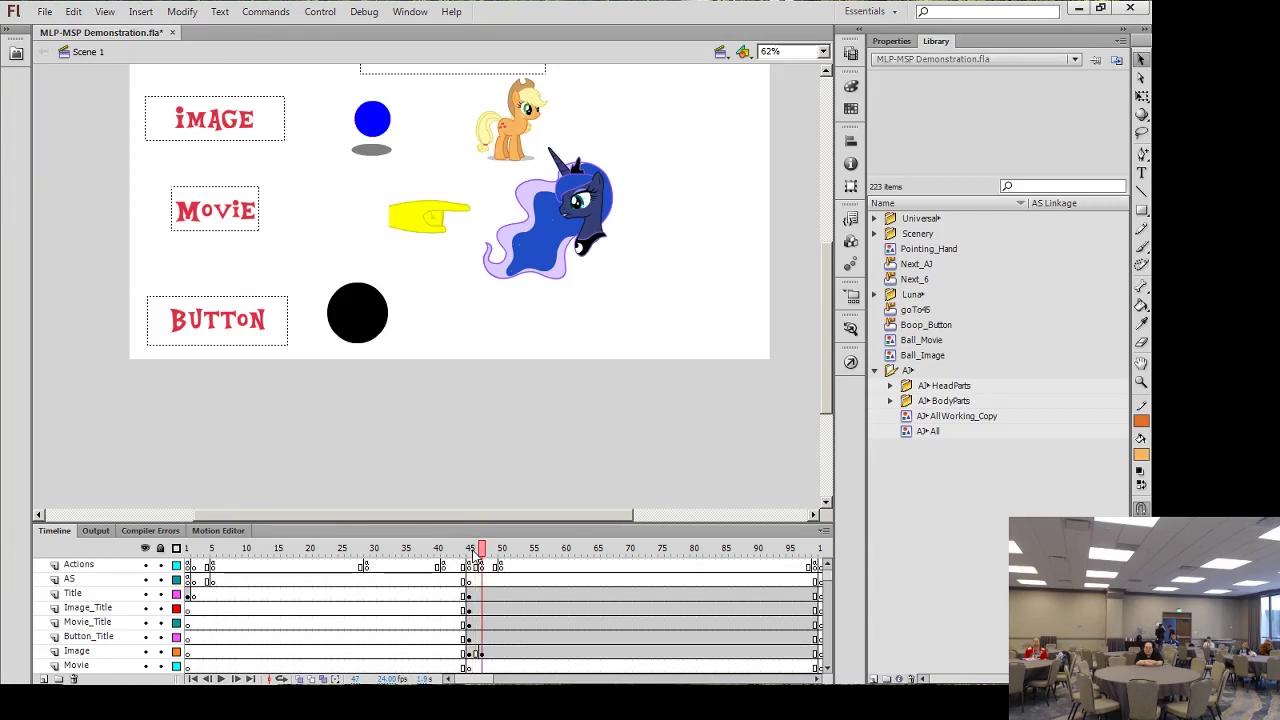
key(period)
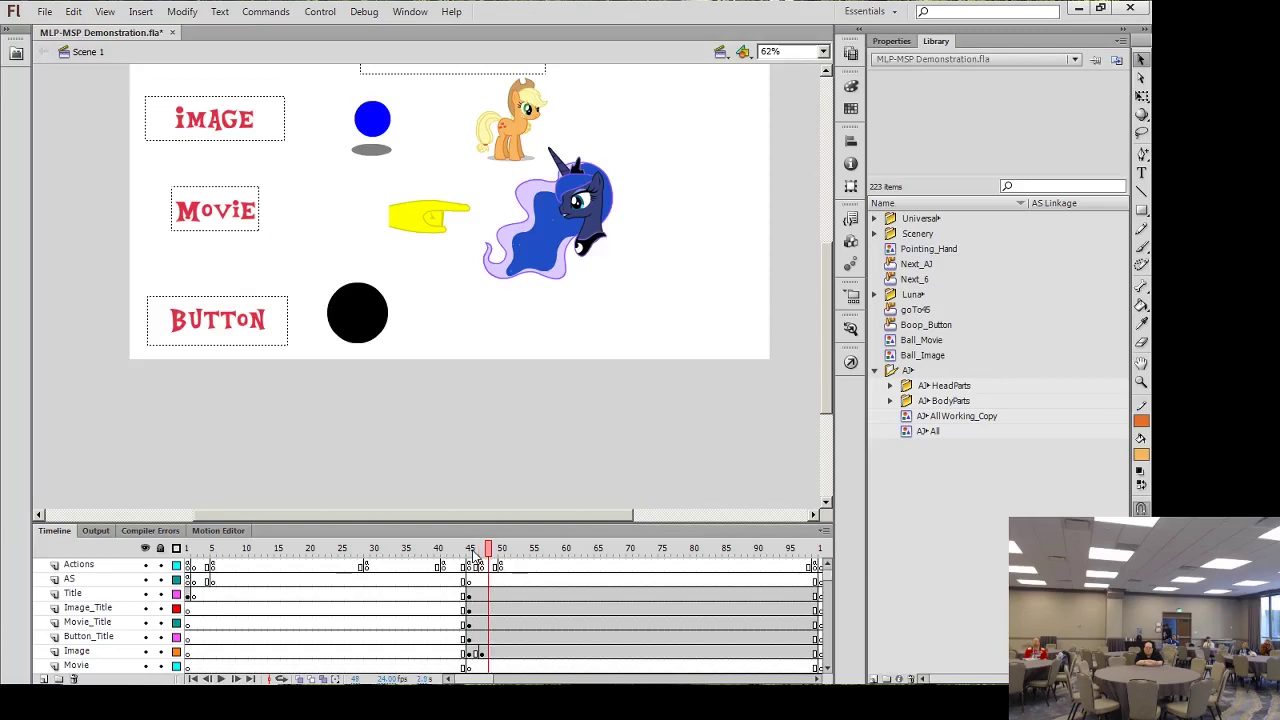
key(period)
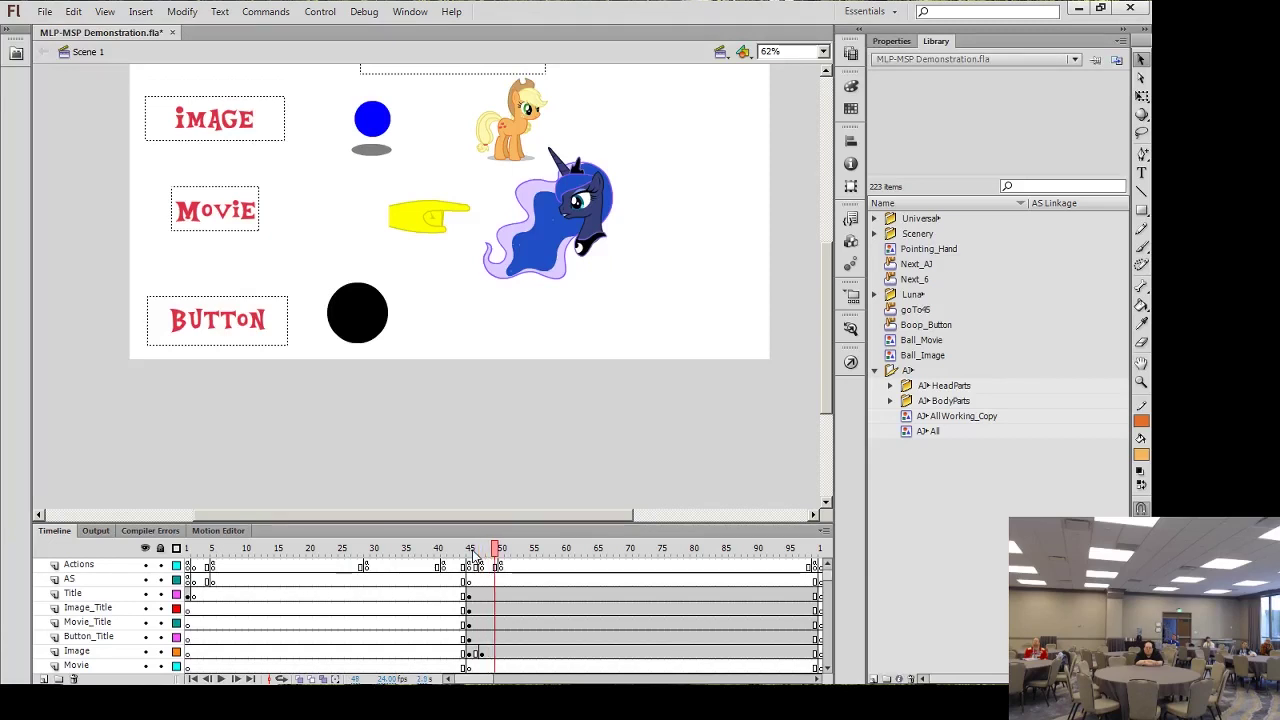
key(period)
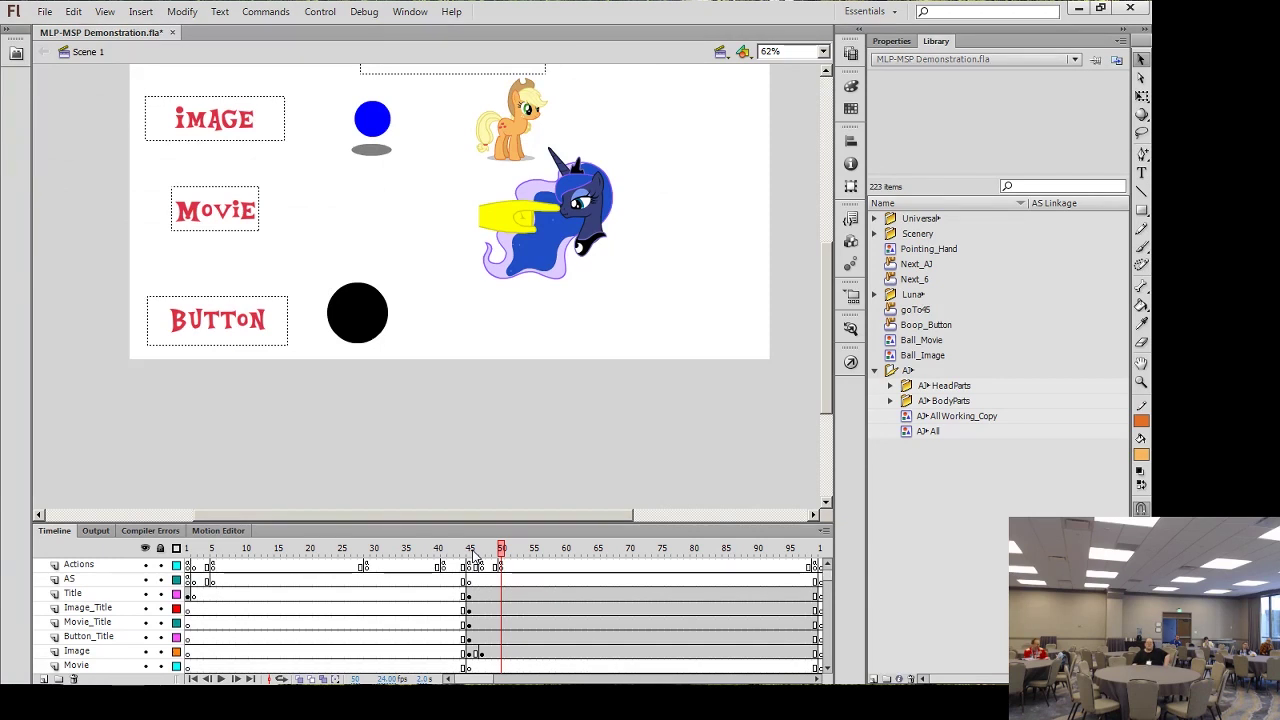
drag(824, 307, 827, 274)
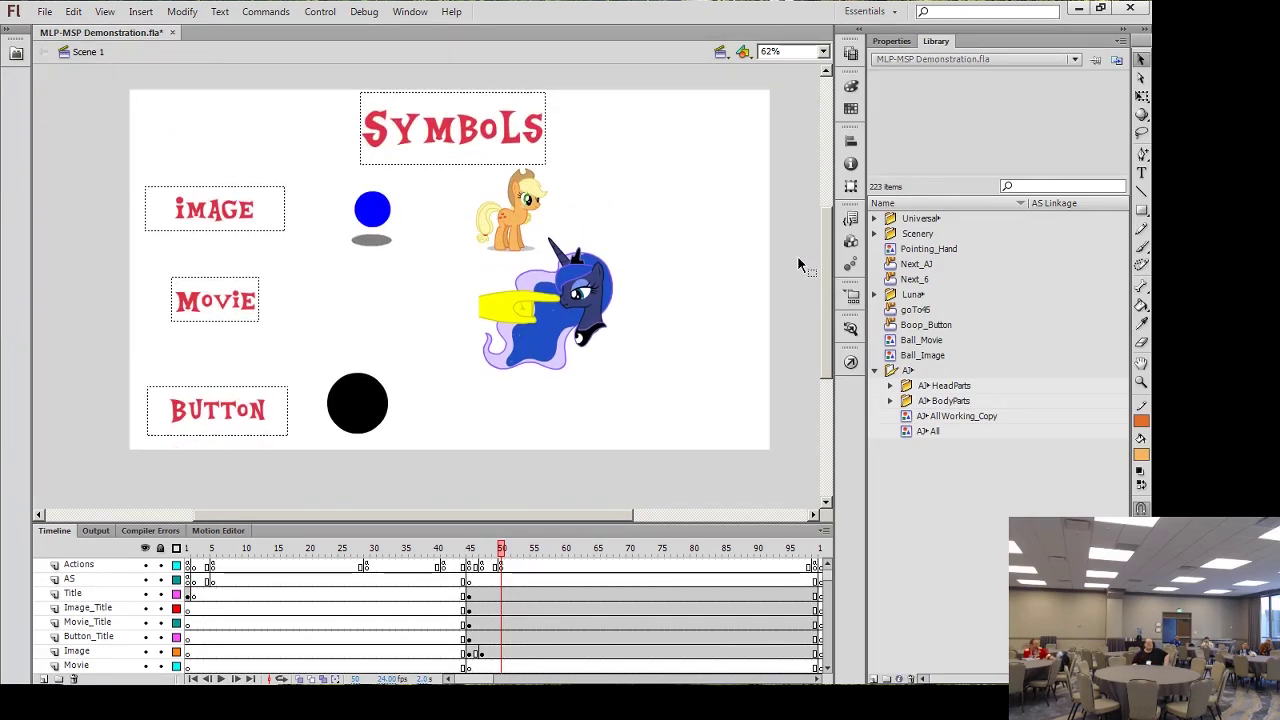
Show the document properties, test the movie again, and close its preview
click(891, 42)
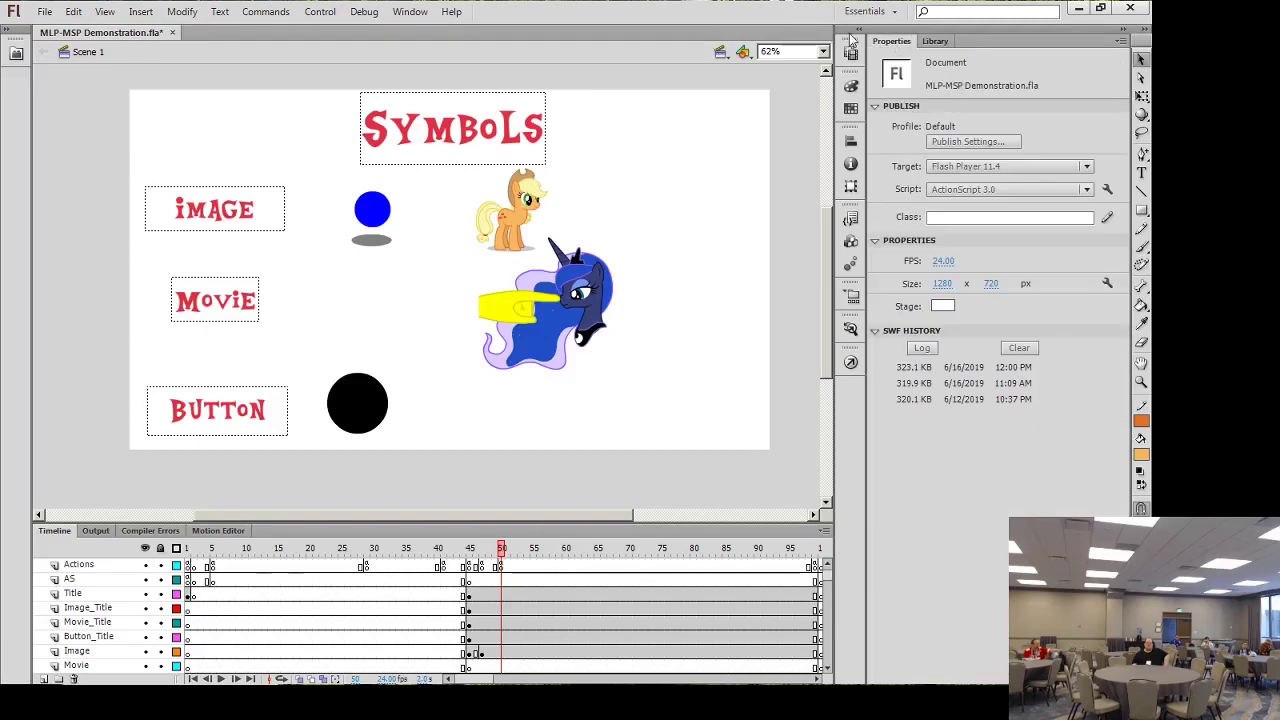
key(ctrl+Return)
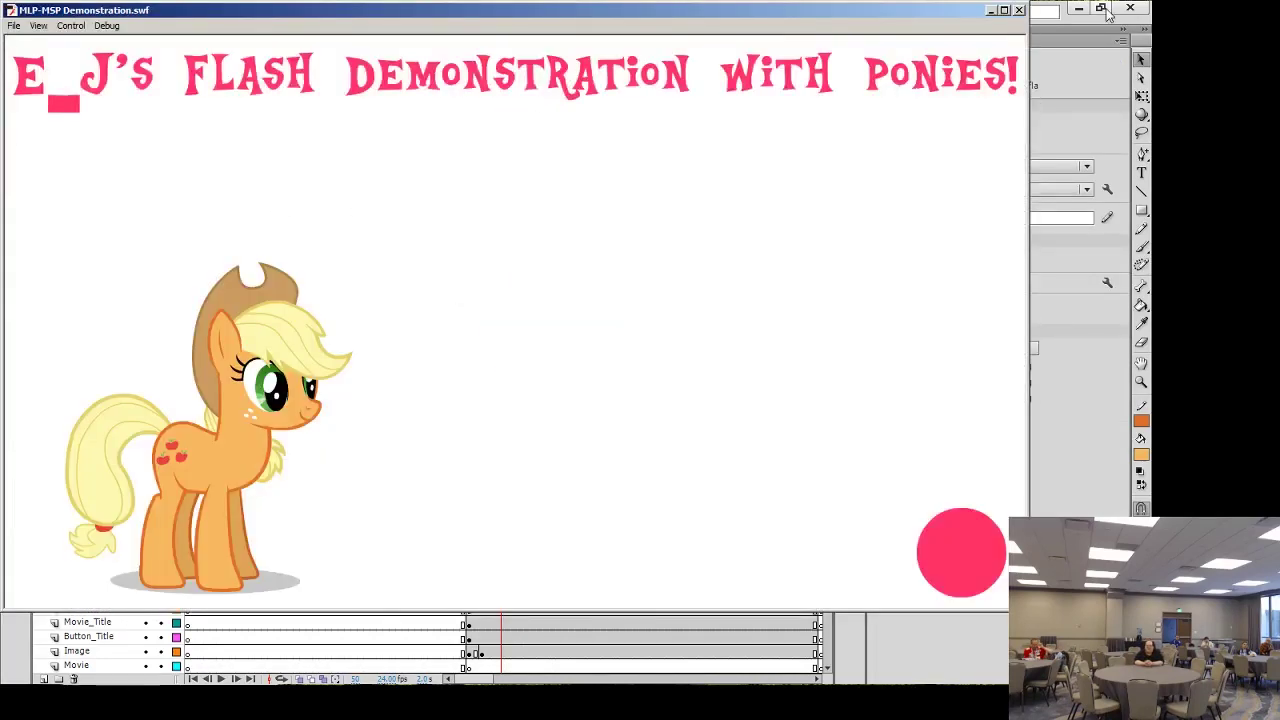
click(1019, 10)
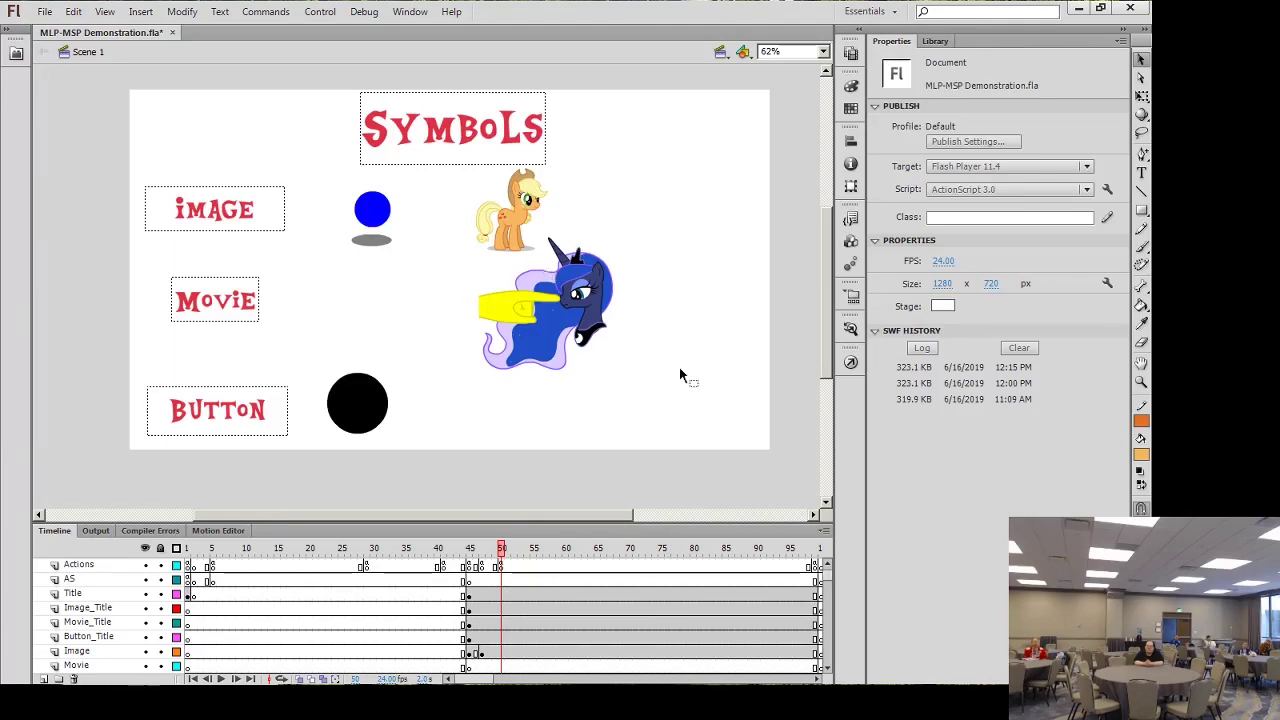
Go to frame 100 of Scene 1 to bring back the scene with the two ponies
scroll(470, 560, right, 5)
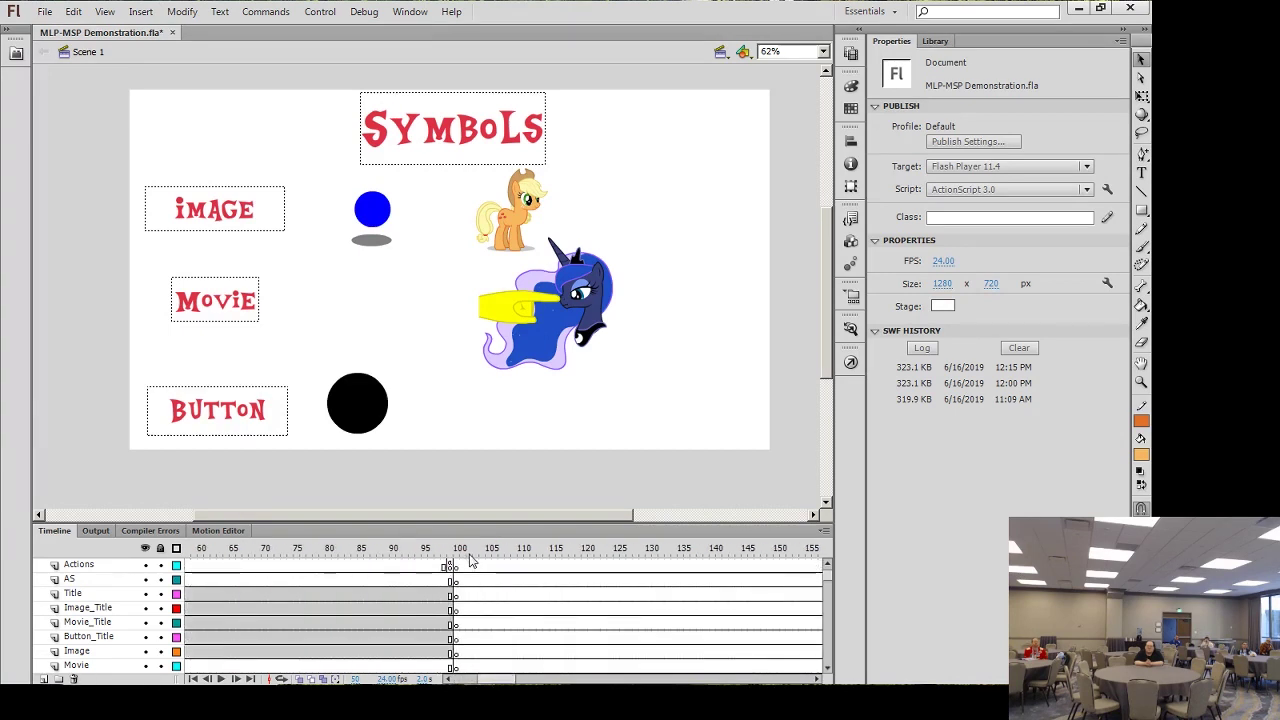
click(458, 549)
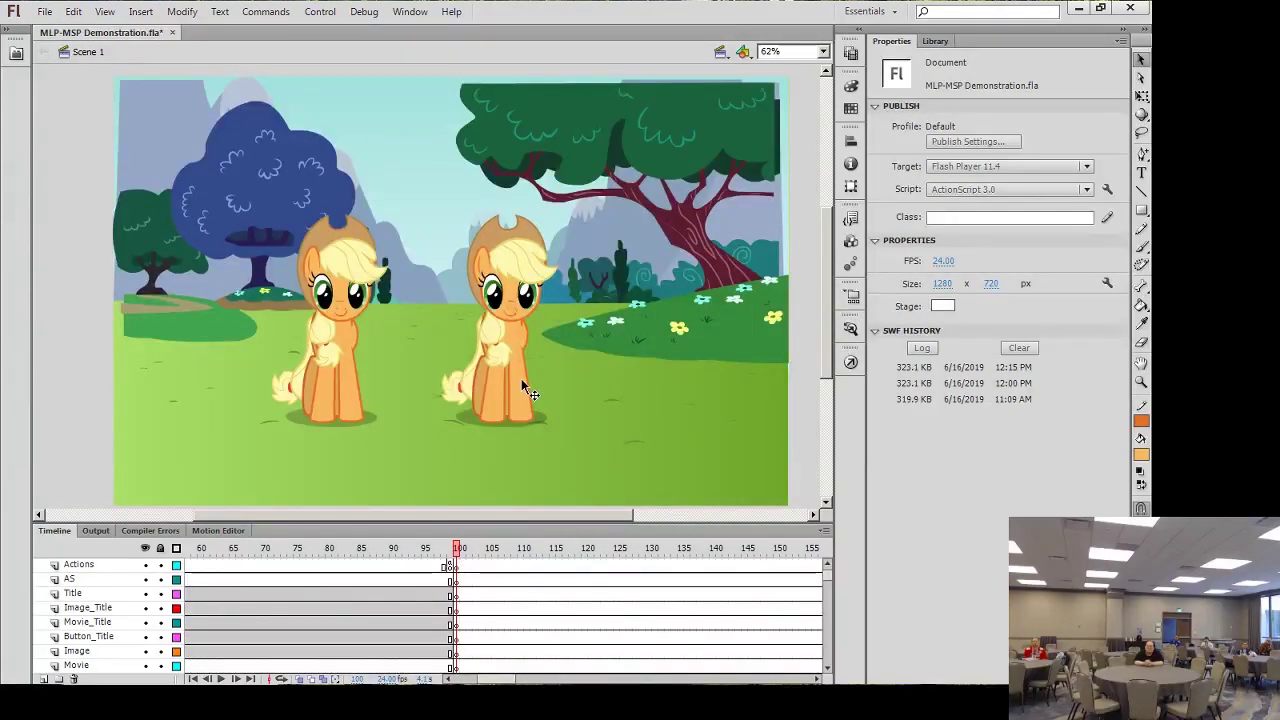